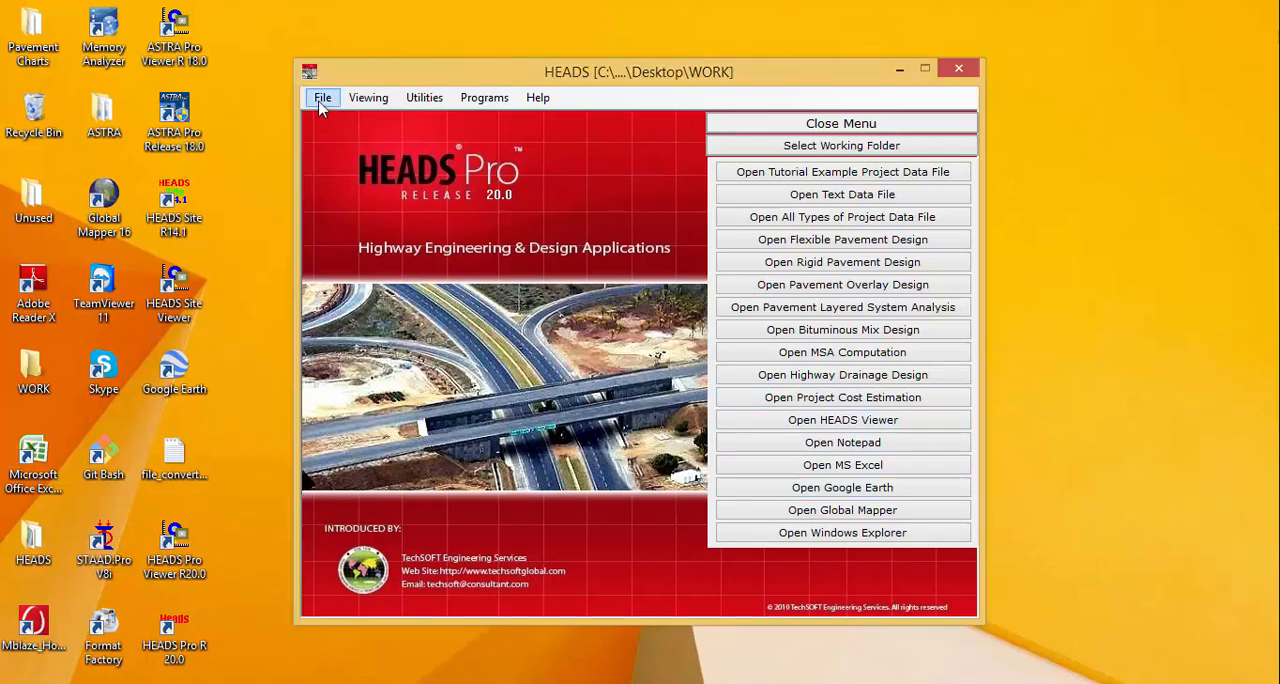
Confirm the WORK folder on the desktop as the working folder.
left_click(321, 100)
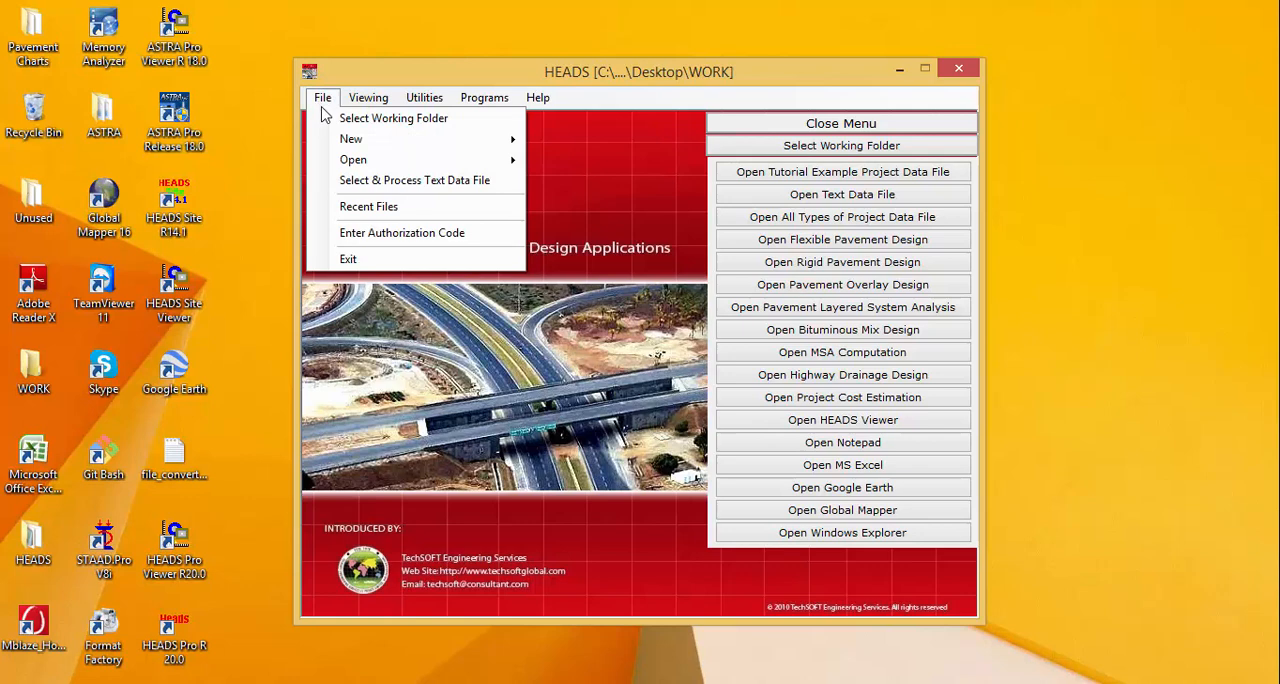
left_click(392, 119)
left_click_drag(585, 302, 392, 301)
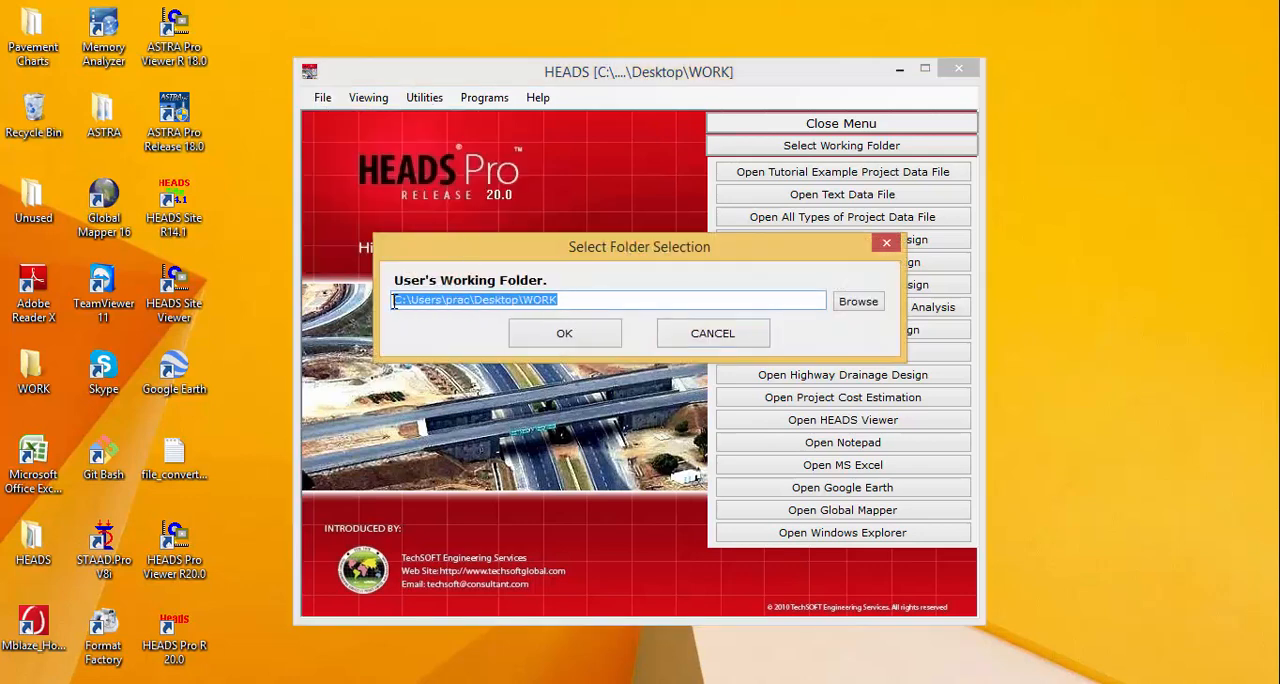
left_click(564, 343)
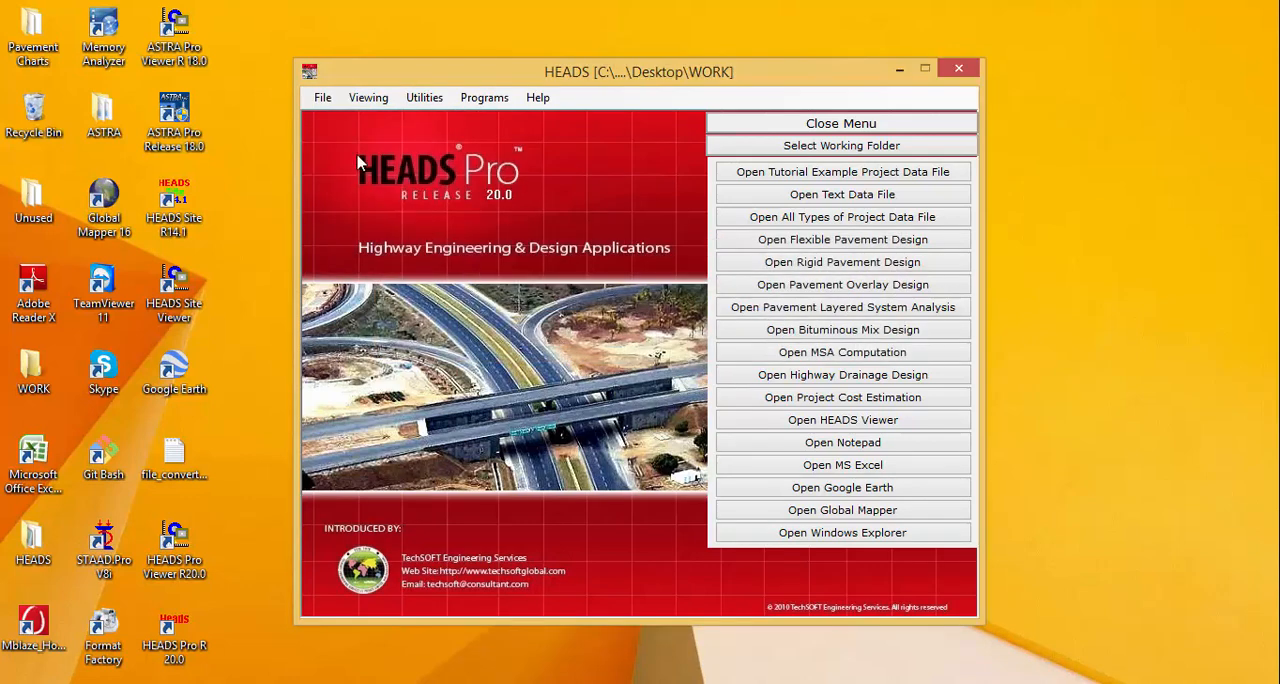
Start a new Tunnel Design project.
left_click(323, 98)
mouse_move(352, 139)
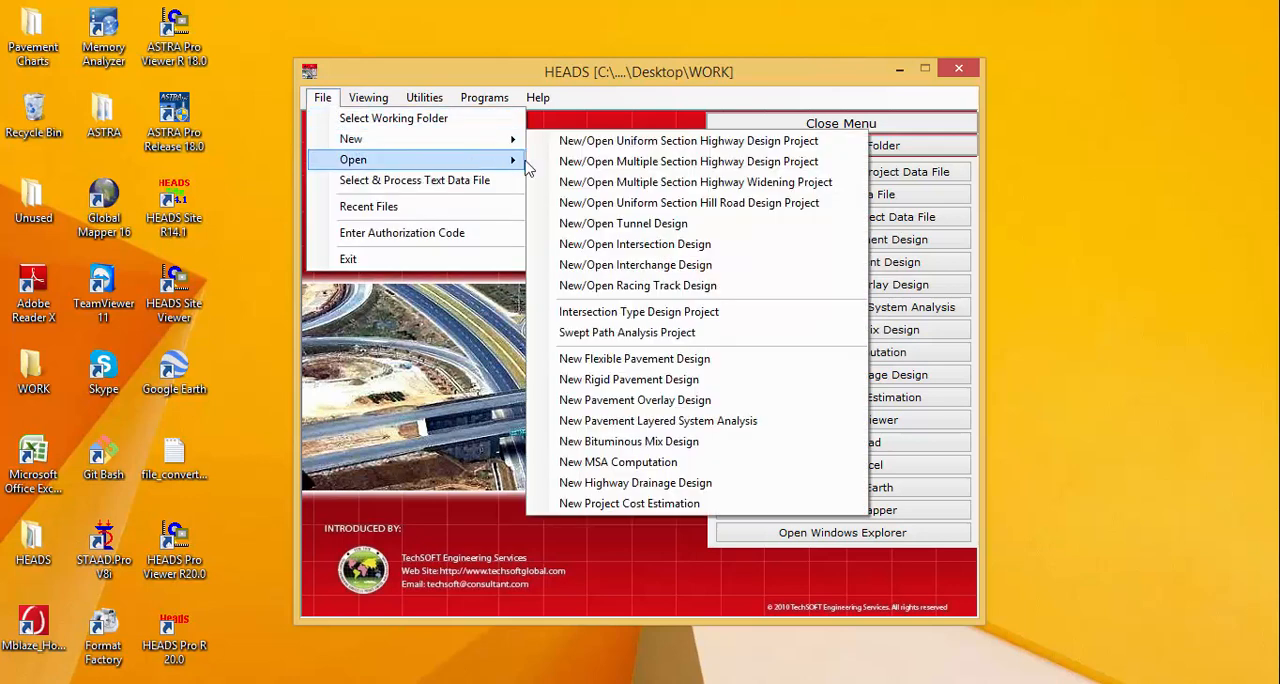
left_click(744, 224)
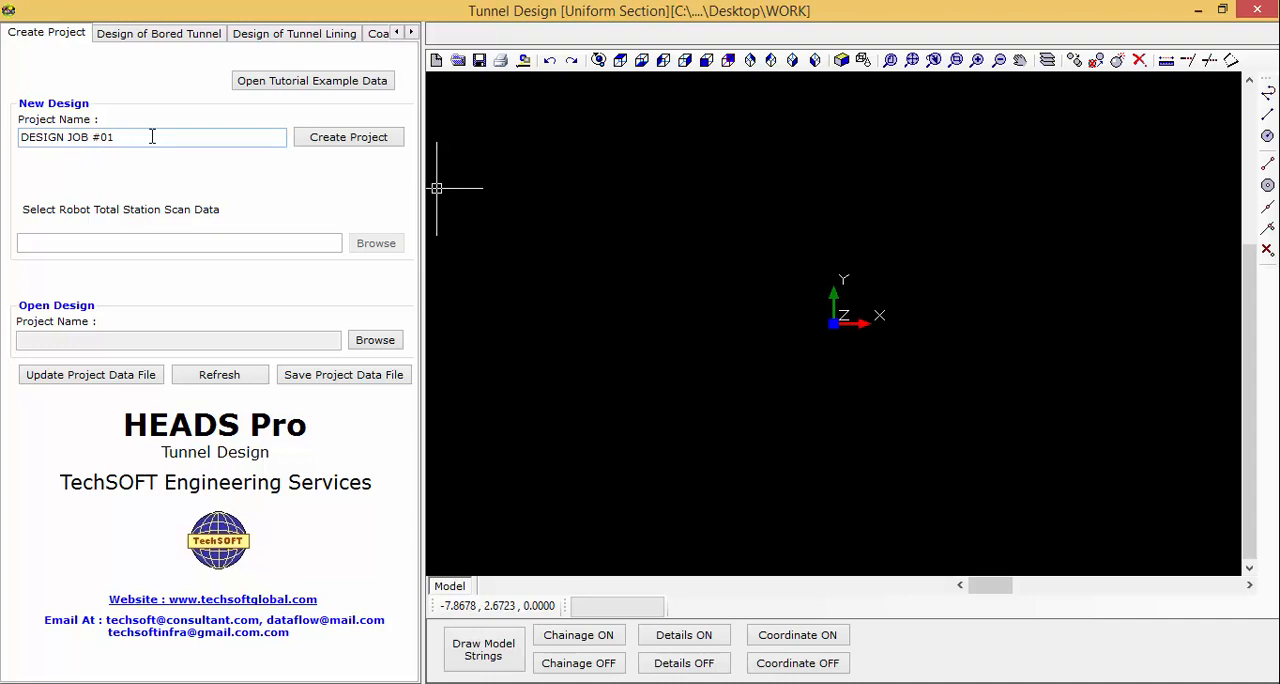
Load the tutorial example data for the tunnel design and dismiss the resulting message.
left_click(296, 90)
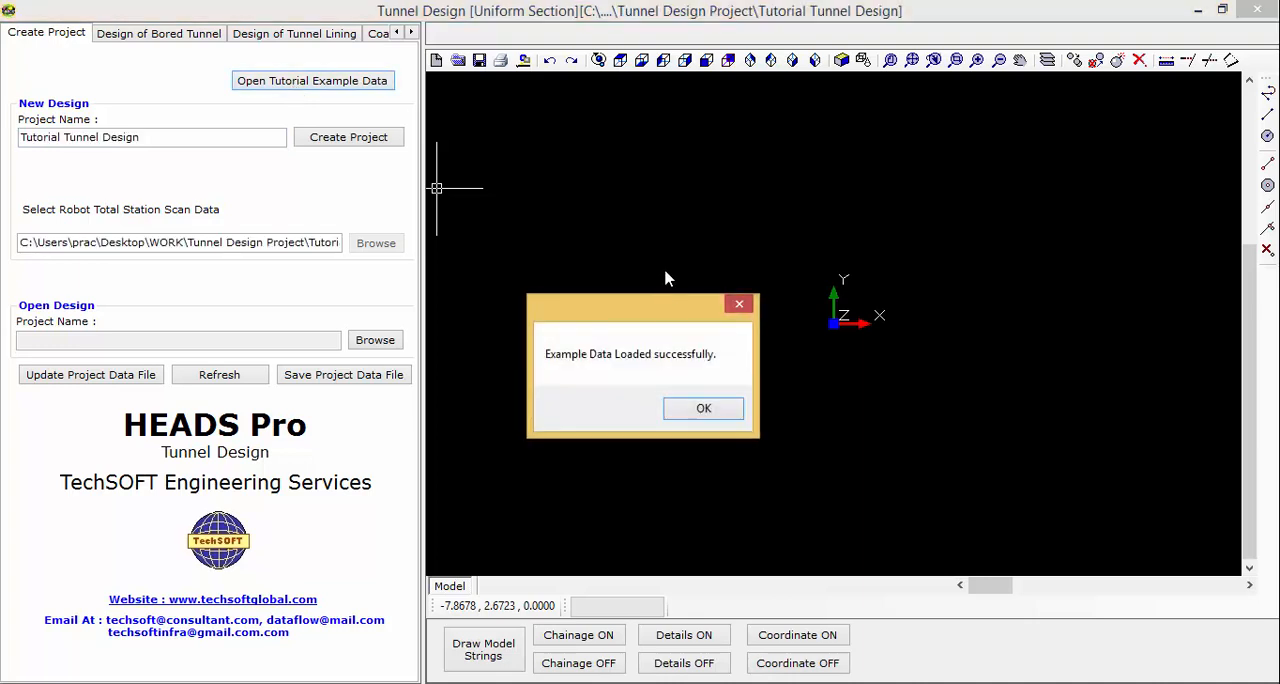
left_click(701, 413)
left_click(703, 413)
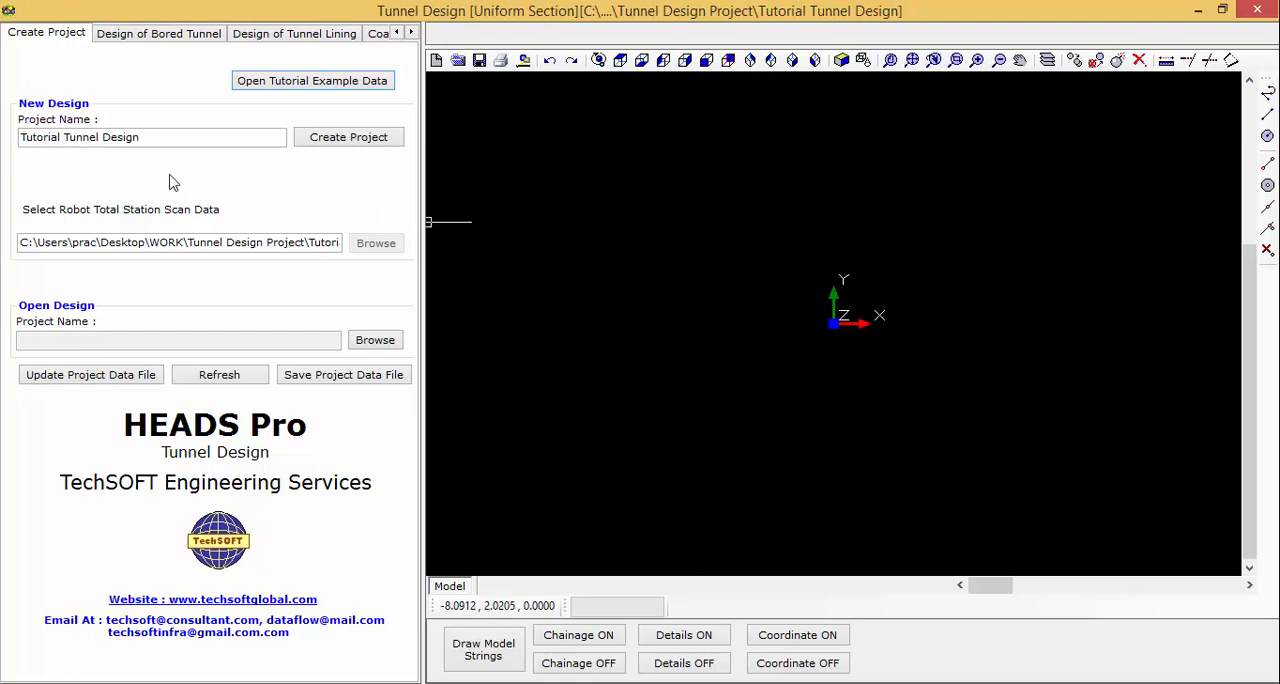
Process the HALIGN horizontal alignment design data for the bored tunnel and finish the run.
left_click(160, 33)
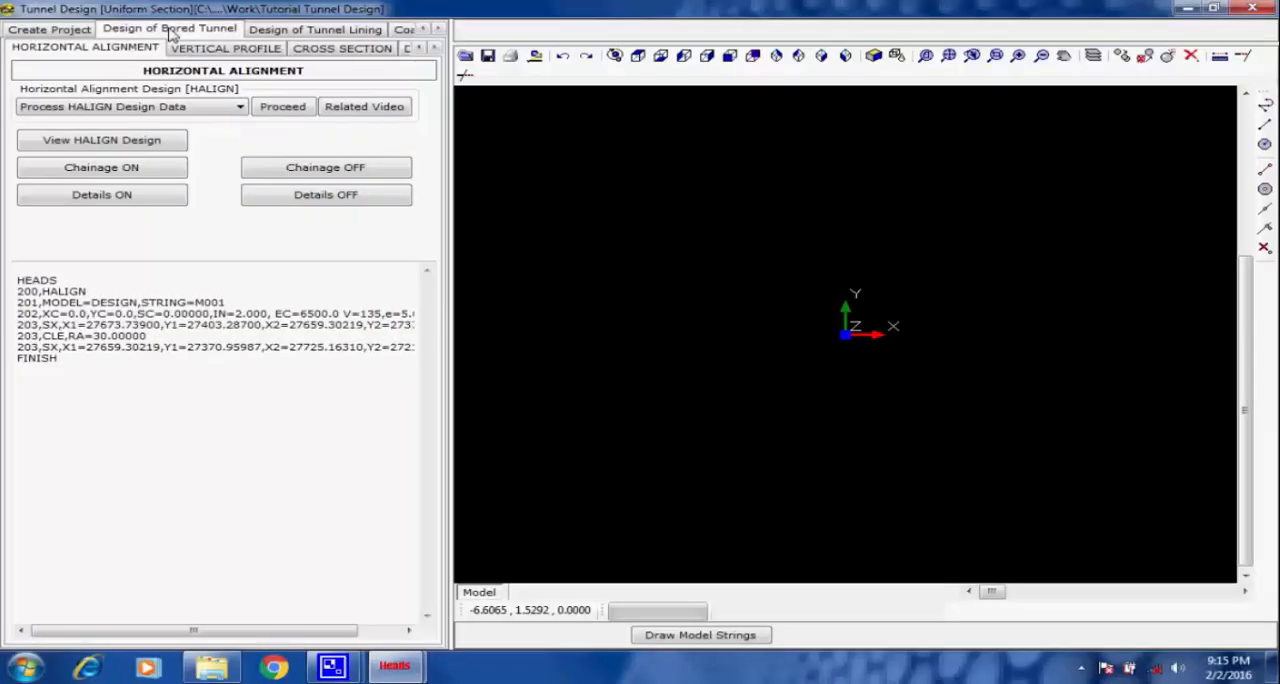
left_click(276, 110)
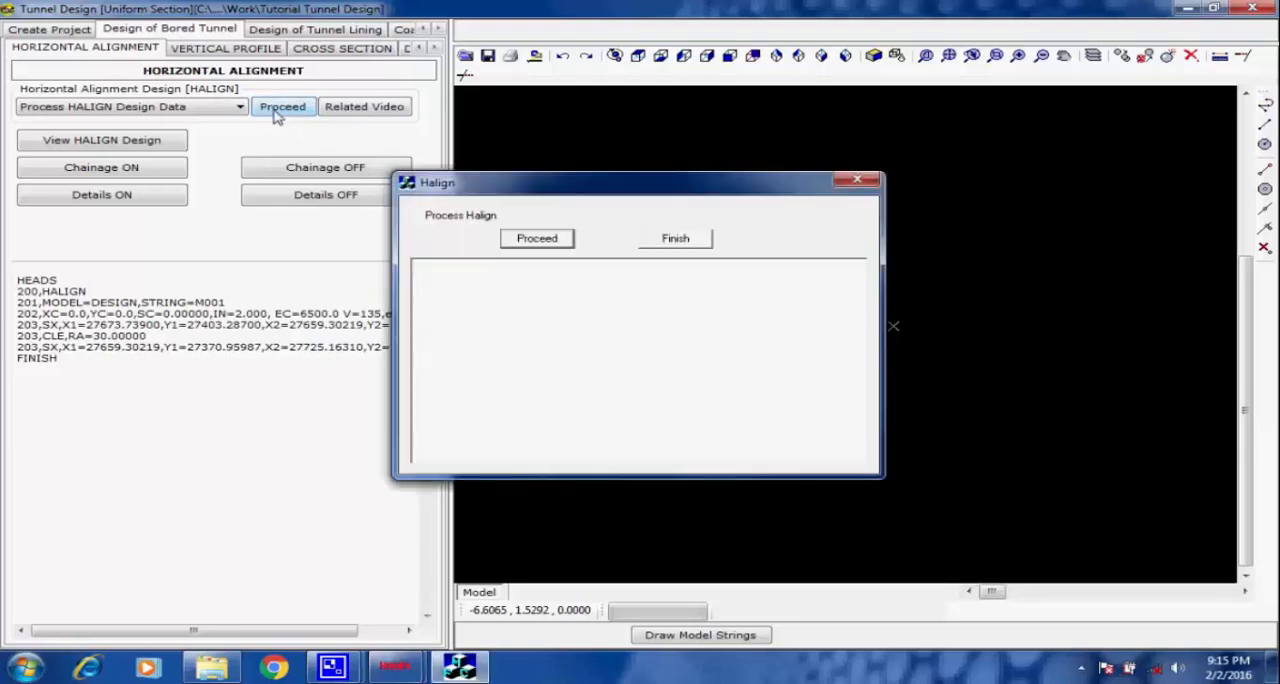
left_click(534, 242)
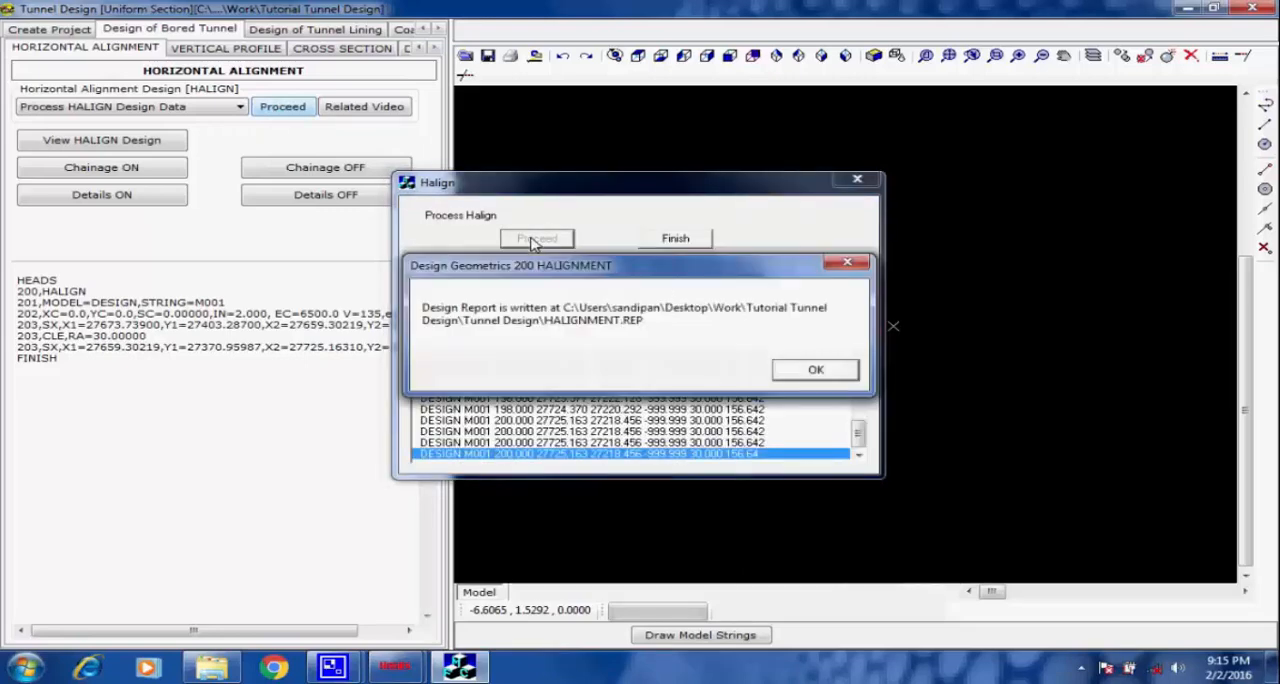
left_click(818, 372)
left_click(700, 246)
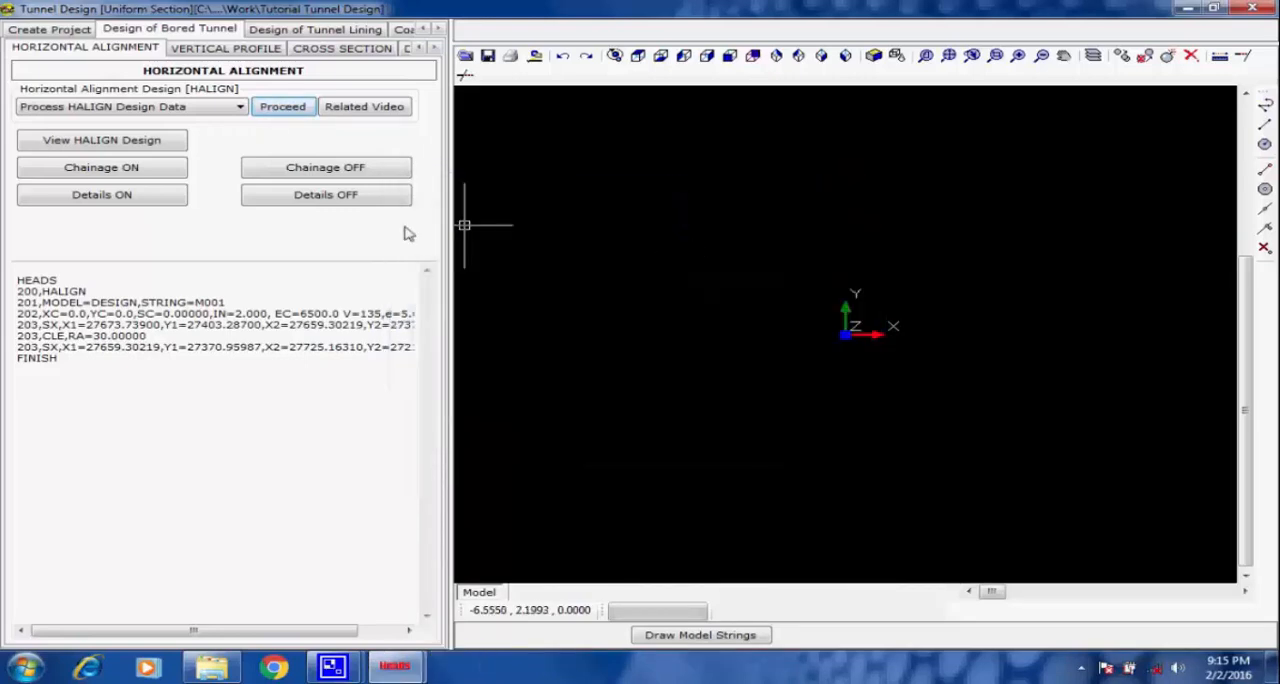
Display the HALIGN design of string M001 with chainages at an interval of 25 and all alignment details, text size 1 mm.
left_click(165, 145)
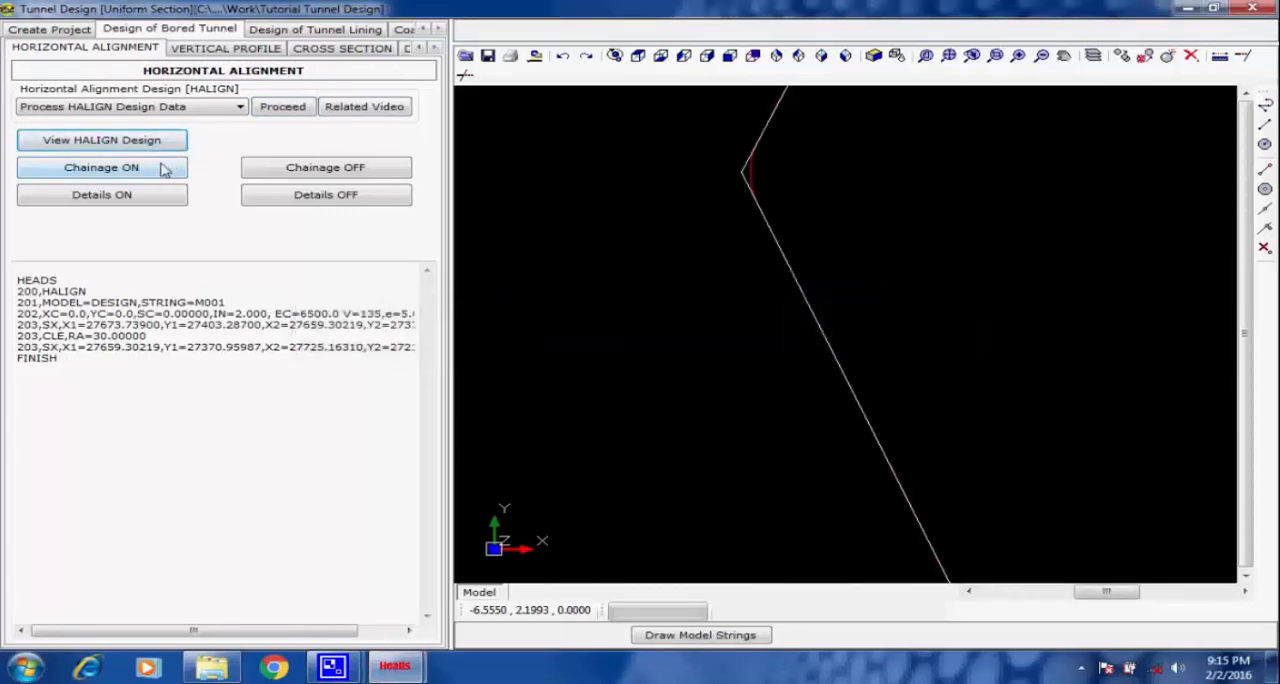
left_click(152, 170)
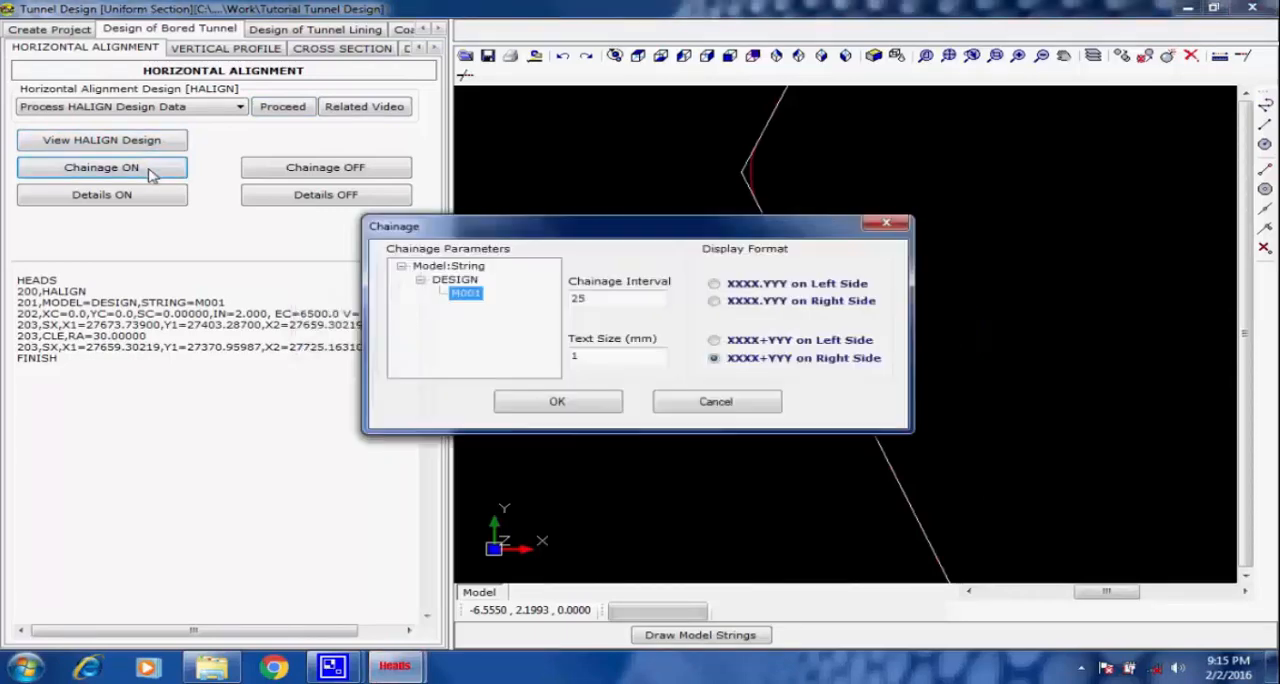
left_click(560, 402)
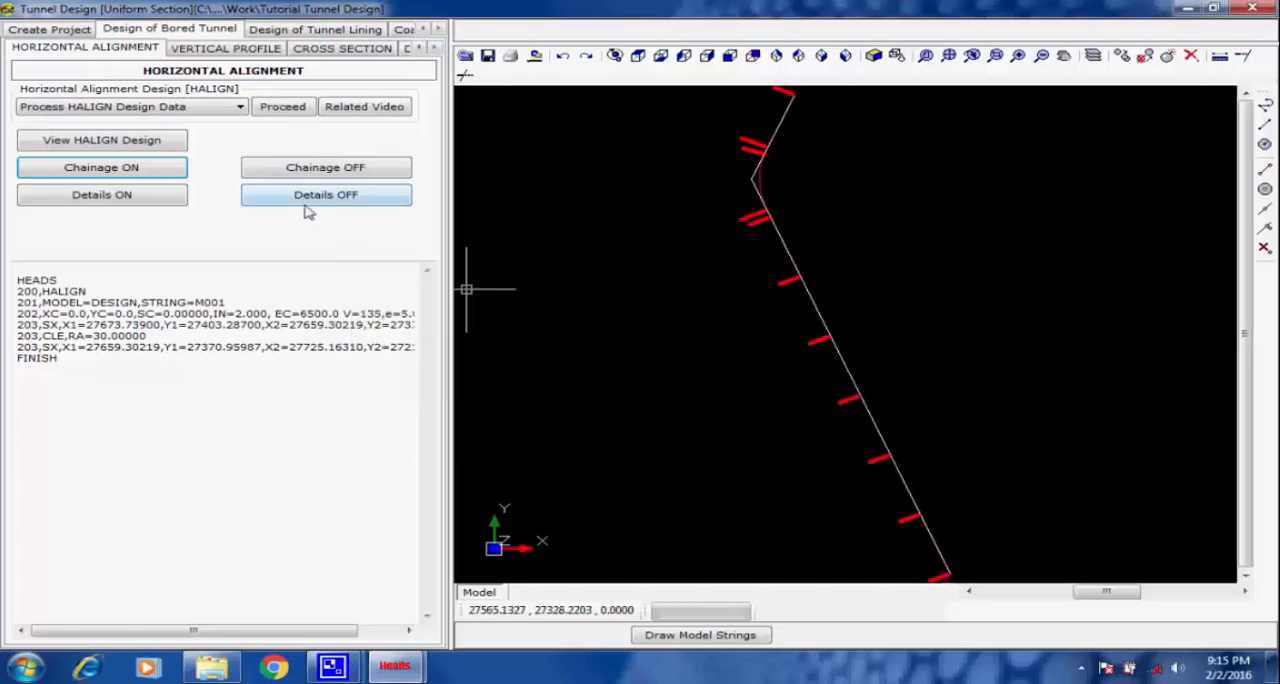
left_click(148, 199)
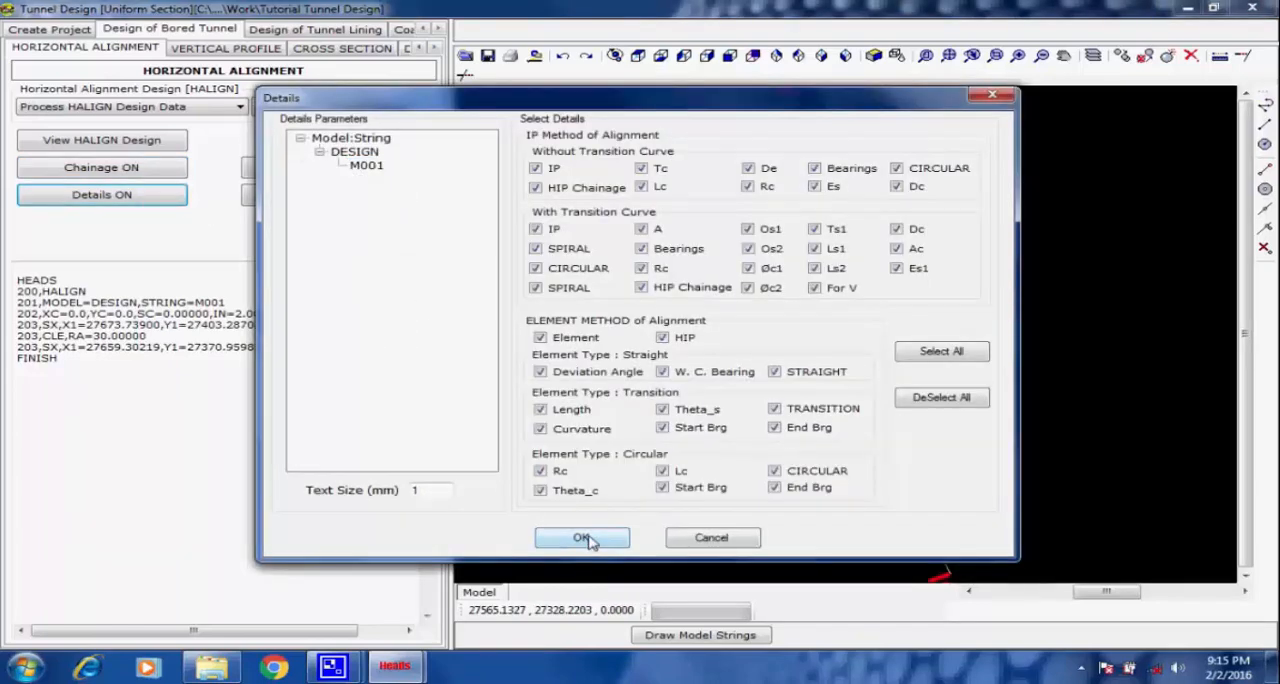
left_click(584, 539)
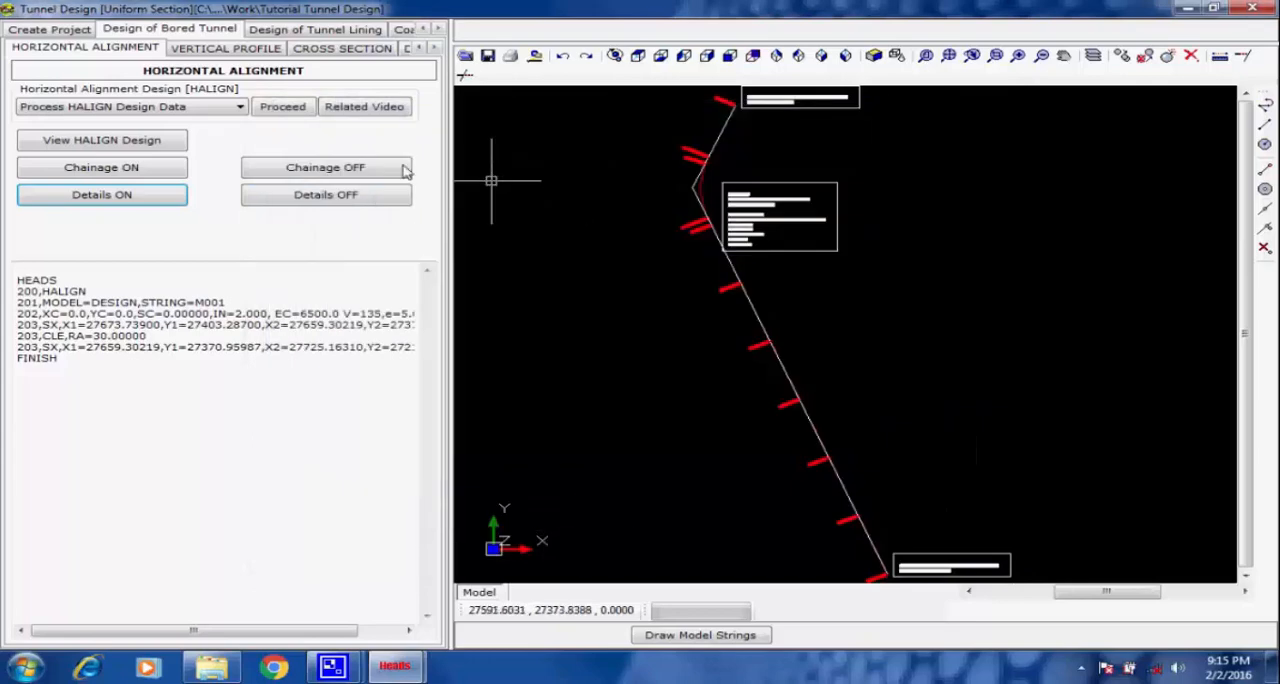
Process the VALIGN vertical alignment design data for the bored tunnel and finish the run.
left_click(227, 50)
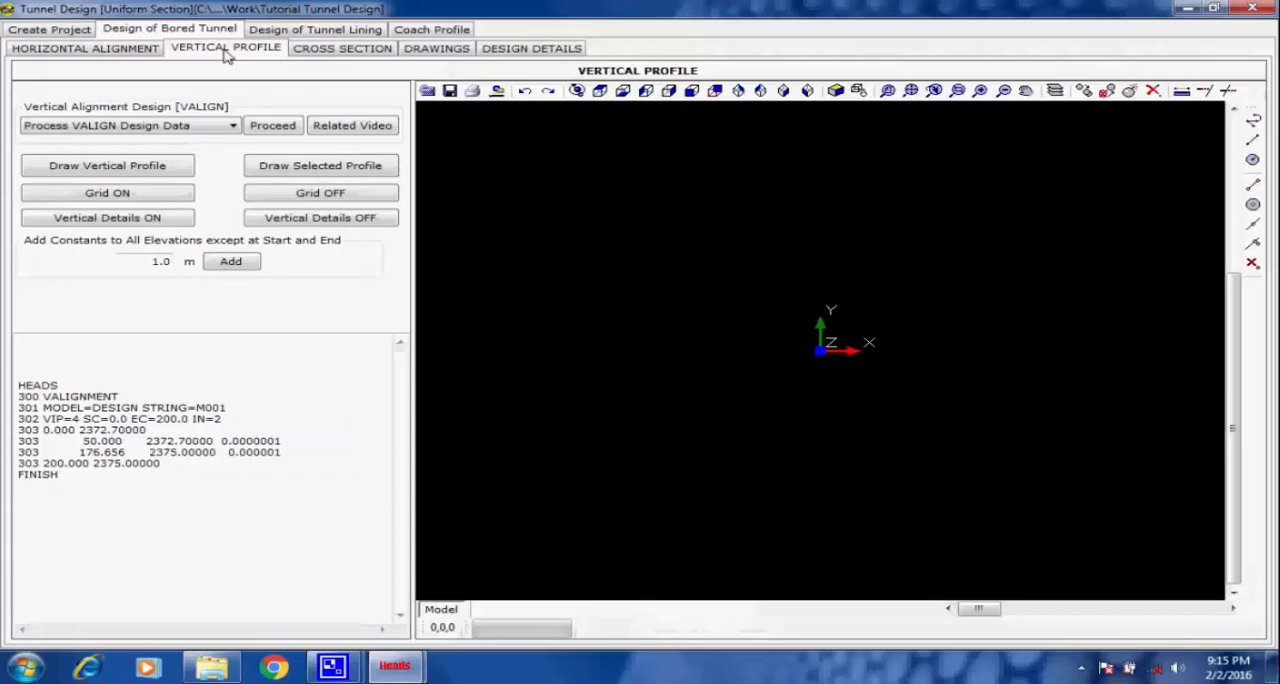
left_click(272, 125)
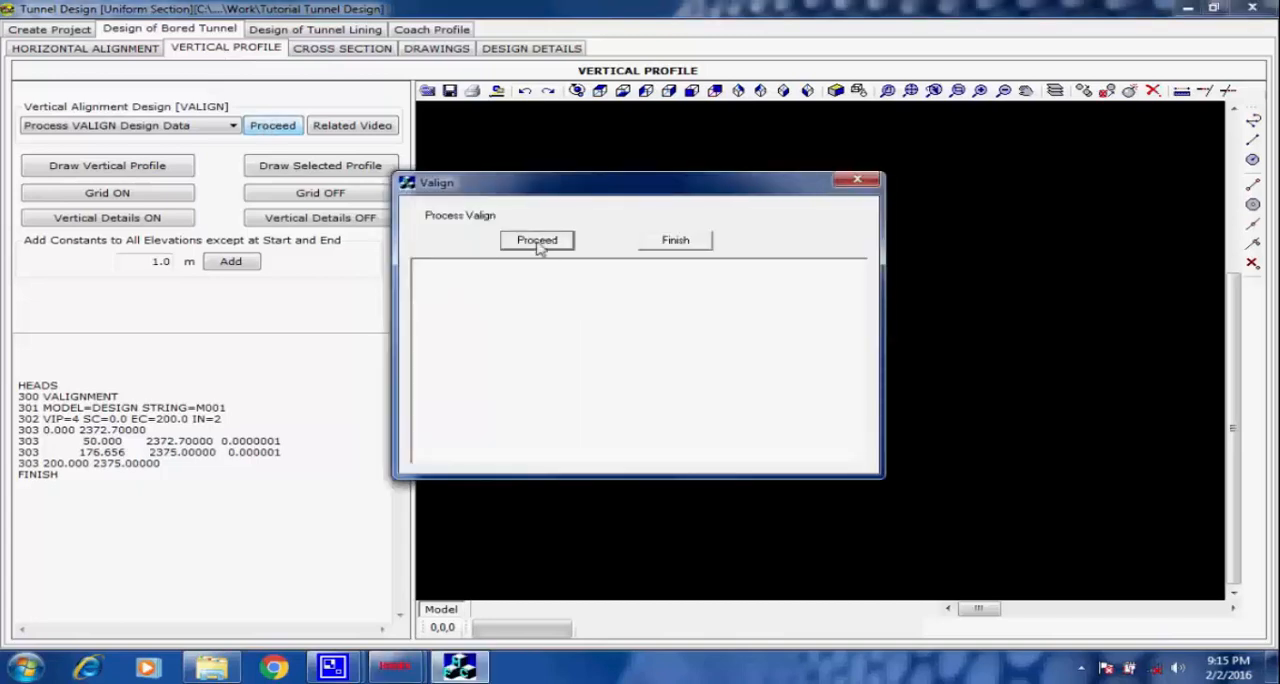
left_click(538, 242)
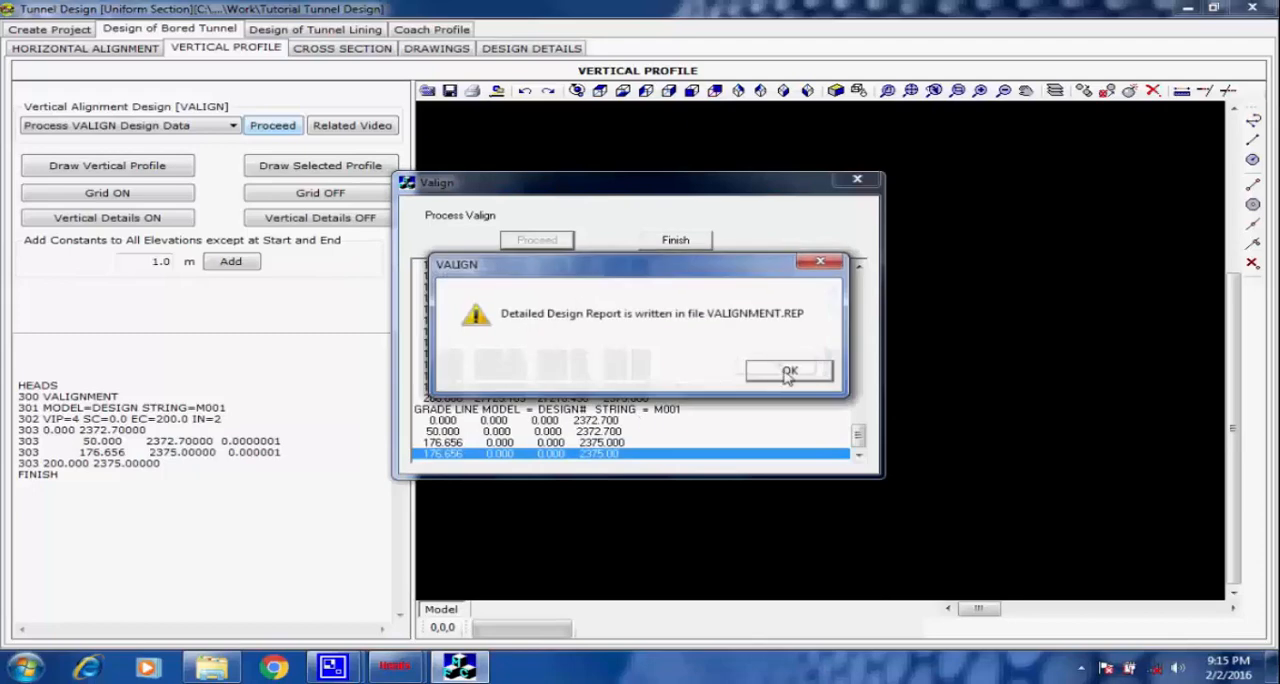
left_click(786, 373)
left_click(695, 245)
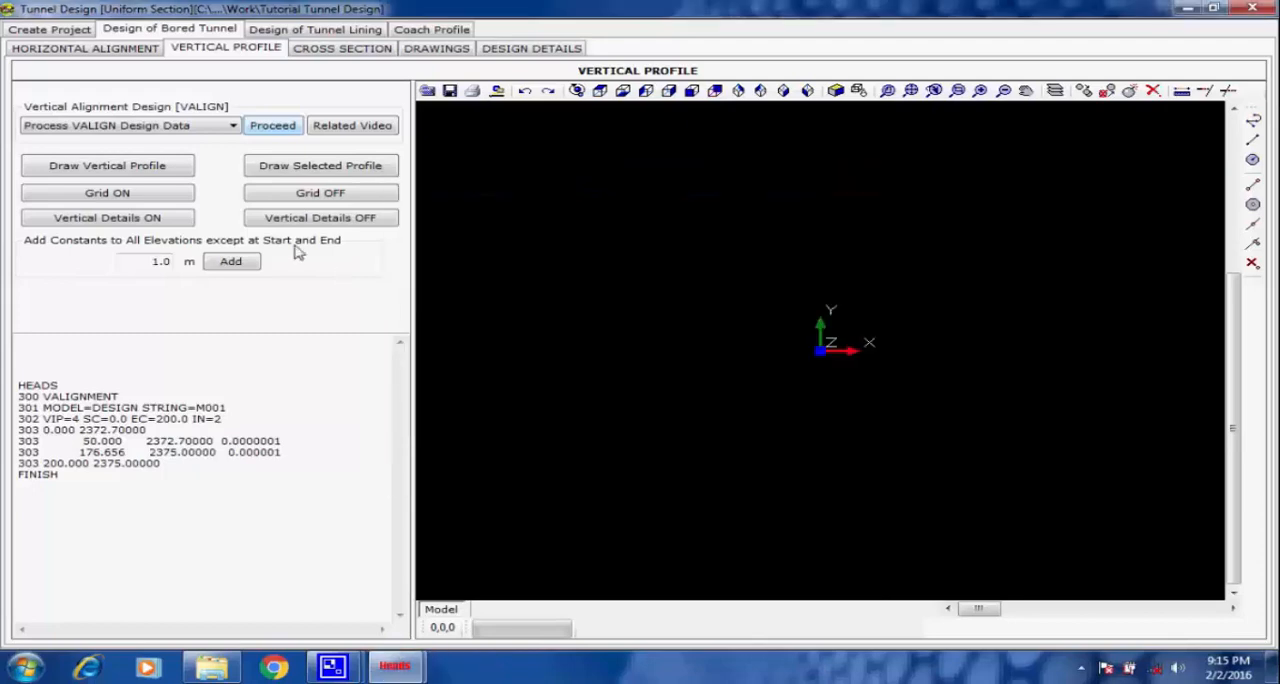
Draw the vertical profile of string M001 with its grid and vertical details at text size 1 mm.
left_click(178, 171)
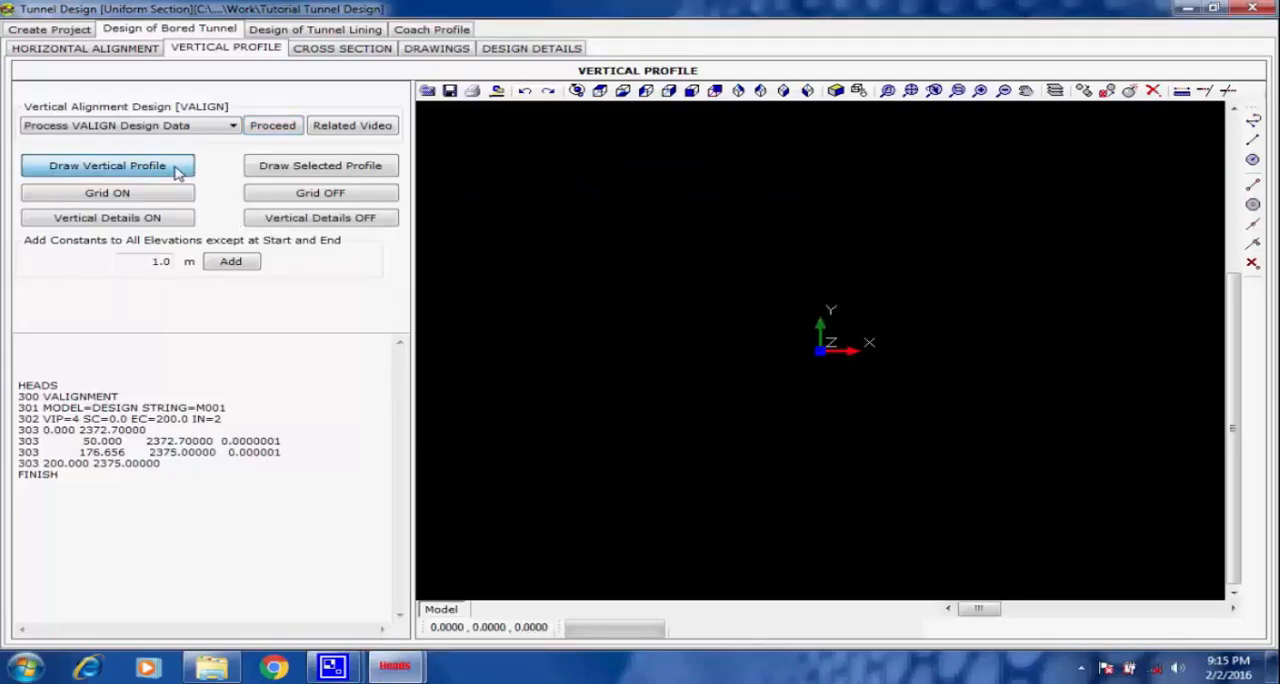
left_click(686, 270)
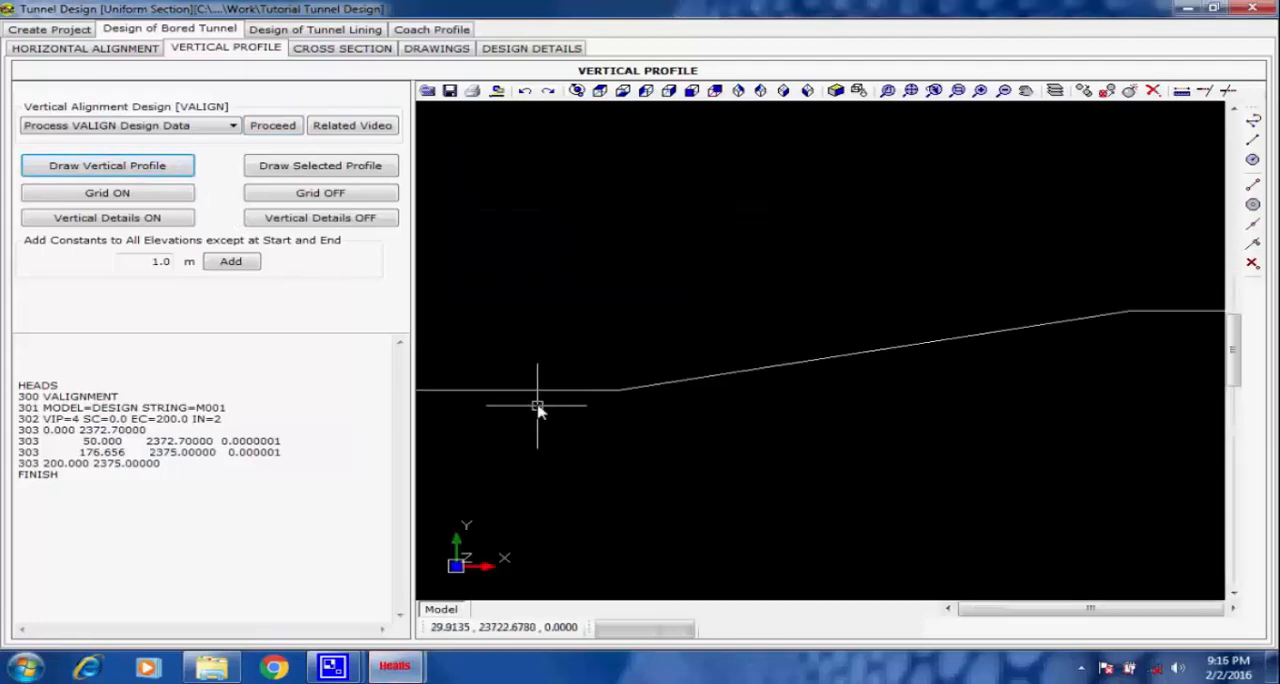
left_click(160, 193)
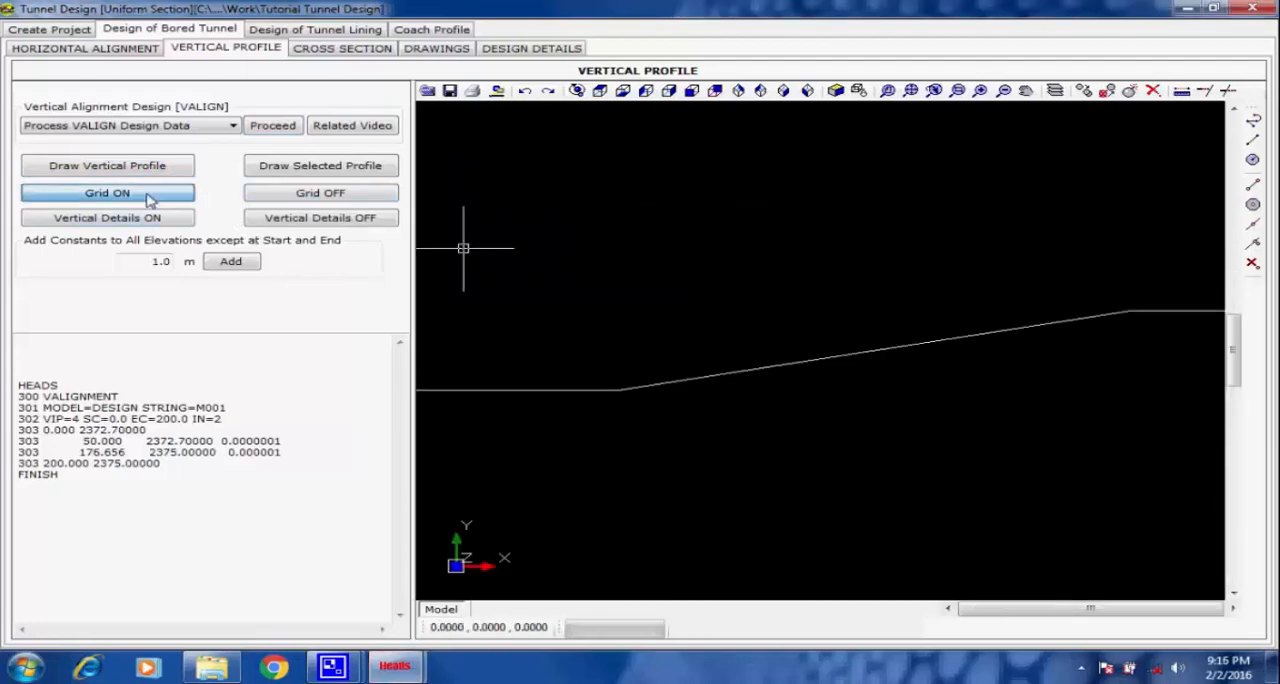
left_click(788, 315)
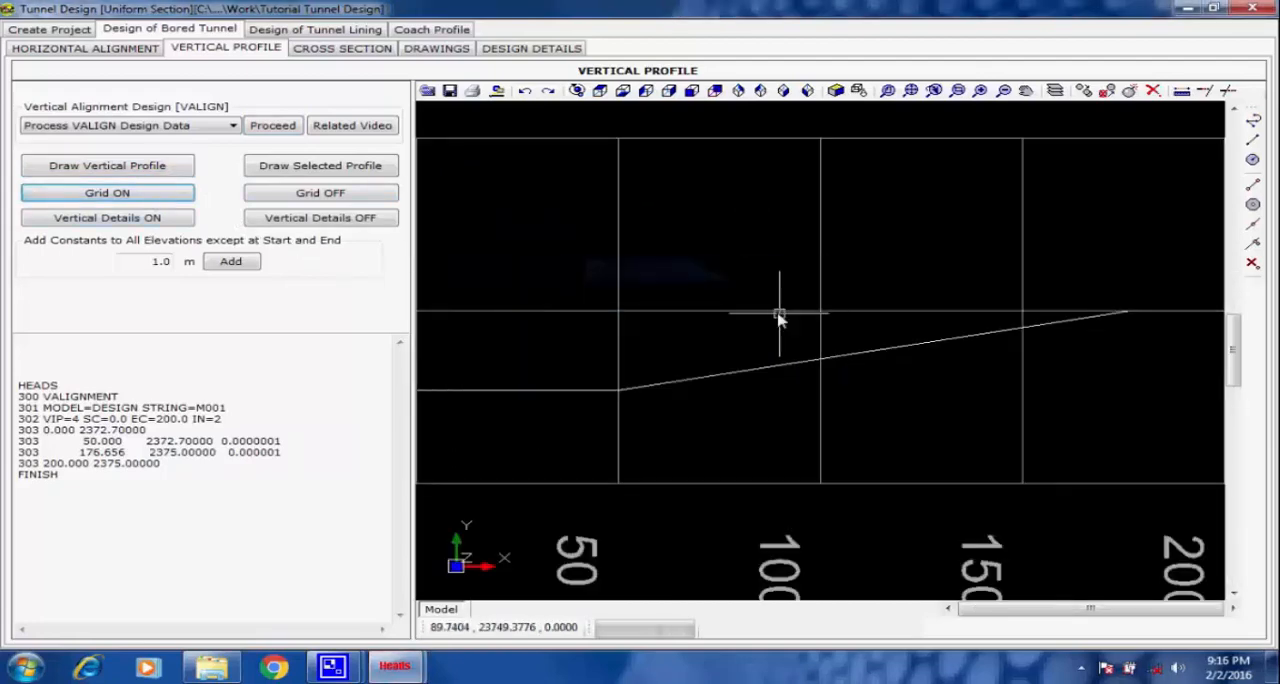
left_click(168, 224)
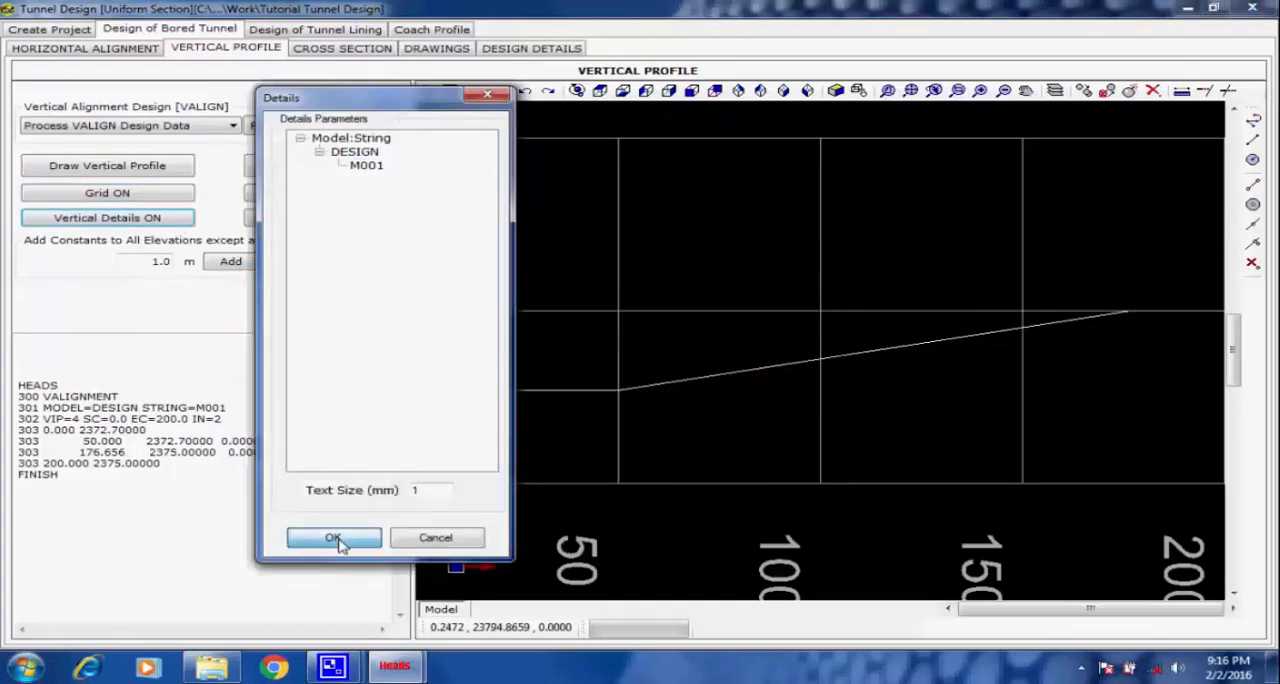
left_click(334, 539)
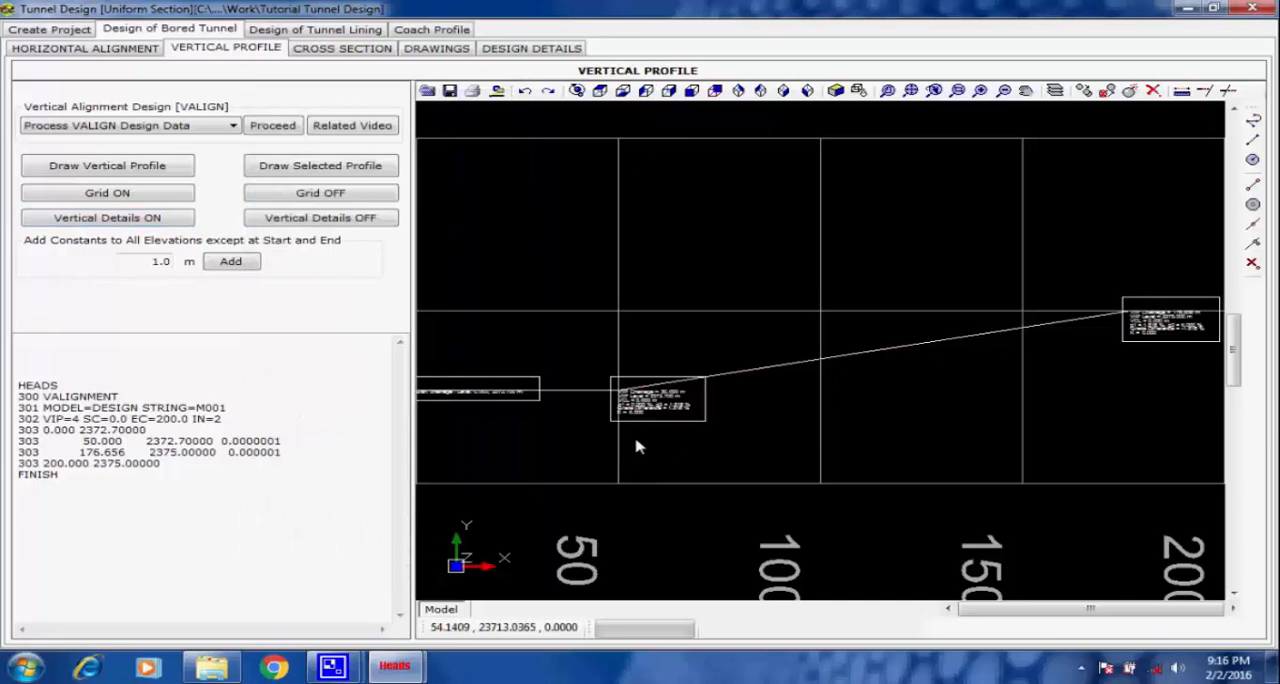
Examine the VIP details at chainage 50 and the overall vertical profile with its grid.
scroll(630, 420, "up", 4)
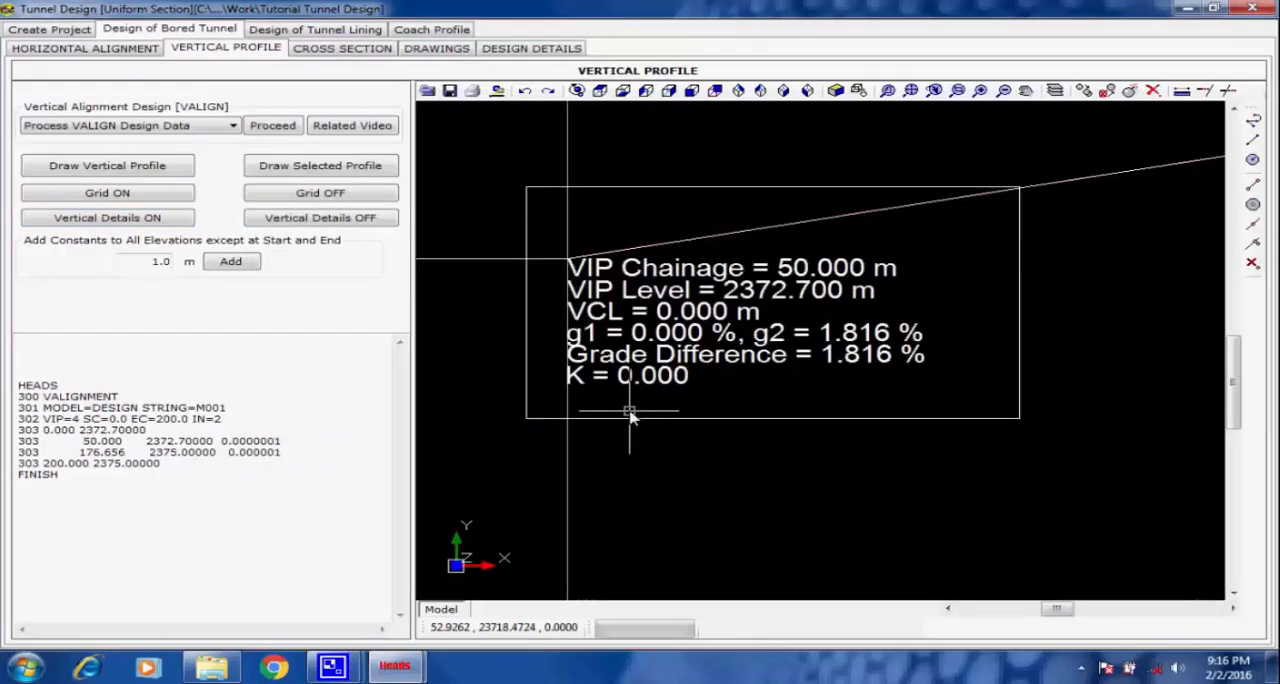
scroll(630, 416, "down", 2)
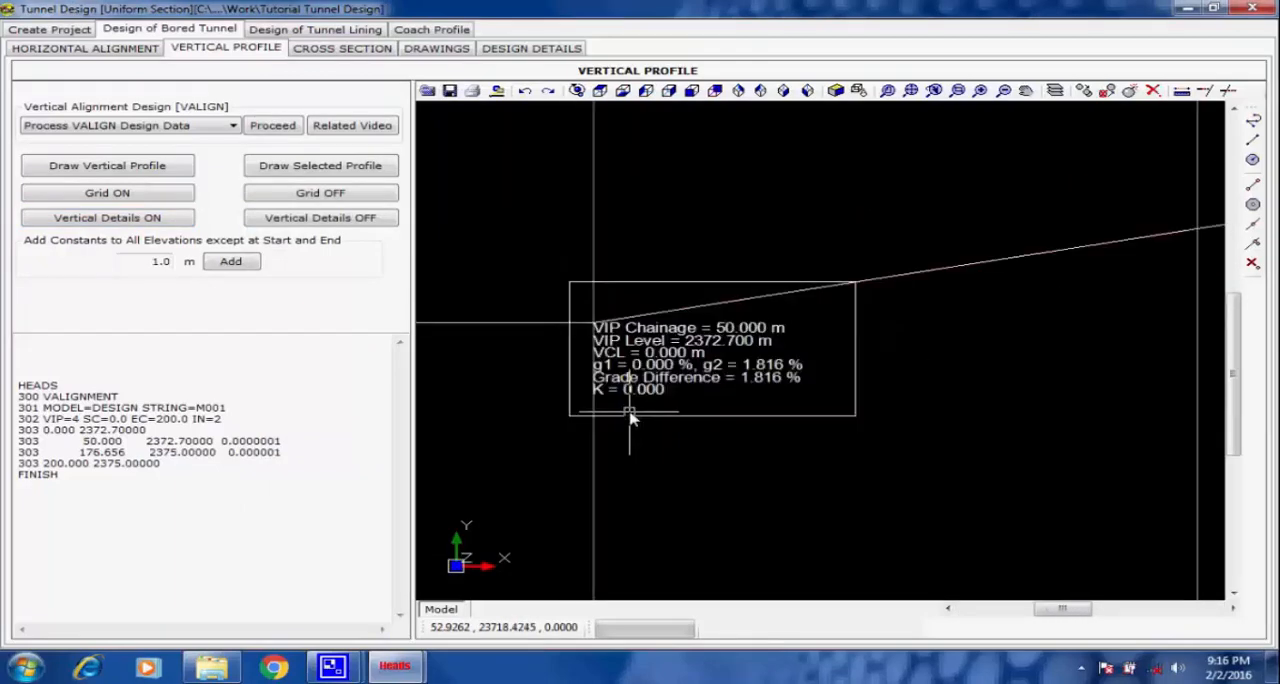
scroll(630, 418, "down", 4)
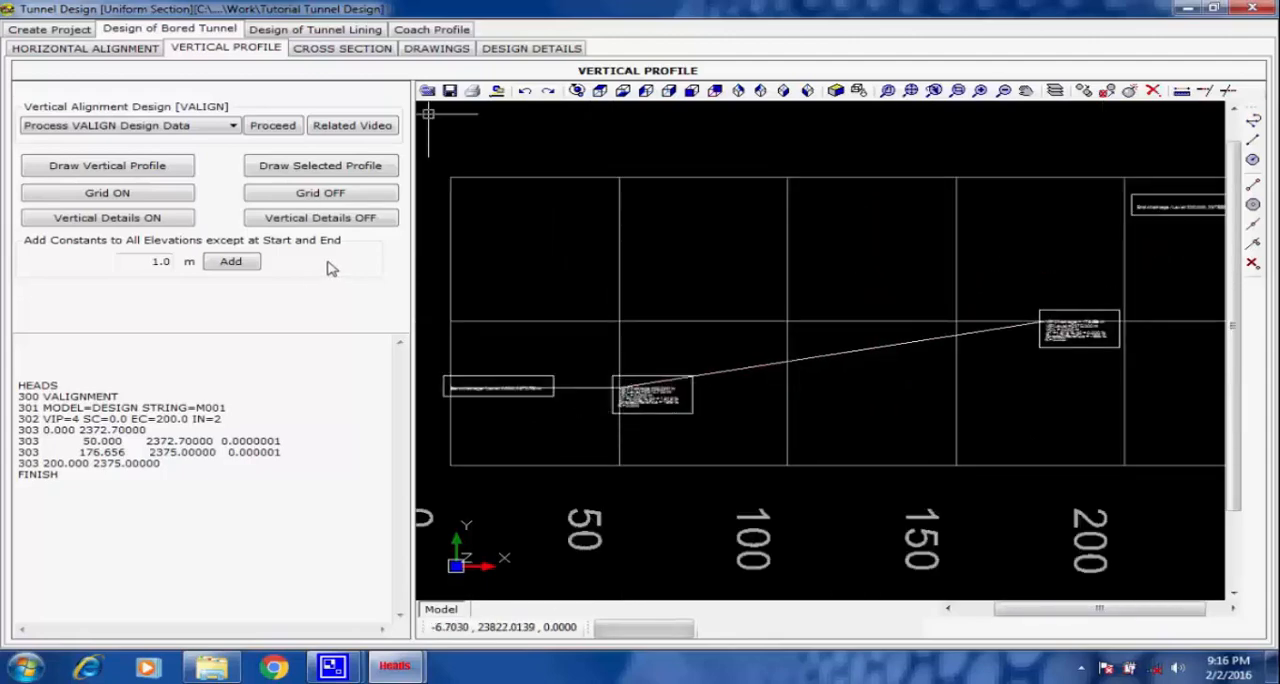
scroll(508, 282, "down", 3)
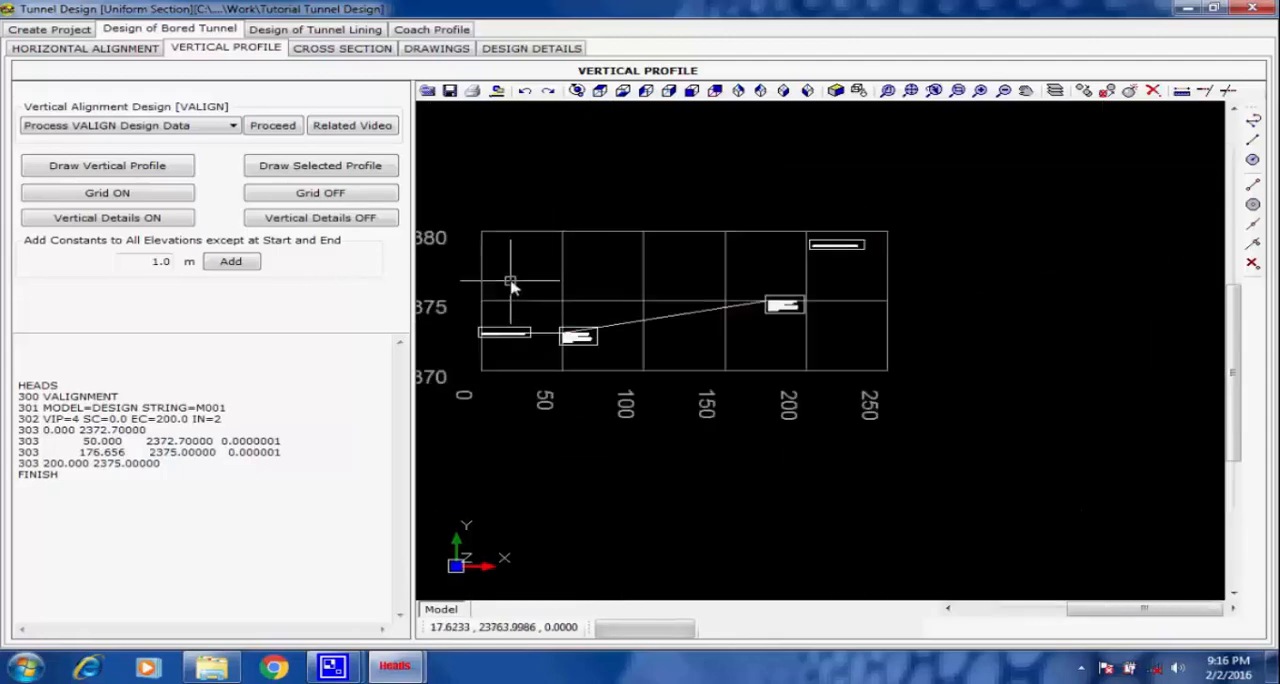
middle_click_drag(537, 279, 616, 266)
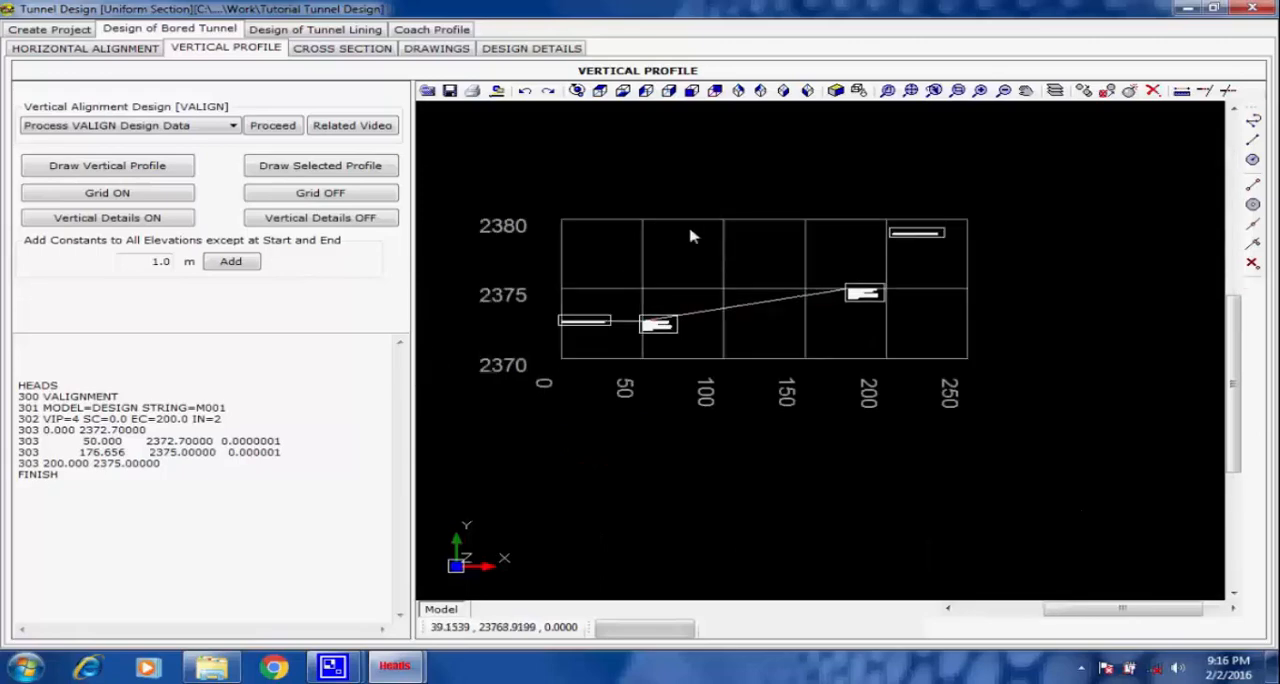
left_click(914, 91)
Review the bored tunnel's cross section definition, including the creation page and the selected total station scan data file.
left_click(325, 50)
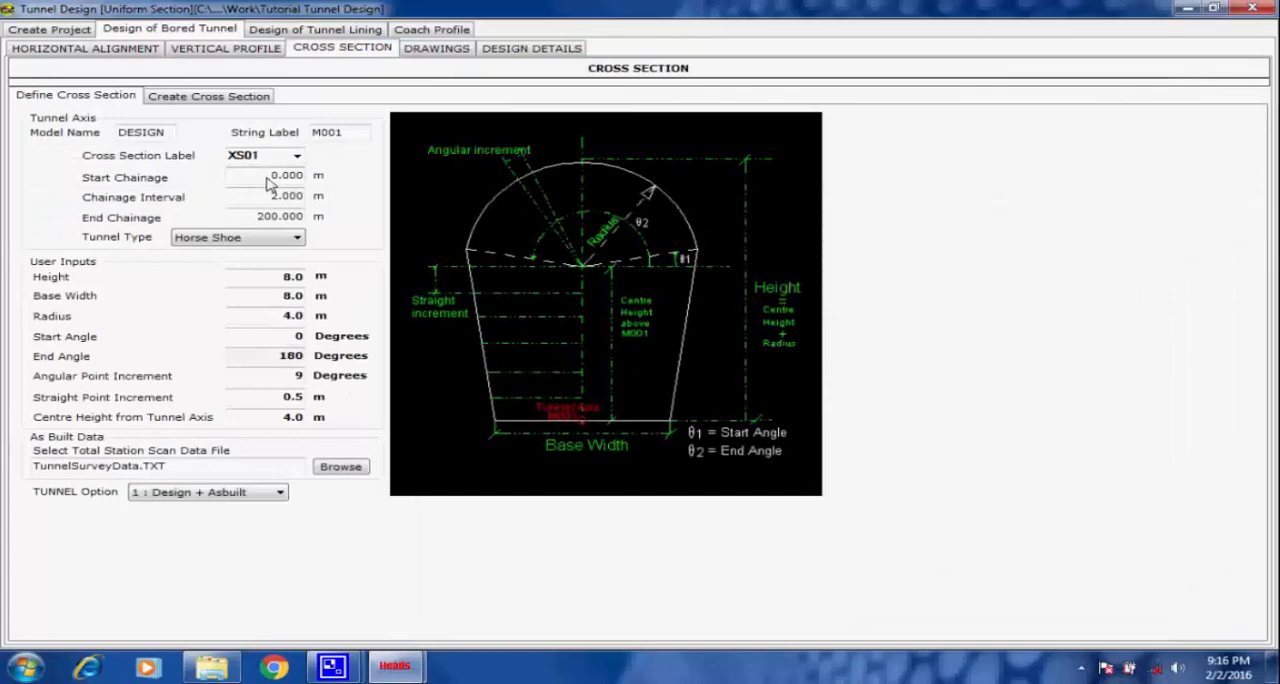
left_click(180, 98)
left_click(115, 95)
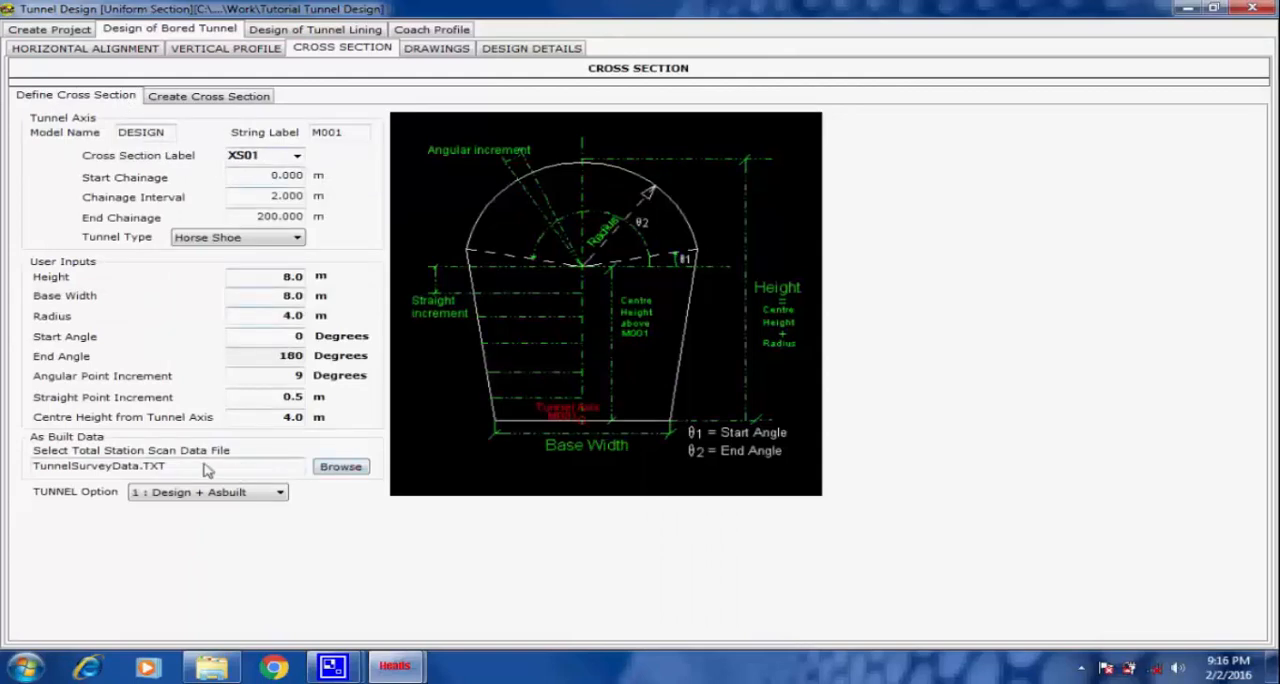
left_click_drag(167, 465, 5, 466)
left_click(167, 466)
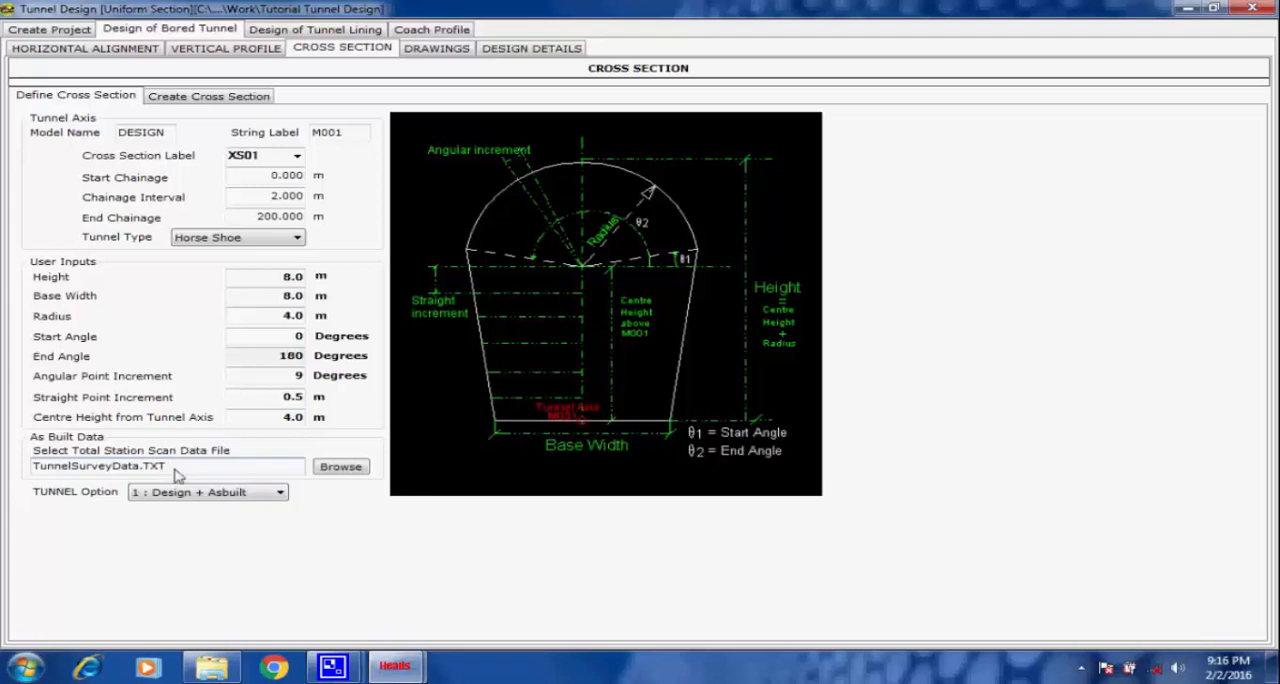
Open the tunnel's survey data file from the design details for viewing.
left_click(537, 53)
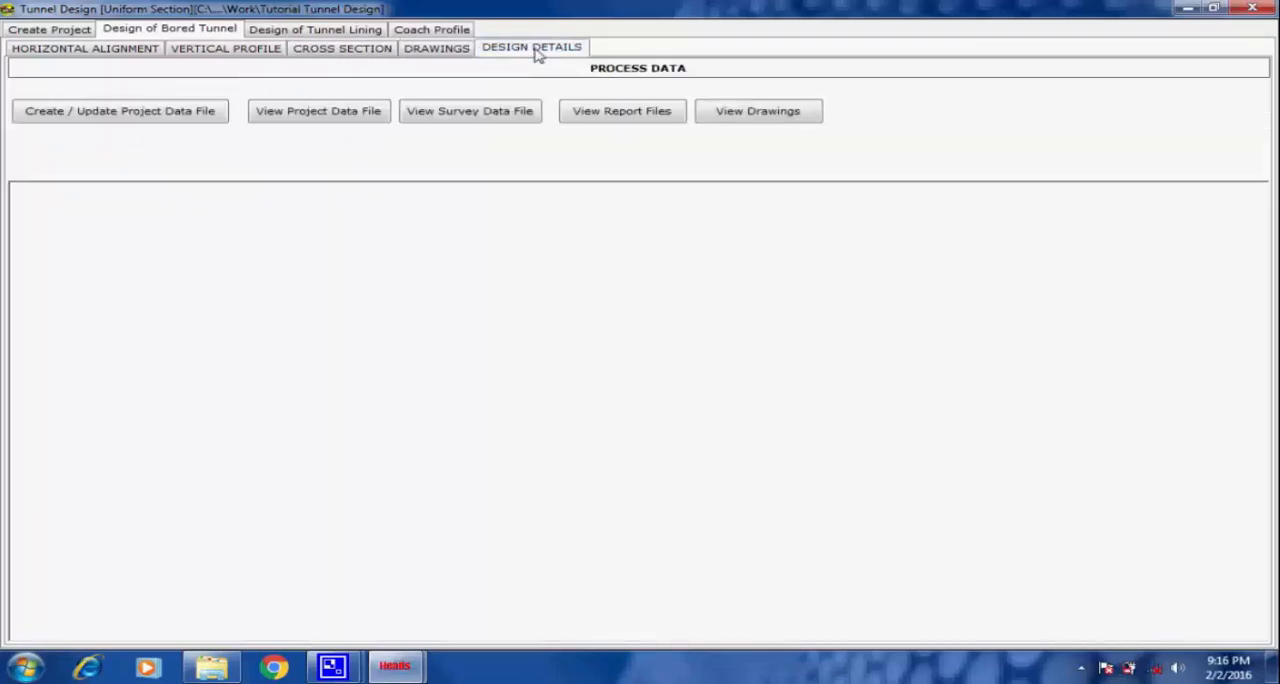
left_click(464, 112)
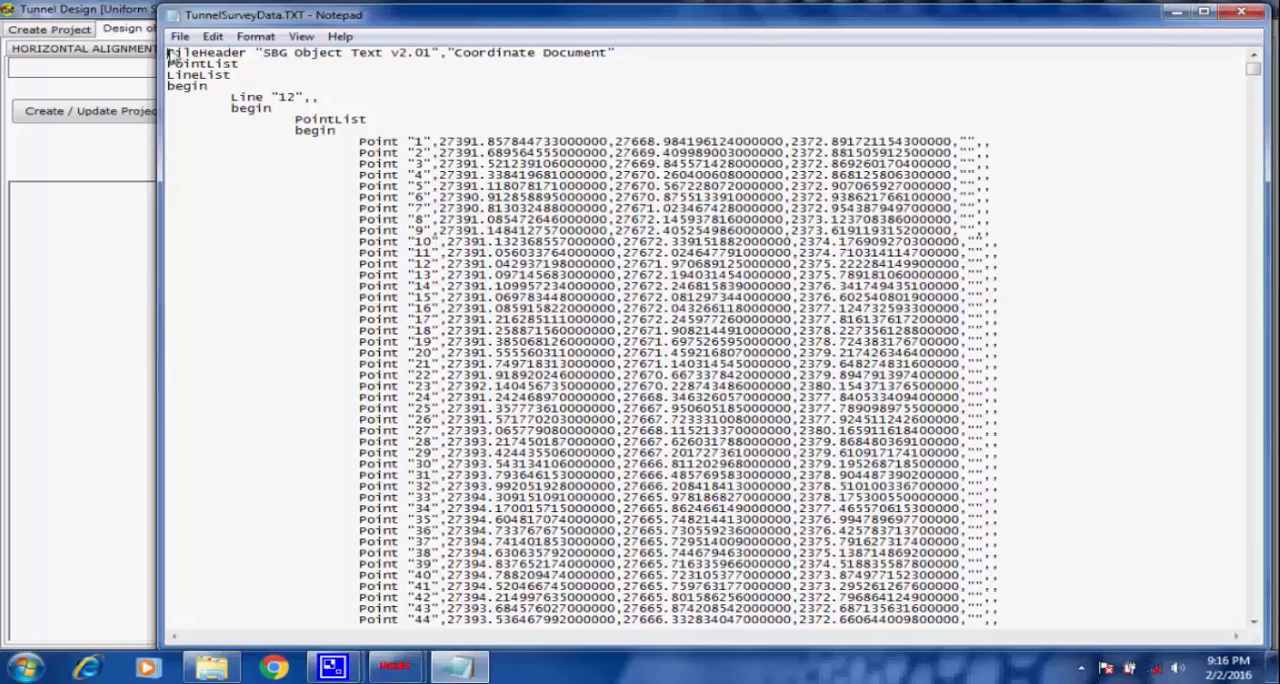
Examine the survey data file's header and the point lists of lines 12 and 14.
left_click_drag(170, 57, 377, 131)
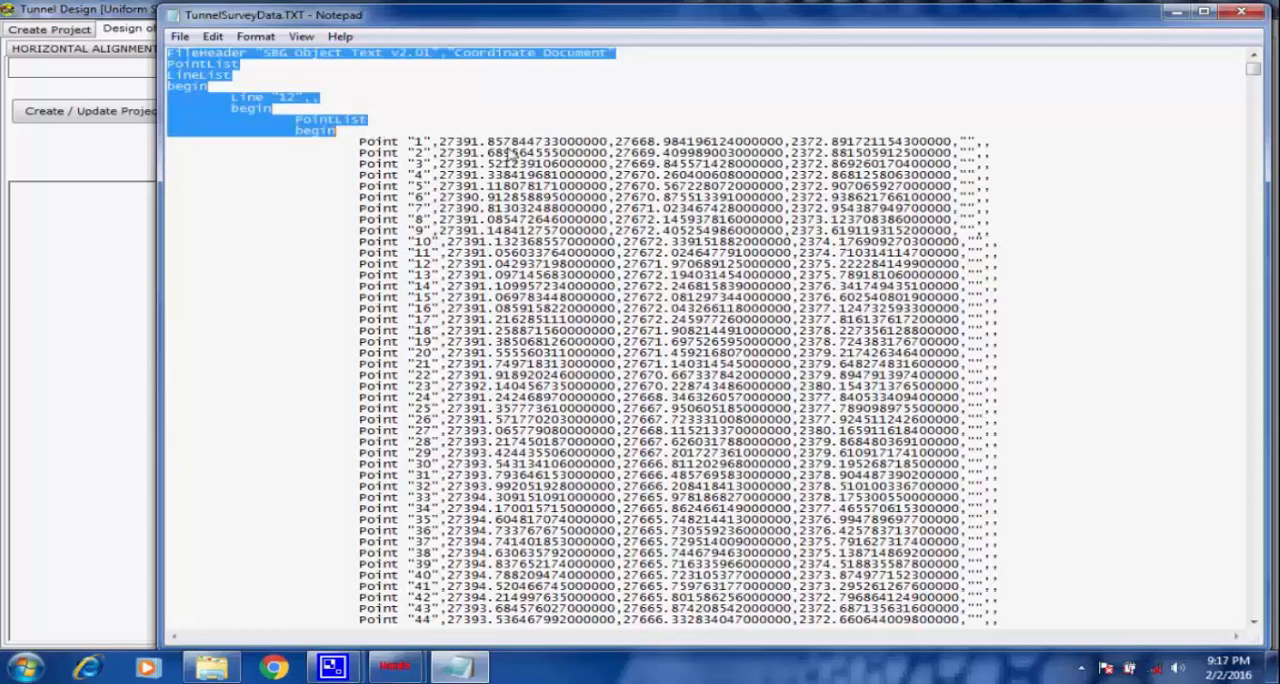
scroll(855, 190, "down", 1)
scroll(855, 193, "down", 15)
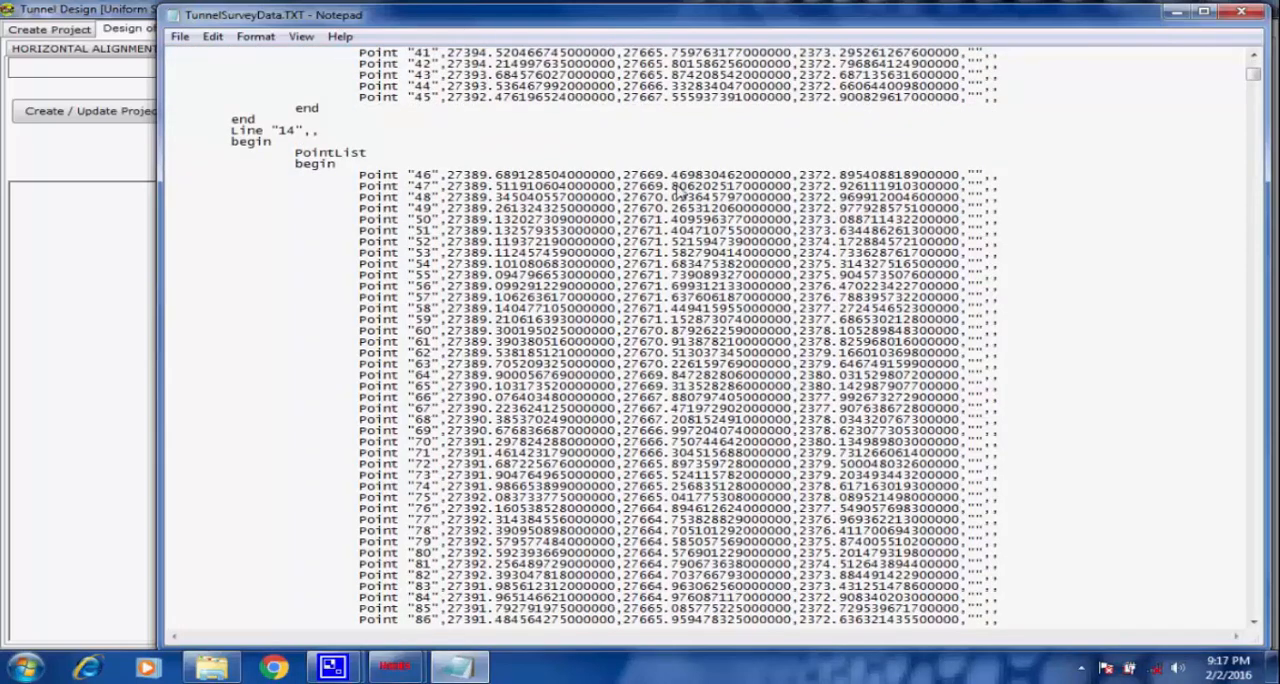
scroll(620, 190, "up", 15)
left_click(420, 115)
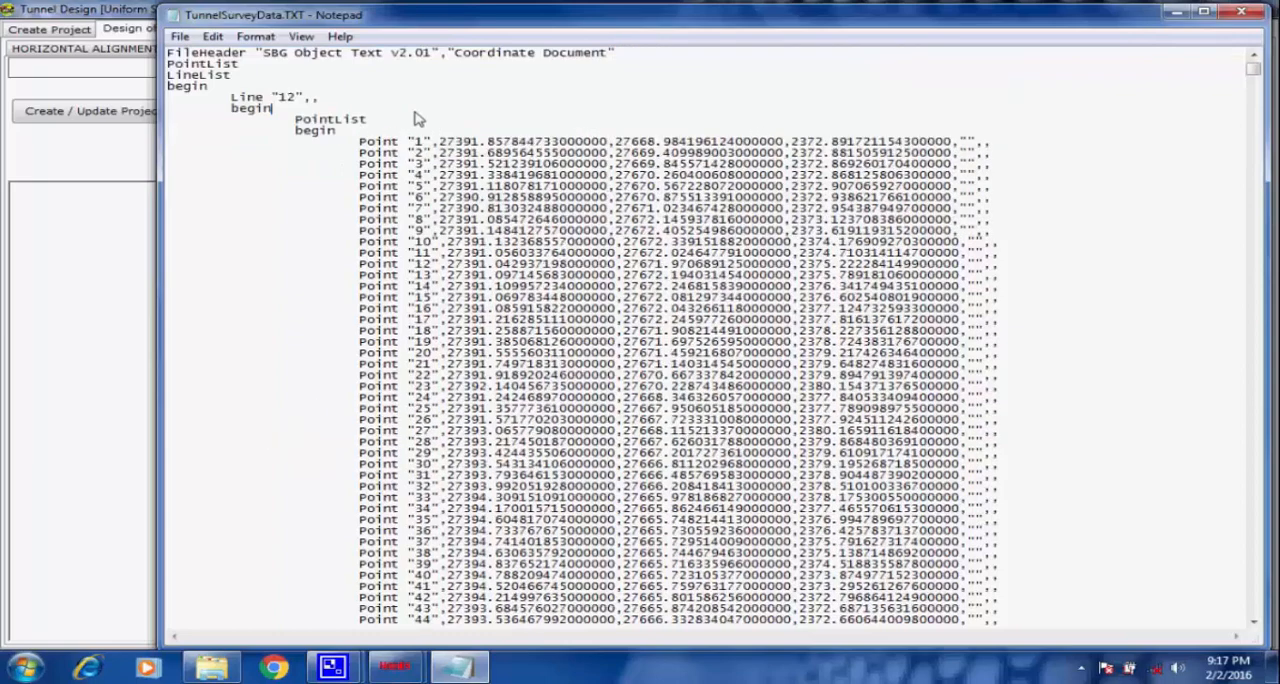
double_click(287, 97)
scroll(400, 115, "down", 6)
scroll(404, 118, "down", 5)
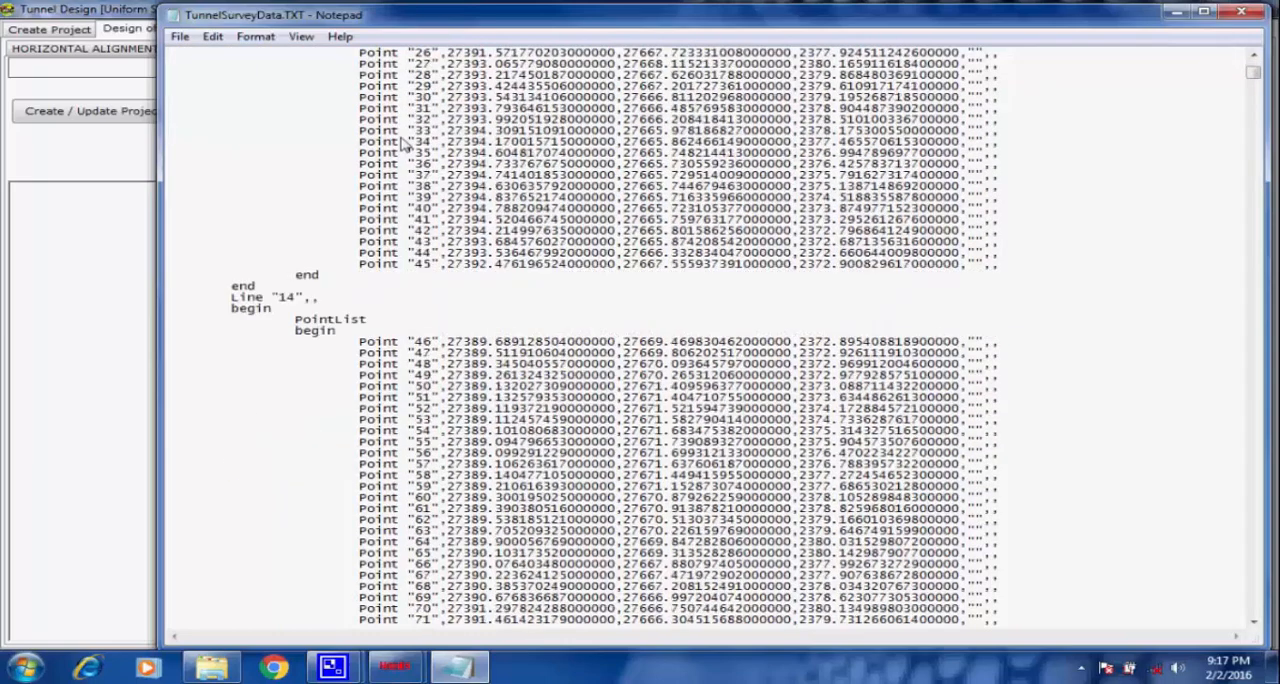
double_click(287, 298)
left_click(403, 322)
Examine the point lists of lines 16, 18 and 20 and the rest of the survey data file, and close it.
scroll(400, 323, "down", 14)
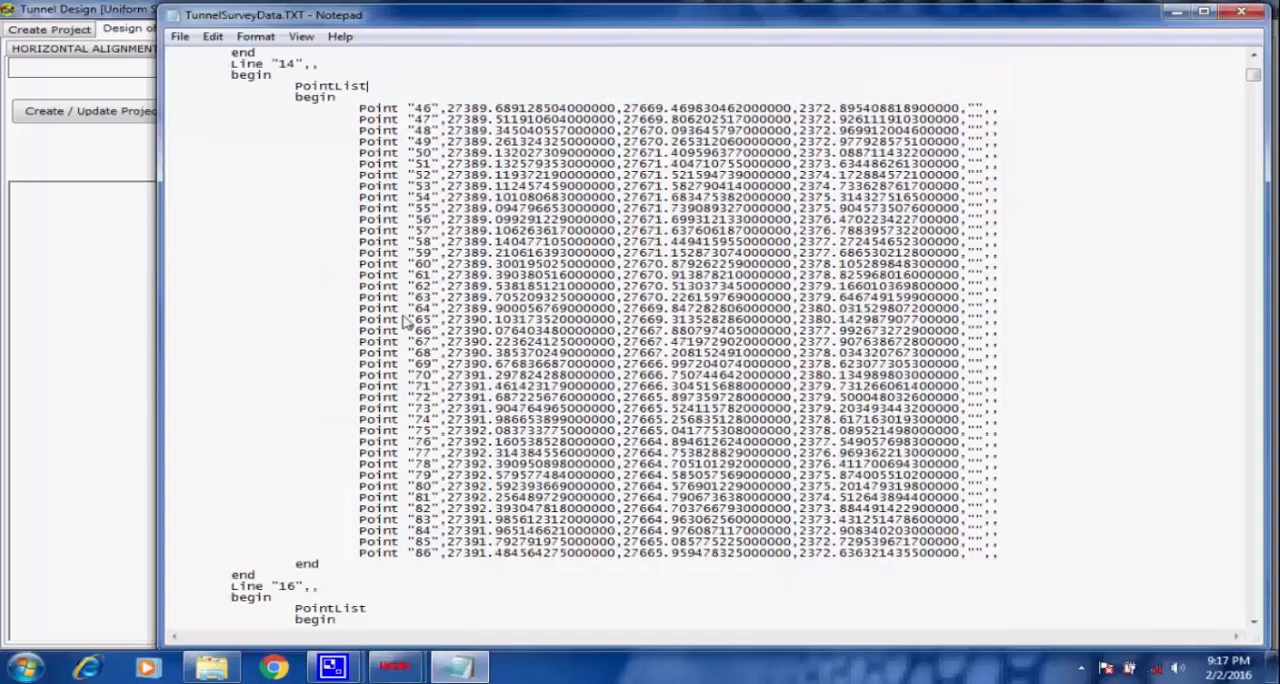
double_click(287, 352)
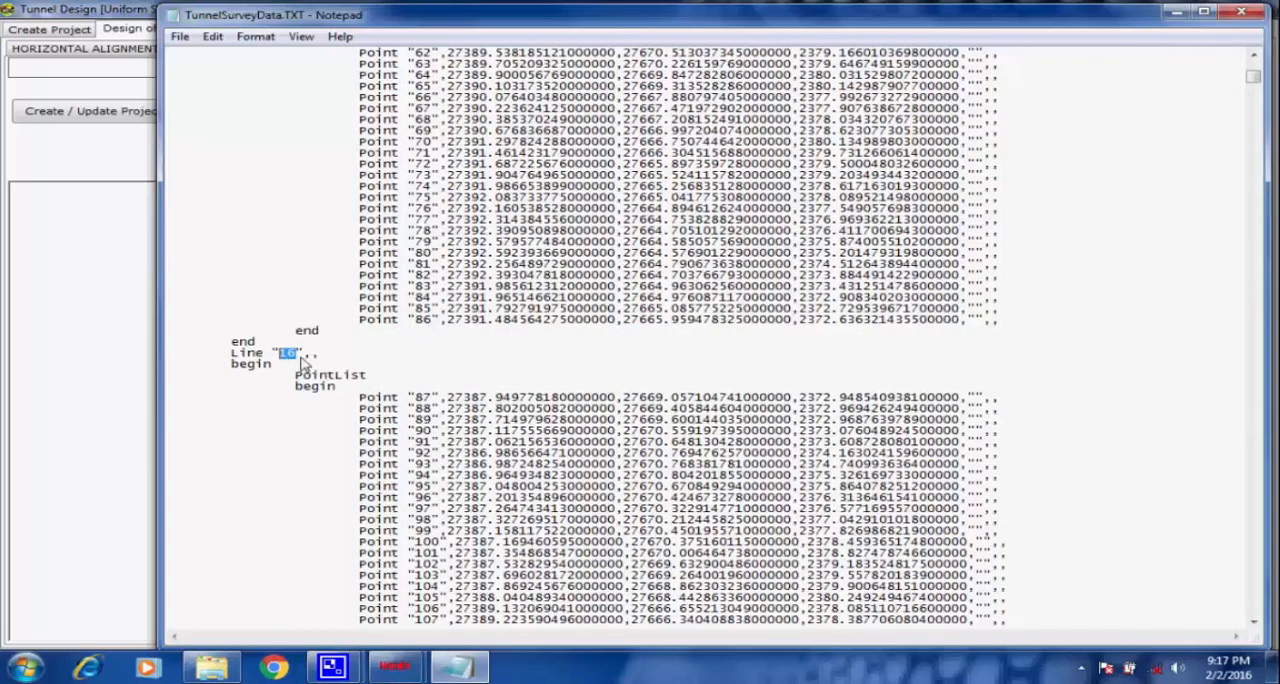
left_click(333, 356)
scroll(336, 365, "down", 13)
double_click(289, 375)
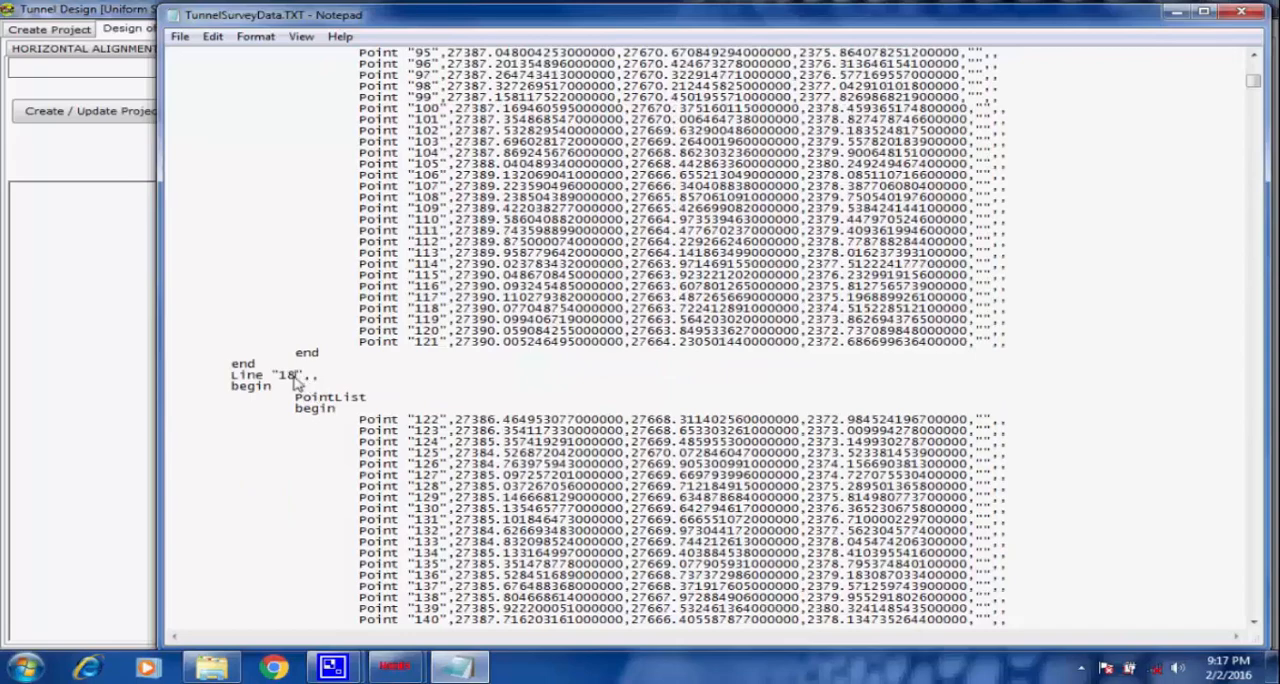
left_click(333, 378)
scroll(455, 378, "down", 12)
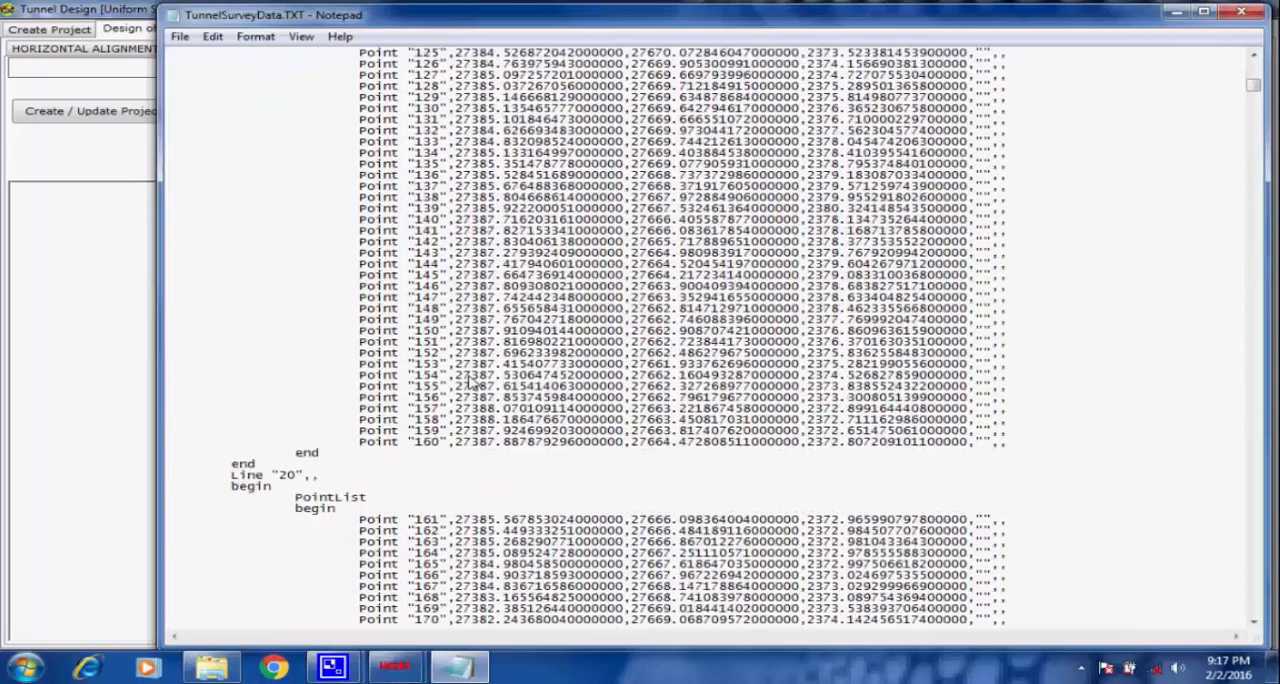
double_click(291, 476)
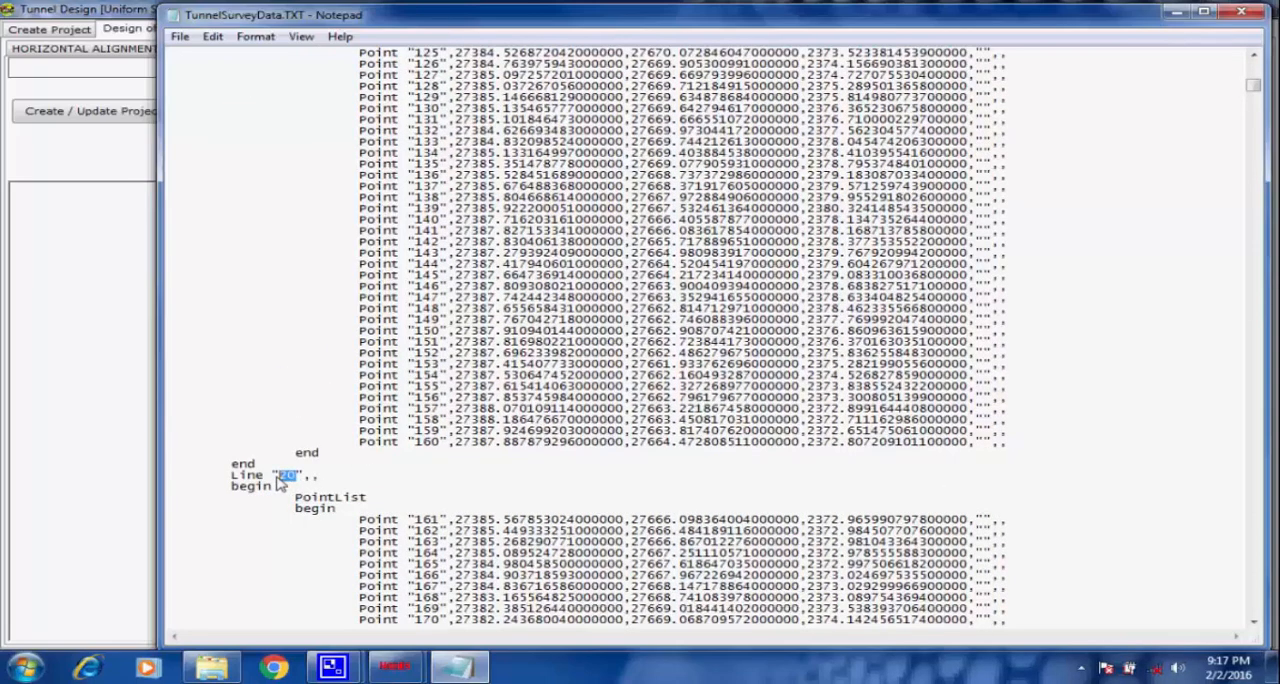
left_click(343, 466)
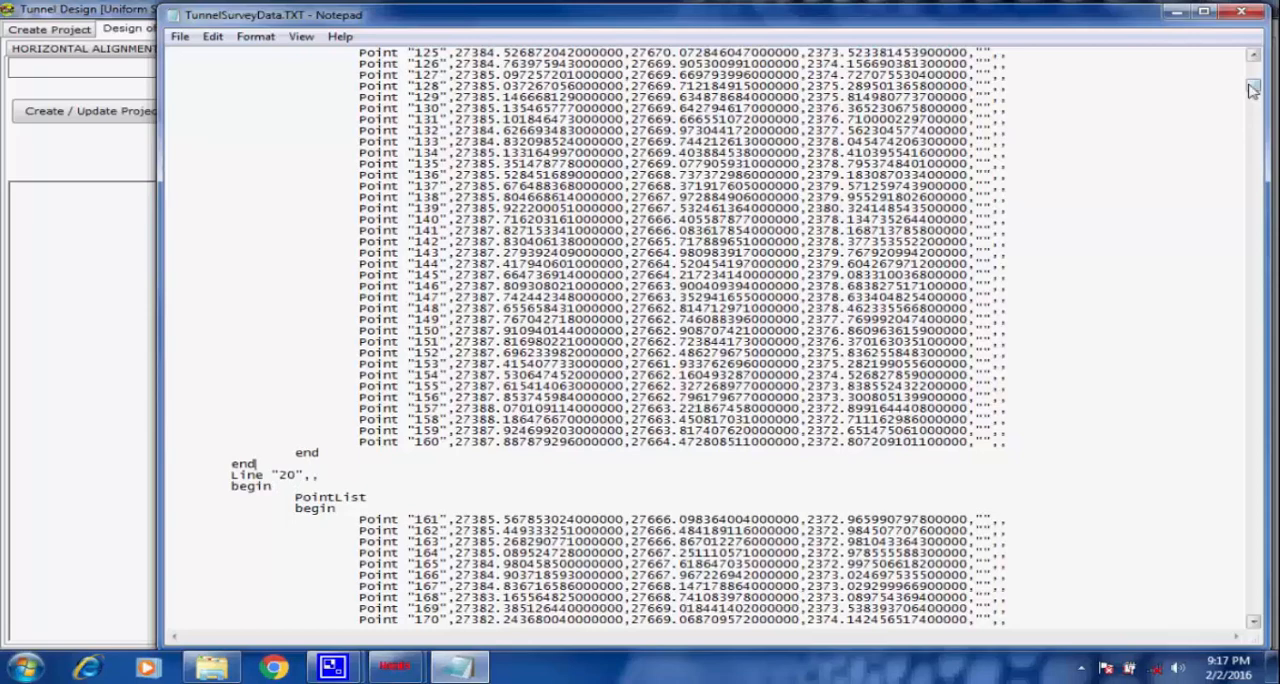
left_click_drag(1253, 90, 1252, 461)
left_click_drag(1231, 518, 1235, 88)
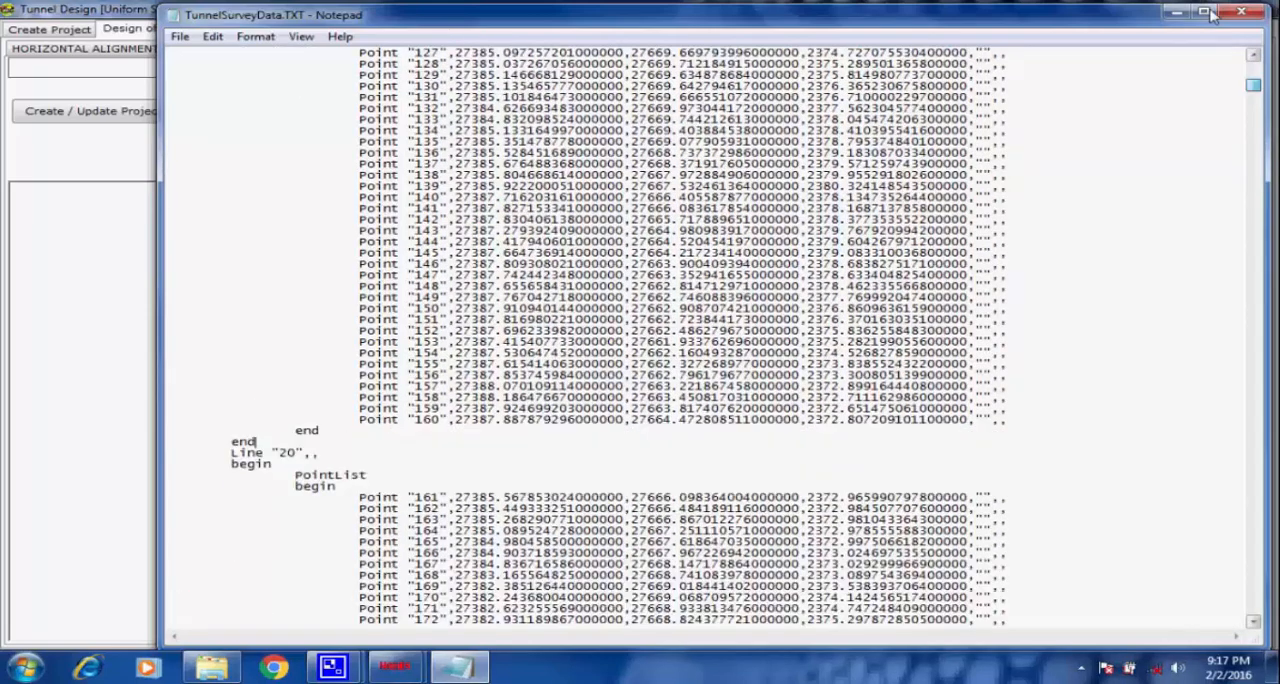
left_click(1243, 12)
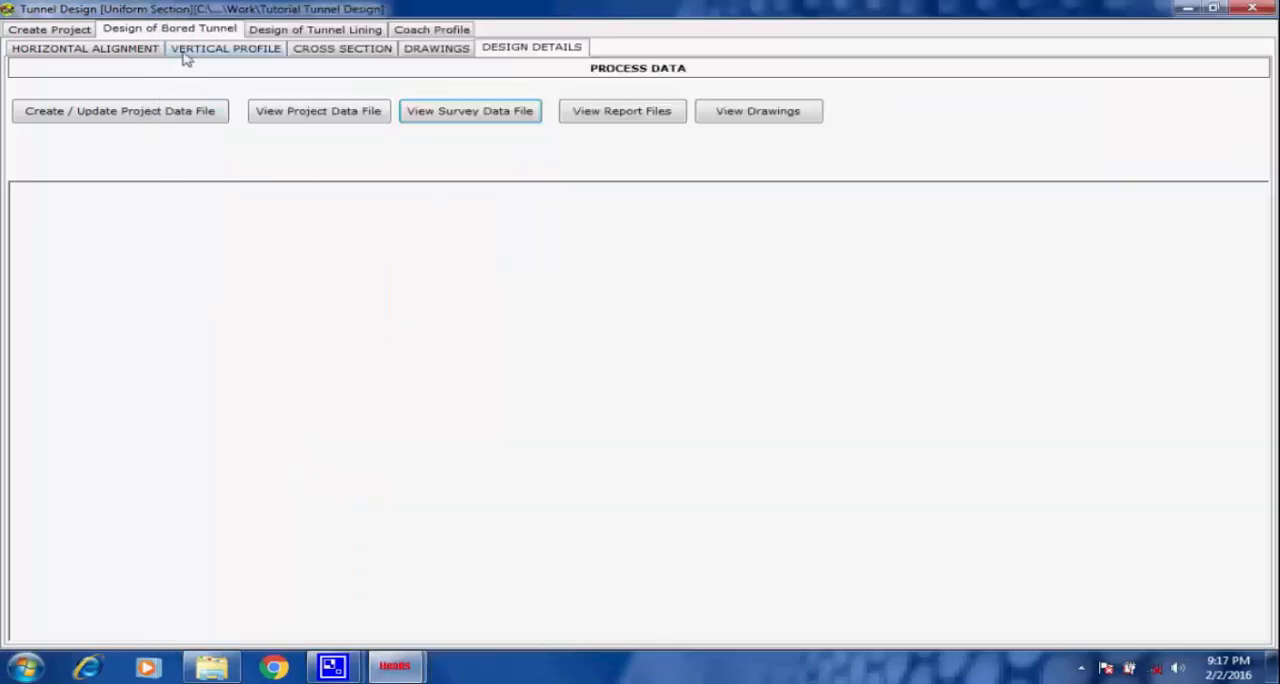
Review the bored tunnel's cross section definition and the choices available for the tunnel option.
left_click(184, 50)
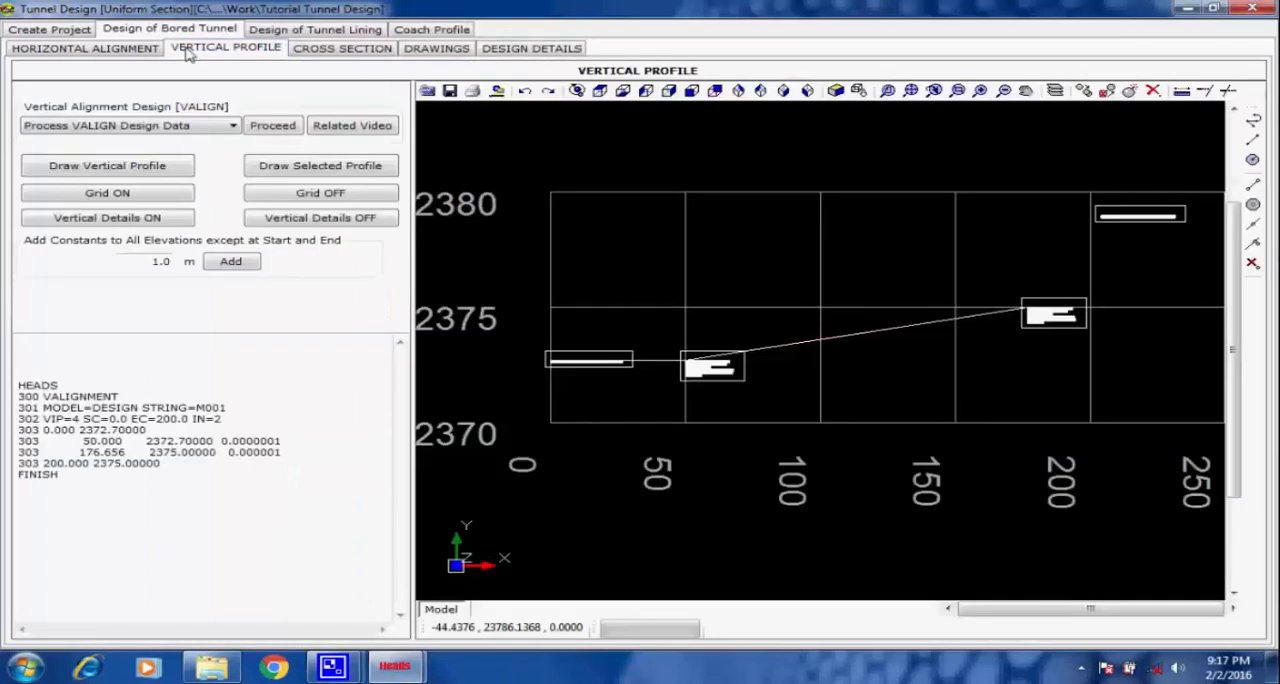
left_click(330, 48)
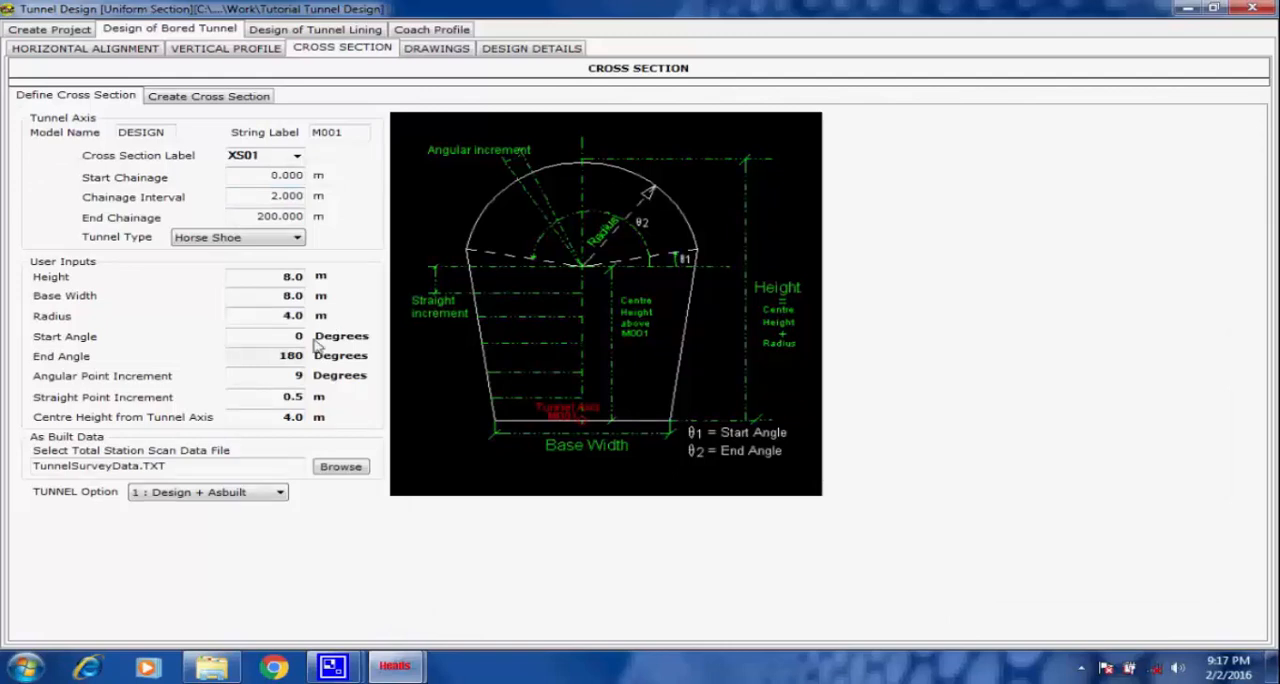
left_click(280, 494)
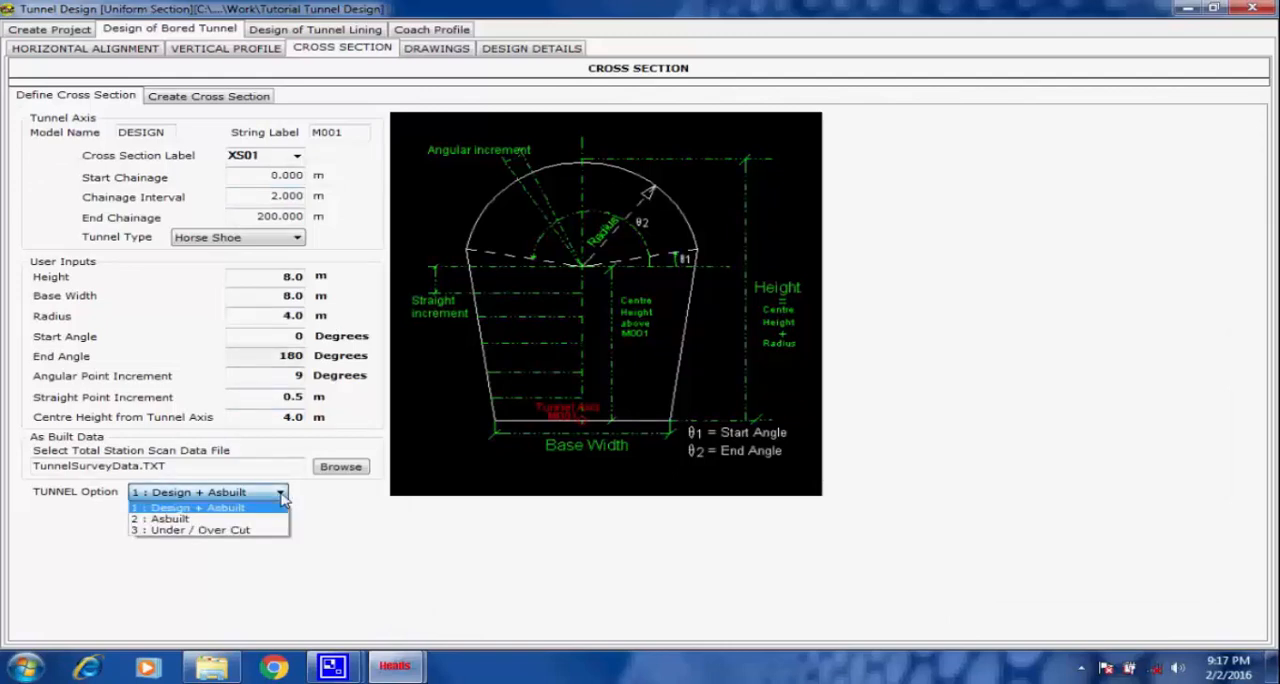
left_click(281, 494)
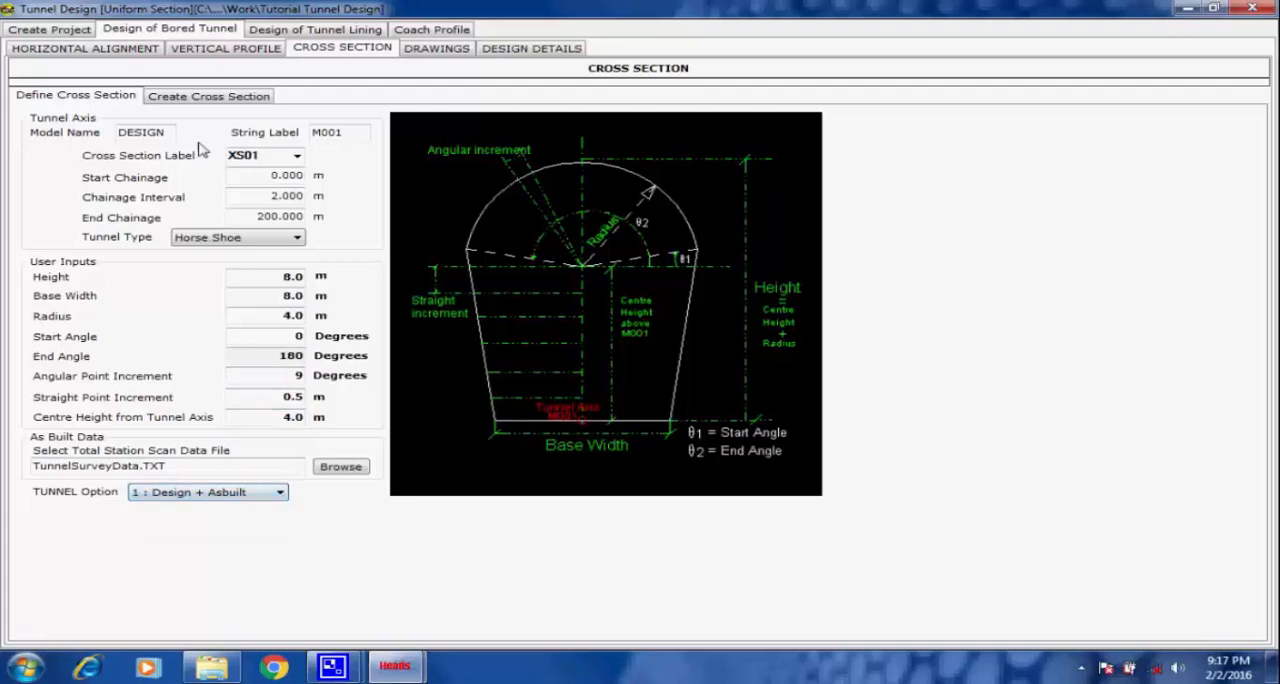
Process the OFFSET cross section strings of the bored tunnel and draw them in the CAD viewer.
left_click(190, 100)
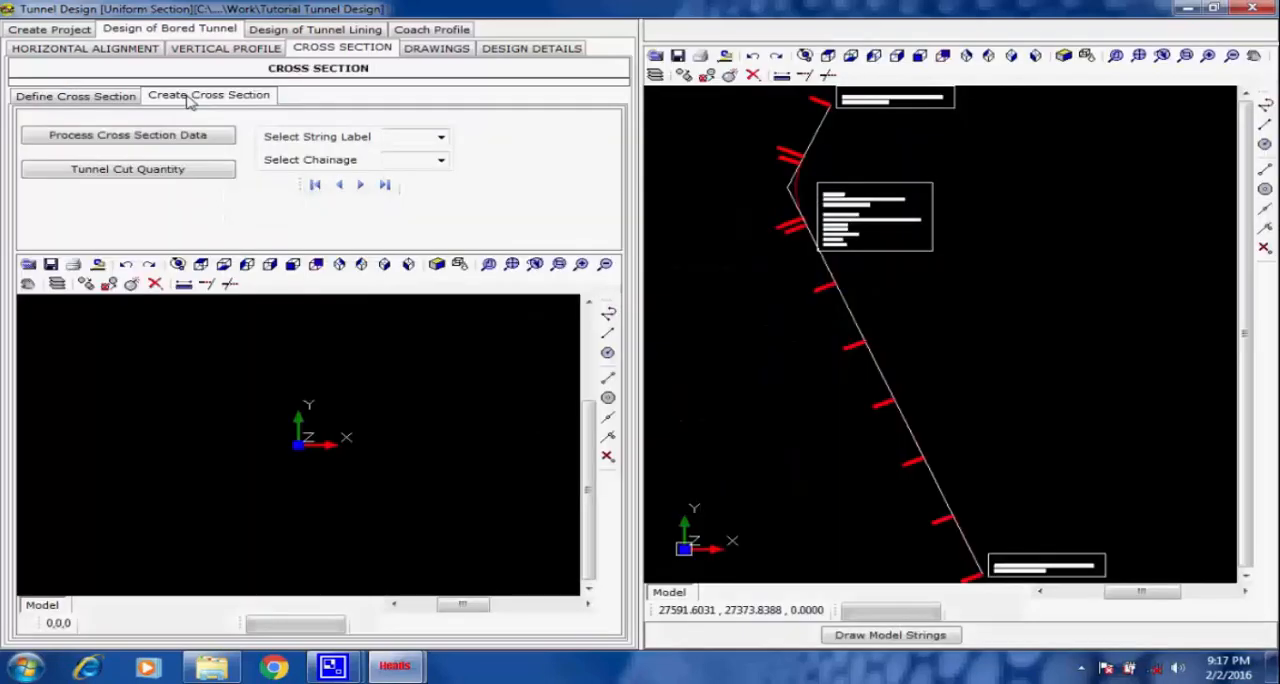
left_click(156, 140)
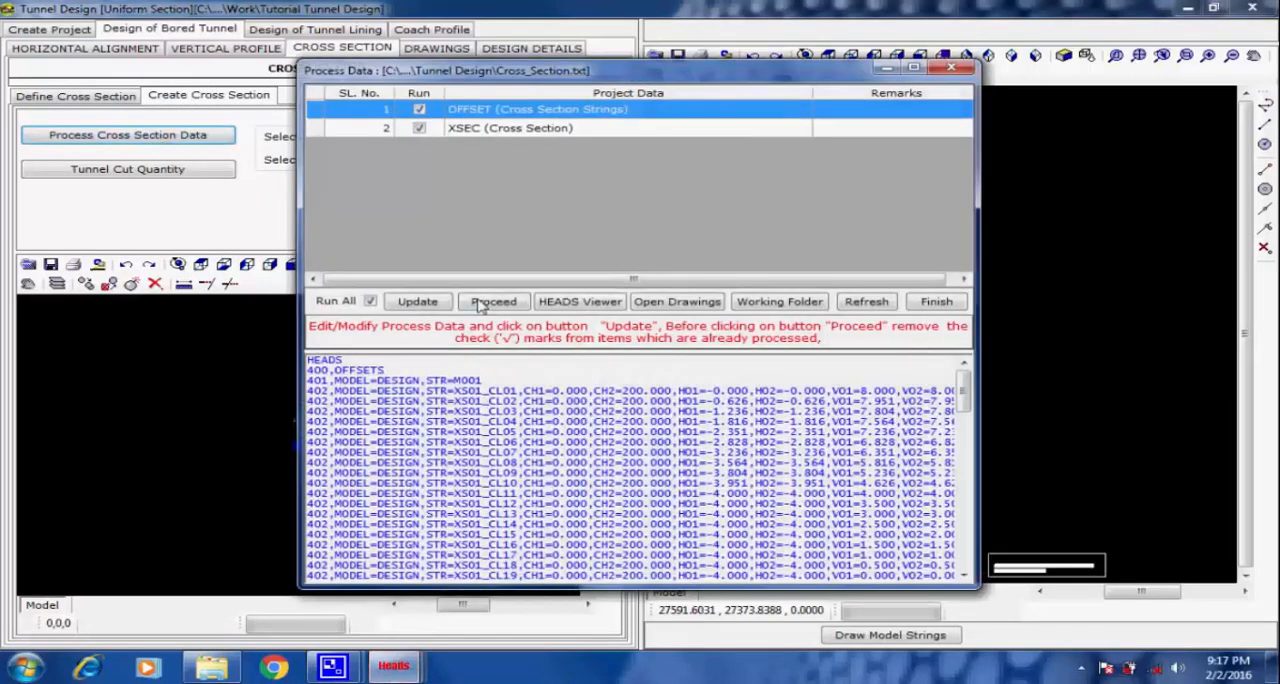
left_click(488, 305)
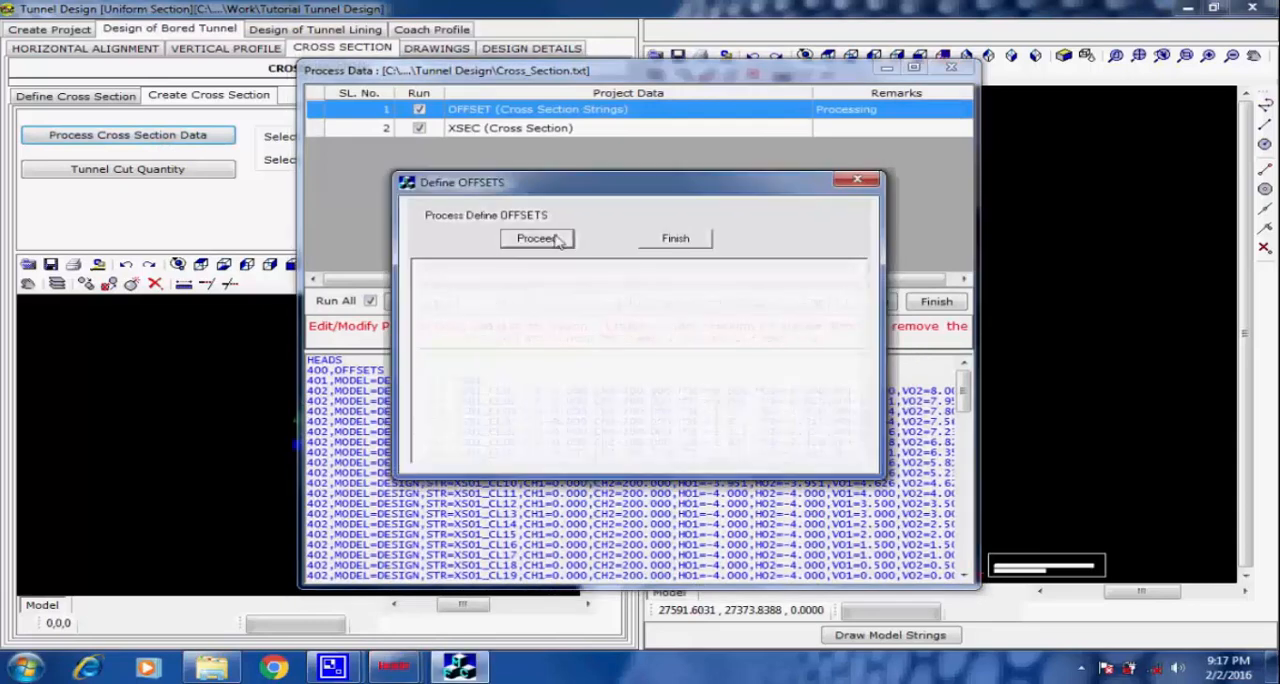
left_click(537, 240)
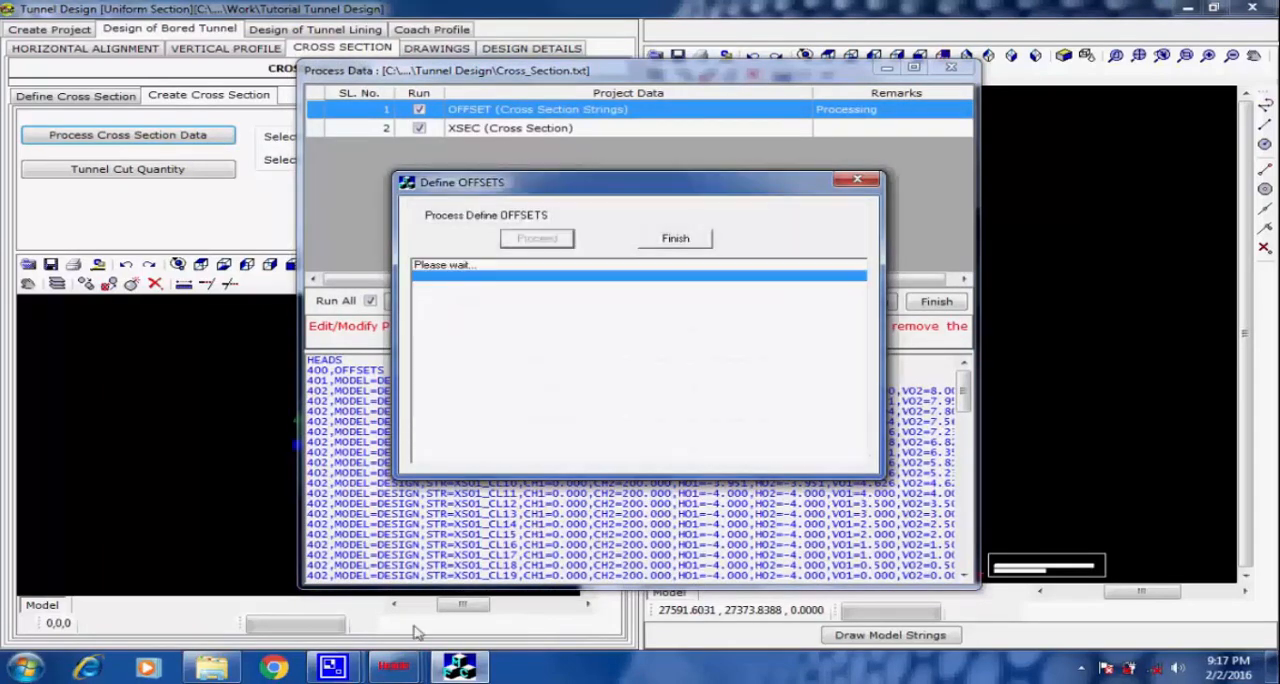
mouse_move(340, 670)
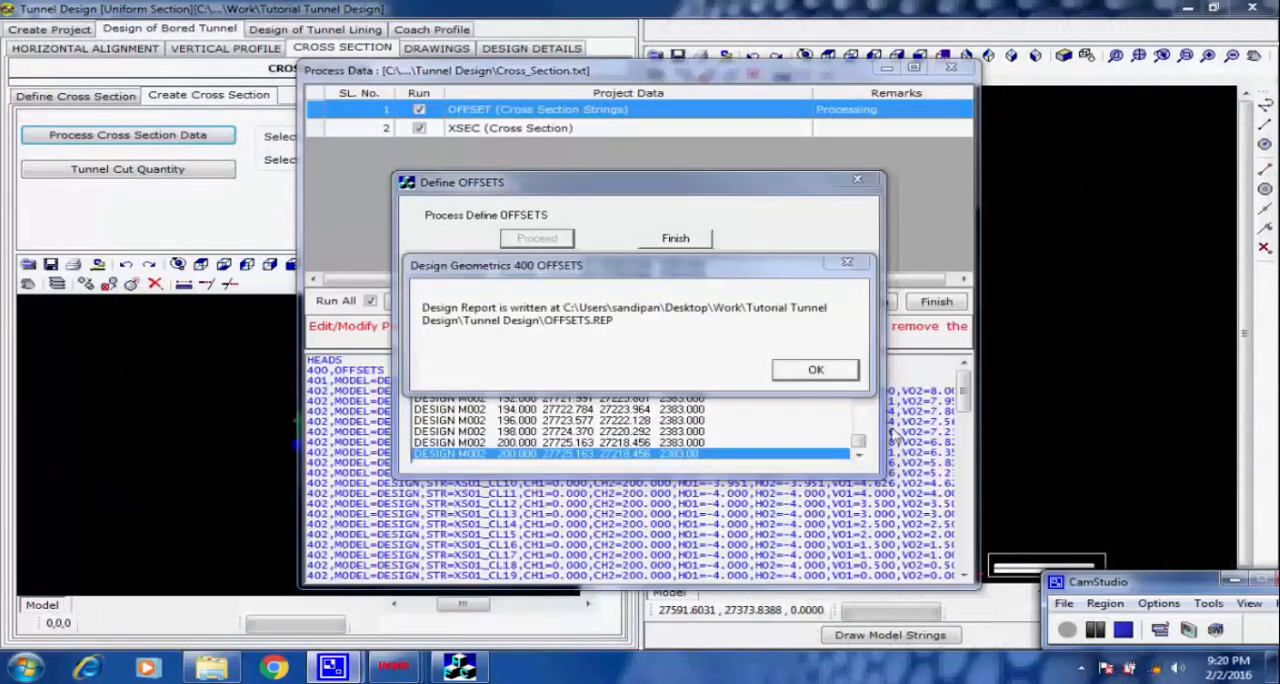
left_click(816, 370)
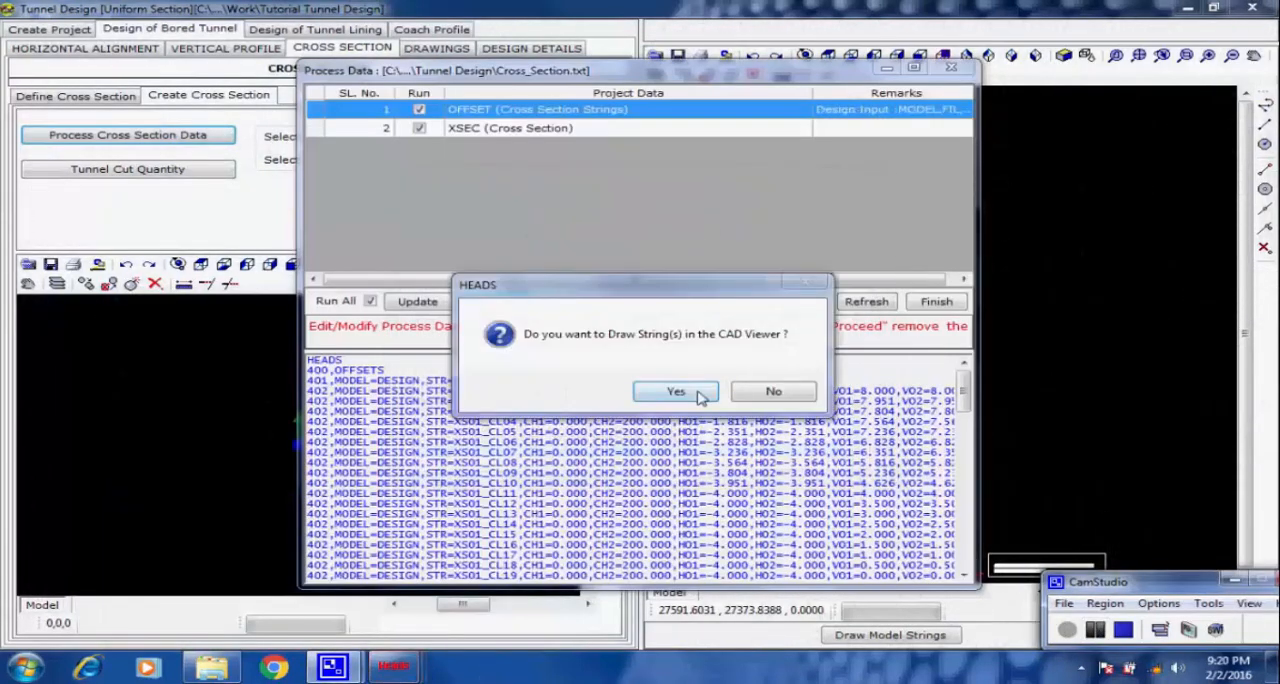
left_click(676, 391)
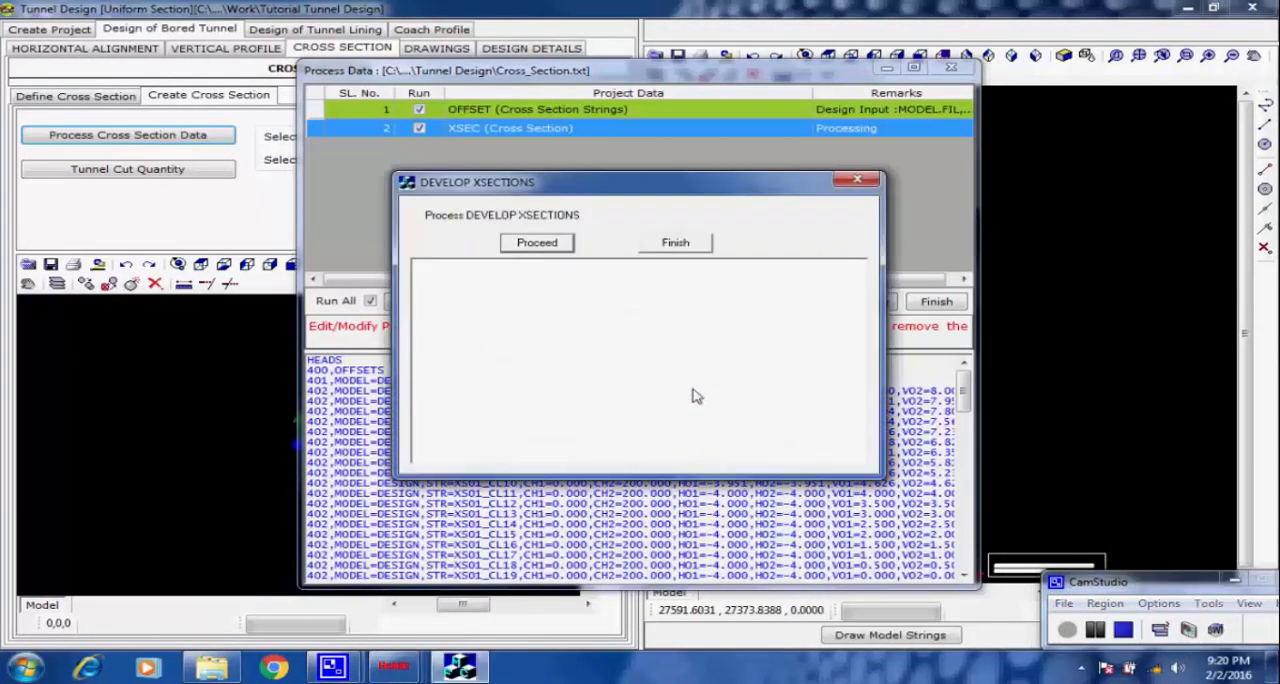
Process the XSEC data to develop the tunnel's cross sections and finish the cross section processing.
left_click(560, 246)
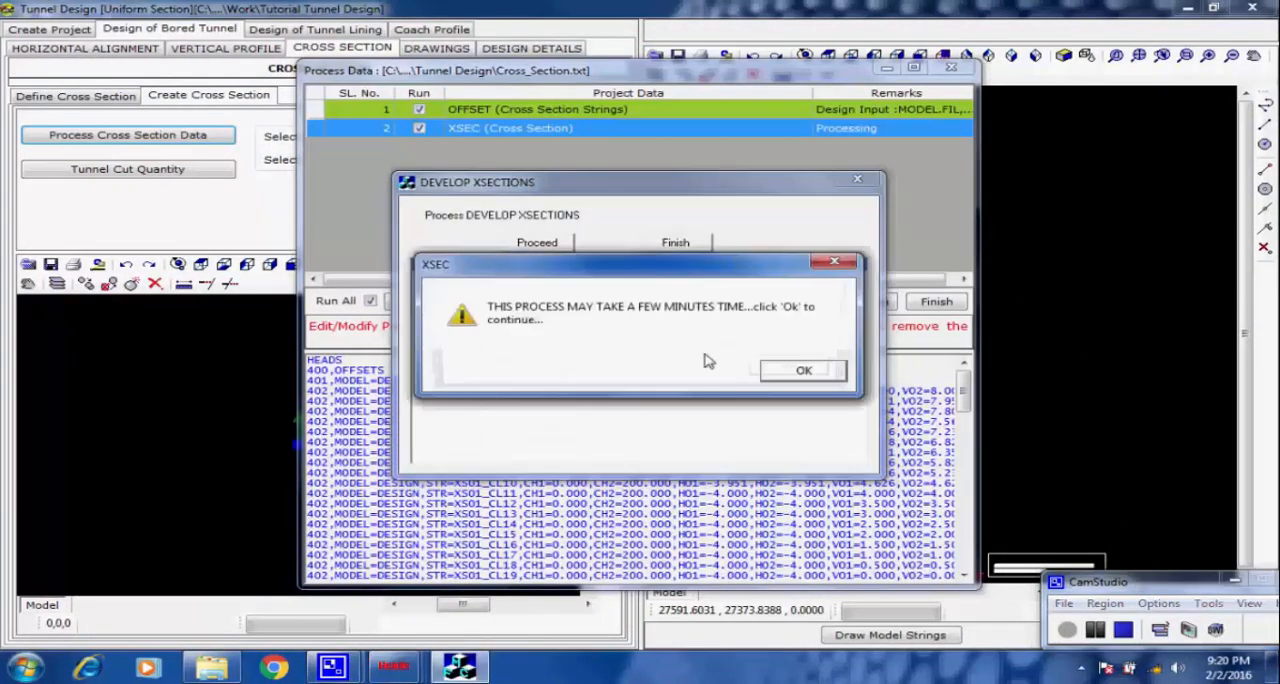
left_click(803, 371)
left_click(800, 374)
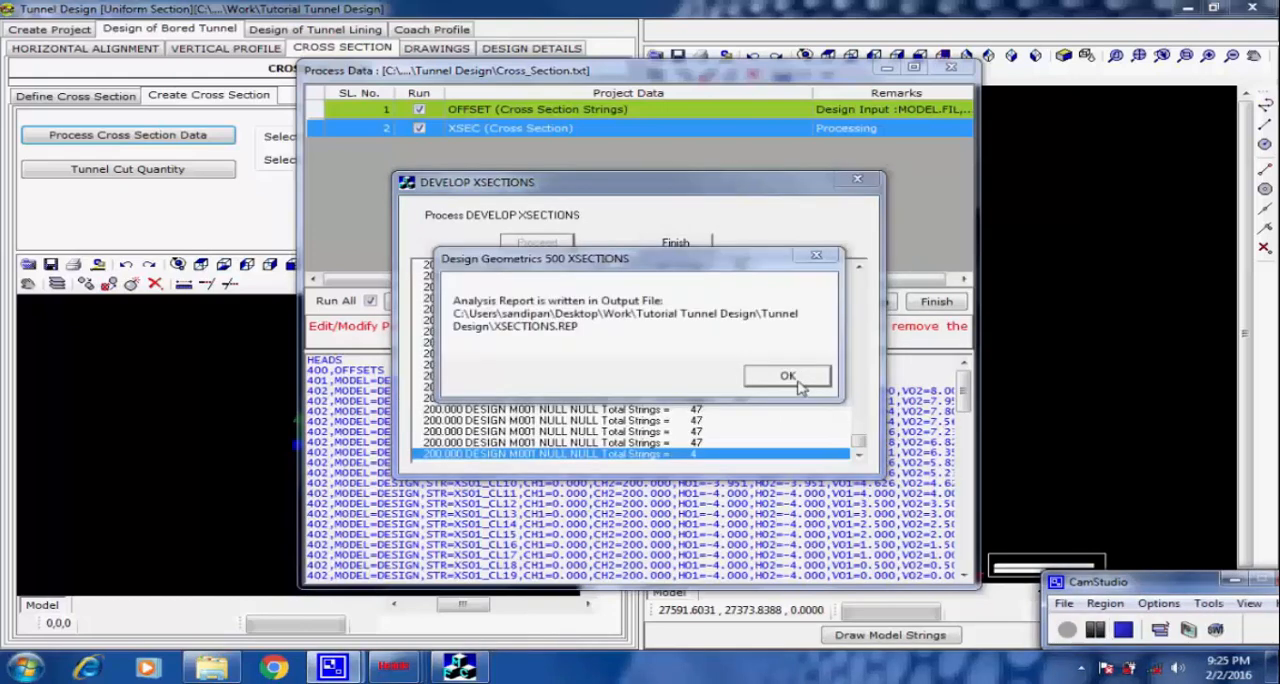
left_click(797, 381)
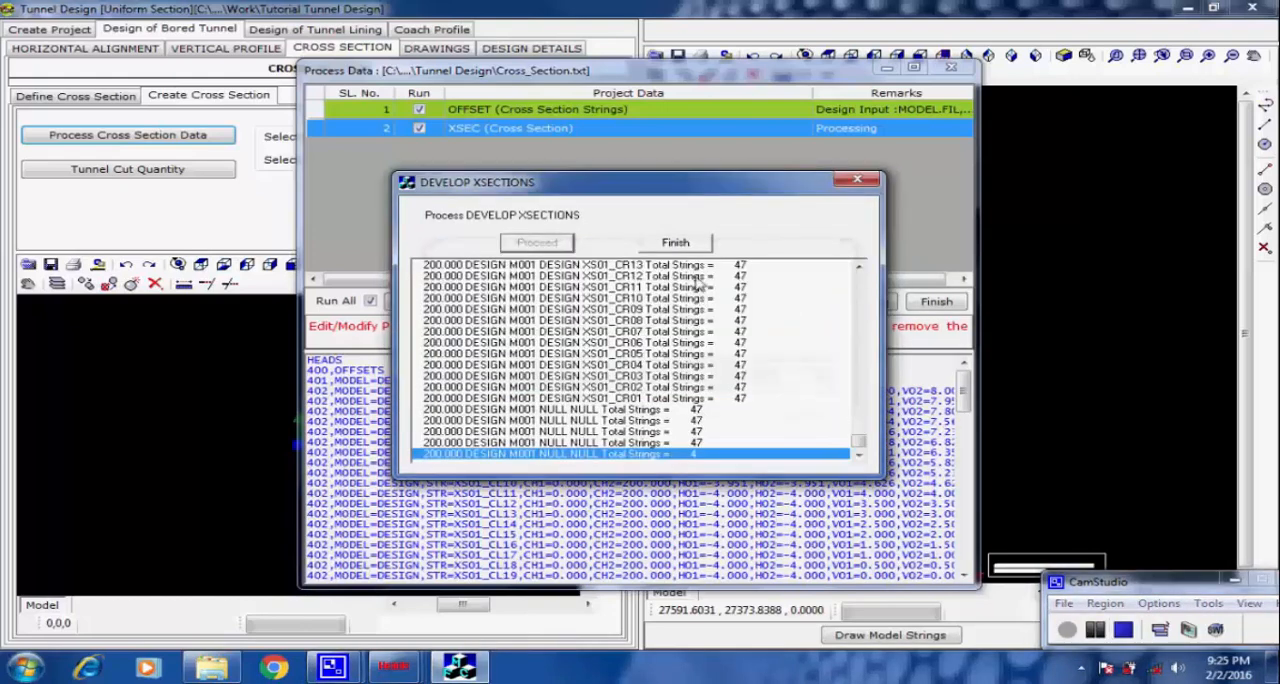
left_click(674, 245)
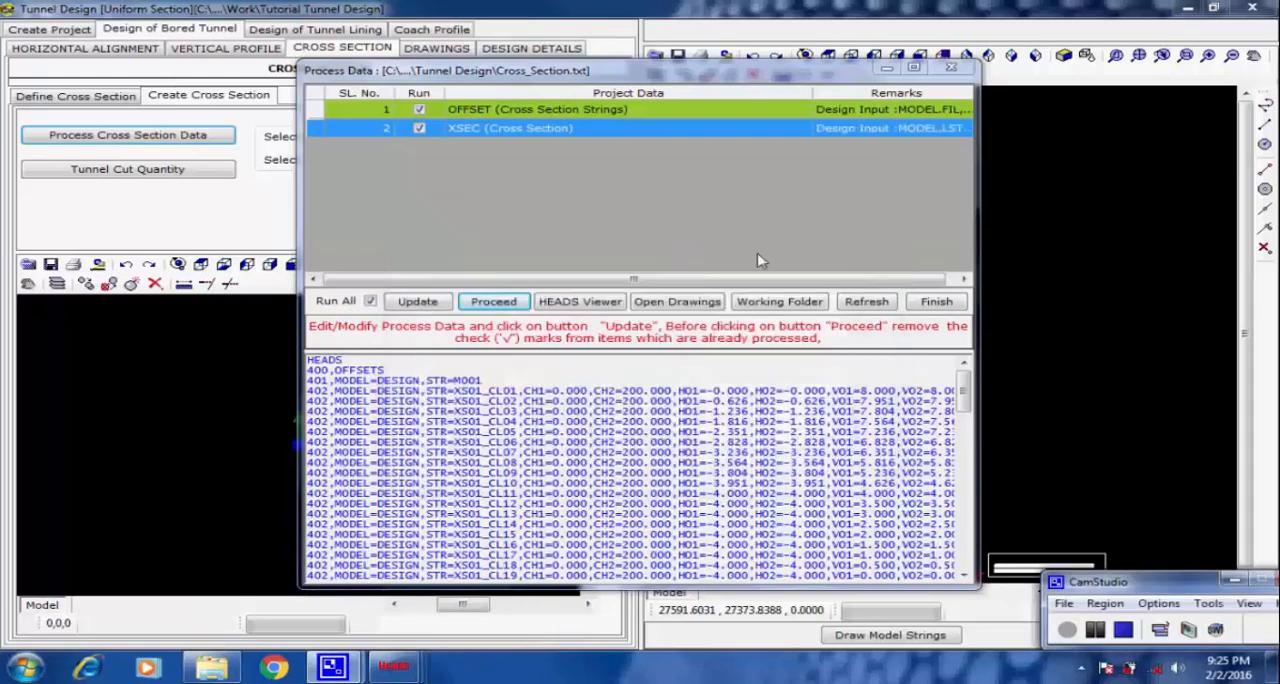
left_click(934, 303)
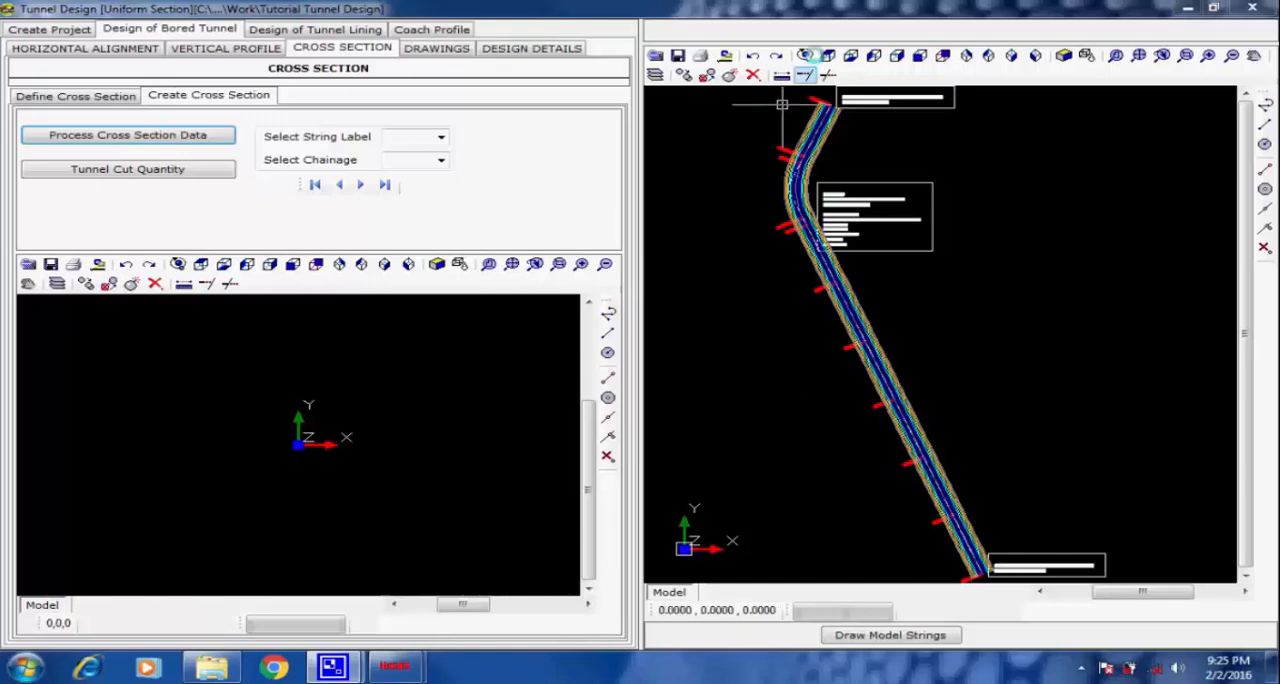
Examine the drawn tunnel strings in 3D from an oblique angle with Rotate 3D.
left_click(805, 56)
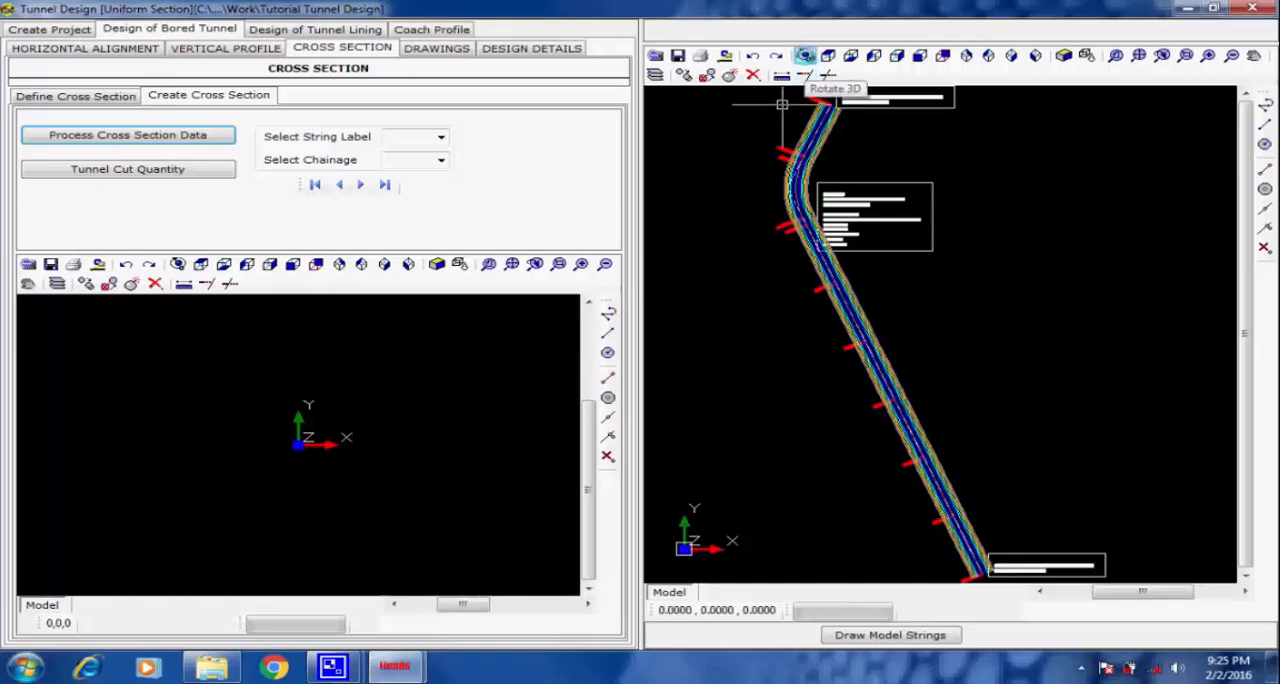
left_click(805, 56)
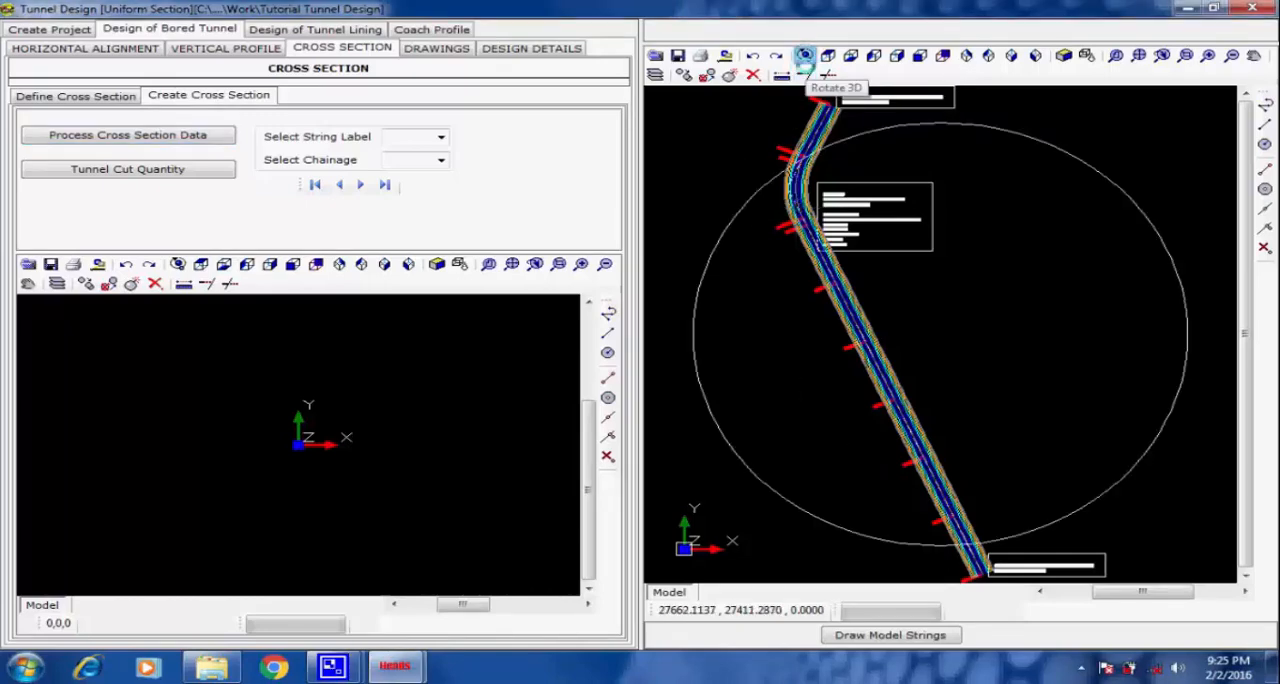
left_click_drag(883, 474, 892, 185)
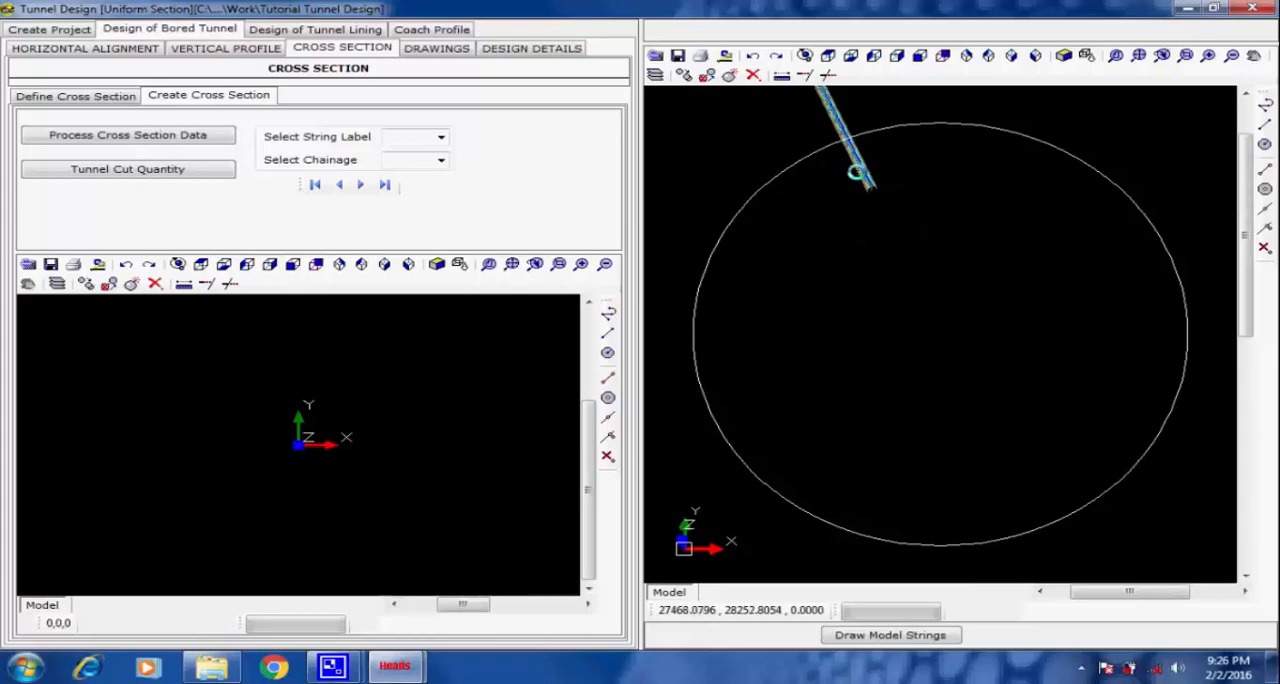
left_click_drag(851, 177, 1128, 366)
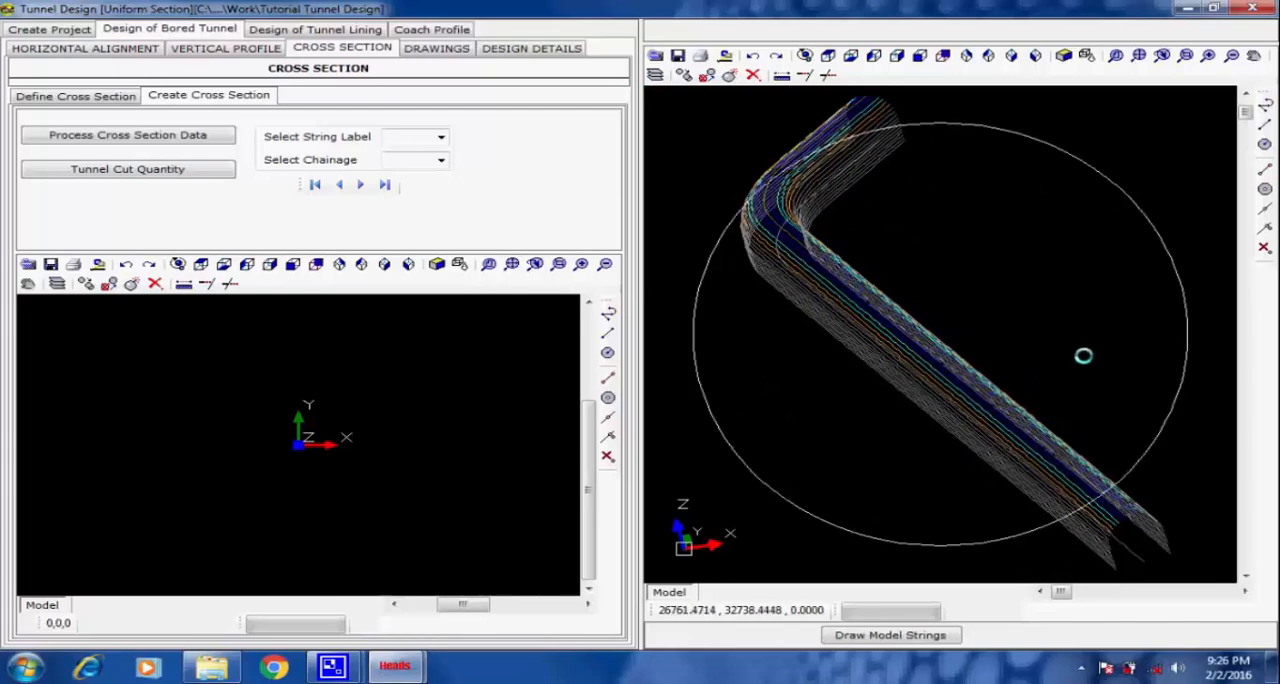
key("Escape")
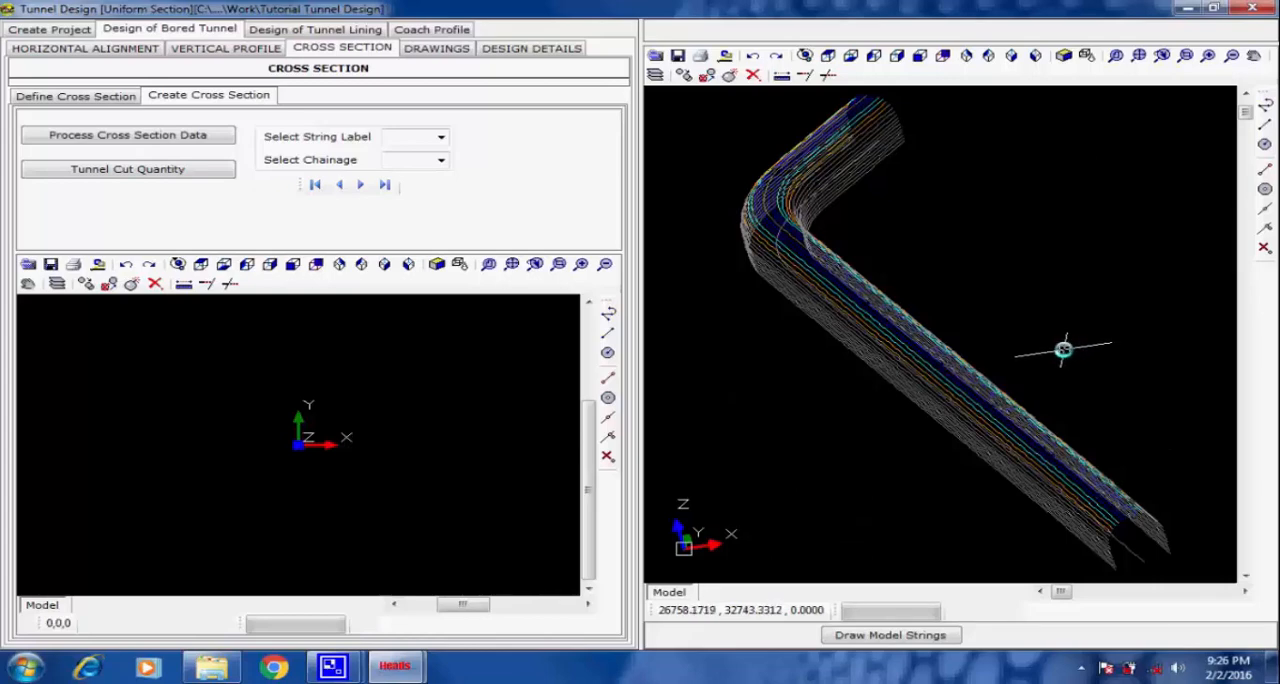
Generate the tunnel cut quantities and examine the cross section report for chainage 12.
left_click(155, 169)
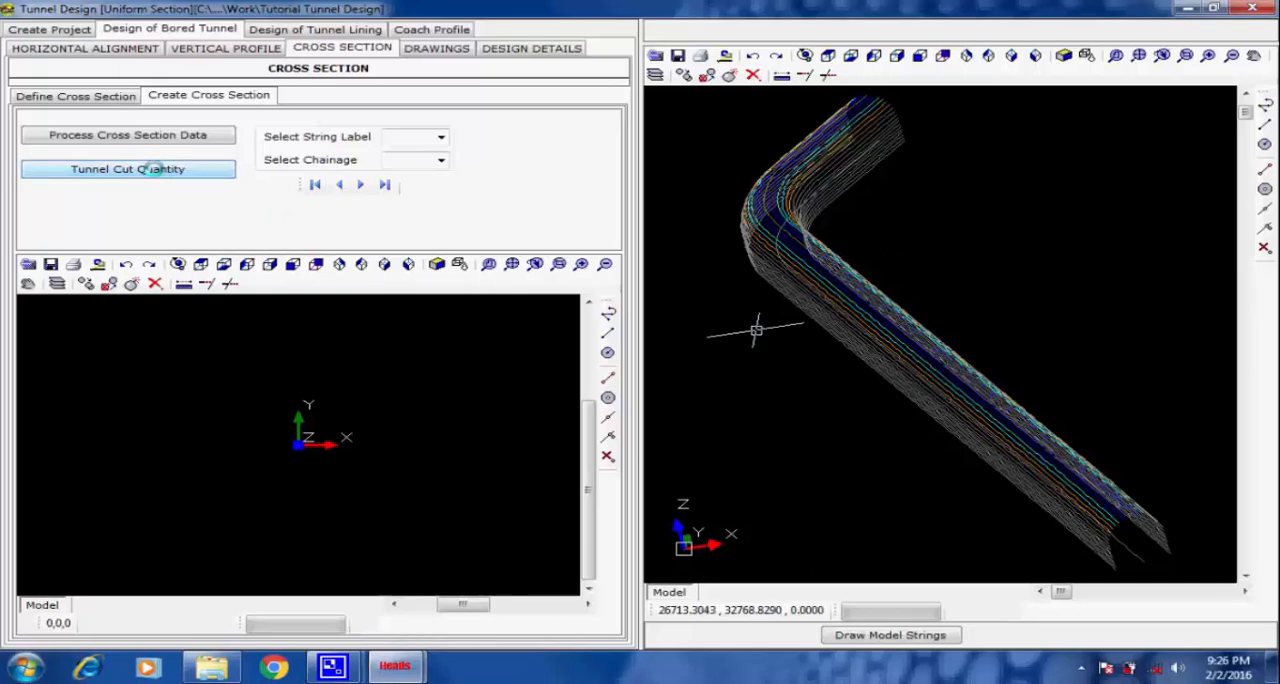
left_click(505, 377)
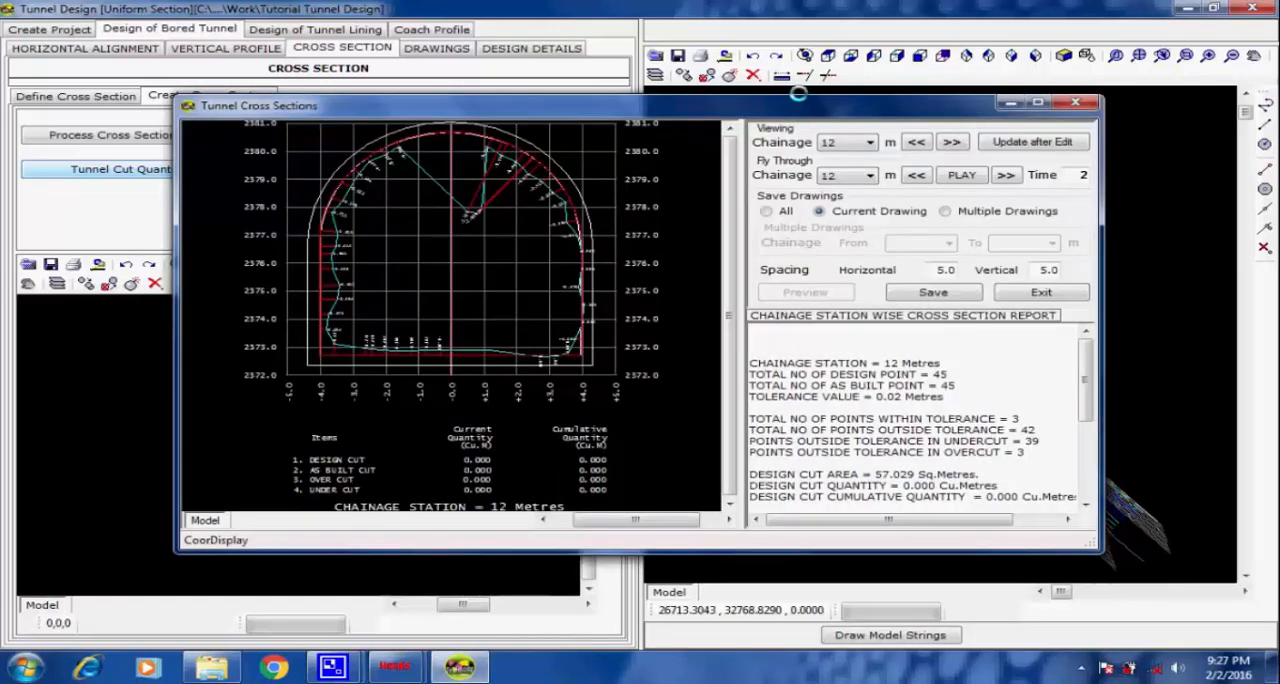
left_click_drag(798, 93, 799, 54)
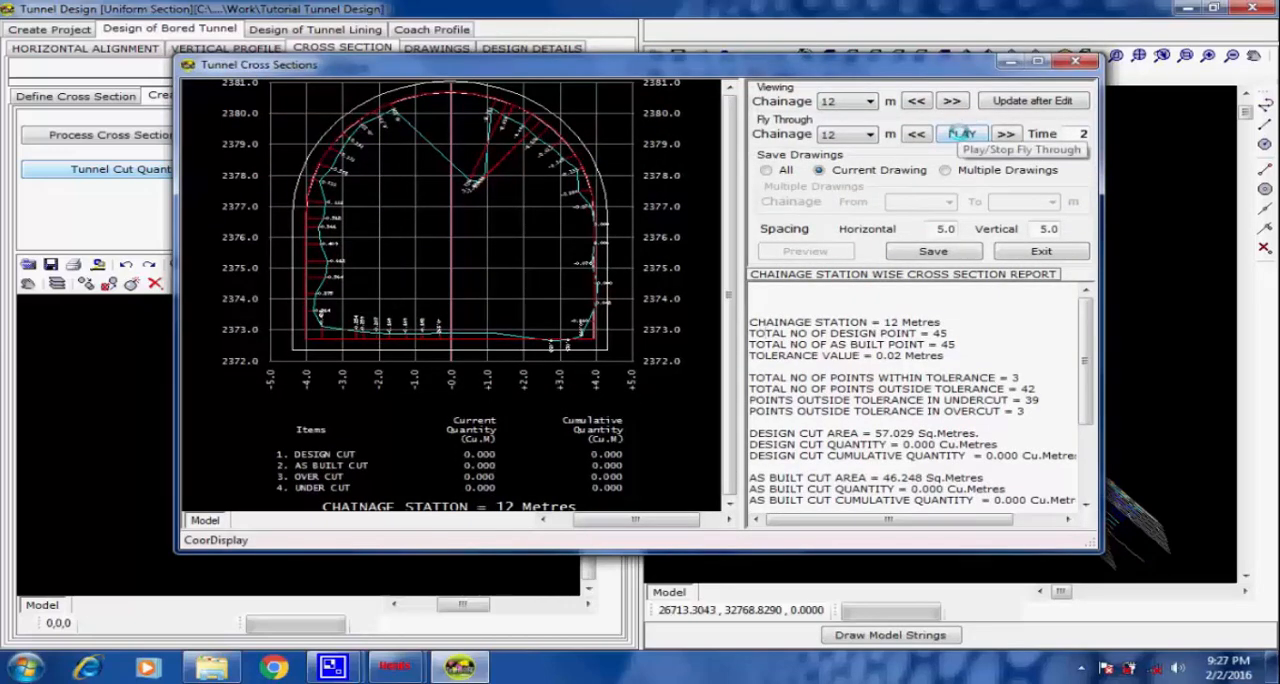
left_click_drag(930, 305, 1006, 517)
scroll(1006, 515, "down", 3)
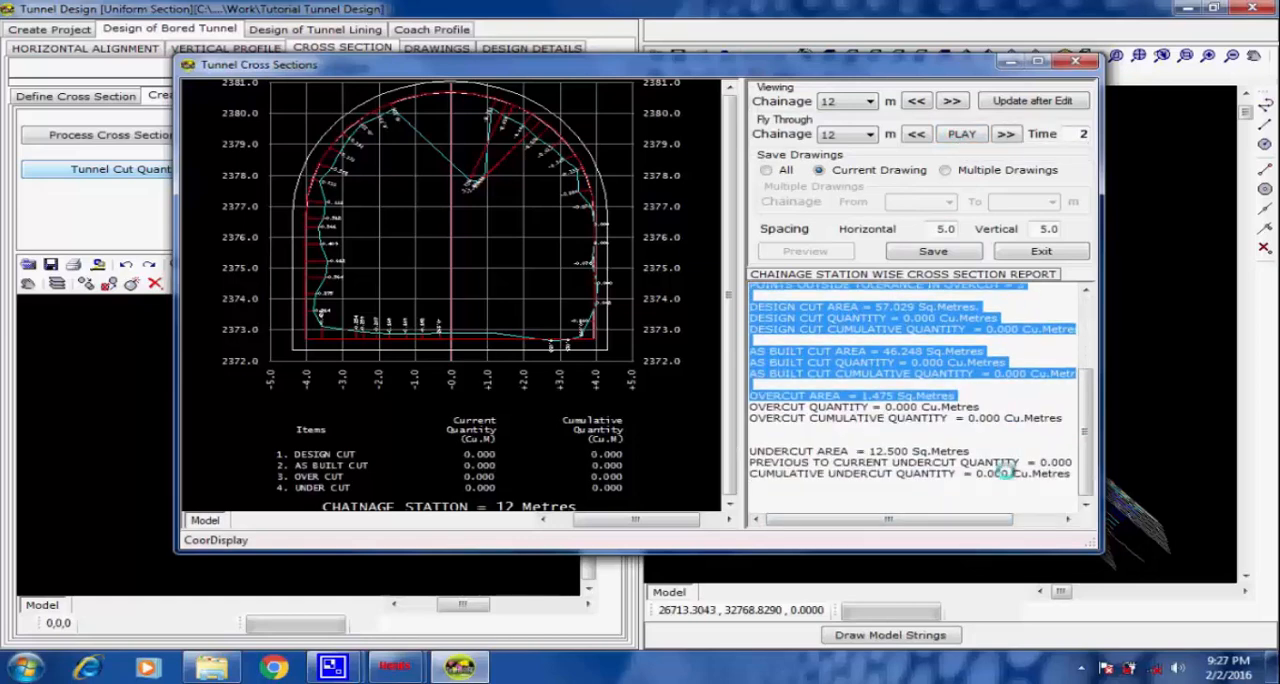
Read through the cut areas and quantities in the chainage 12 report and check which chainages are available for viewing.
left_click(939, 326)
scroll(939, 326, "up", 4)
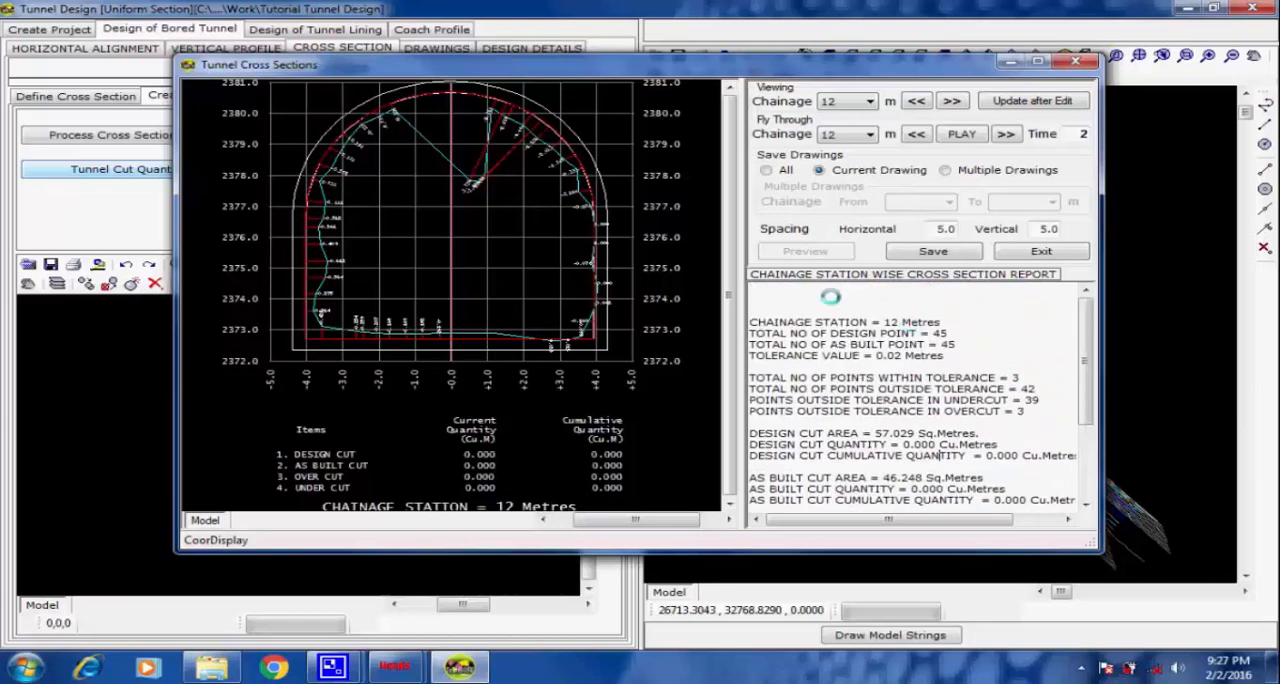
left_click_drag(831, 297, 1023, 596)
left_click(968, 422)
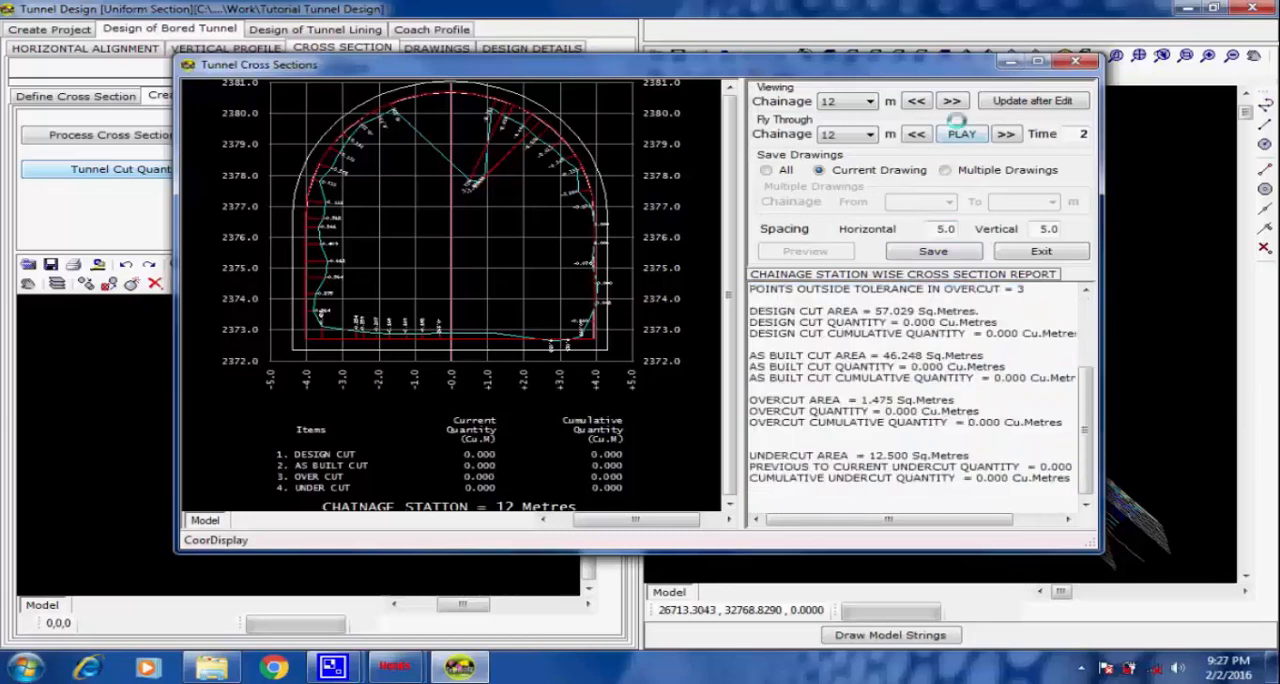
left_click(869, 101)
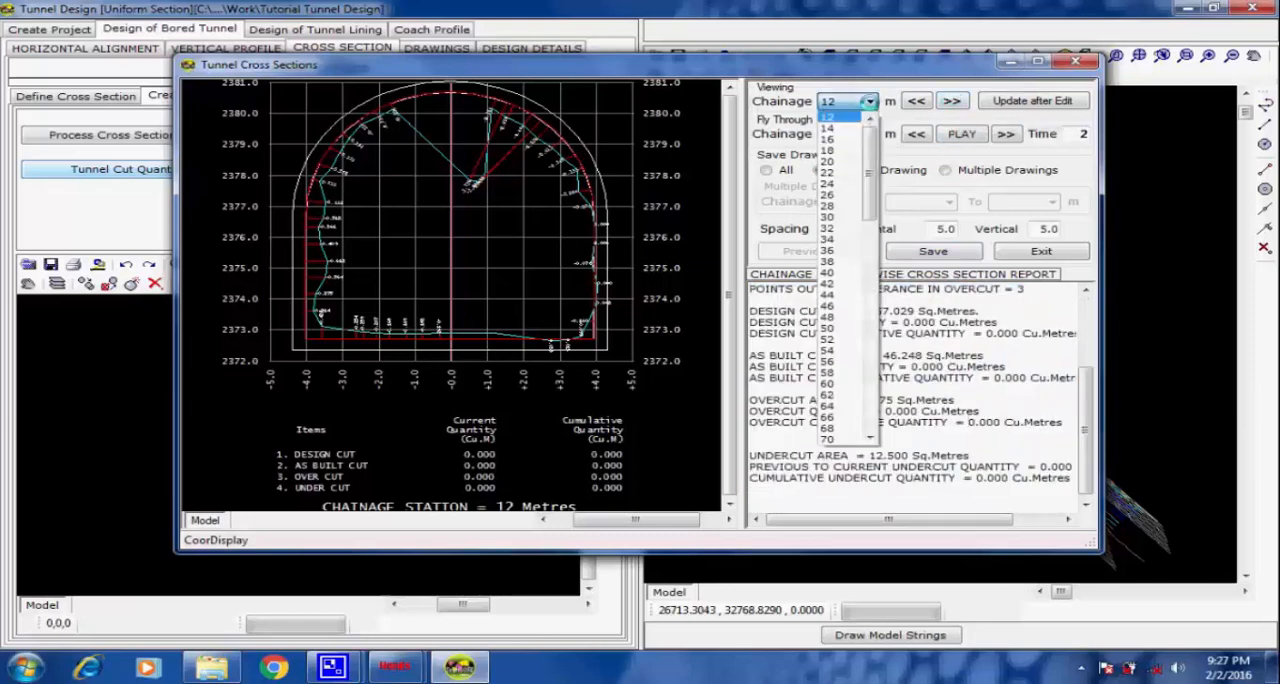
left_click(869, 101)
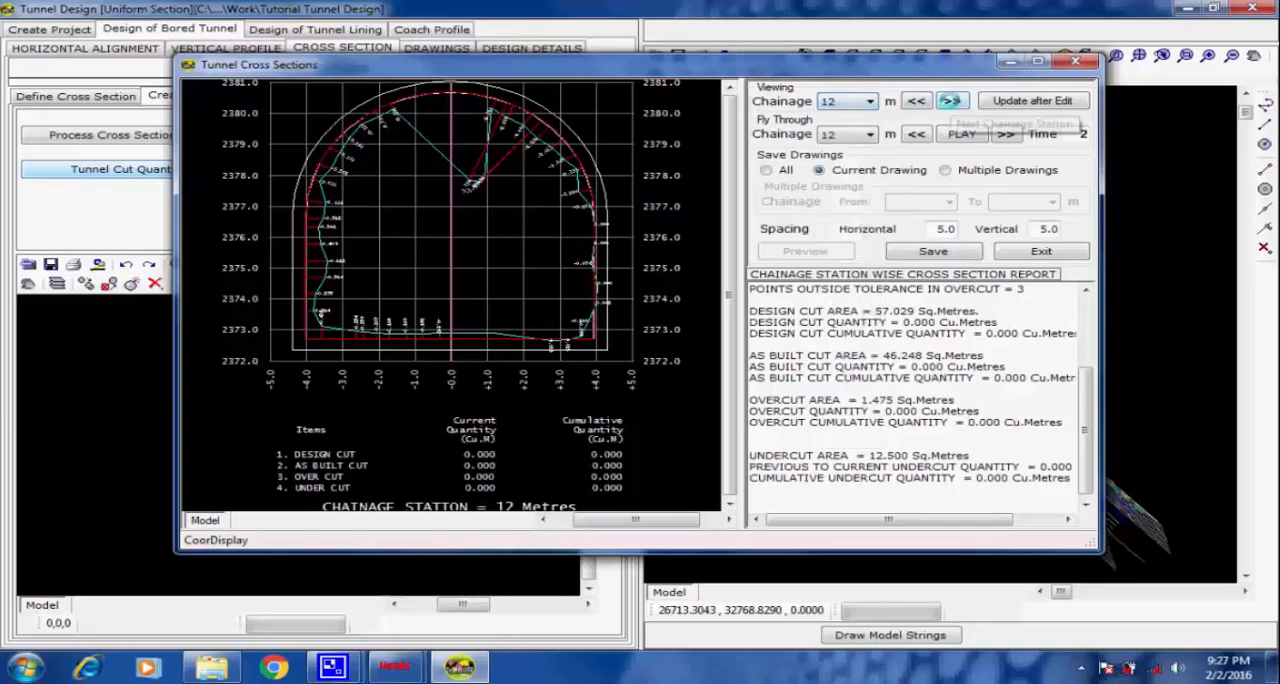
Advance the viewed cross section from chainage 12 to chainage 16 and examine its station report.
left_click(951, 101)
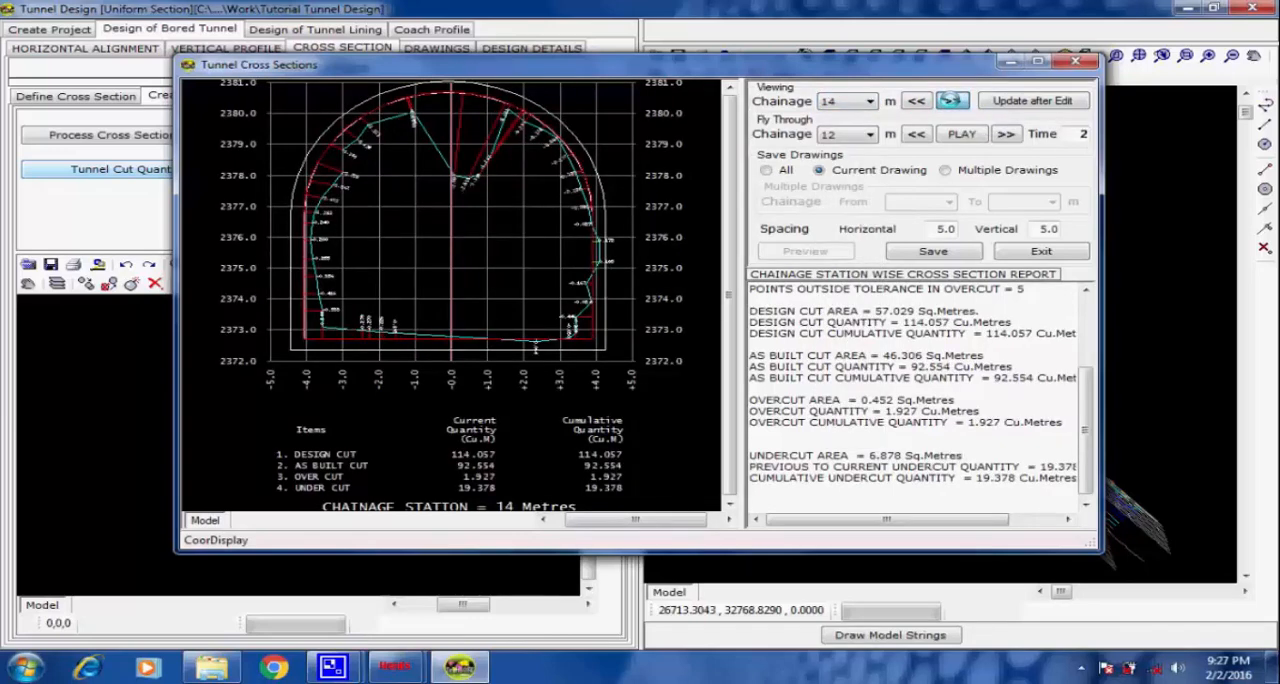
left_click(951, 101)
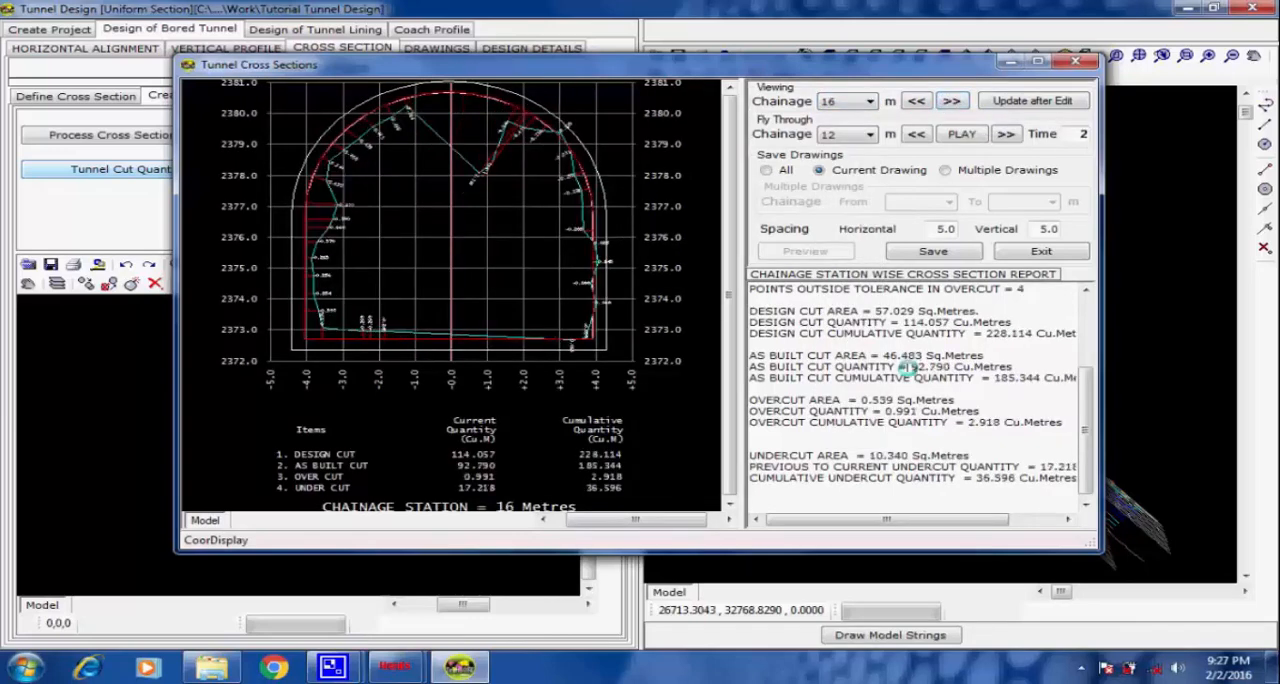
scroll(907, 368, "up", 4)
left_click_drag(819, 302, 943, 600)
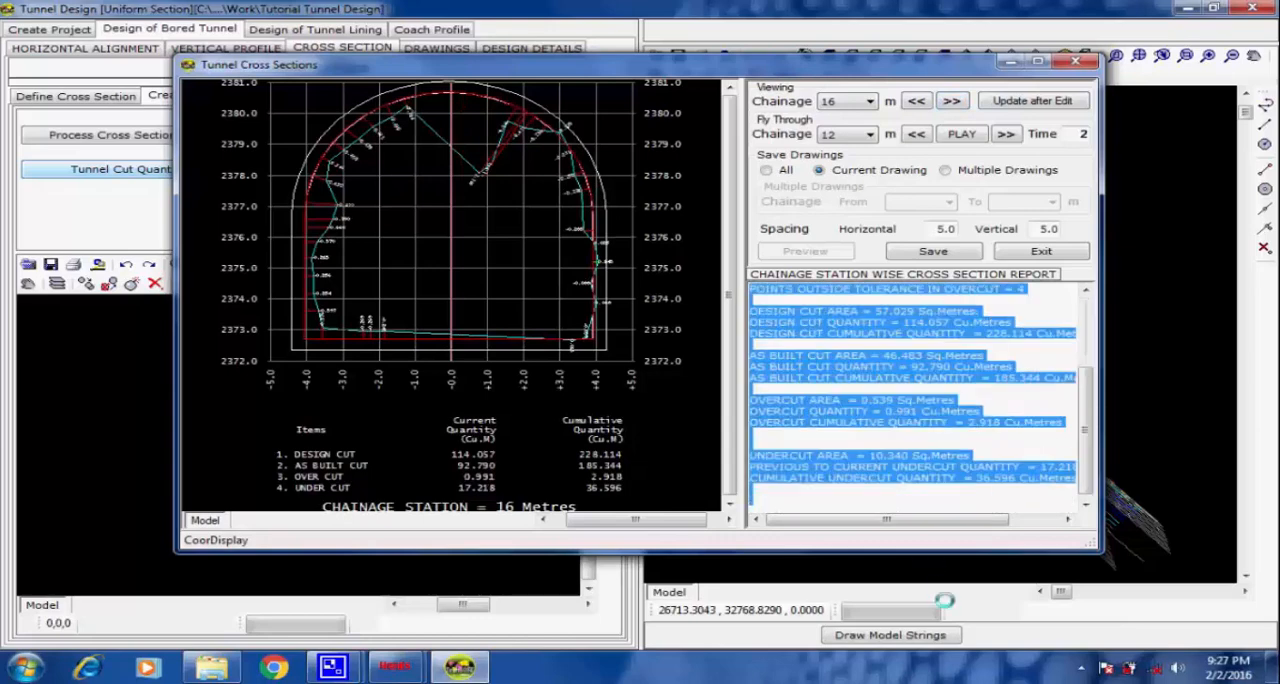
left_click(957, 424)
scroll(957, 420, "up", 3)
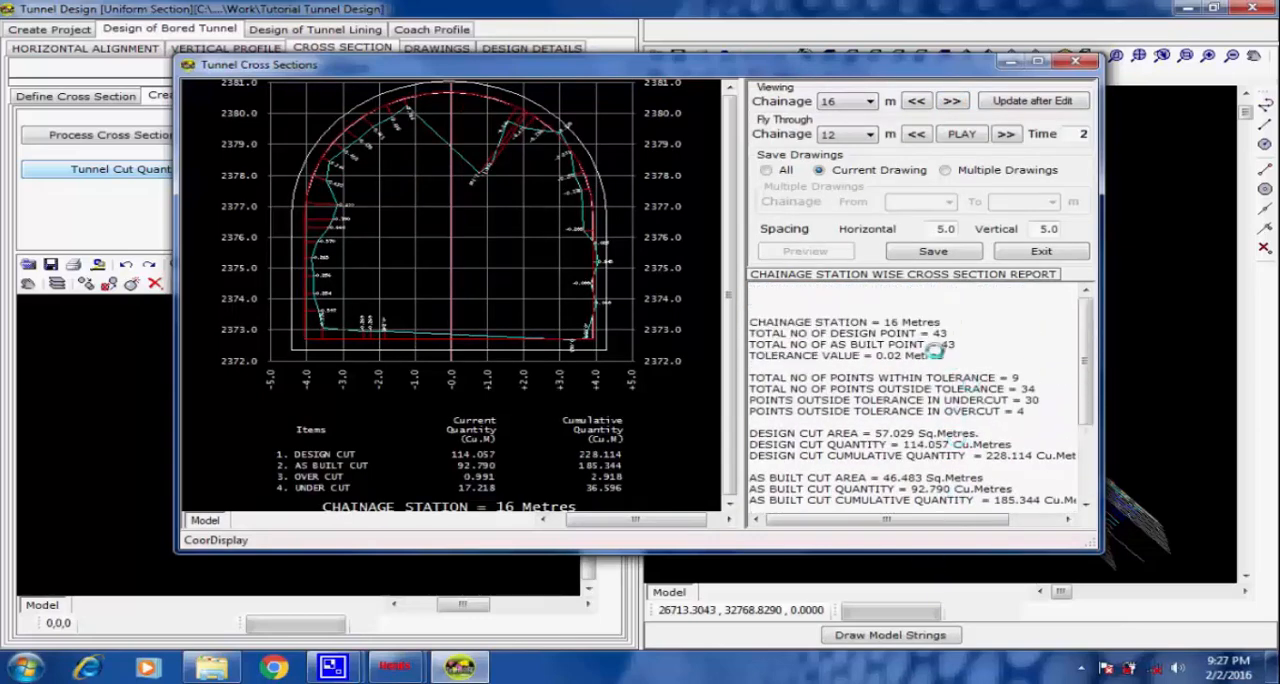
left_click_drag(940, 322, 789, 321)
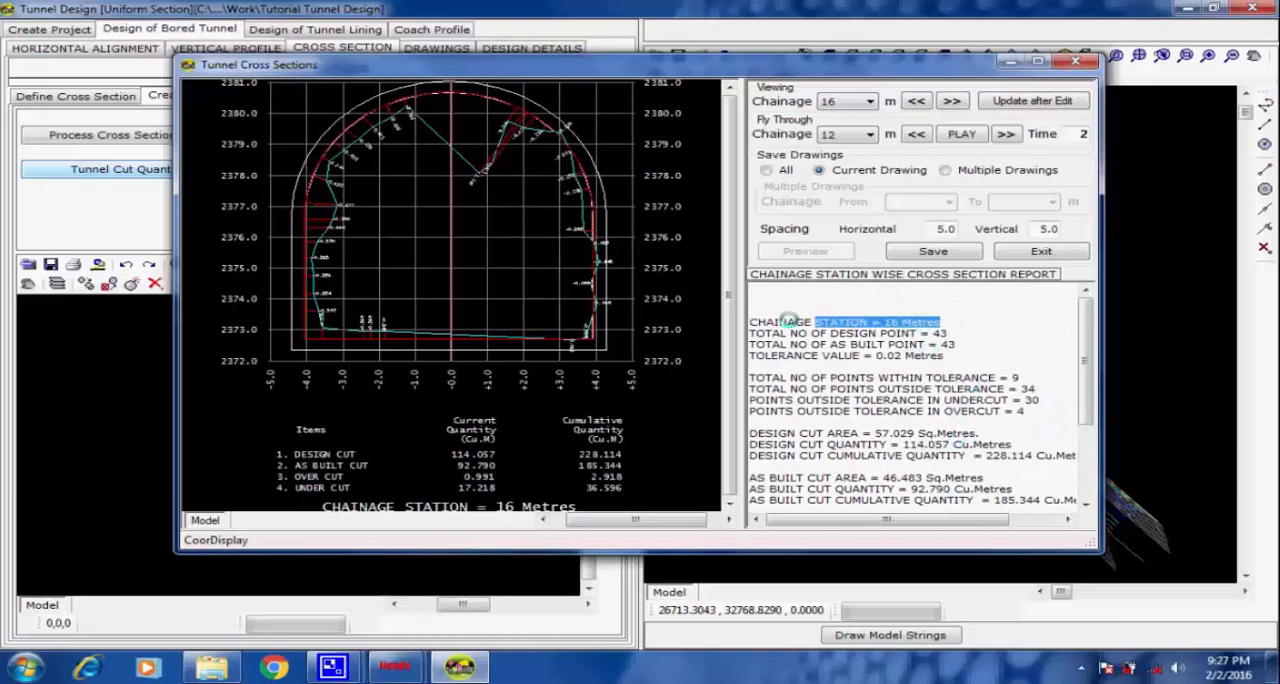
left_click(908, 306)
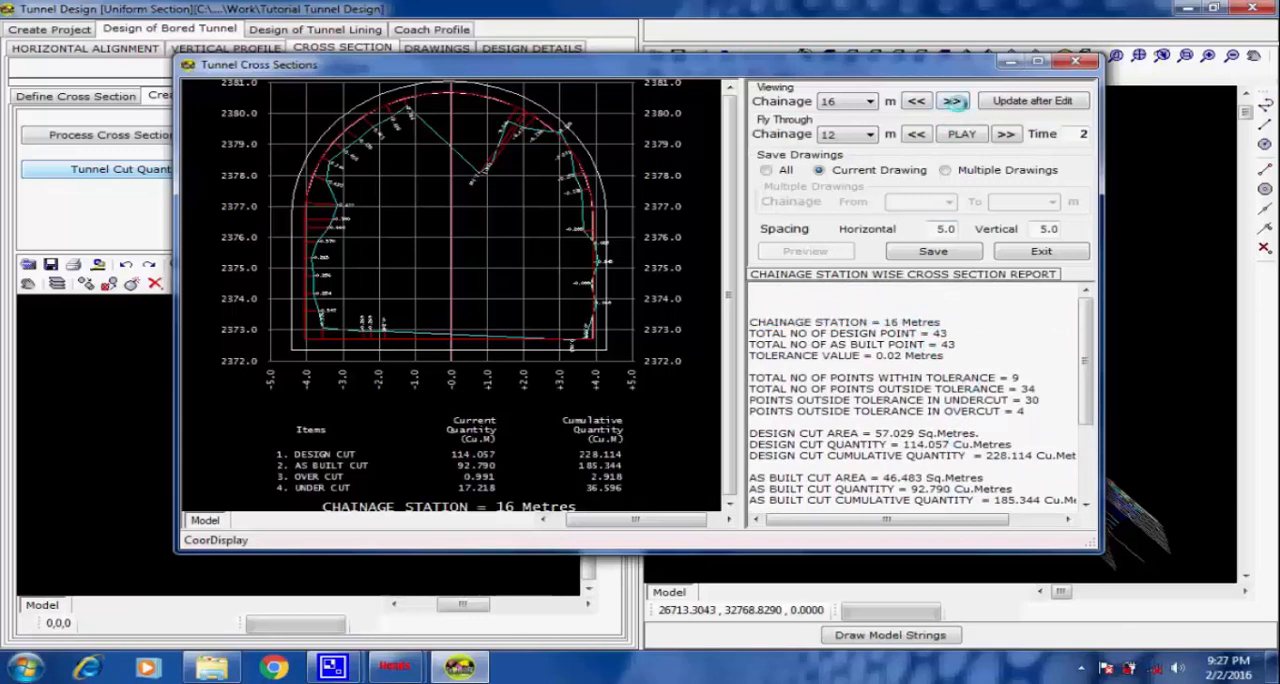
Advance the viewed cross section through chainages 18 and 20 and examine the station report of each.
left_click(951, 101)
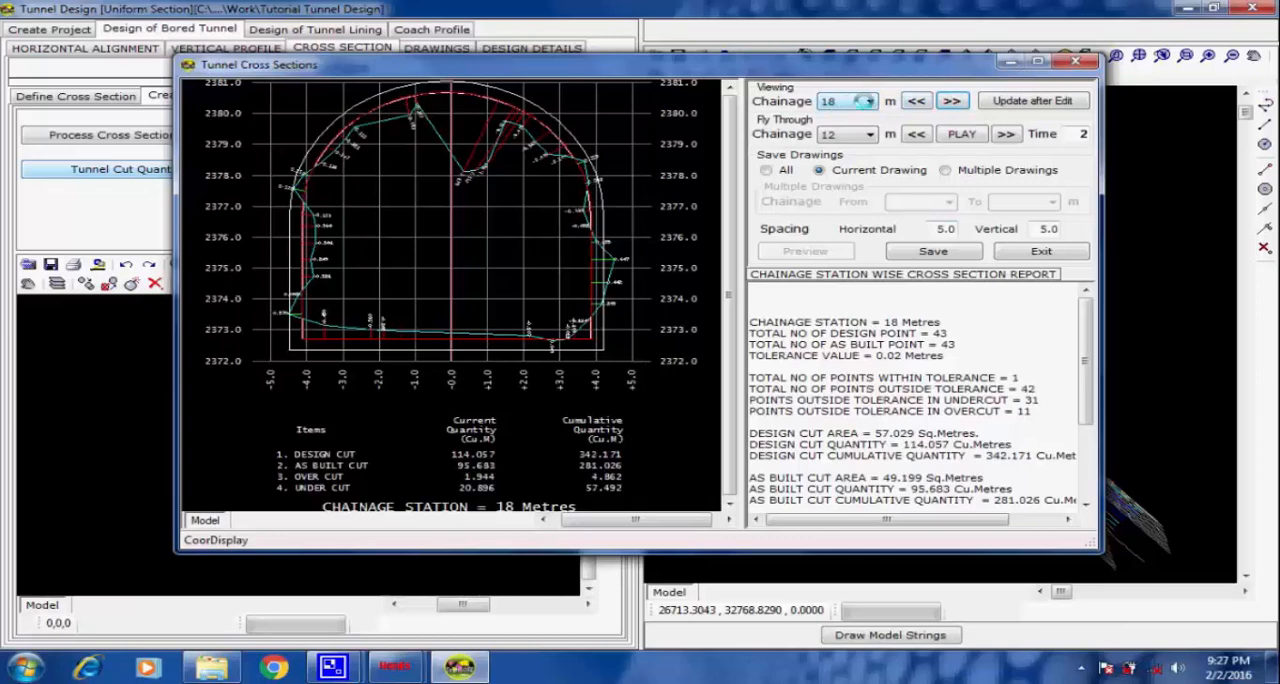
left_click_drag(942, 321, 757, 317)
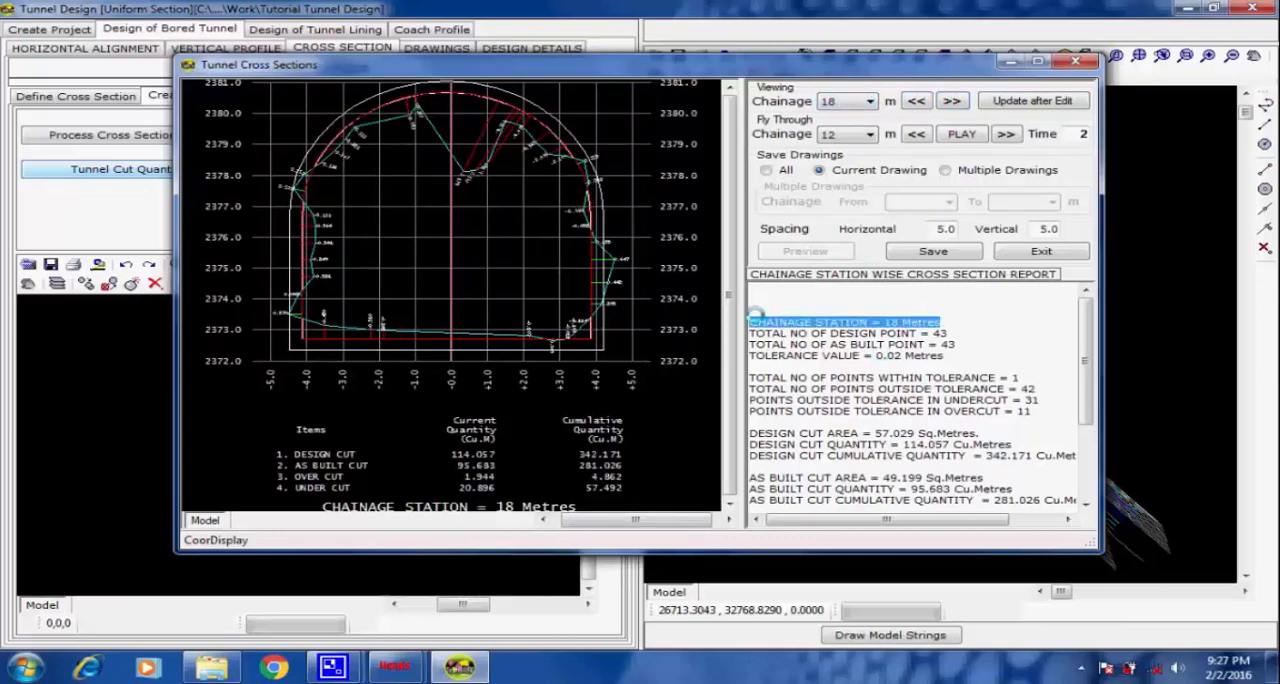
left_click(943, 297)
left_click(951, 101)
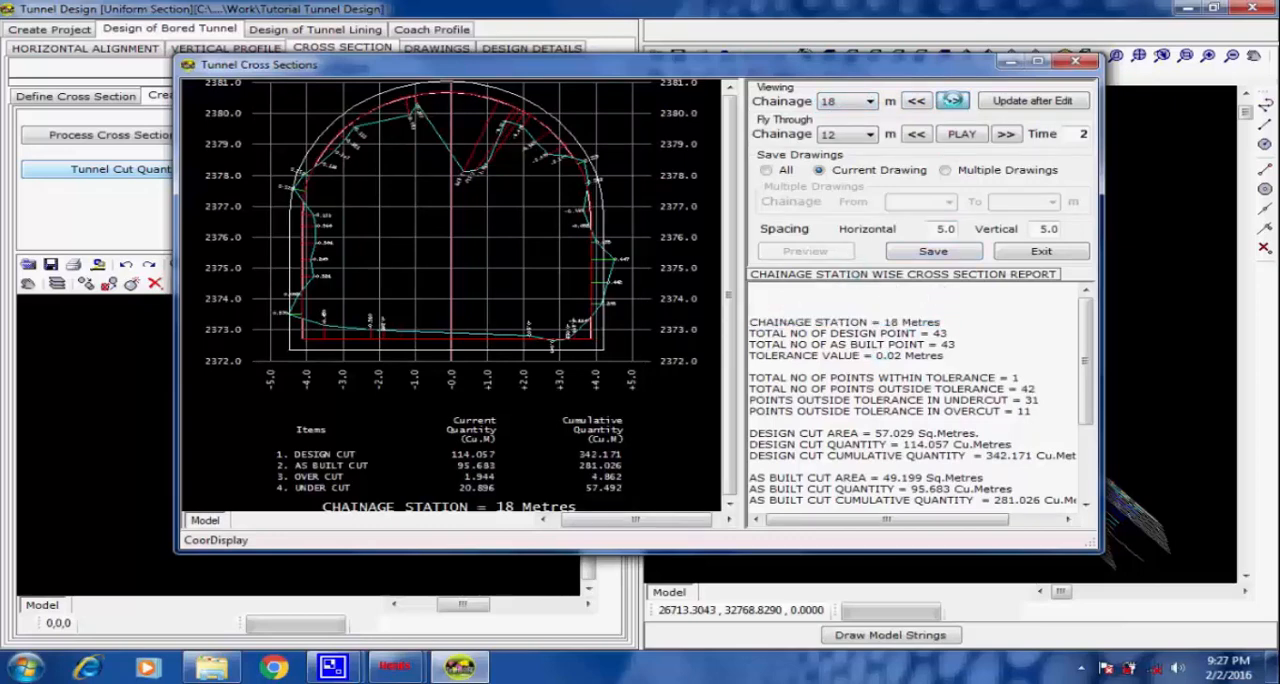
left_click_drag(944, 321, 748, 321)
left_click(963, 316)
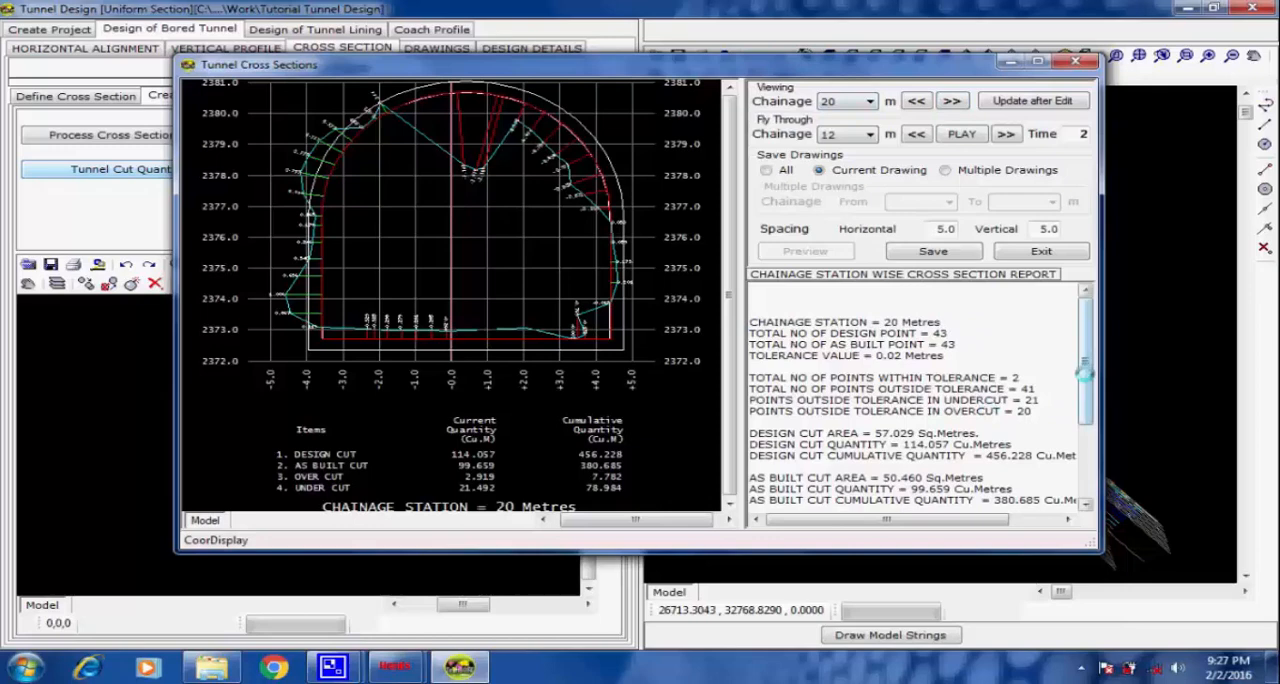
mouse_move(1086, 373)
left_mouse_down()
mouse_move(1084, 418)
mouse_move(1080, 372)
mouse_move(1083, 402)
left_mouse_up()
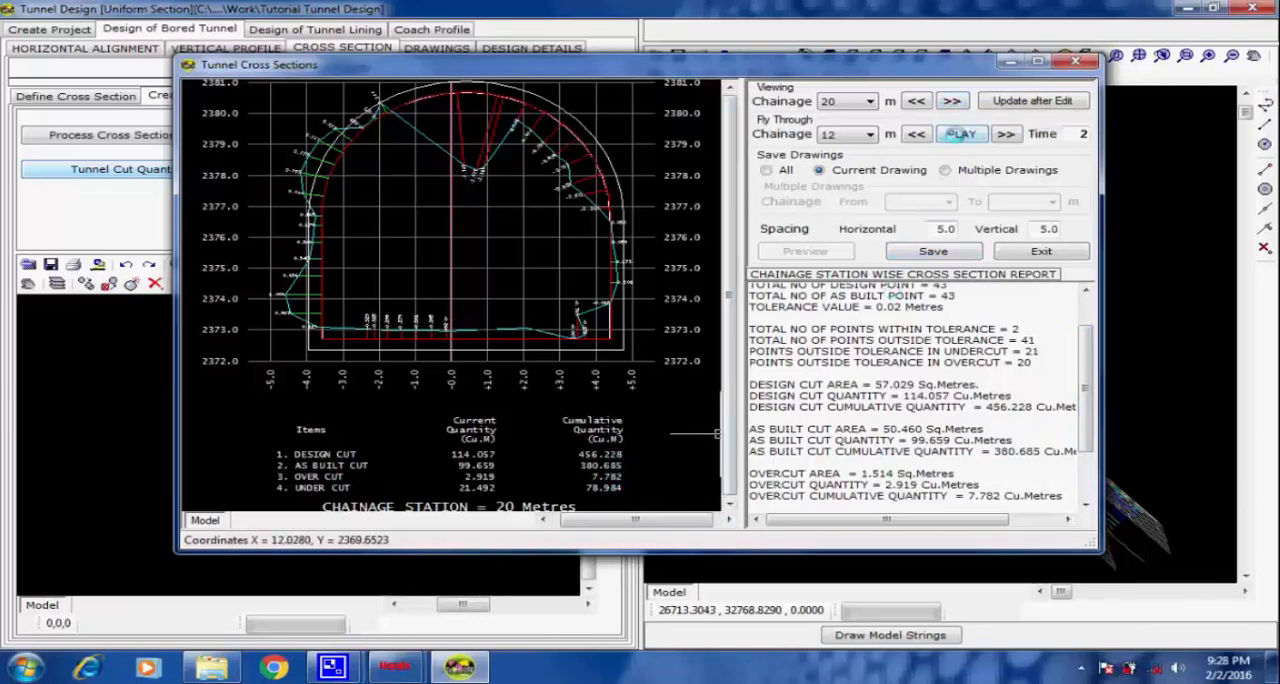
Play the cross section fly-through from chainage 12, stop it at chainage 40, and finish the tunnel cut quantity review.
left_click(957, 134)
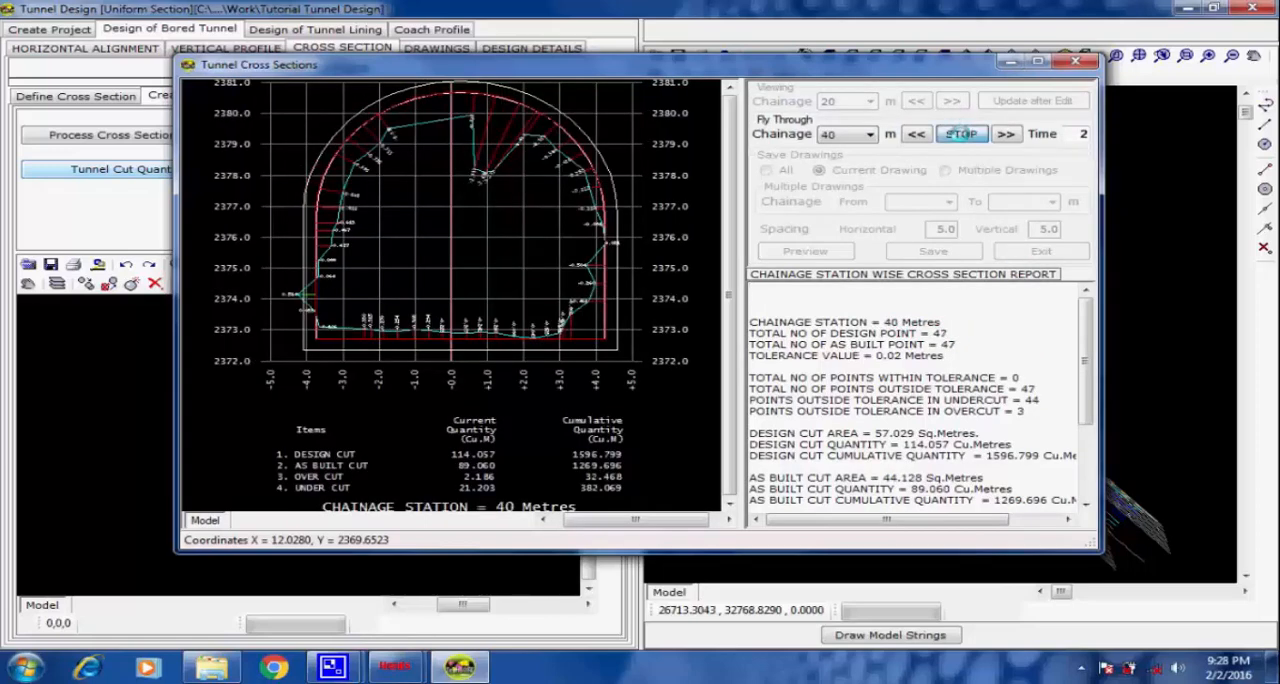
left_click(961, 134)
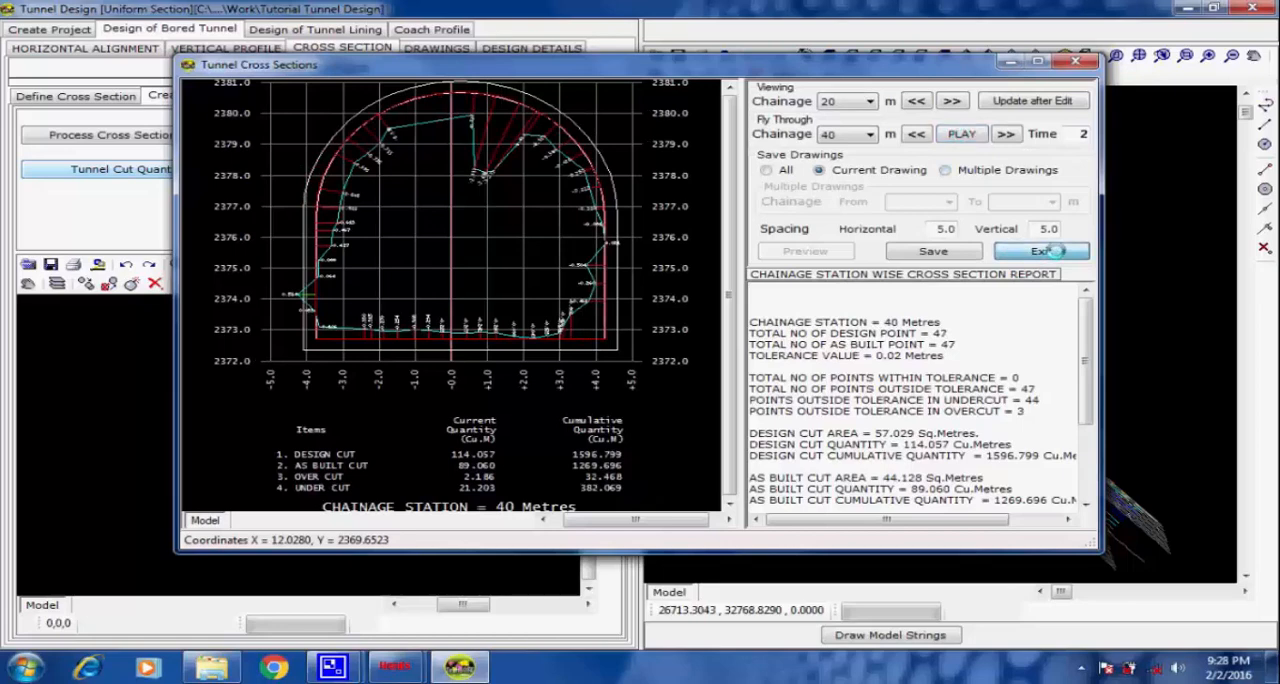
left_click(1055, 251)
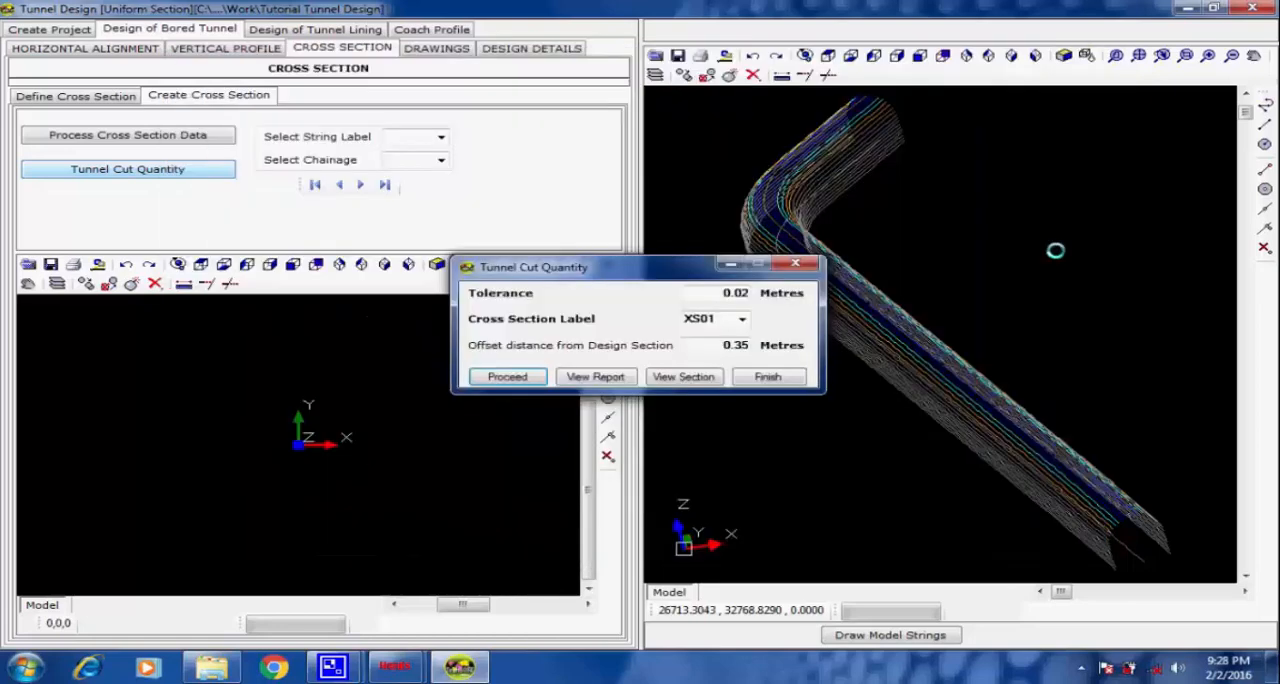
left_click(790, 376)
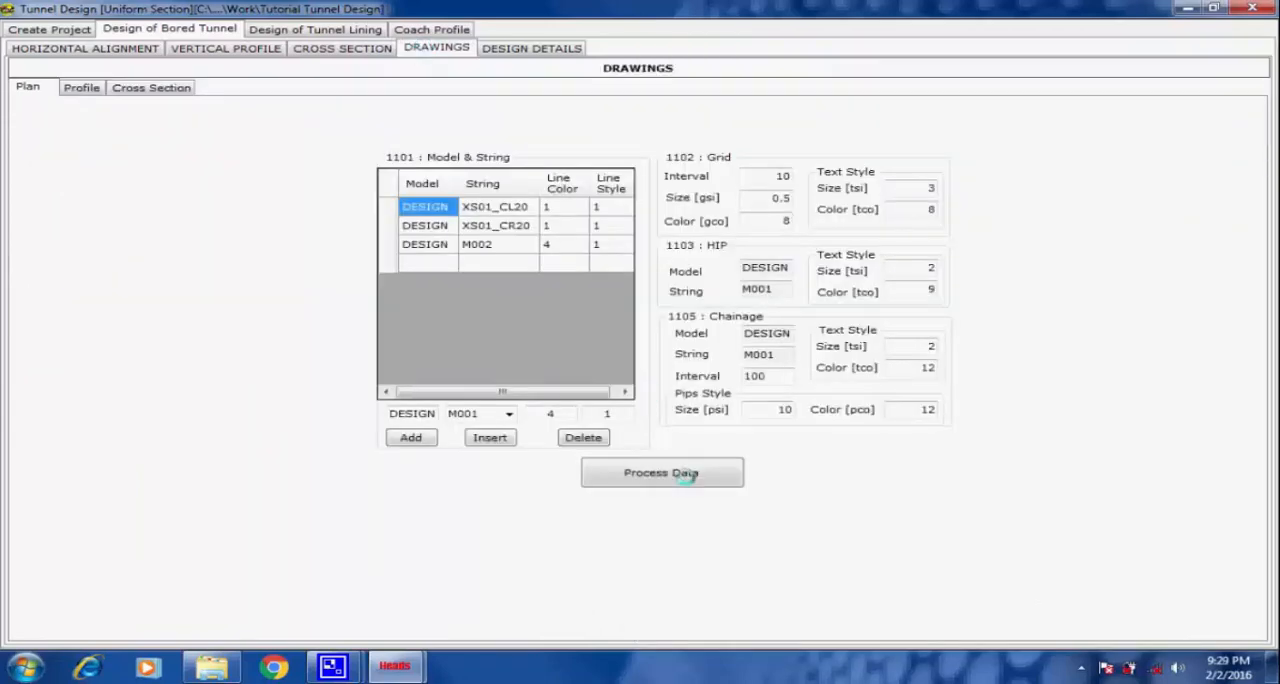
Process the plan drawing data with the listed design strings and finish the plan processing.
left_click(633, 471)
left_click(530, 243)
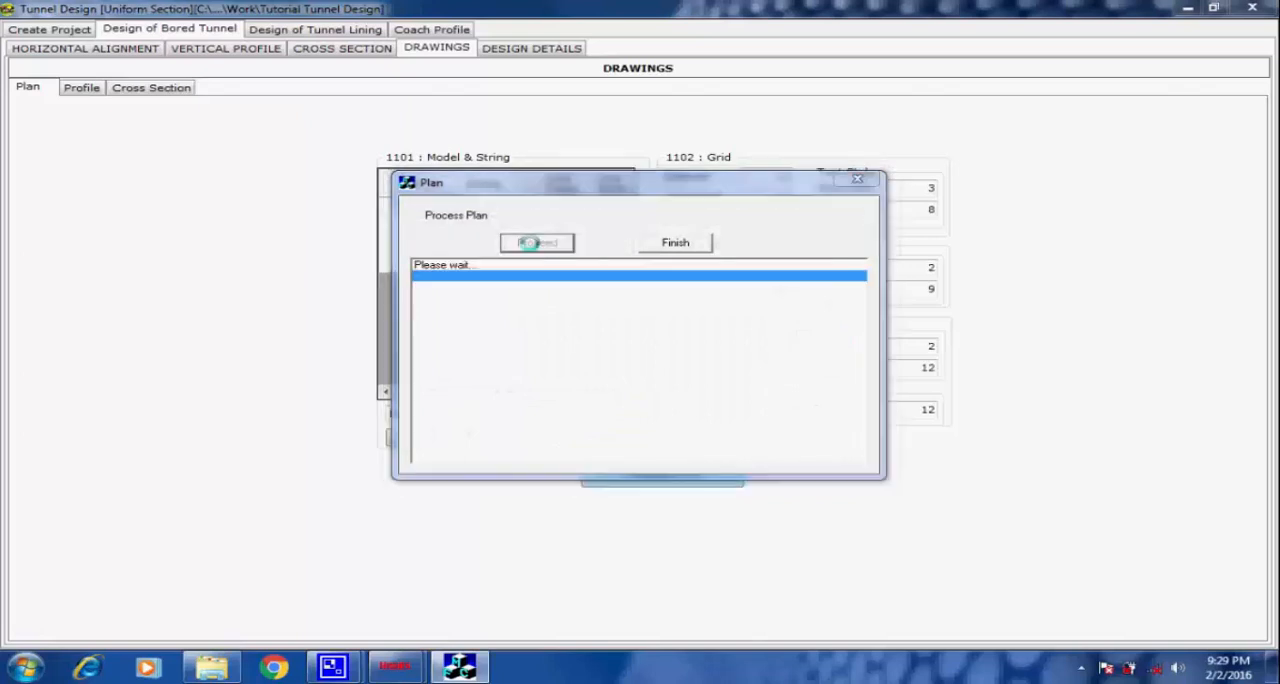
left_click(822, 435)
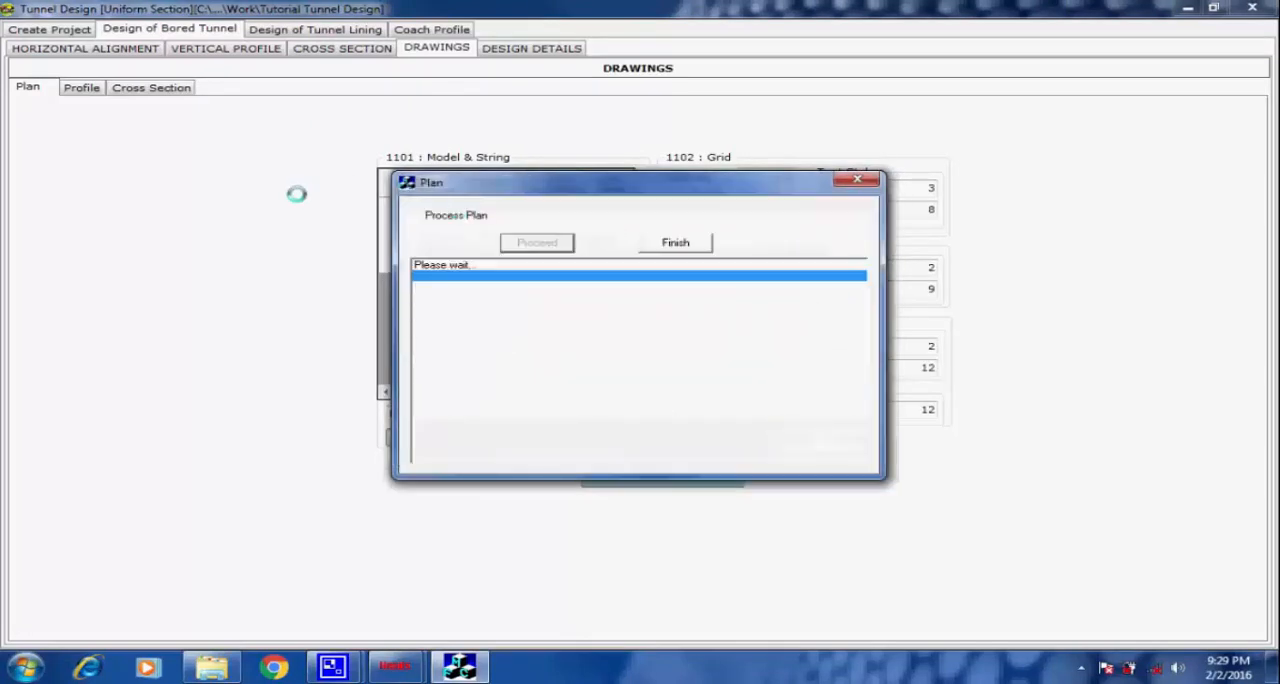
left_click(654, 242)
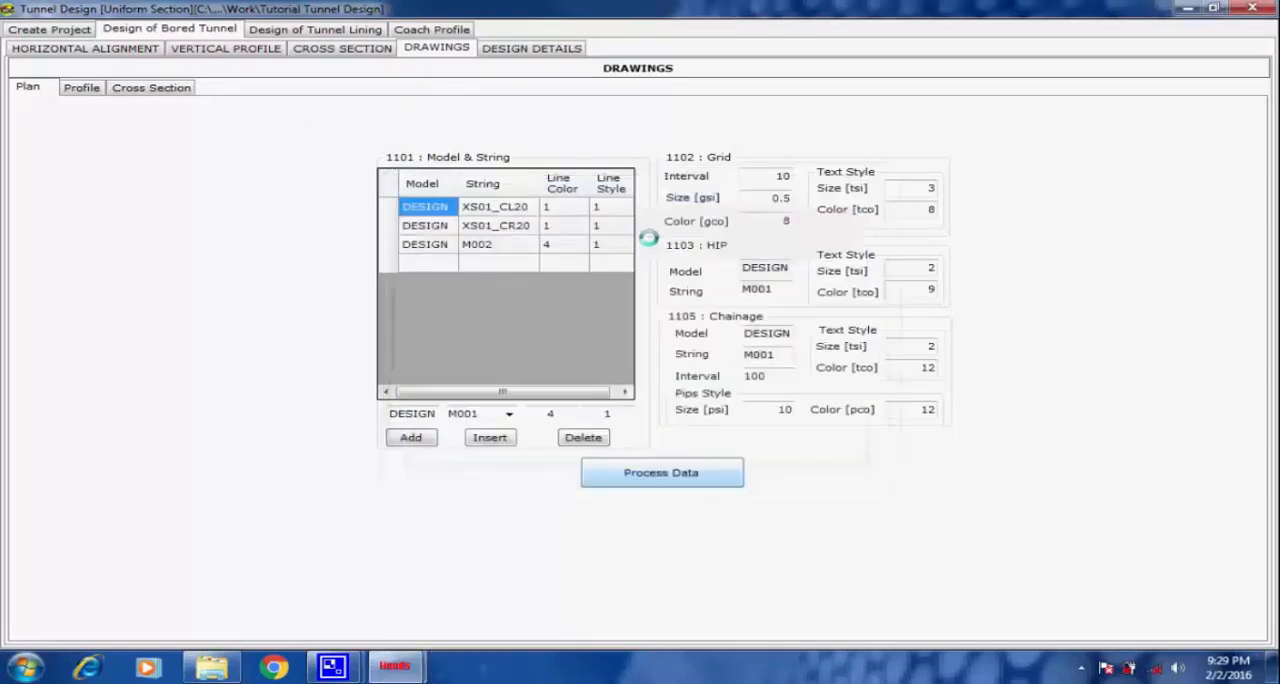
Process the profile drawing data for chainage 0 to 200 m to create the longitudinal section drawing.
left_click(80, 88)
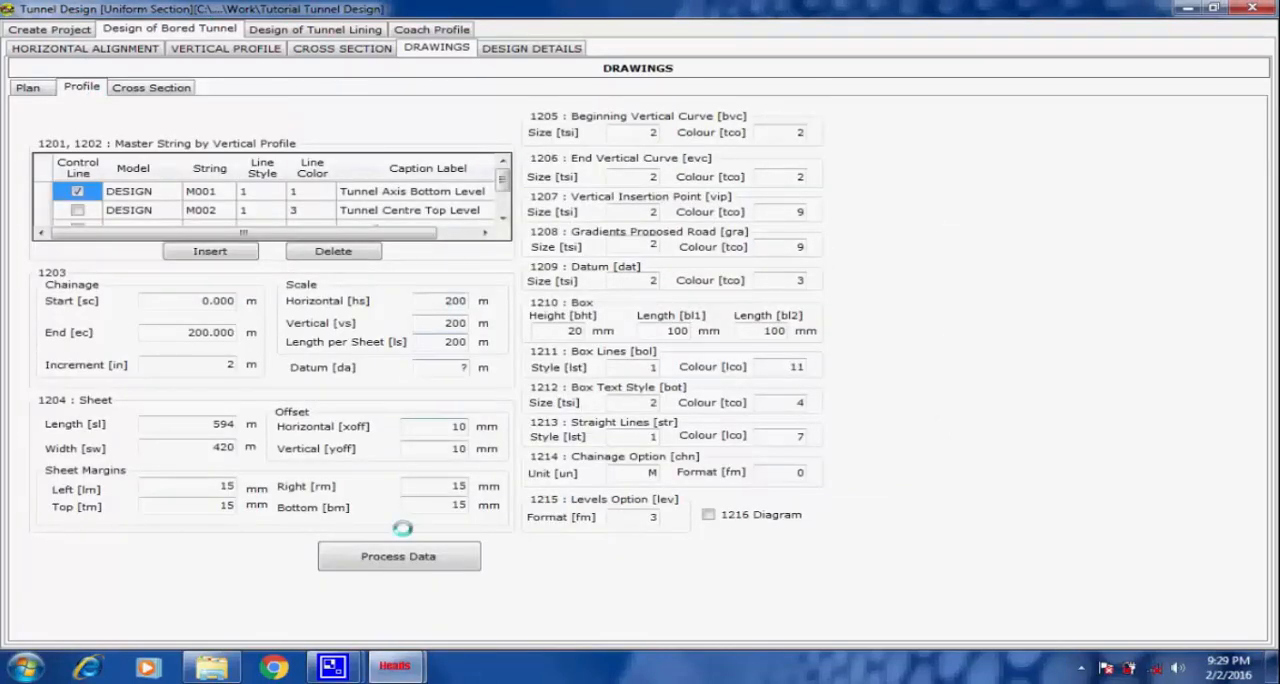
left_click(372, 560)
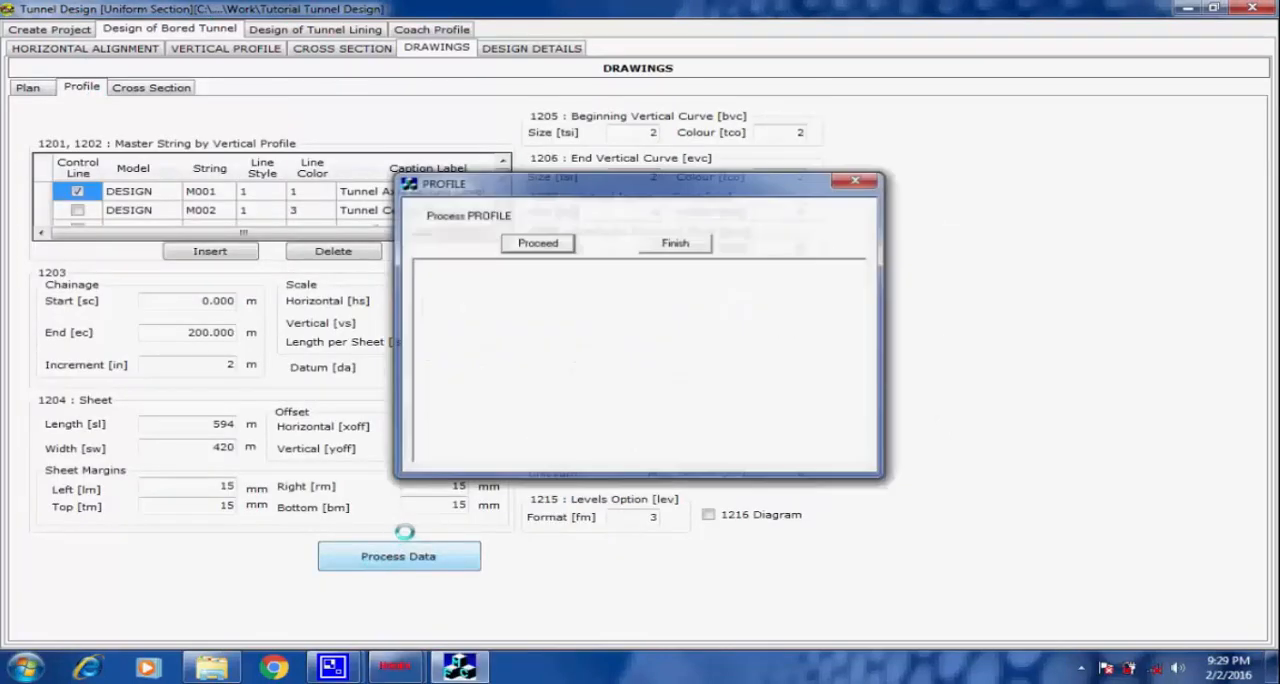
left_click(527, 243)
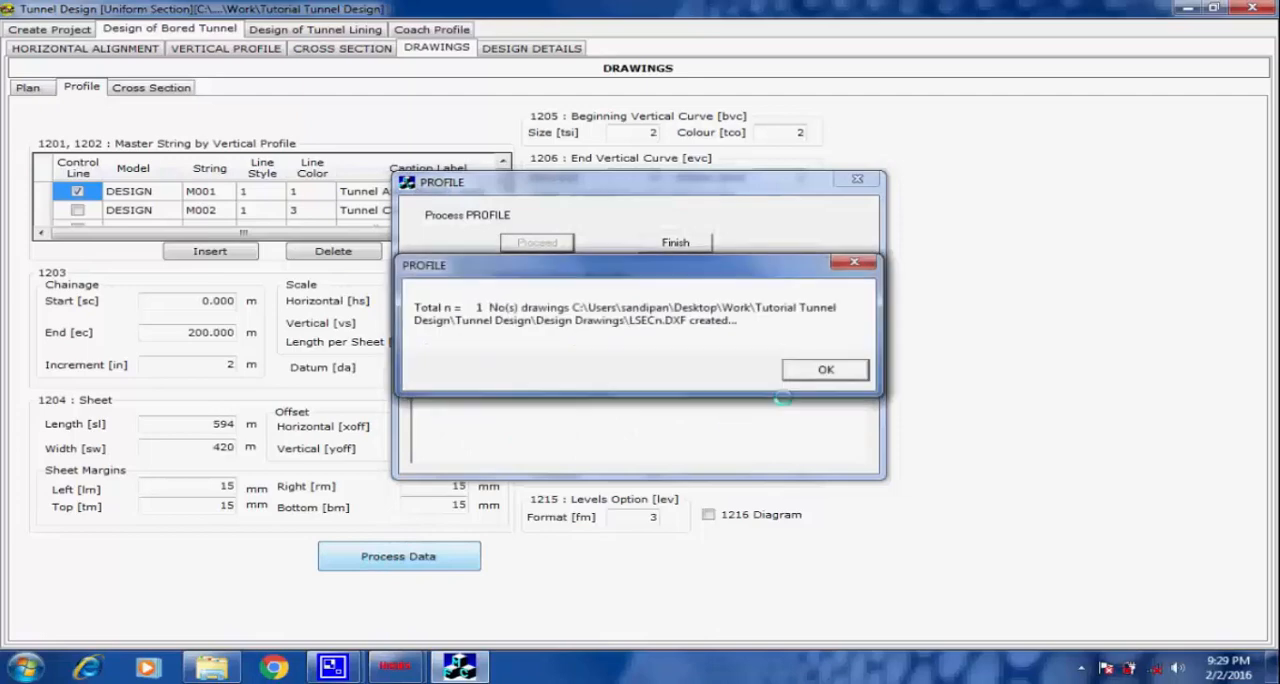
left_click(811, 365)
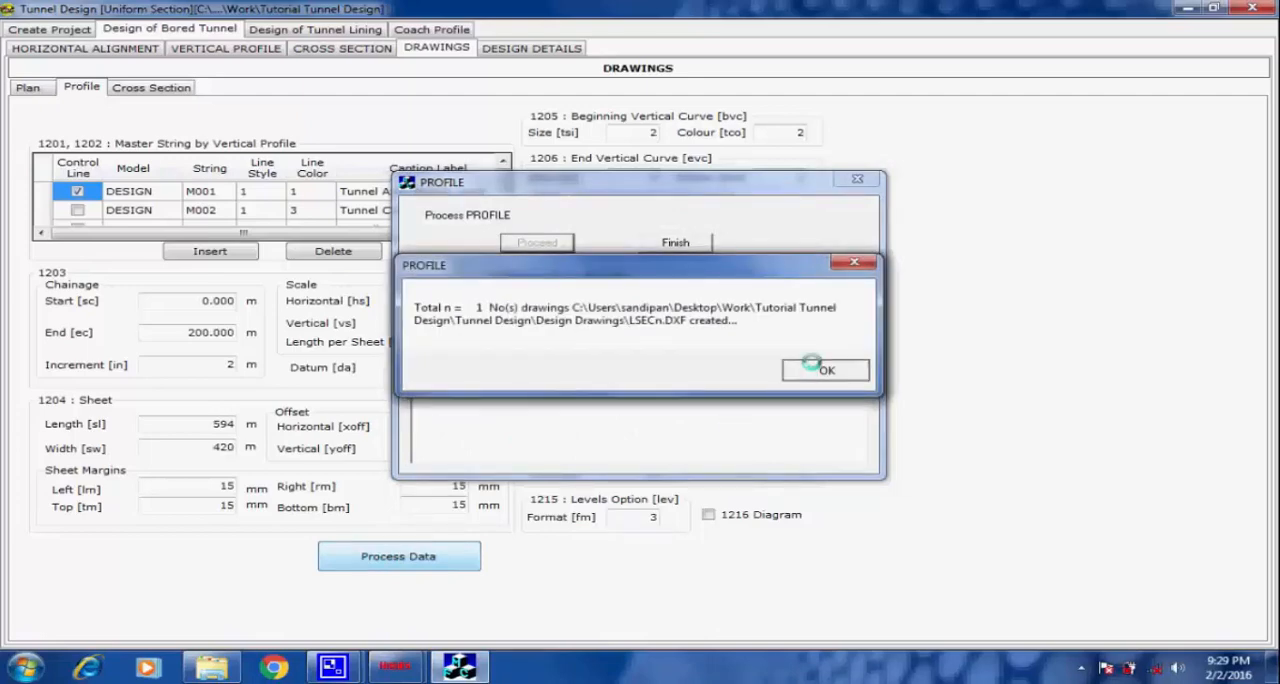
left_click(675, 243)
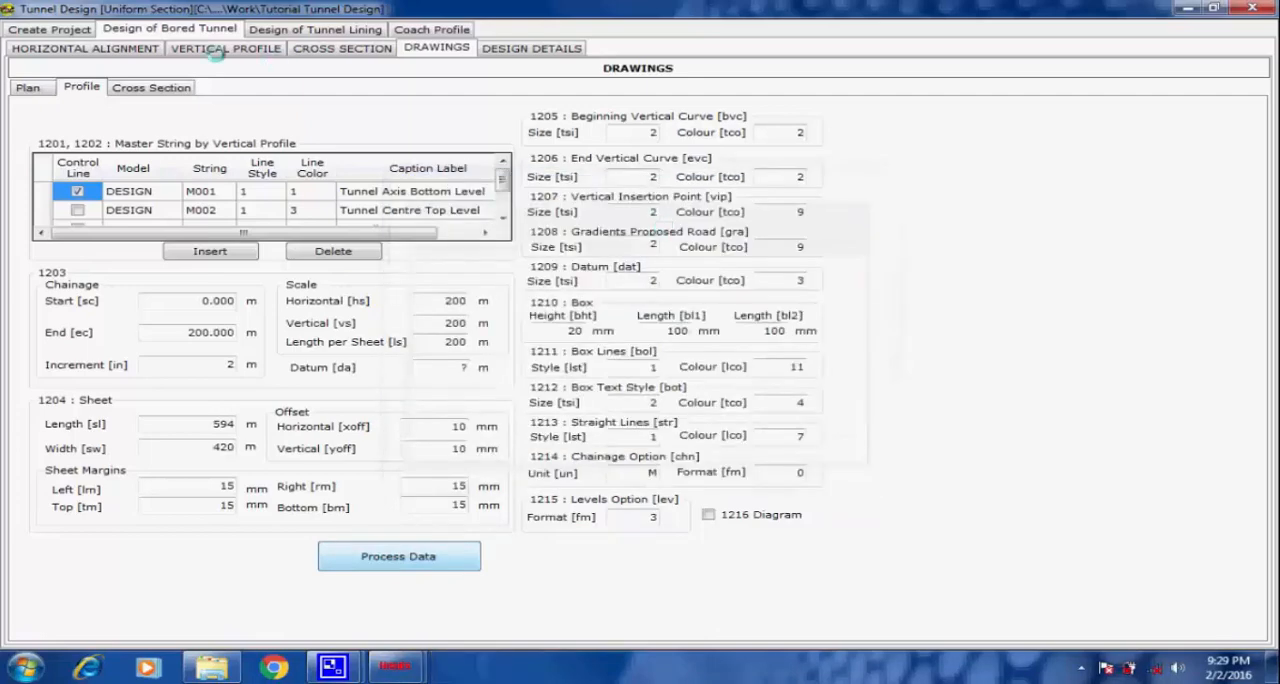
Process the XSEC cross section drawing data for label XS01 at 50 m increments and finish the section processing.
left_click(180, 87)
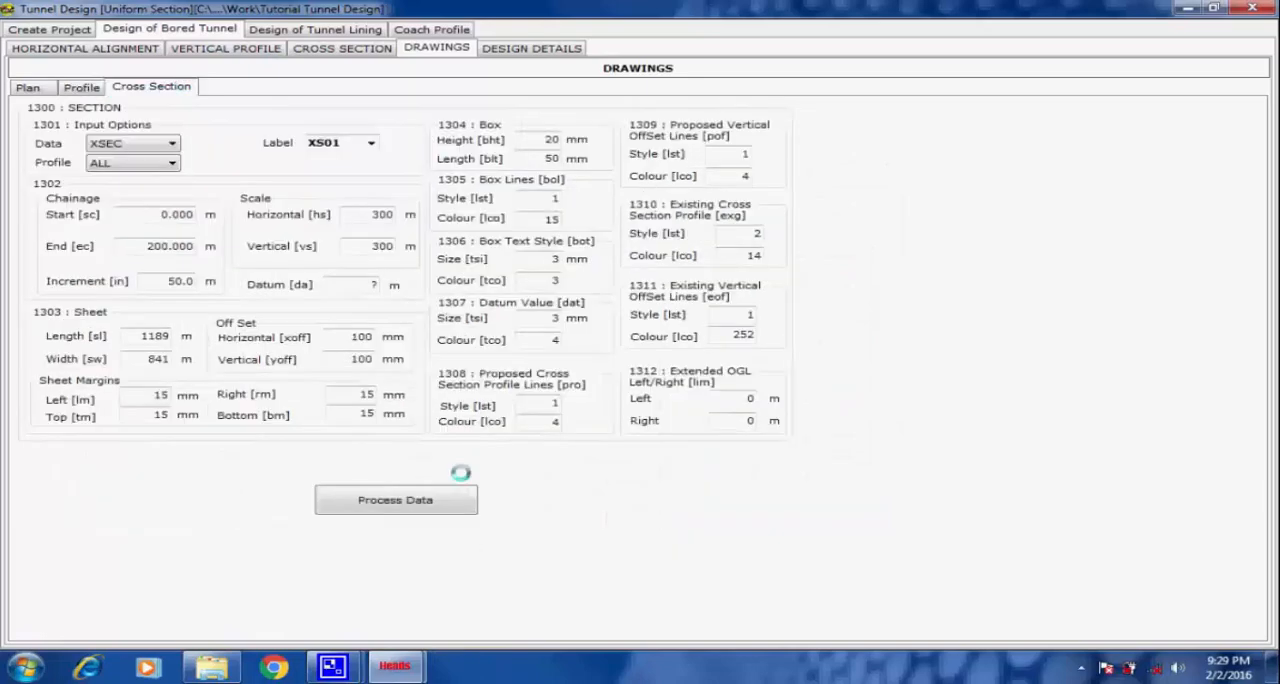
left_click(413, 499)
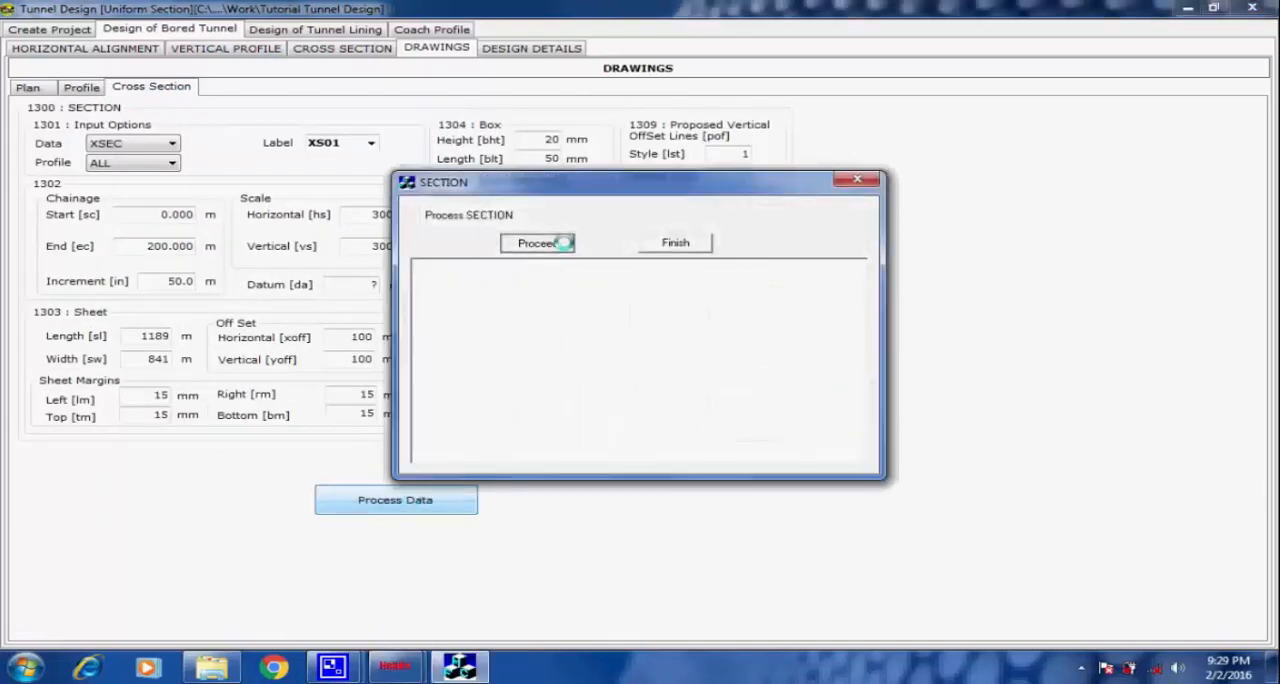
left_click(563, 243)
left_click(811, 368)
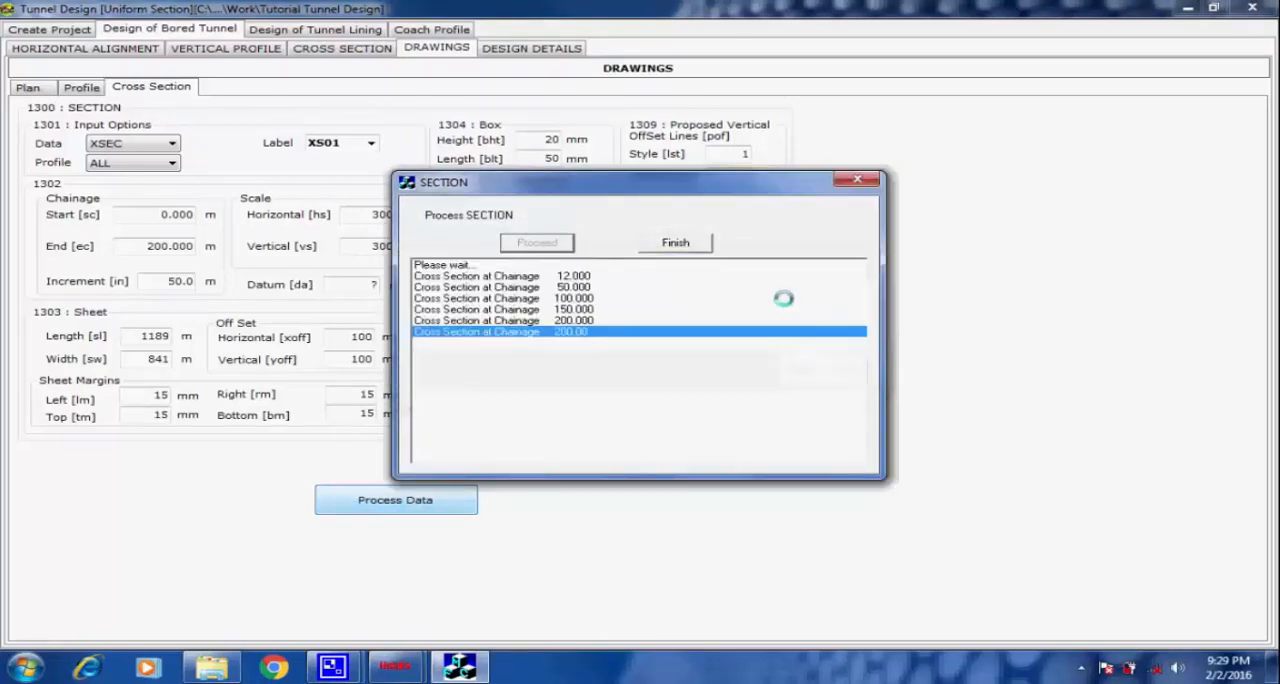
left_click(684, 243)
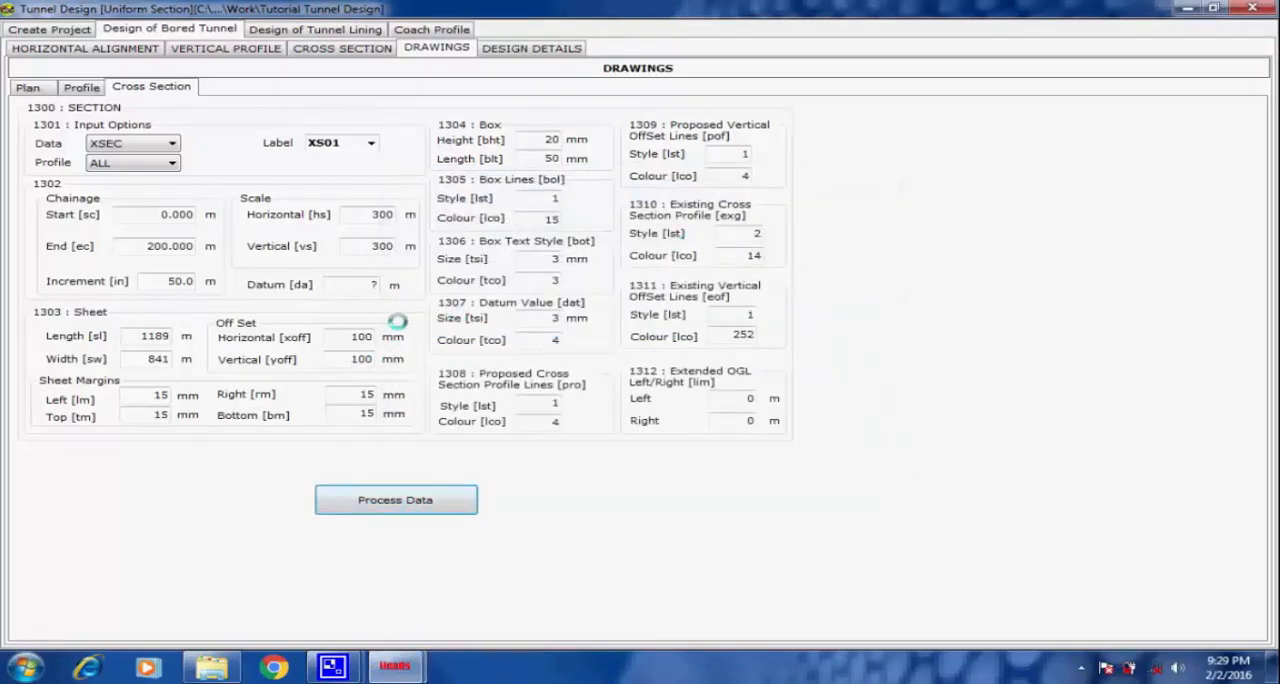
Create the project data file from the design details and open it in Notepad for viewing.
left_click(559, 47)
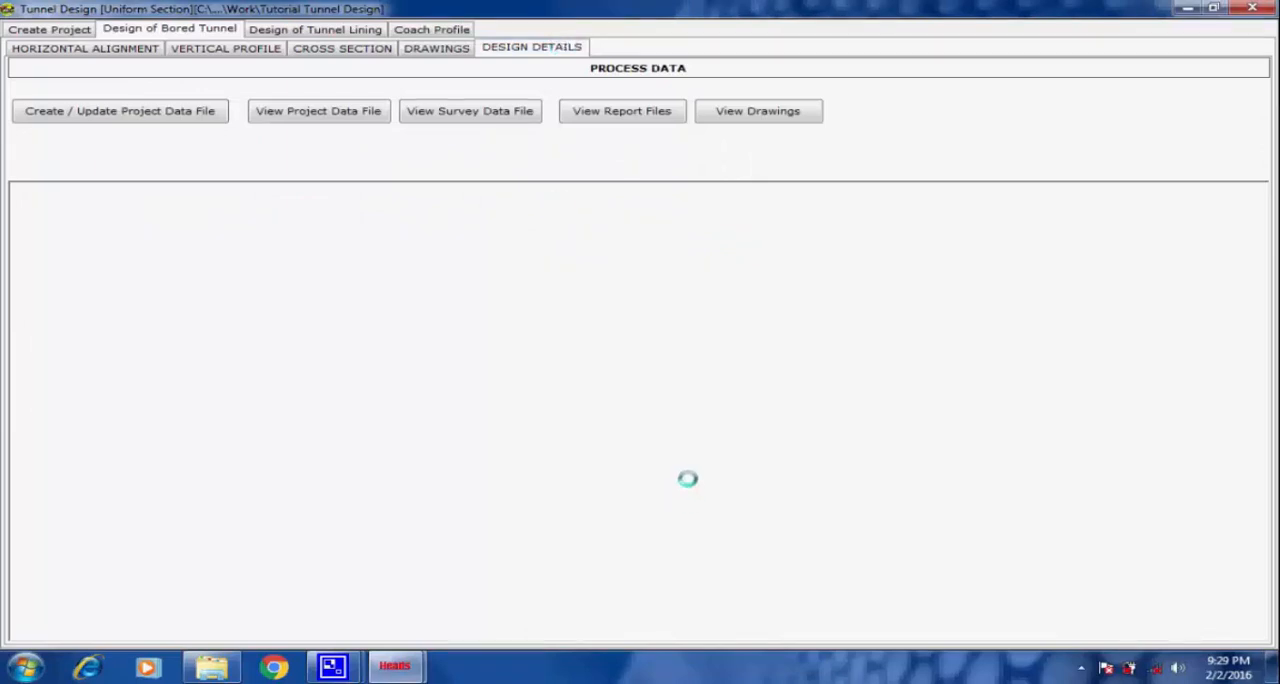
left_click(172, 110)
left_click(803, 398)
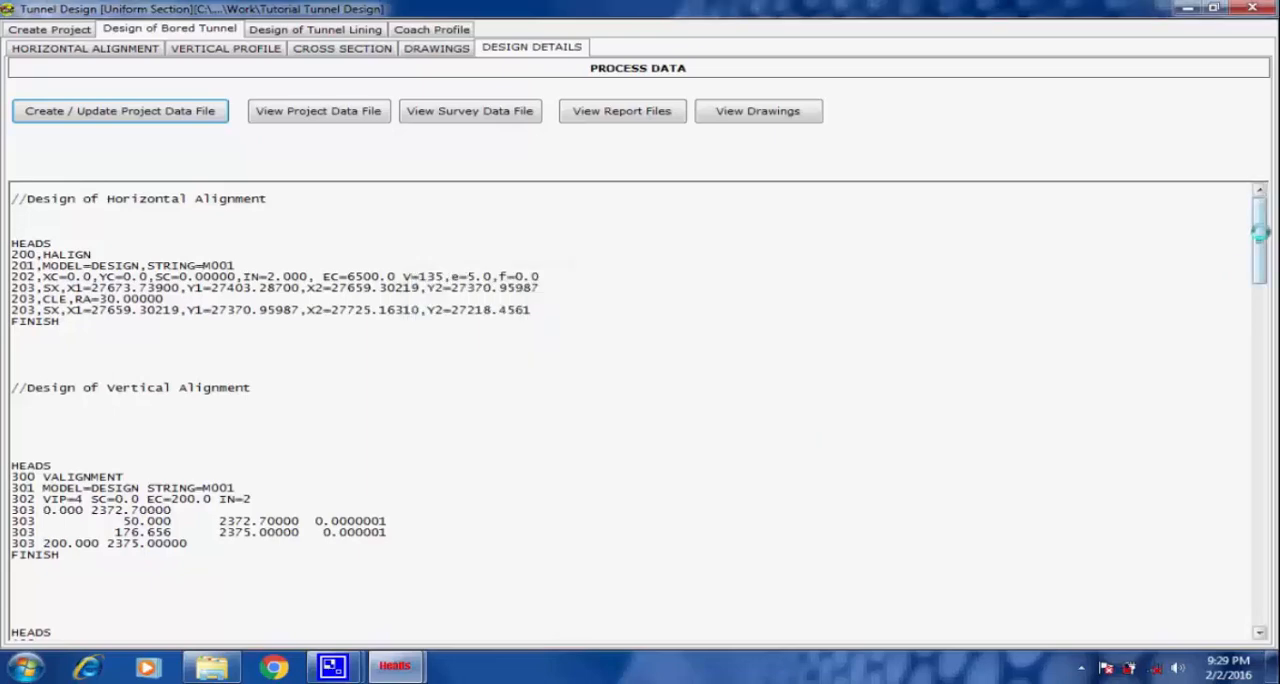
left_click_drag(1259, 232, 1266, 169)
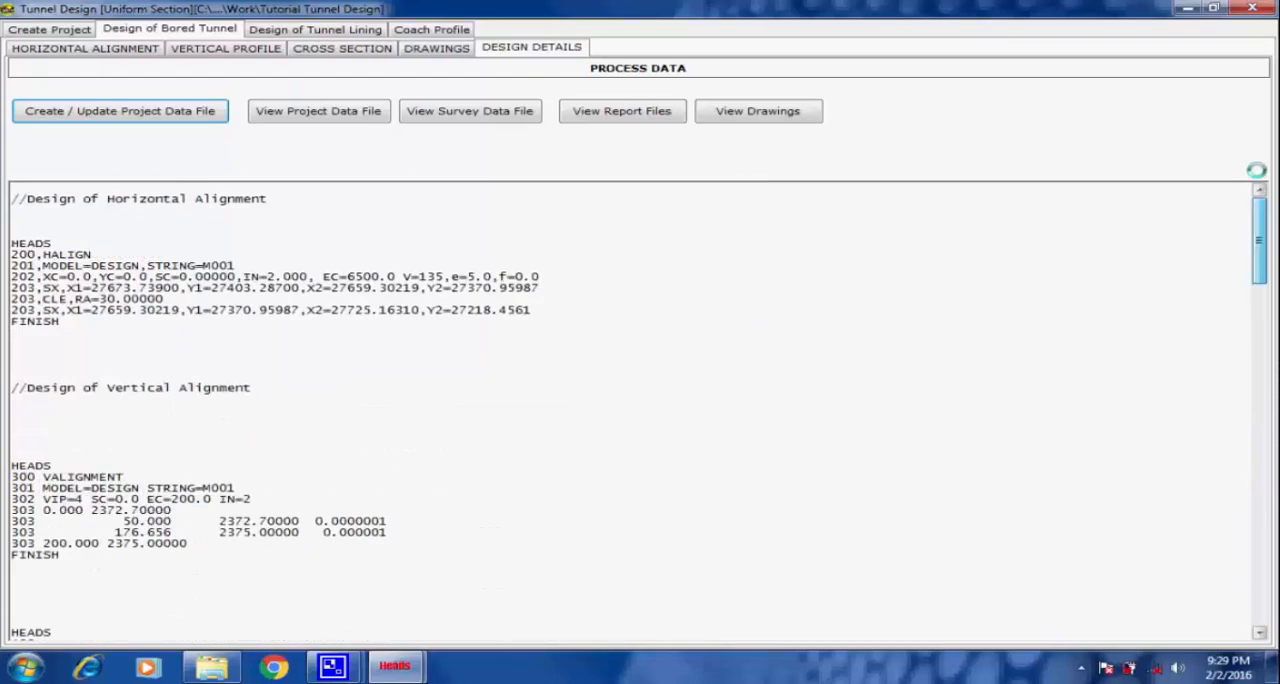
left_click(331, 112)
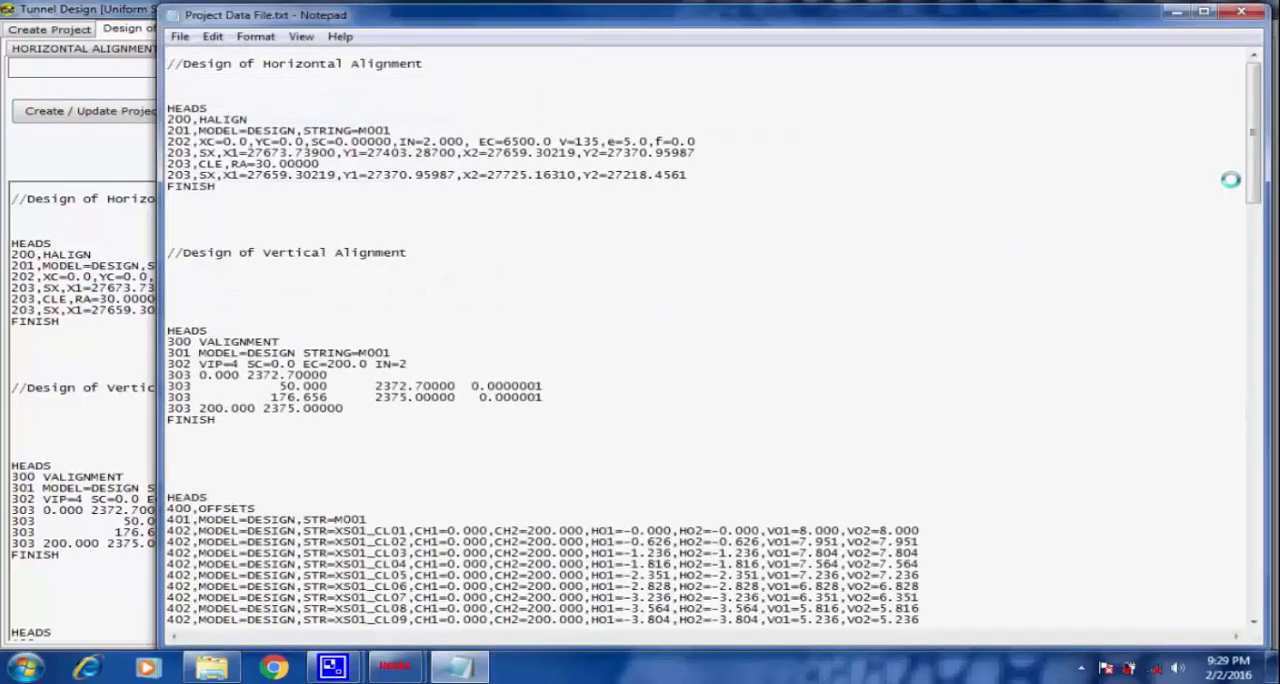
Read through the project data file from start to end, view the tunnel survey data file, and close both.
left_click_drag(1251, 170, 1270, 597)
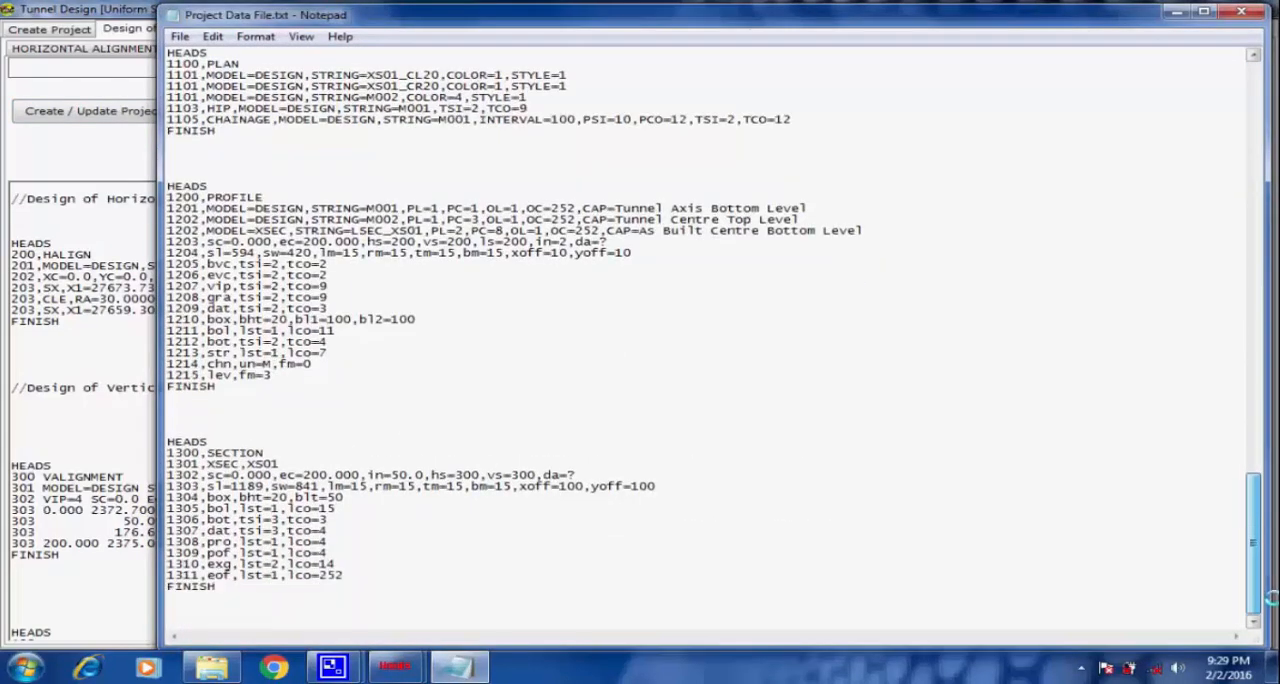
left_click_drag(1253, 510, 1253, 95)
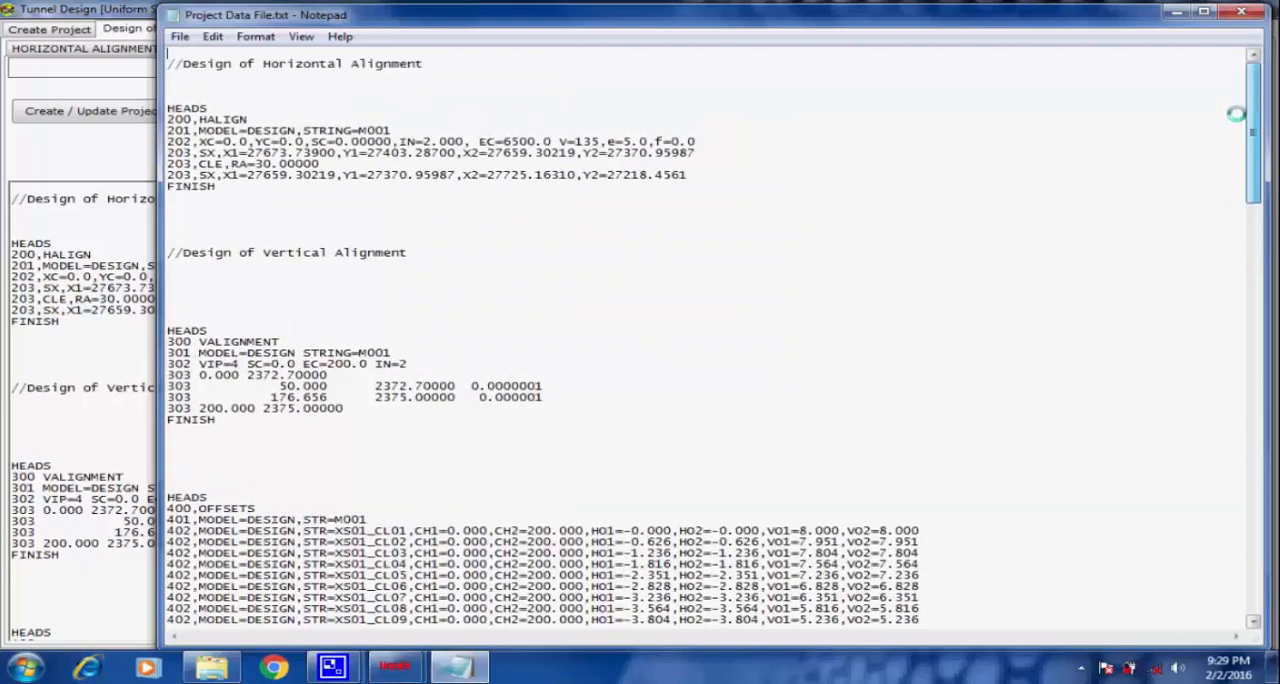
left_click(1241, 11)
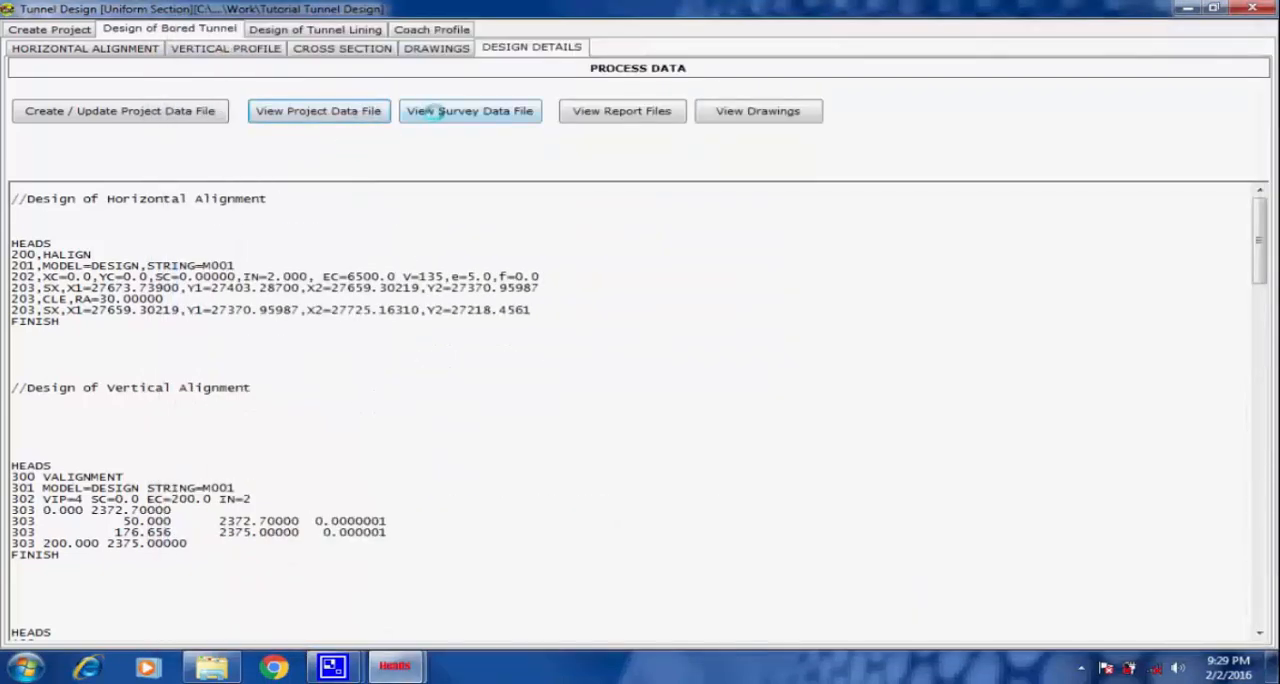
left_click(435, 111)
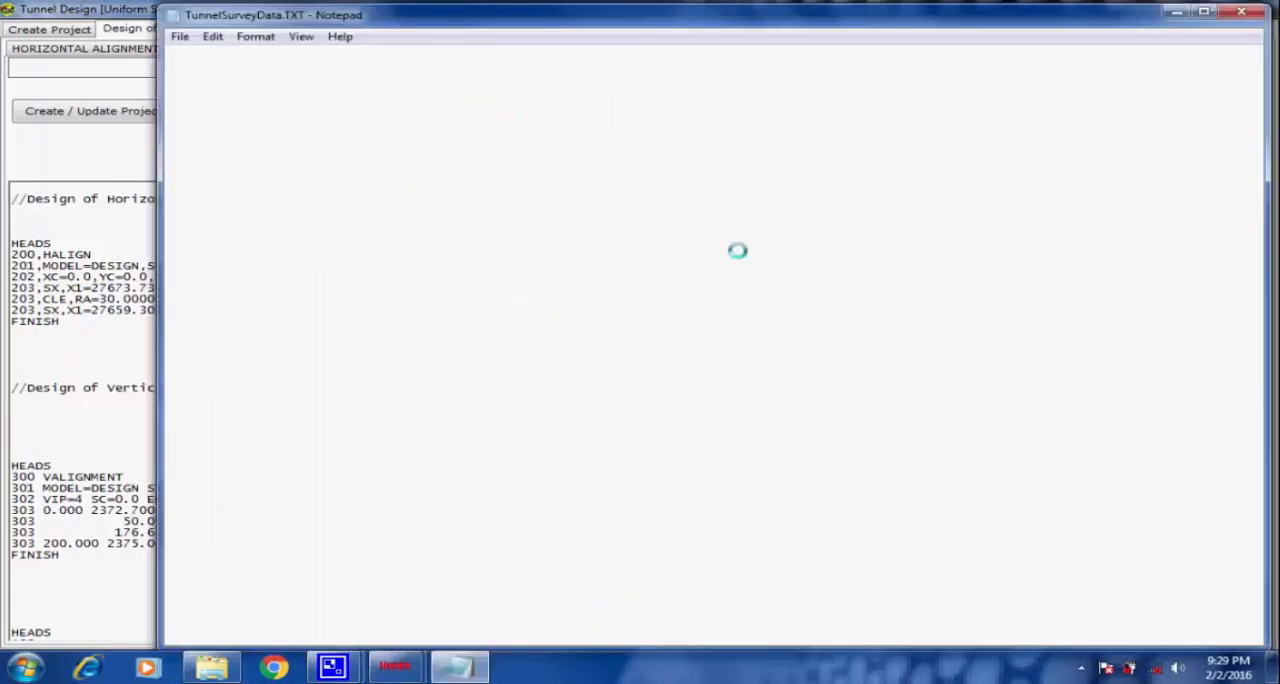
left_click(1241, 11)
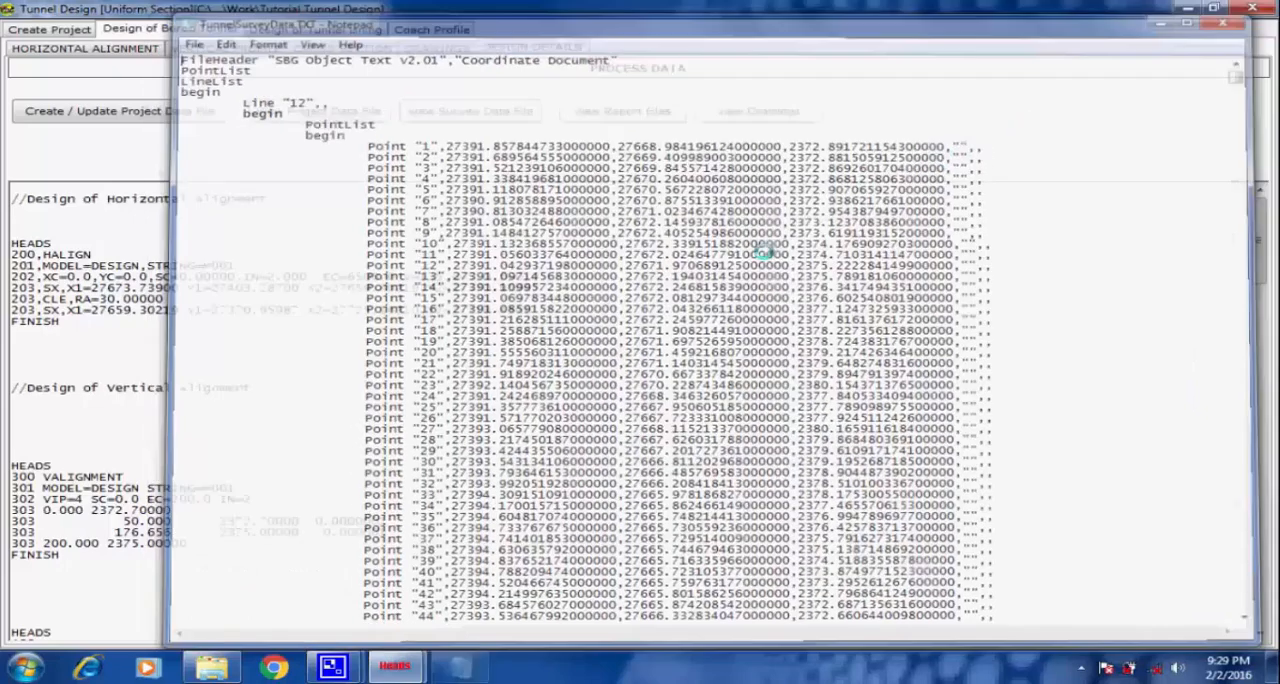
Review the processed horizontal alignment report and the VALIGNMENT.REP vertical alignment report, and close the report viewer.
left_click(618, 111)
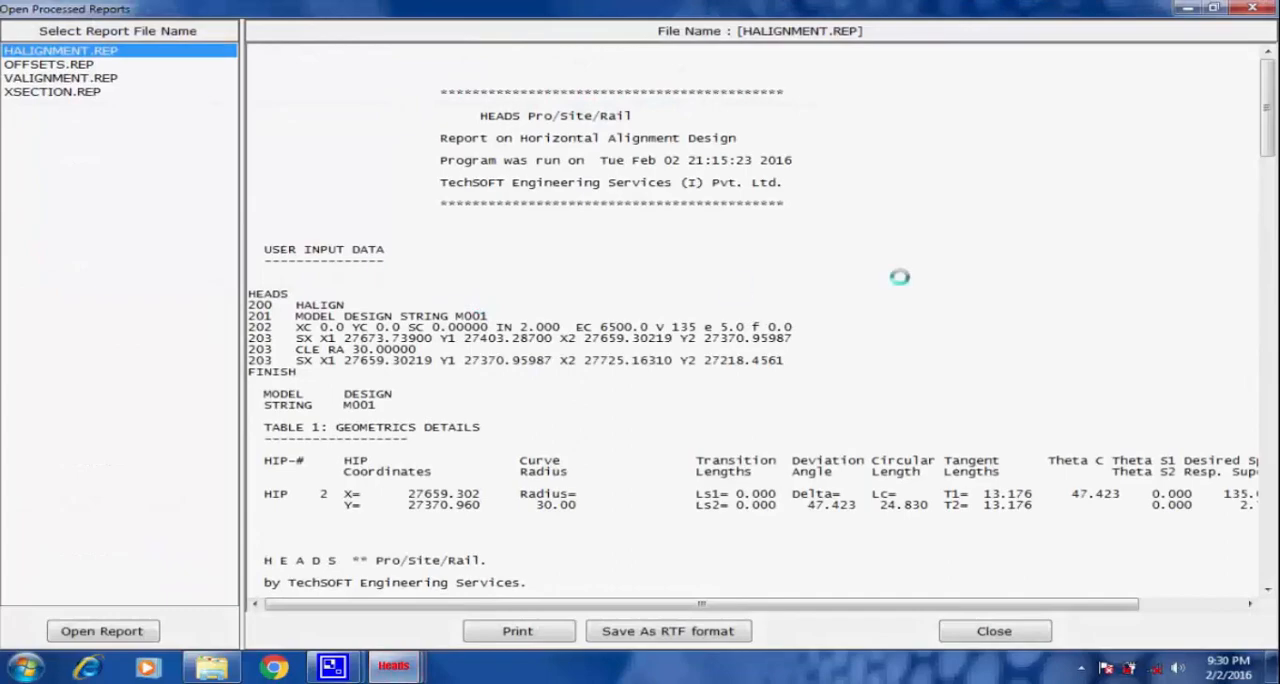
left_click_drag(1262, 122, 1245, 62)
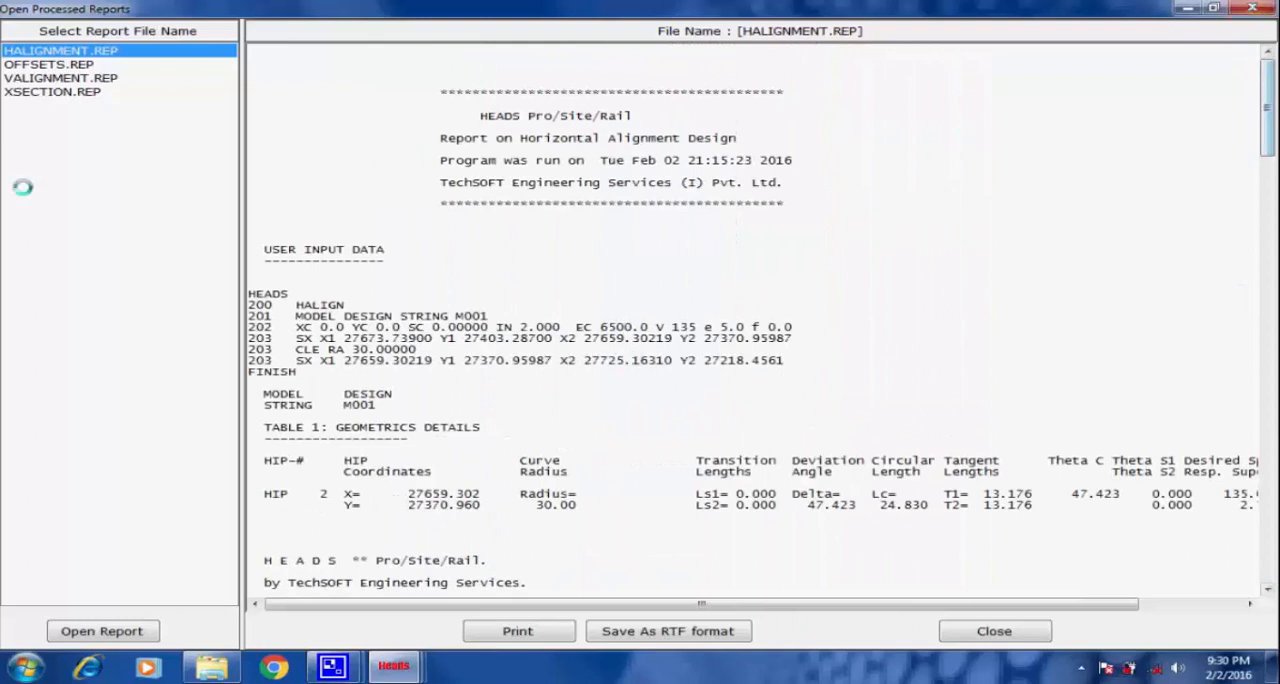
left_click(22, 78)
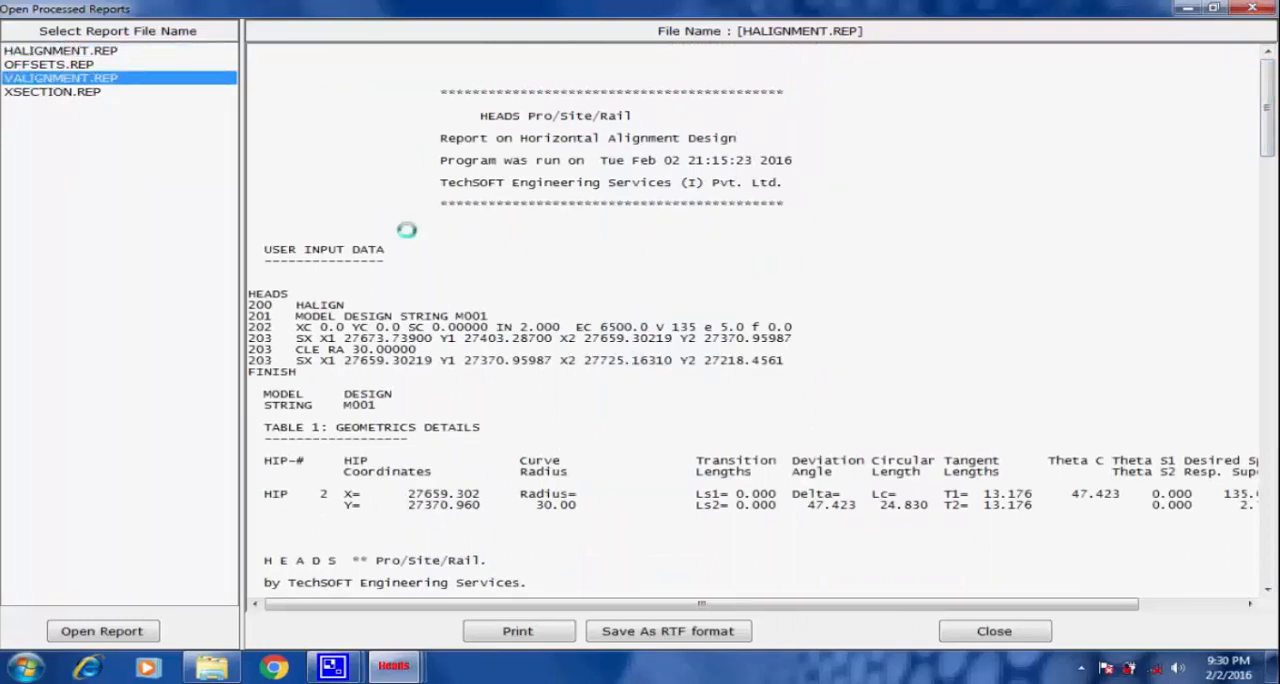
double_click(77, 80)
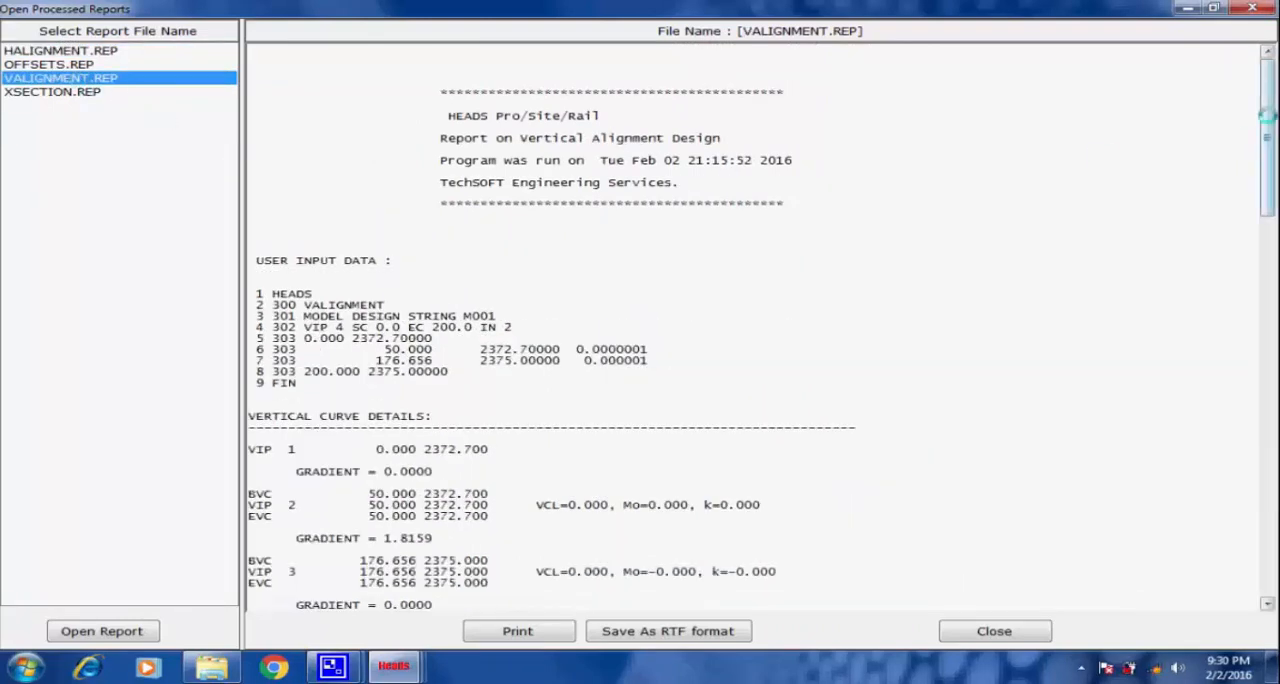
left_click_drag(1264, 114, 1263, 57)
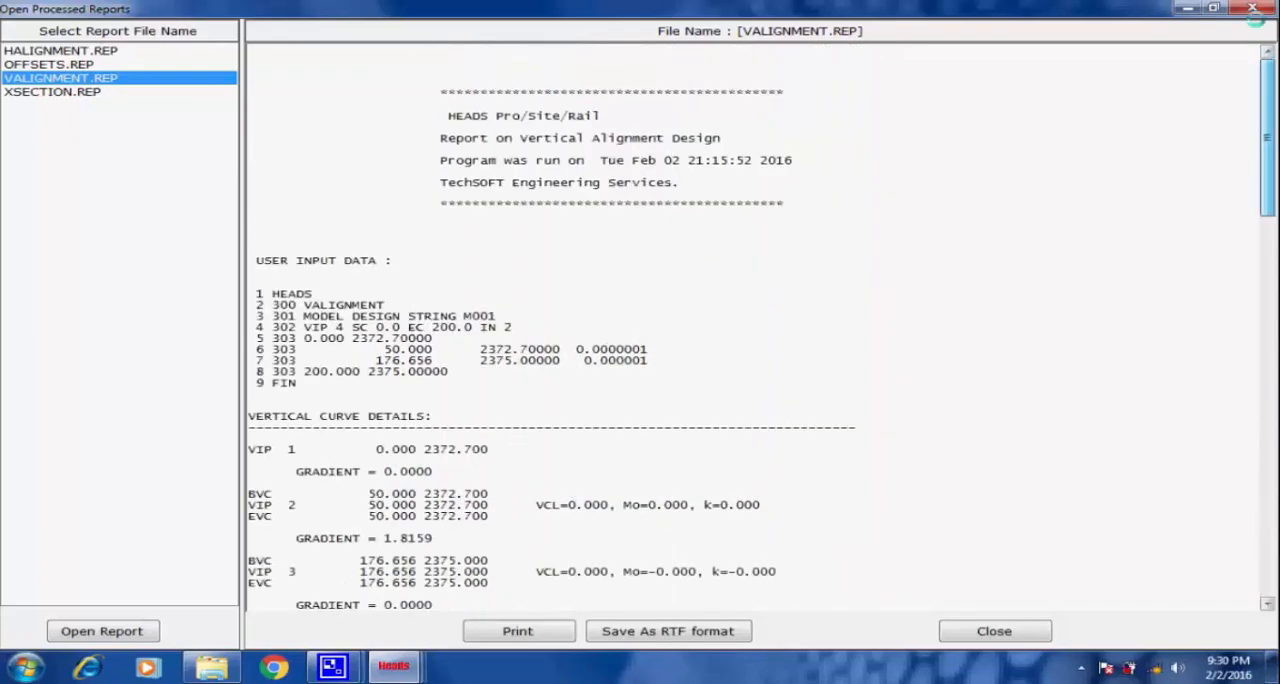
left_click(1252, 8)
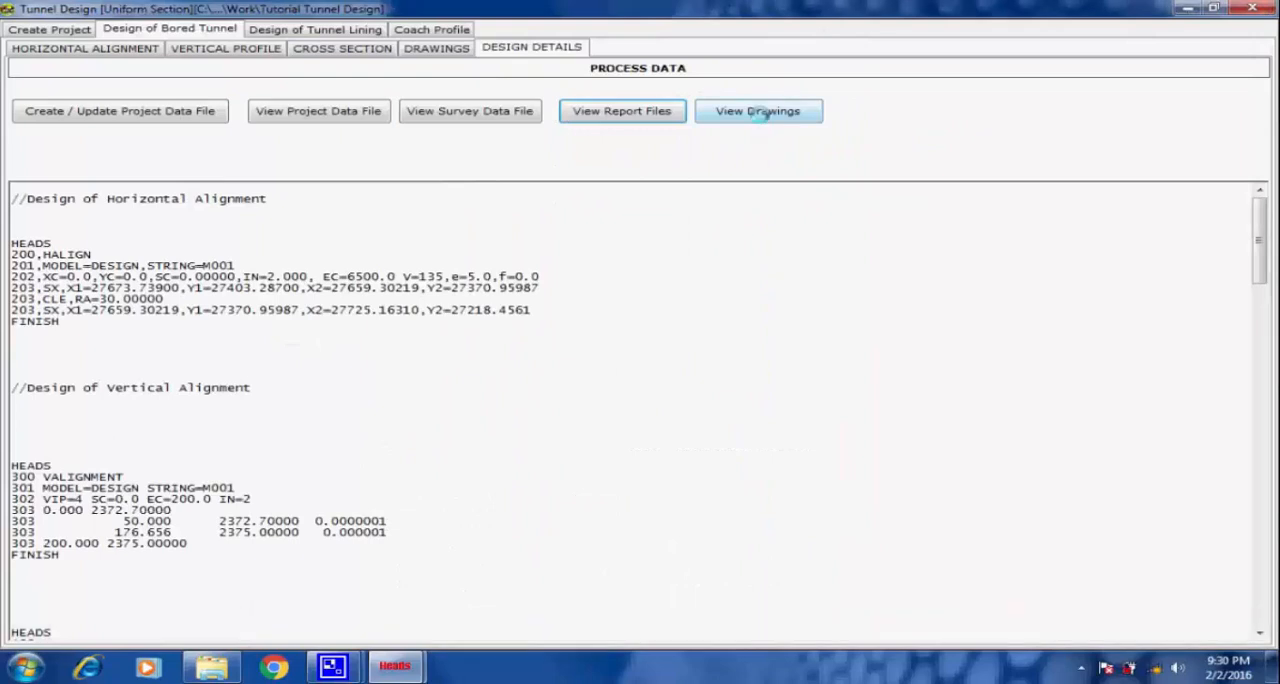
Open all the created design drawings from the design details in HEADS Viewer.
left_click(757, 111)
left_click(740, 402)
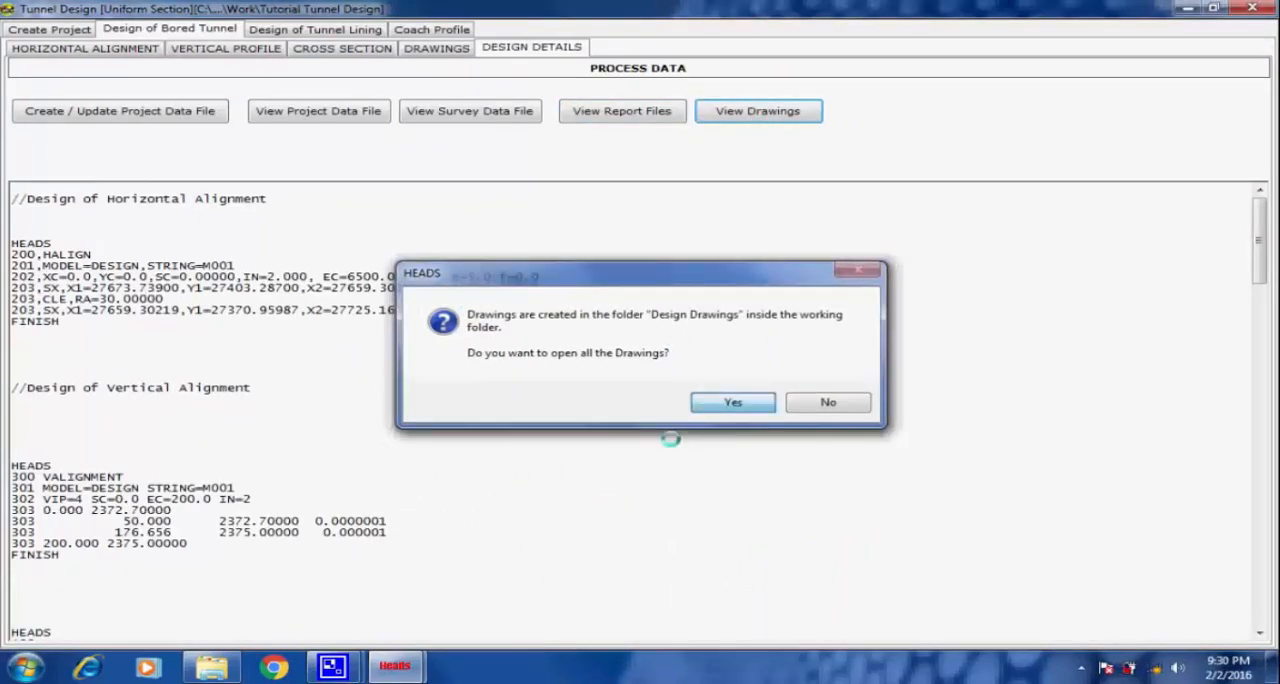
mouse_move(332, 666)
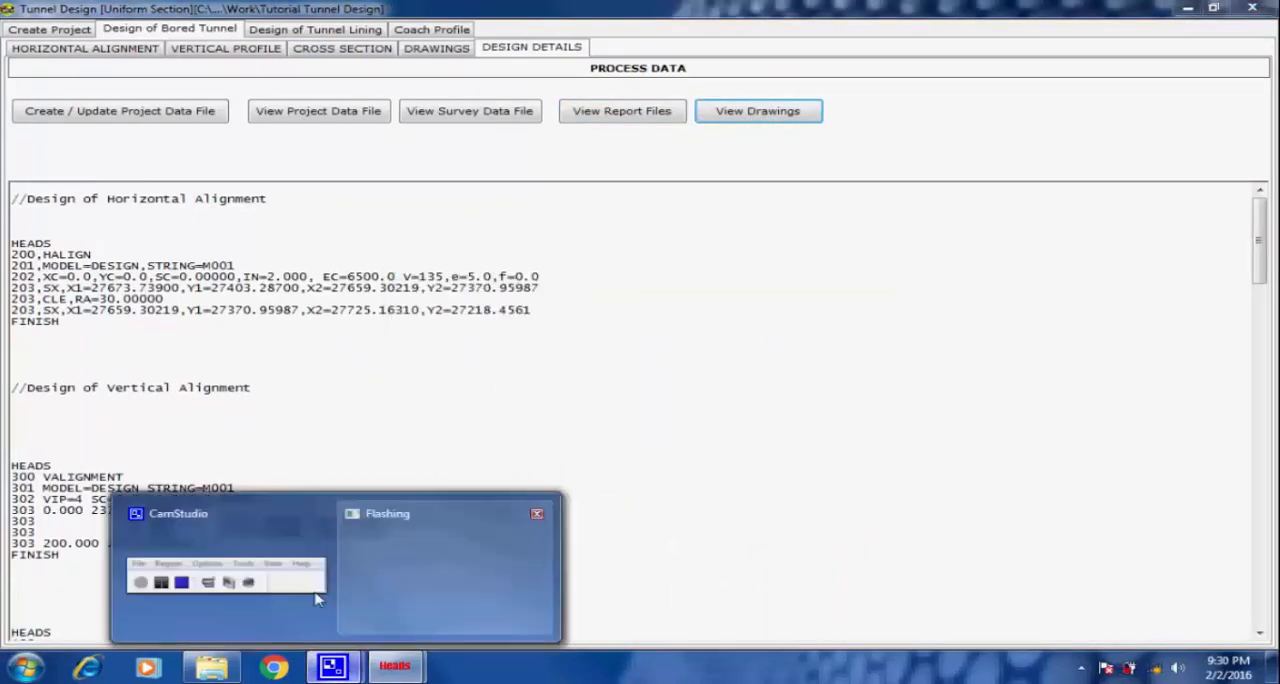
left_click(212, 560)
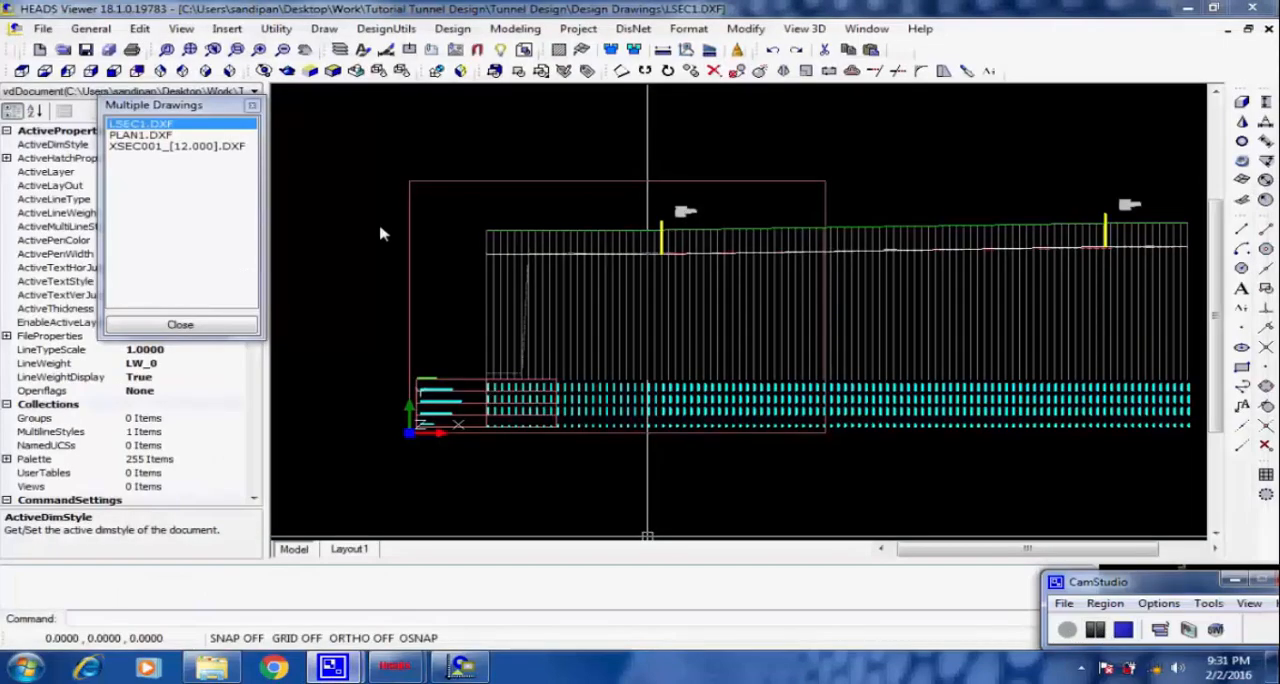
Examine the LSEC1.DXF longitudinal section, including its level and chainage table and the VIP details above the profile.
left_click(402, 448)
scroll(405, 445, "up", 2)
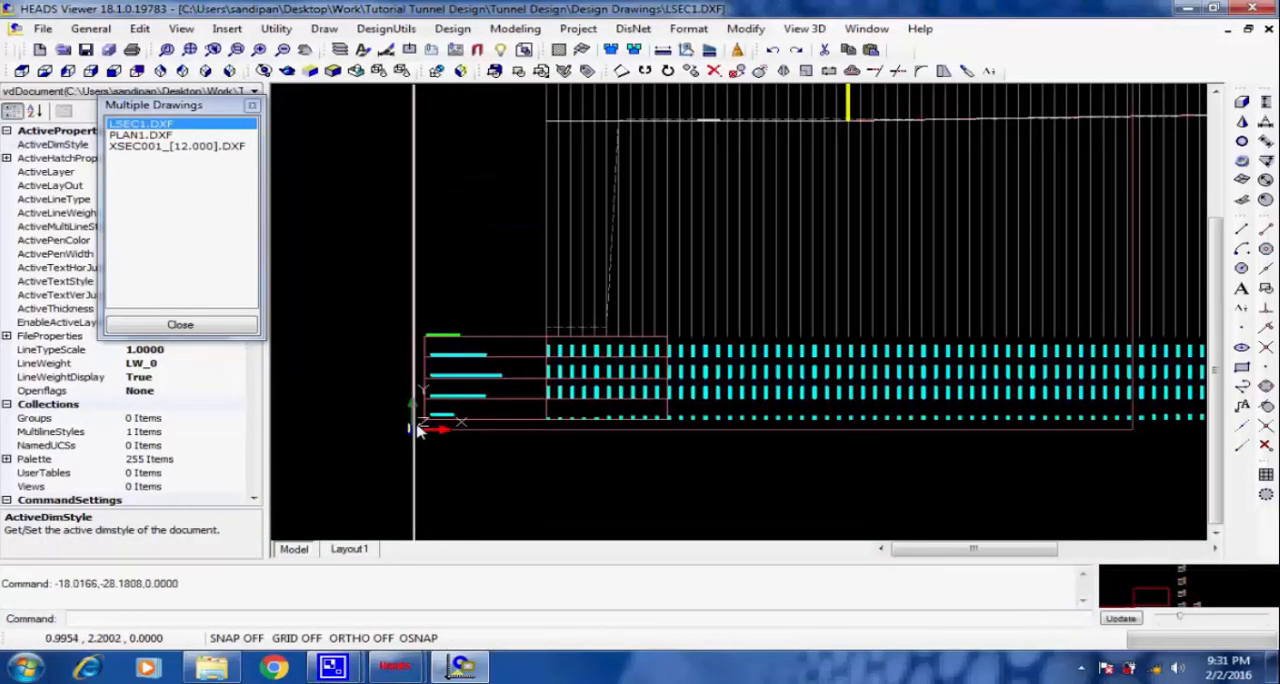
scroll(434, 377, "up", 6)
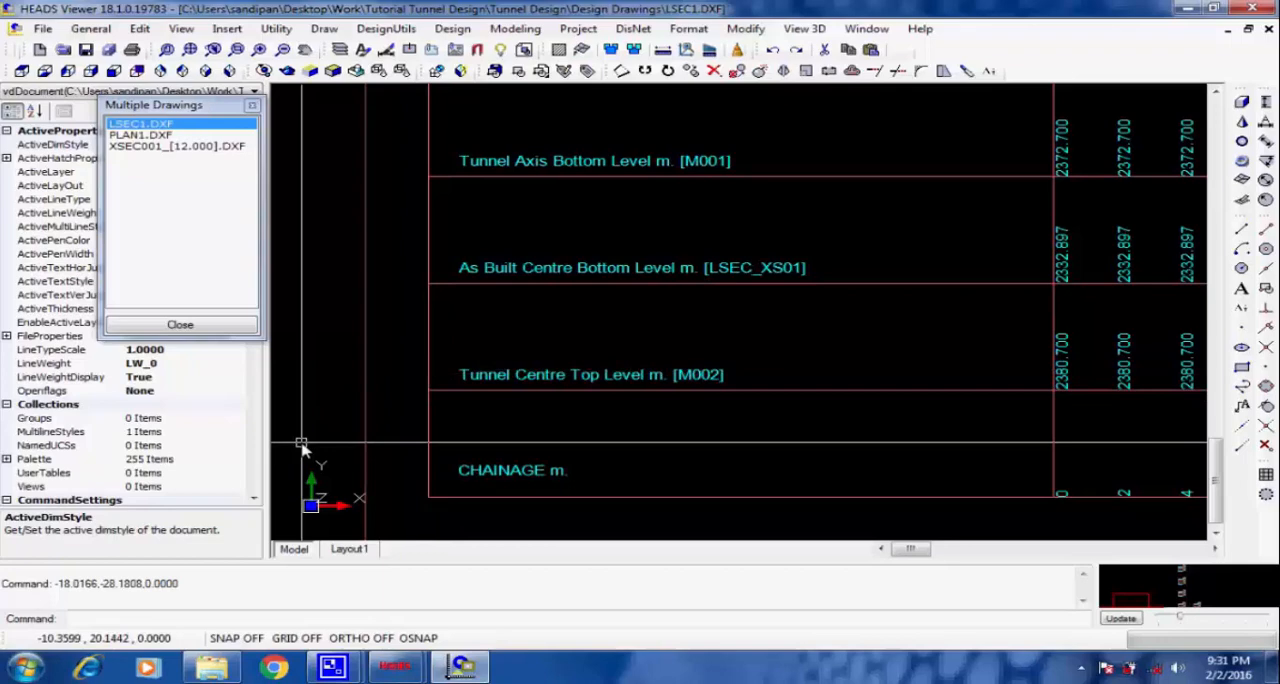
scroll(301, 447, "down", 5)
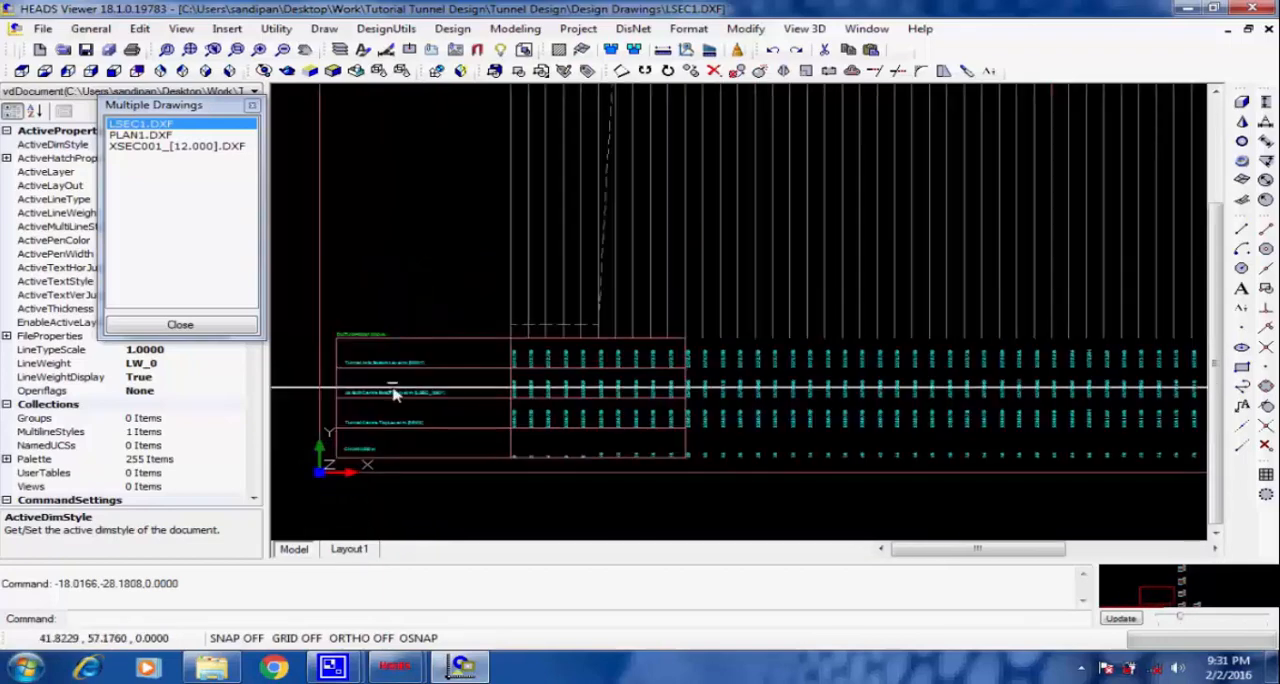
middle_click_drag(633, 280, 509, 335)
middle_click_drag(781, 303, 650, 281)
scroll(535, 196, "up", 4)
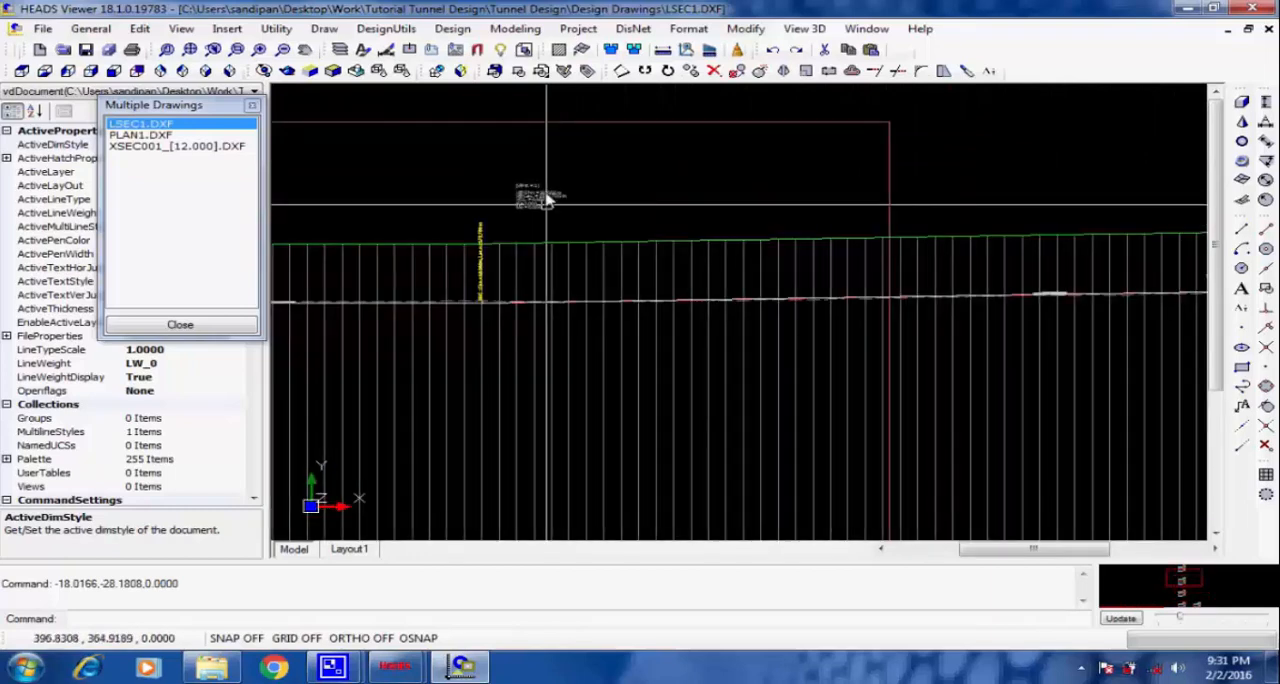
scroll(545, 197, "up", 5)
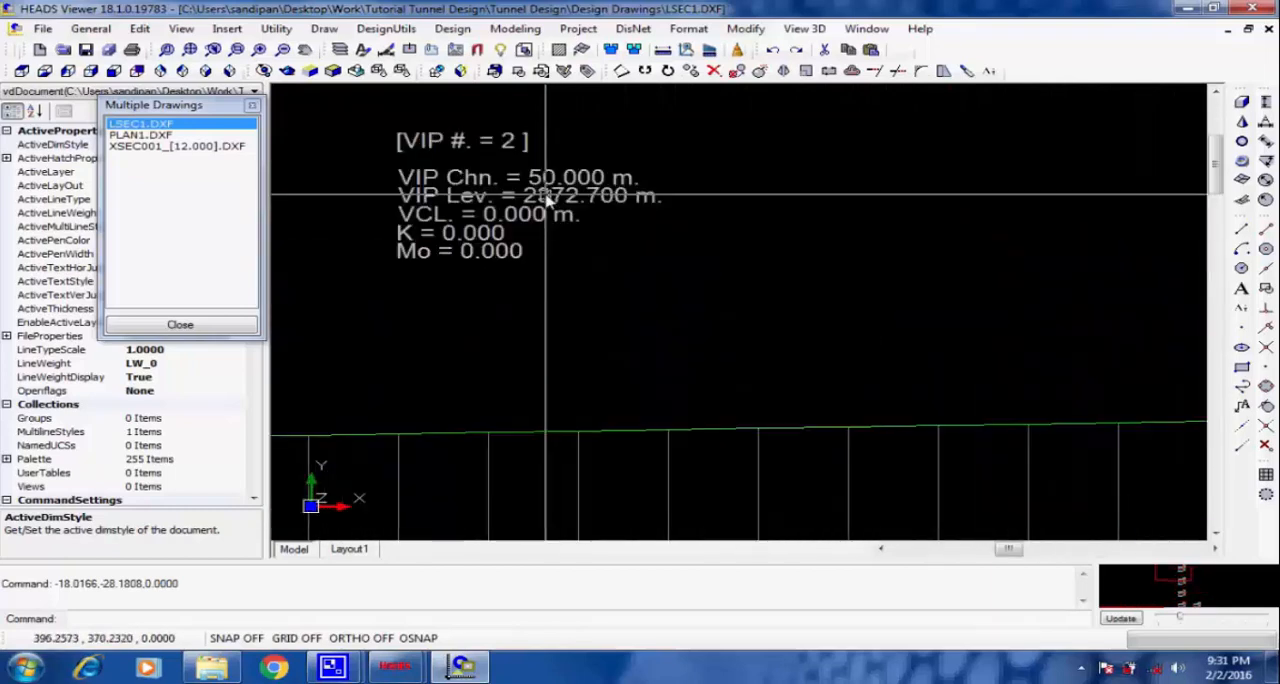
scroll(612, 265, "down", 4)
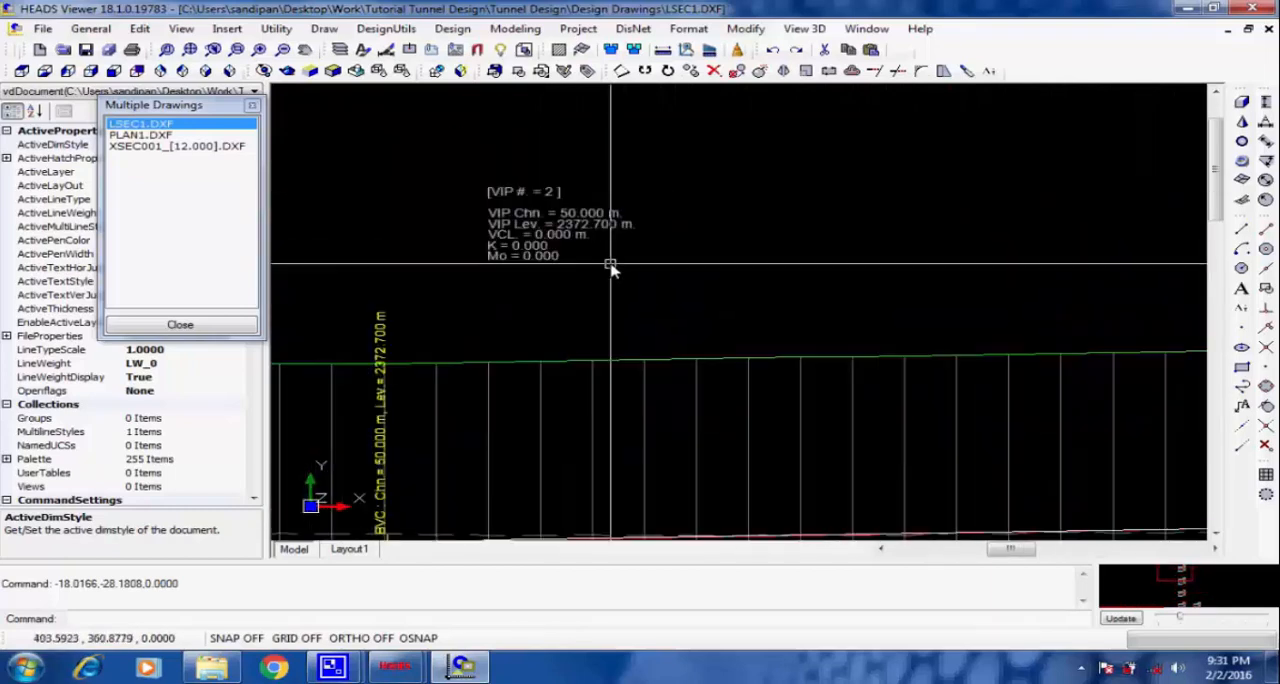
View the PLAN1.DXF tunnel plan, select the XSEC001 cross section drawing, and return to the plan.
left_click(141, 134)
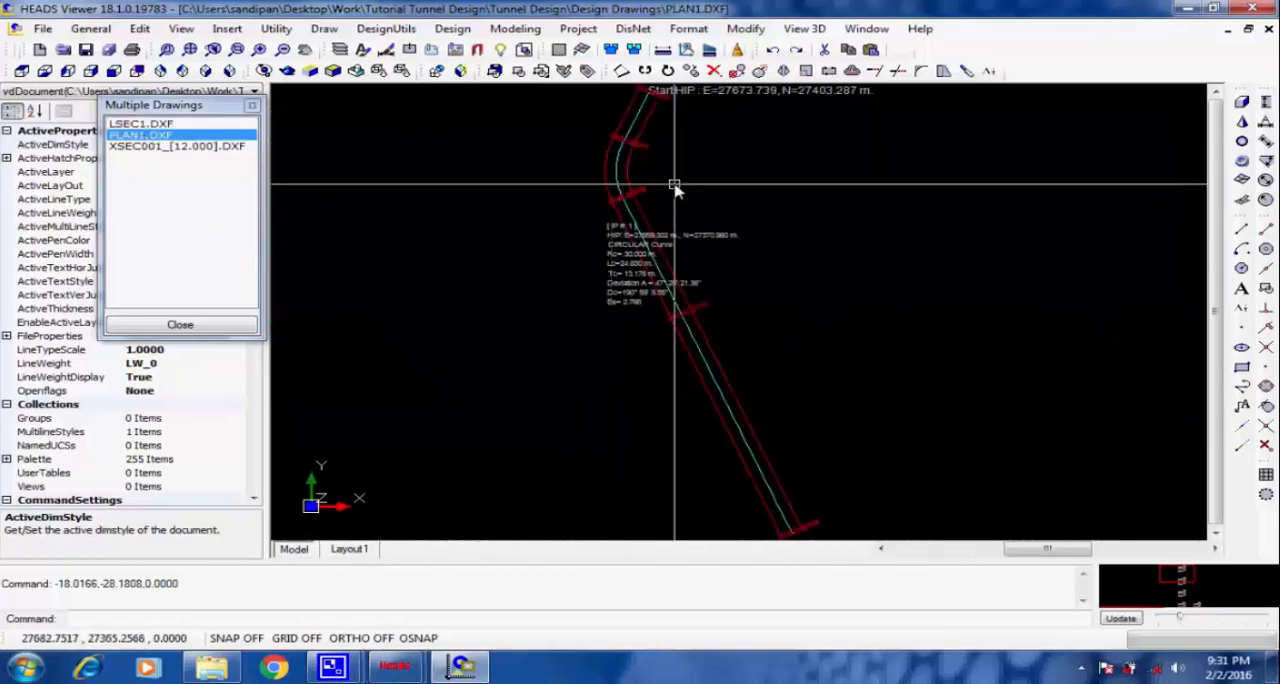
left_click(142, 147)
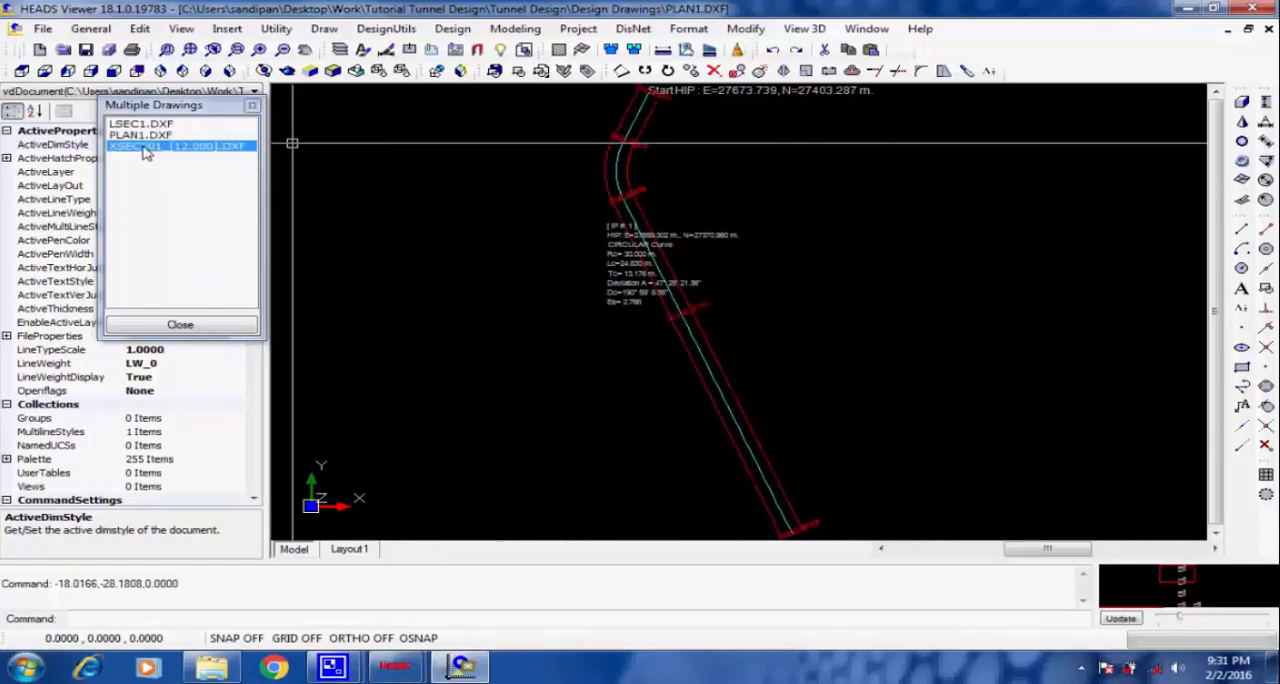
left_click(148, 134)
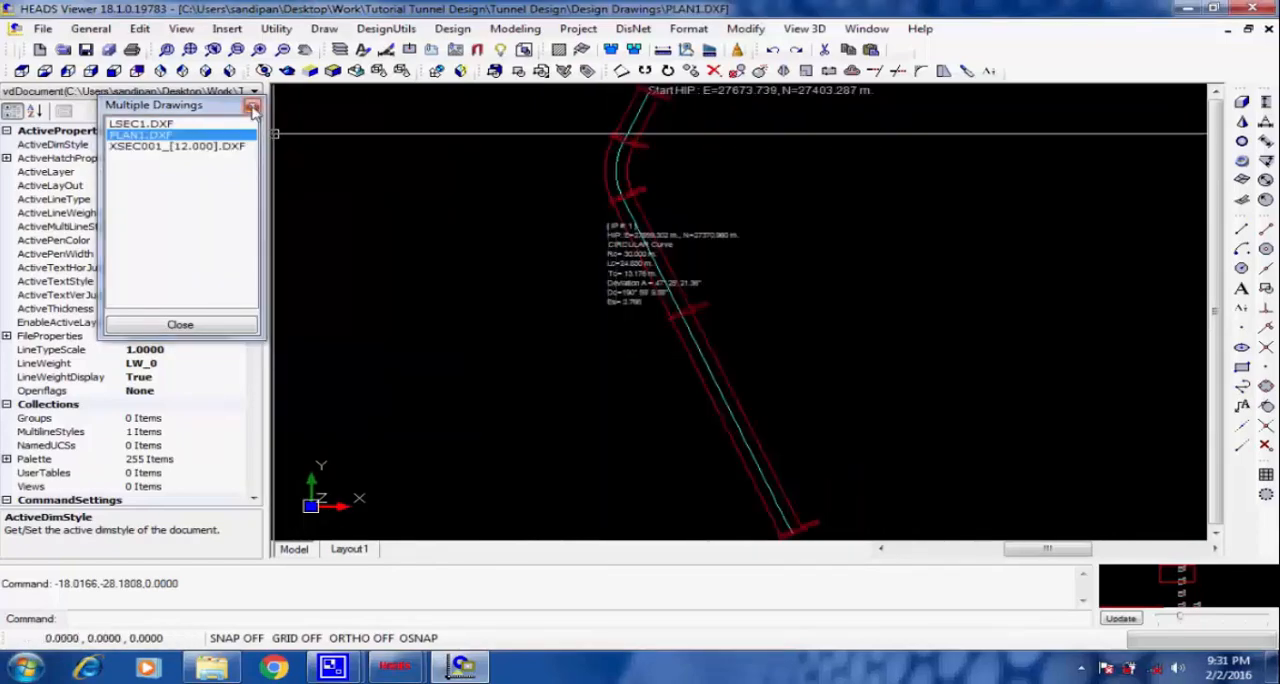
Check which file formats are offered for saving a copy of the PLAN1 drawing, and leave the file type at DXF 2004.
left_click(43, 29)
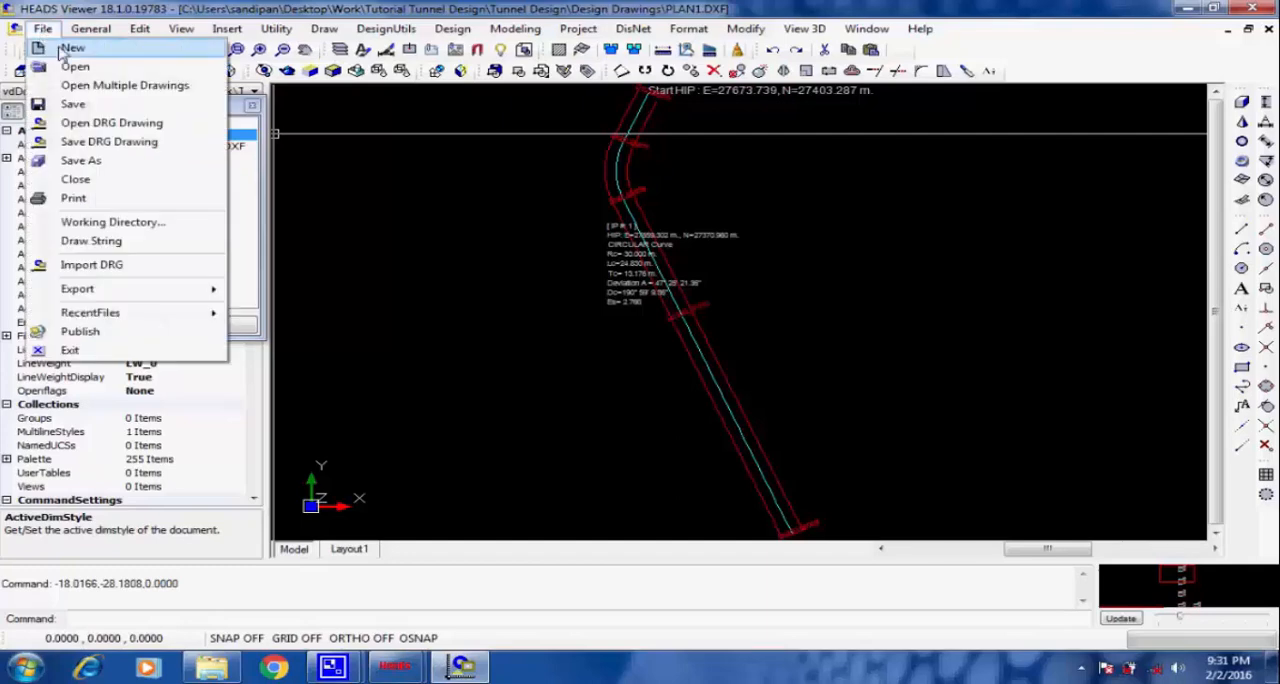
left_click(128, 162)
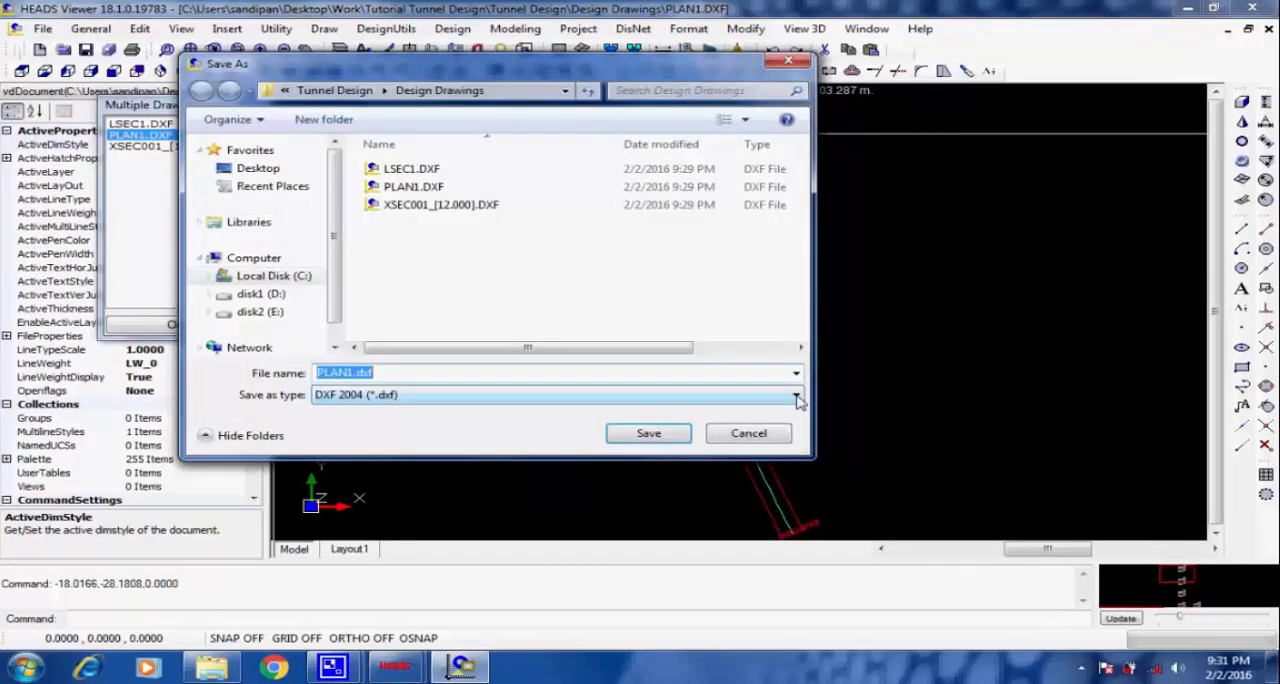
left_click(797, 397)
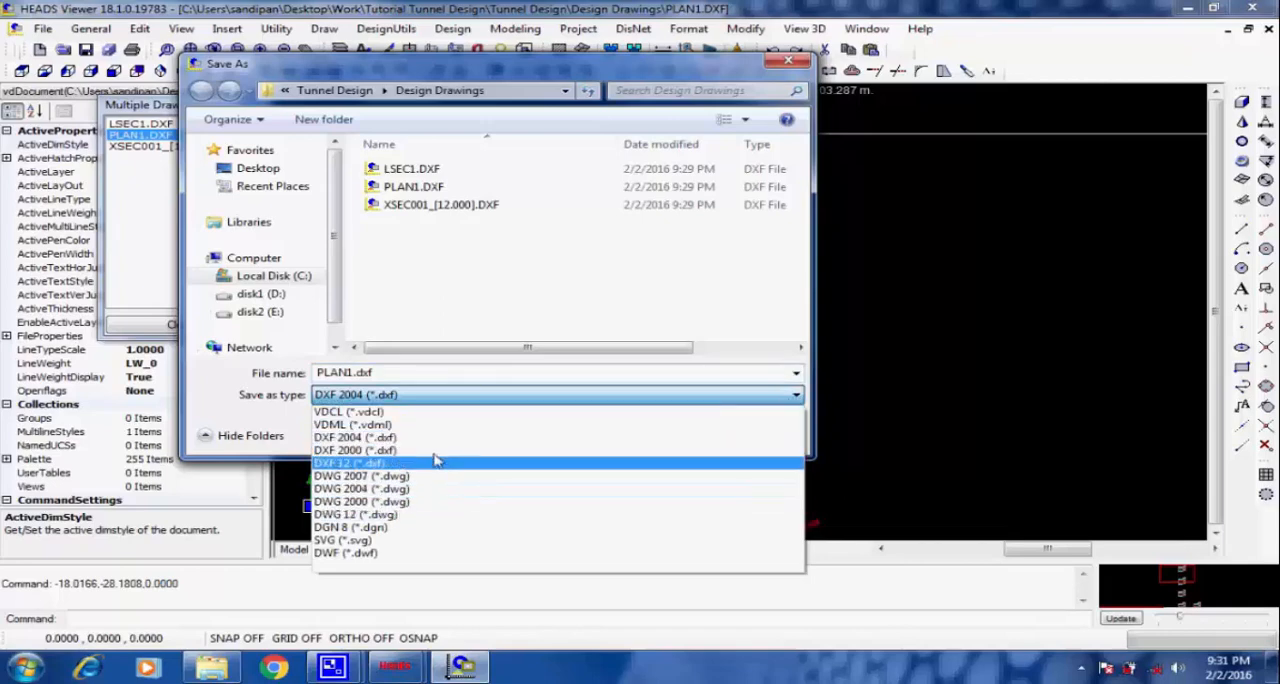
left_click(595, 394)
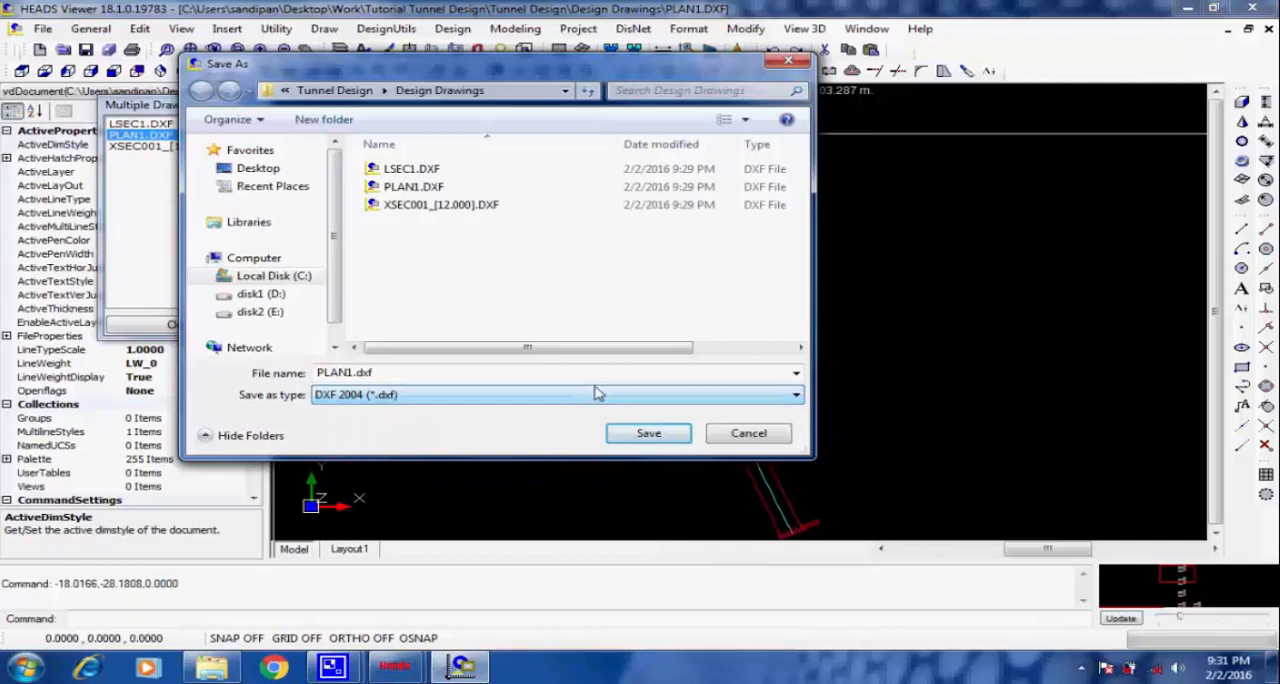
left_click(648, 438)
left_click(747, 433)
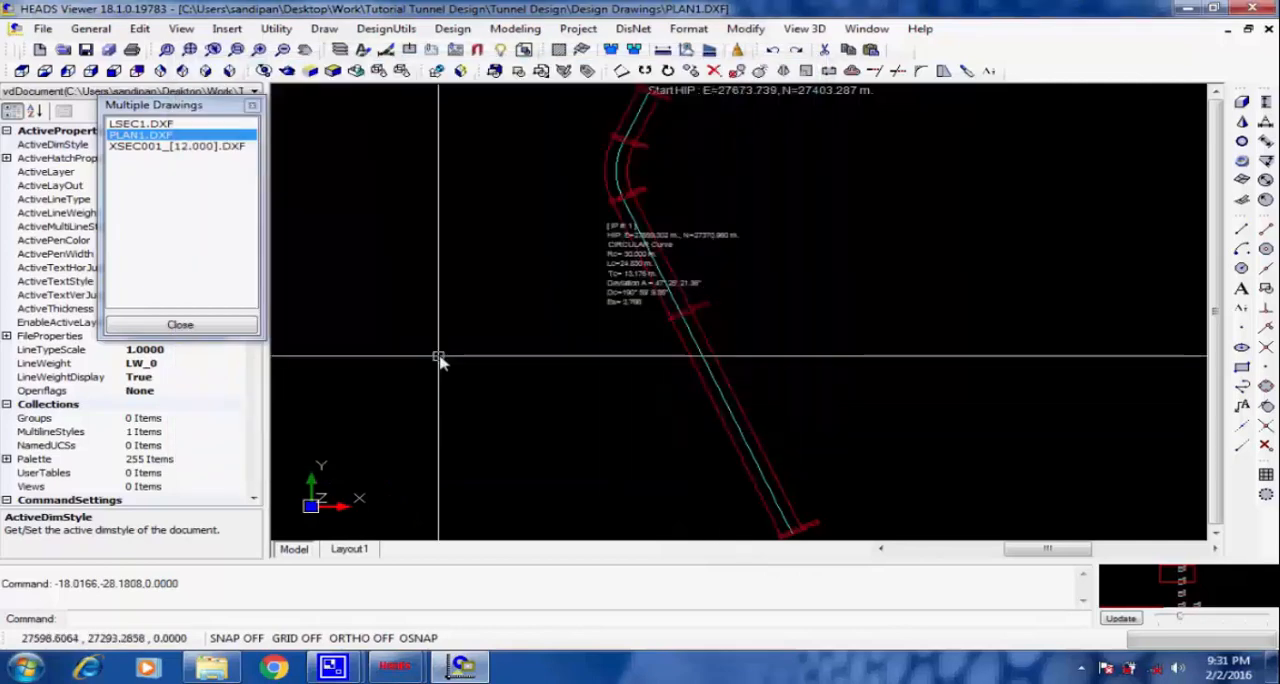
Close the set of multiple drawings without saving them and exit the drawing viewer.
left_click(180, 325)
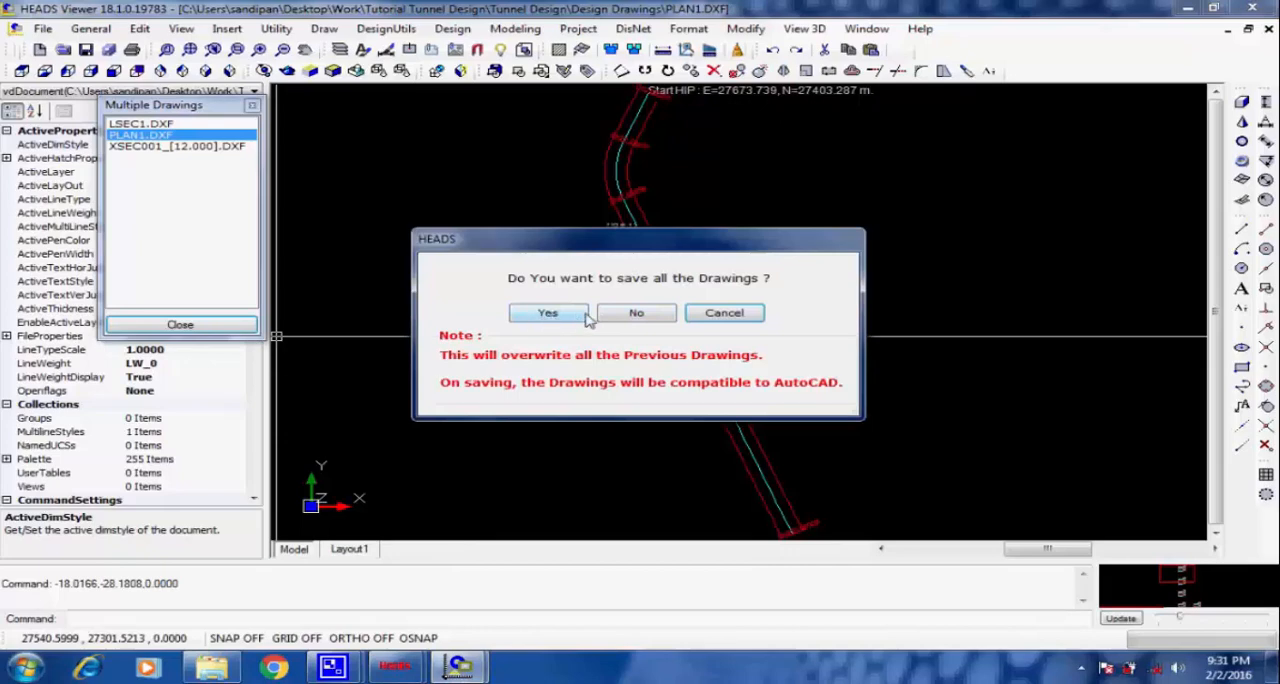
left_click(637, 314)
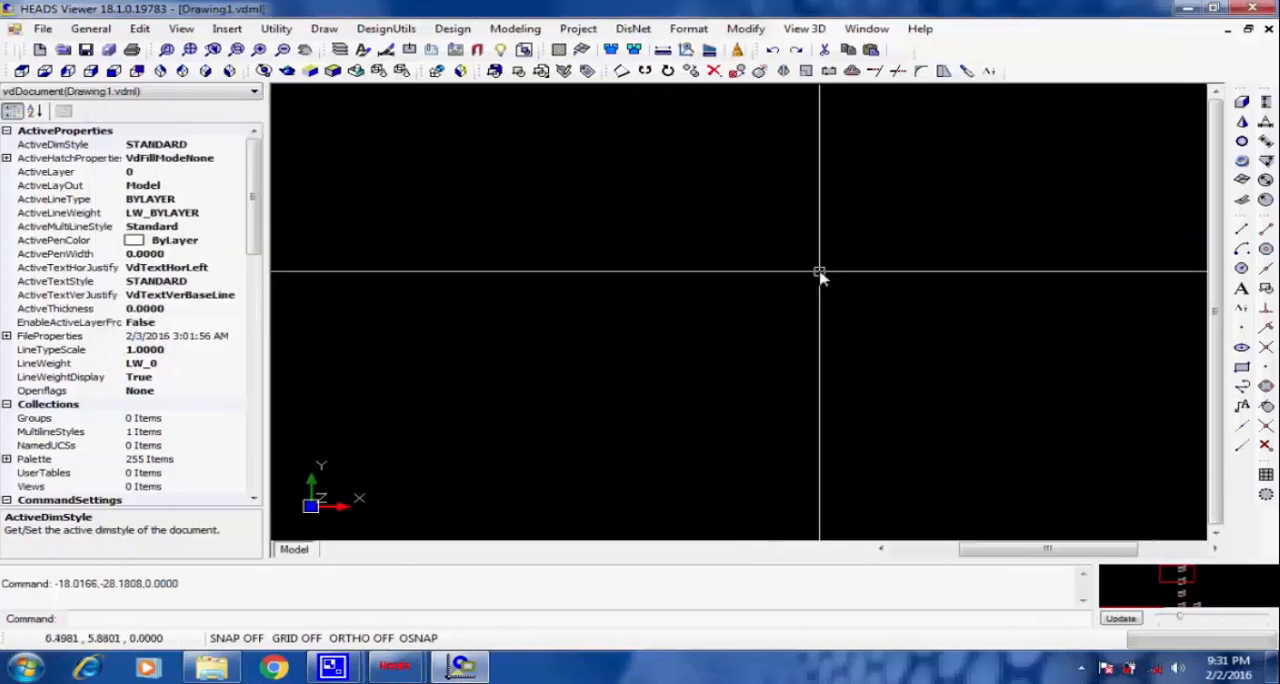
left_click(1254, 8)
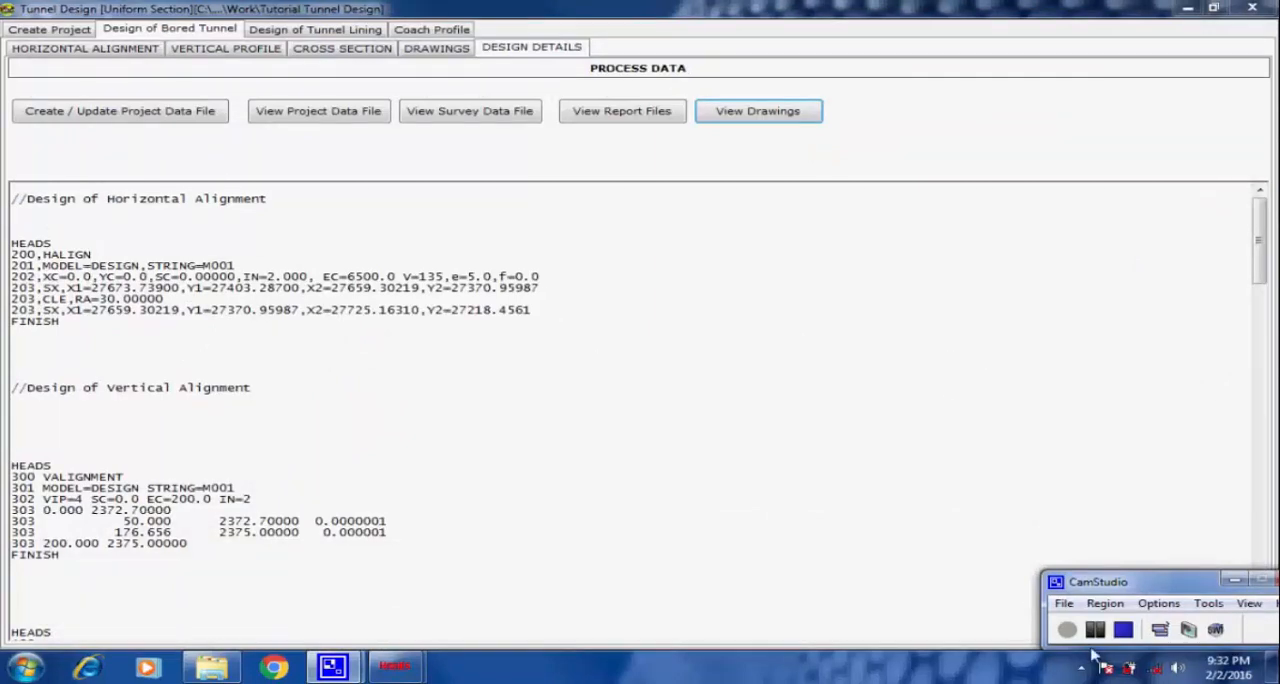
Review the tunnel lining section data and computed RMR, and create the analysis input data with the listed seismic load values.
left_click(315, 30)
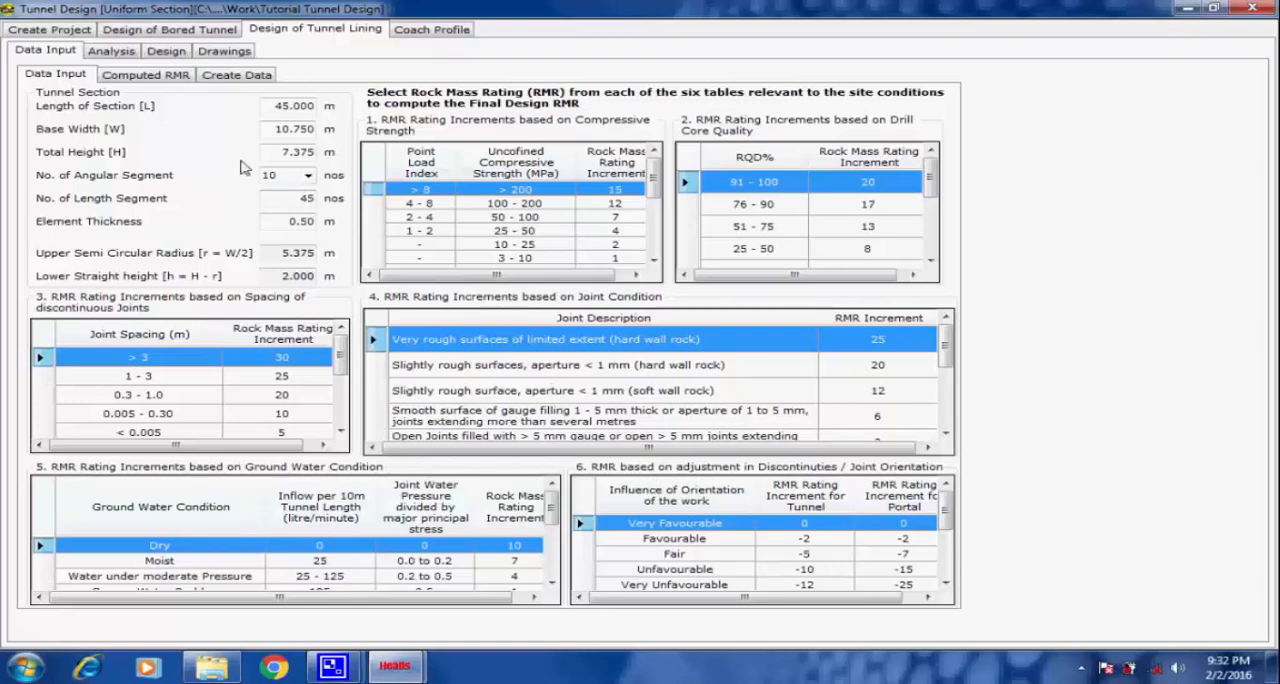
left_click(150, 75)
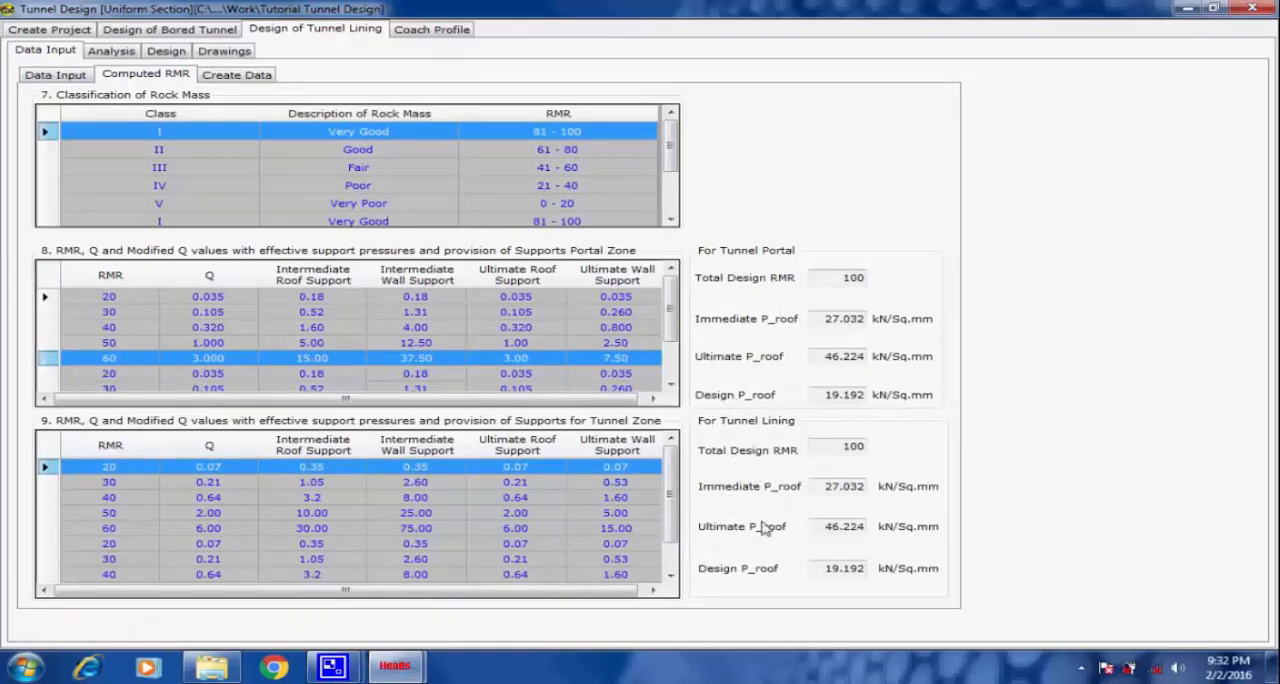
left_click(236, 78)
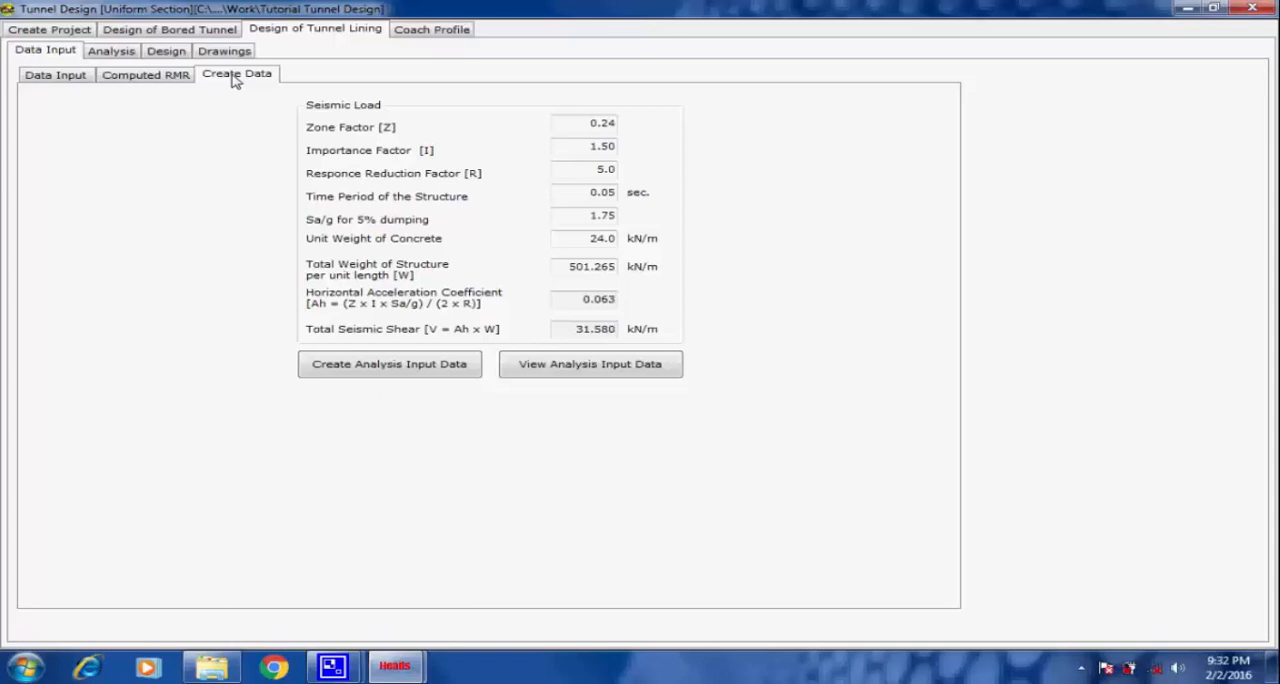
left_click(383, 366)
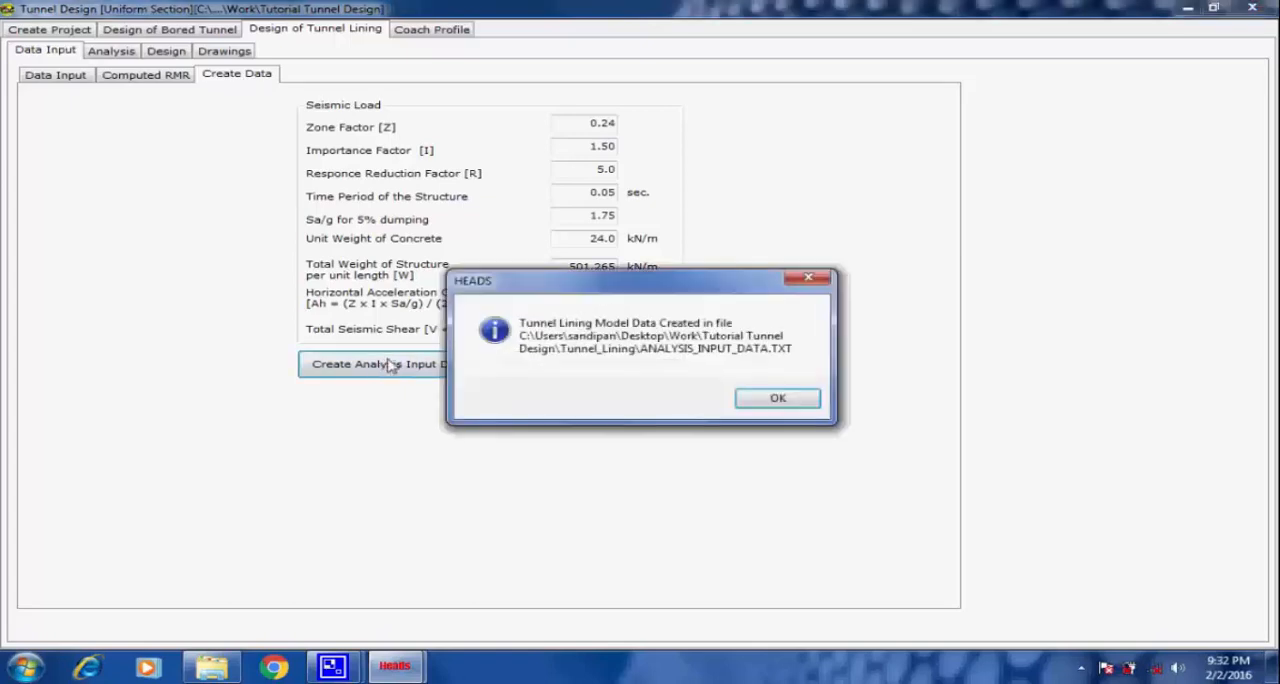
Open the created analysis input data and review its rock, dead, seismic SLX and seismic SLZ load cases.
left_click(758, 398)
left_click(604, 366)
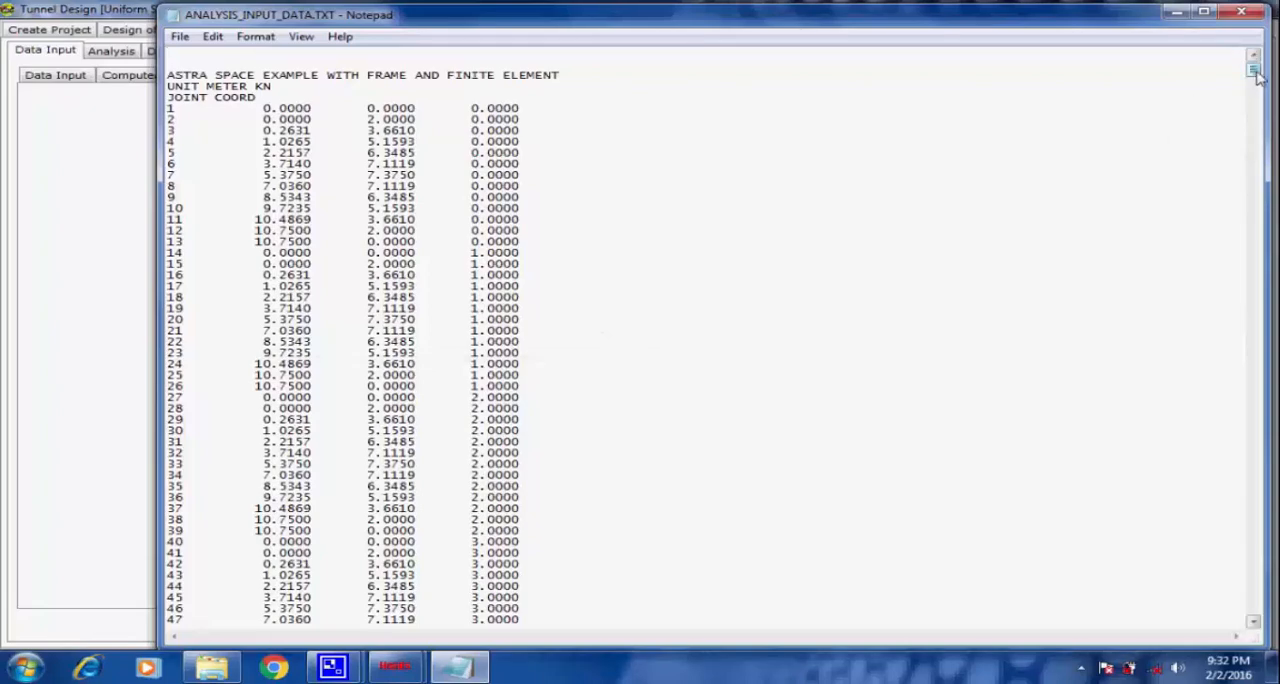
left_click_drag(1255, 75, 1265, 637)
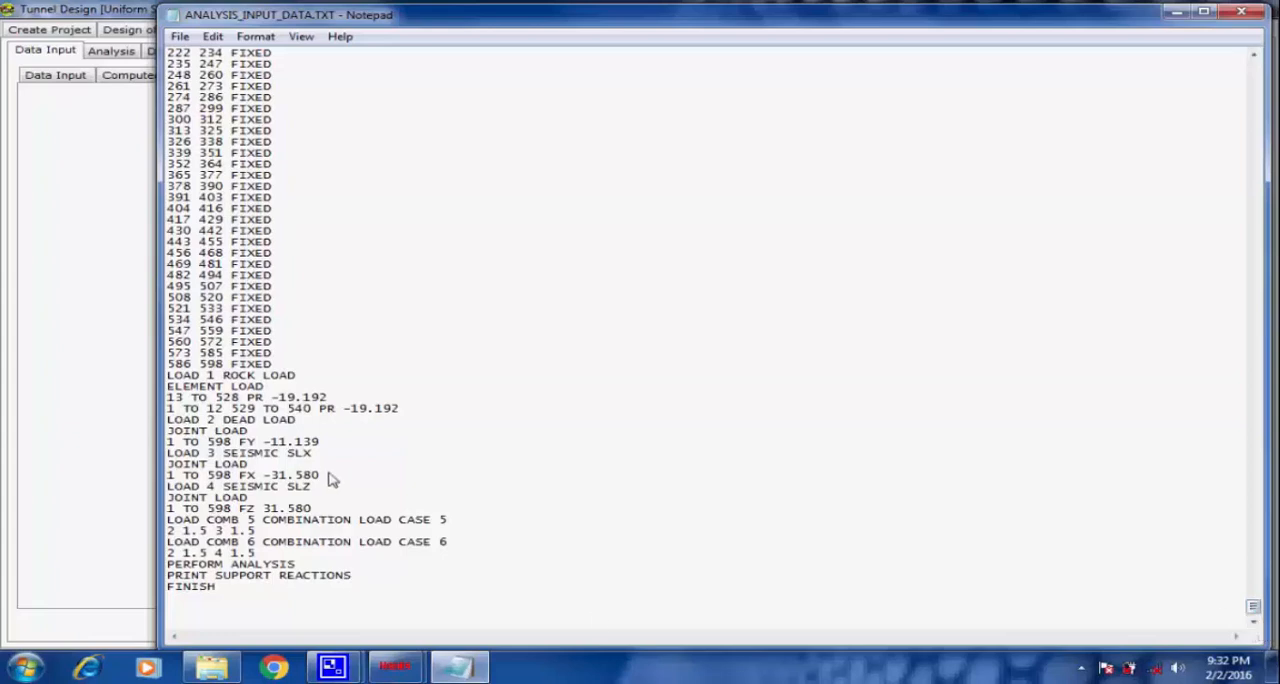
left_click_drag(308, 378, 168, 381)
left_click(375, 400)
left_click_drag(298, 421, 129, 421)
left_click(327, 428)
left_click_drag(318, 453, 129, 452)
left_click(320, 465)
left_click_drag(320, 494, 165, 490)
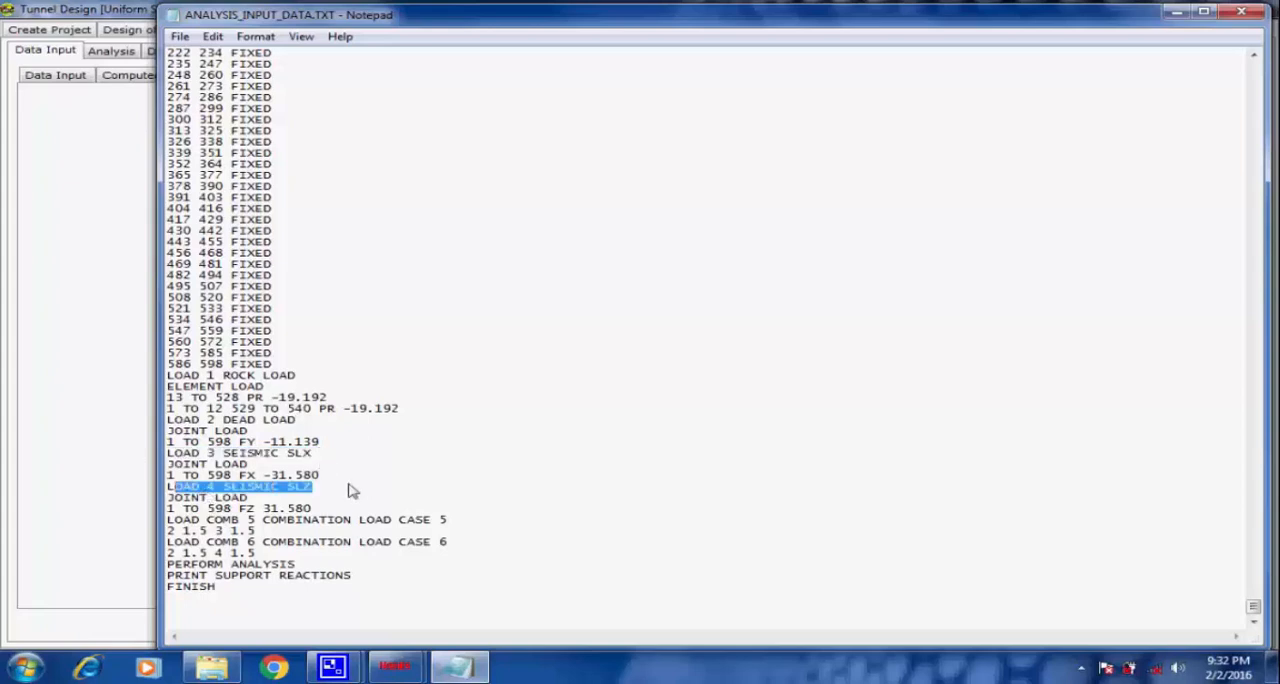
left_click(350, 490)
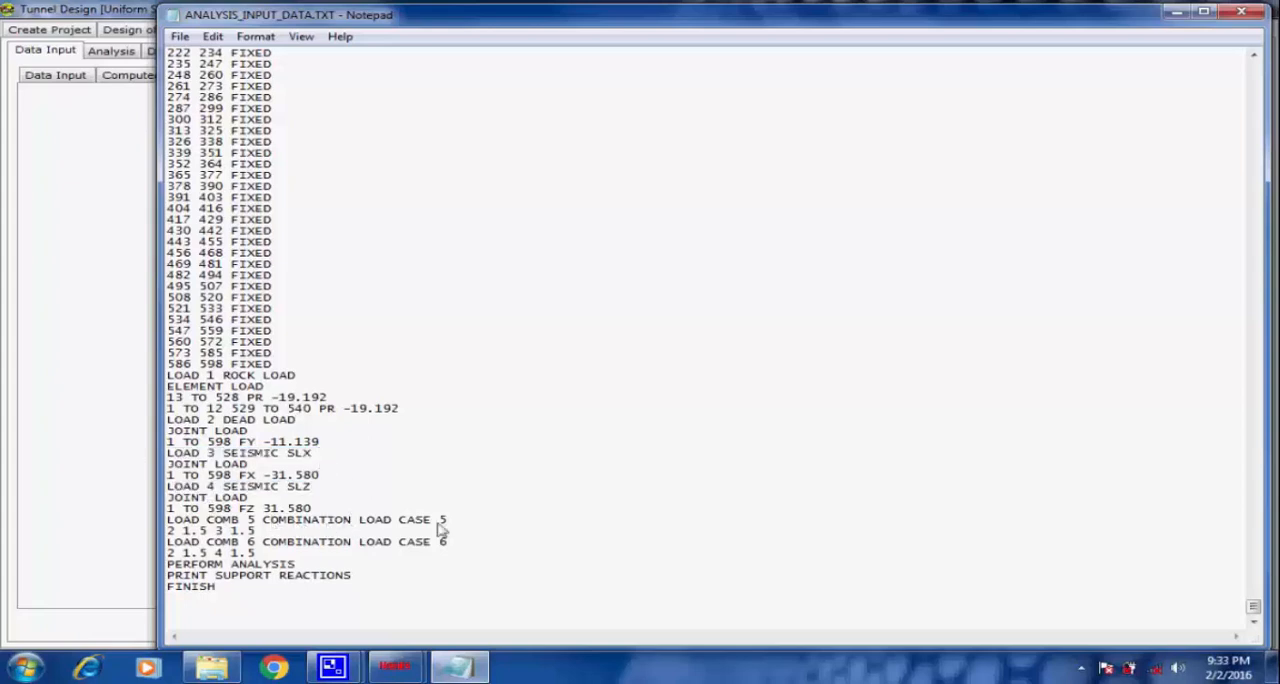
Review the load combinations 5 and 6 and the perform-analysis command at the end of the input data.
left_click_drag(455, 522, 158, 523)
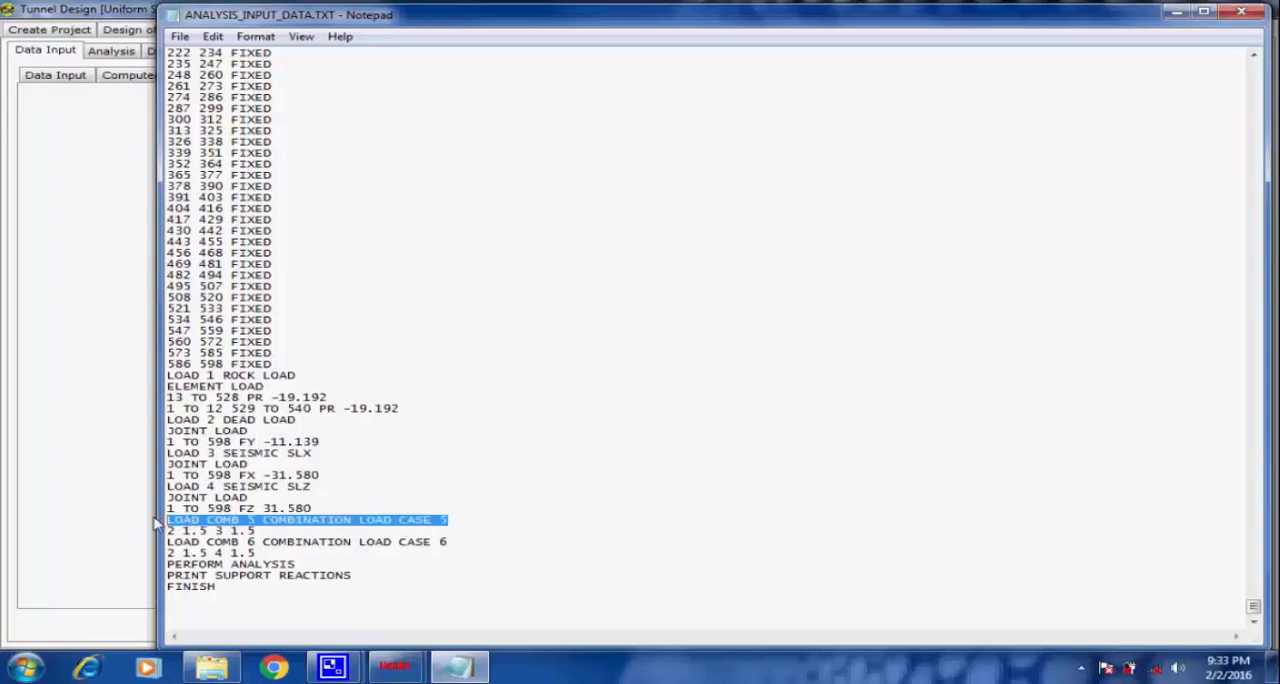
left_click(474, 523)
left_click_drag(472, 546, 162, 546)
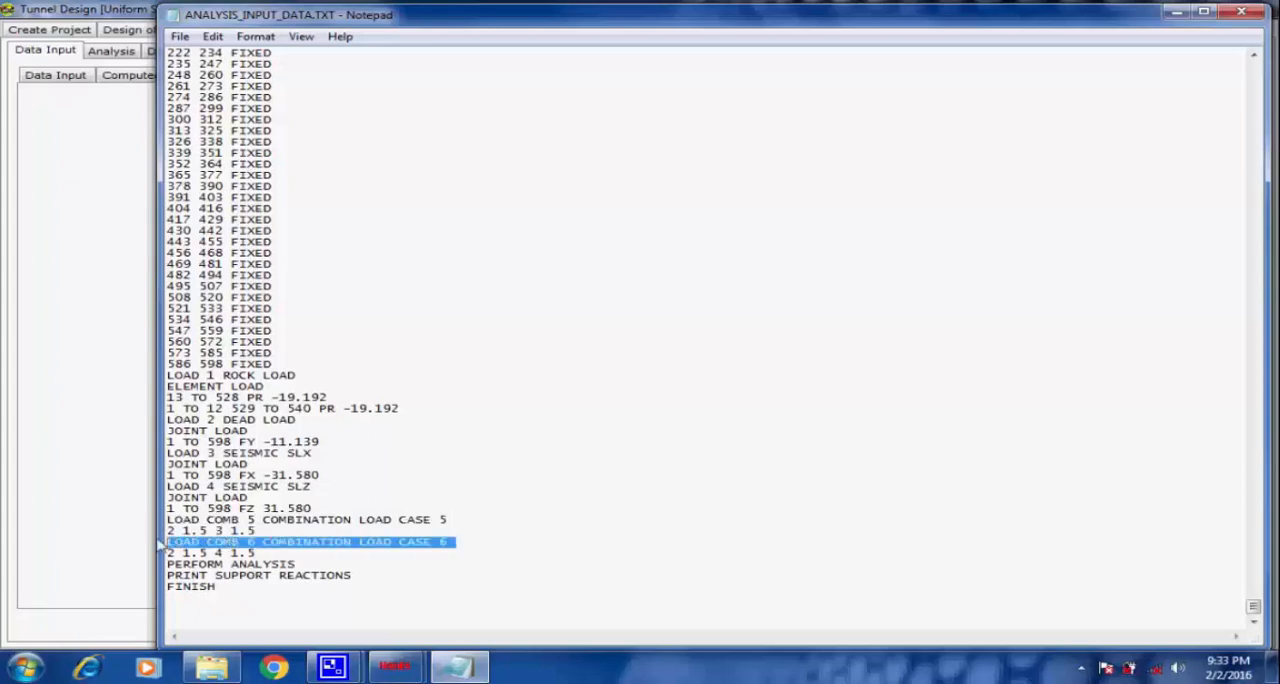
left_click(492, 549)
left_click_drag(306, 566, 168, 567)
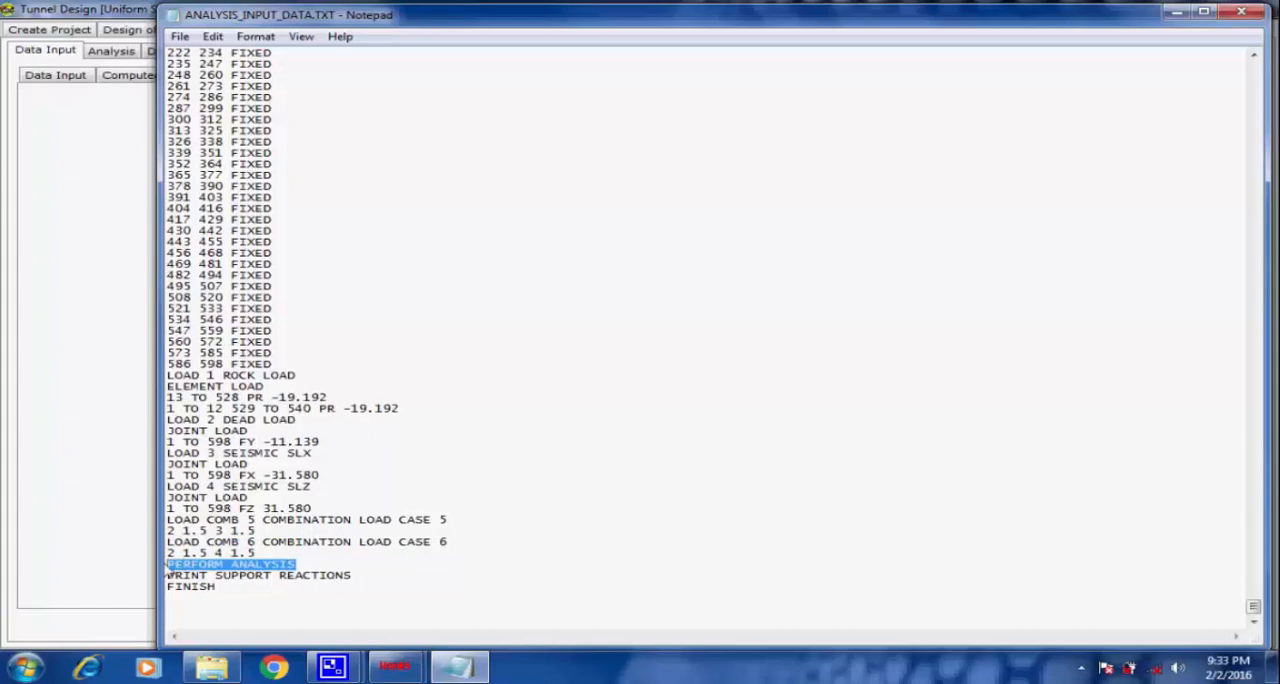
left_click(599, 563)
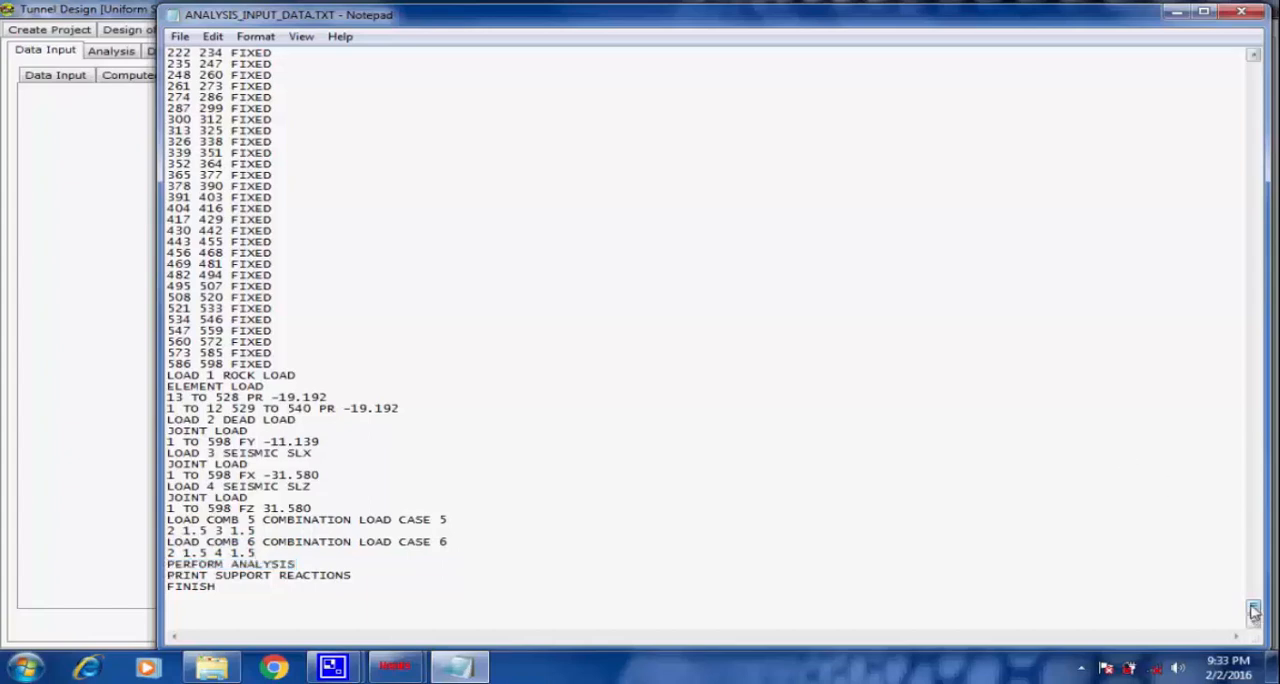
Review the support, element connectivity and section properties blocks of the analysis input data.
left_click_drag(1254, 612, 1253, 592)
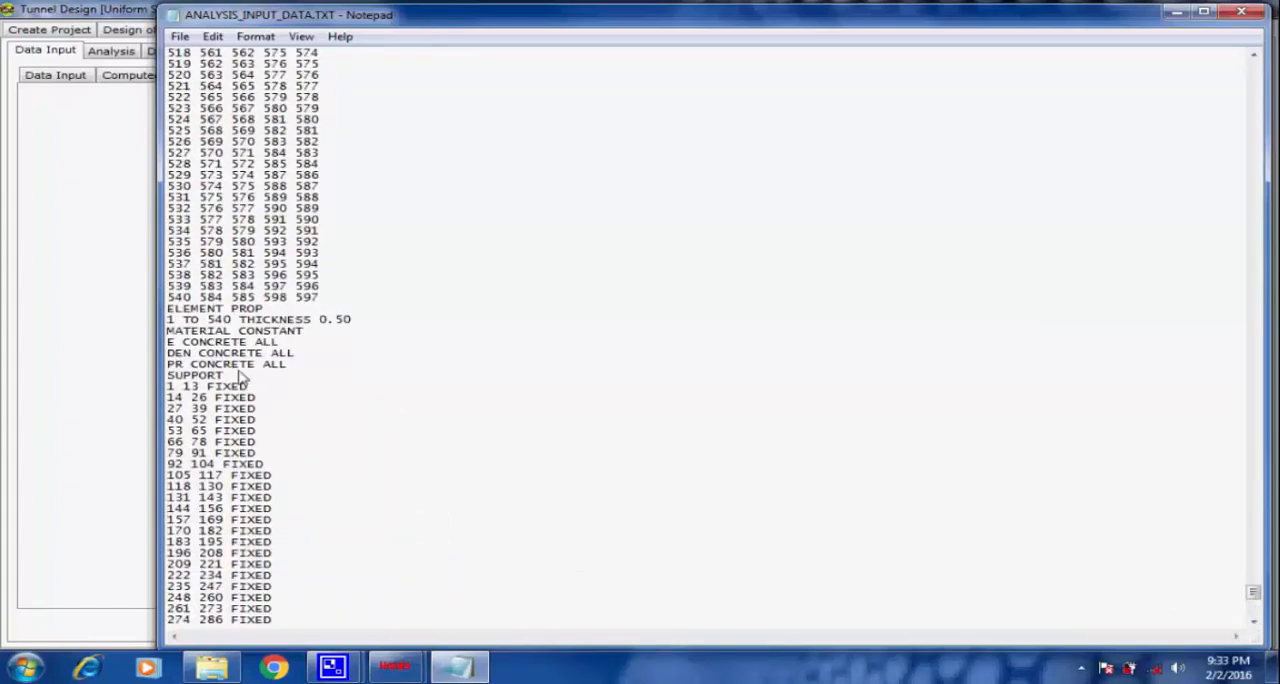
left_click_drag(240, 375, 134, 376)
left_click(349, 357)
left_click_drag(1254, 596, 1250, 424)
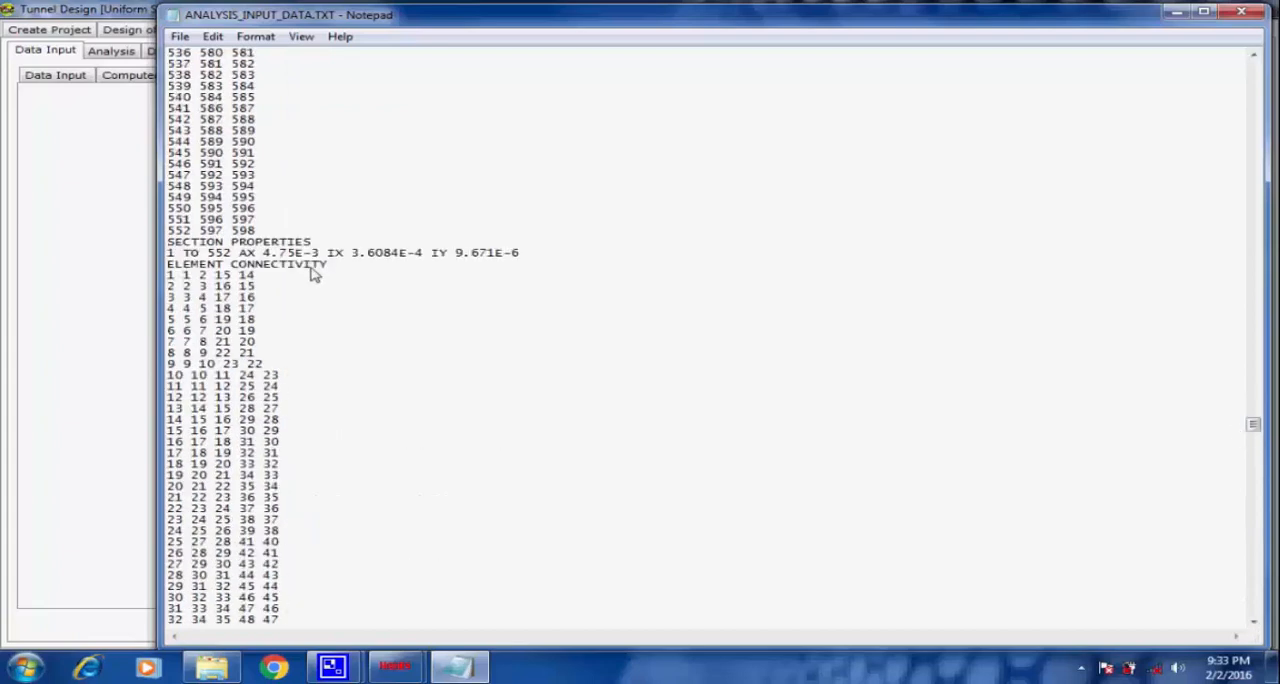
left_click_drag(326, 266, 163, 267)
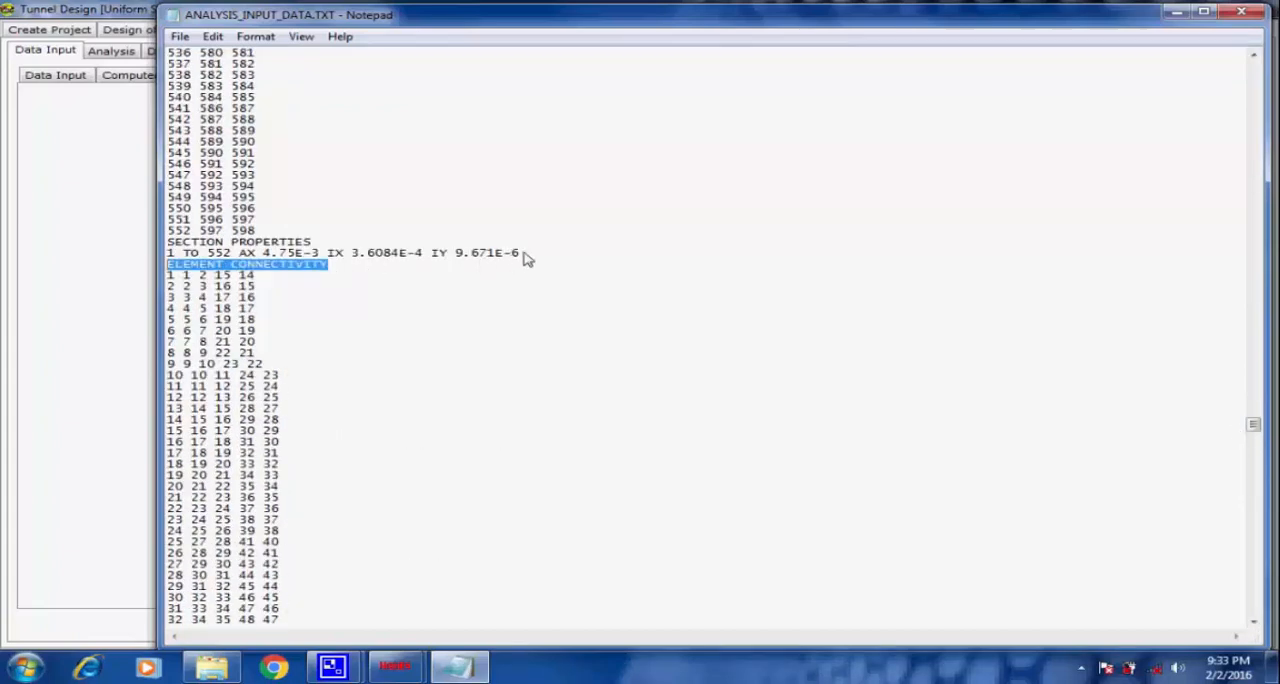
left_click_drag(521, 254, 166, 257)
left_click_drag(312, 243, 130, 248)
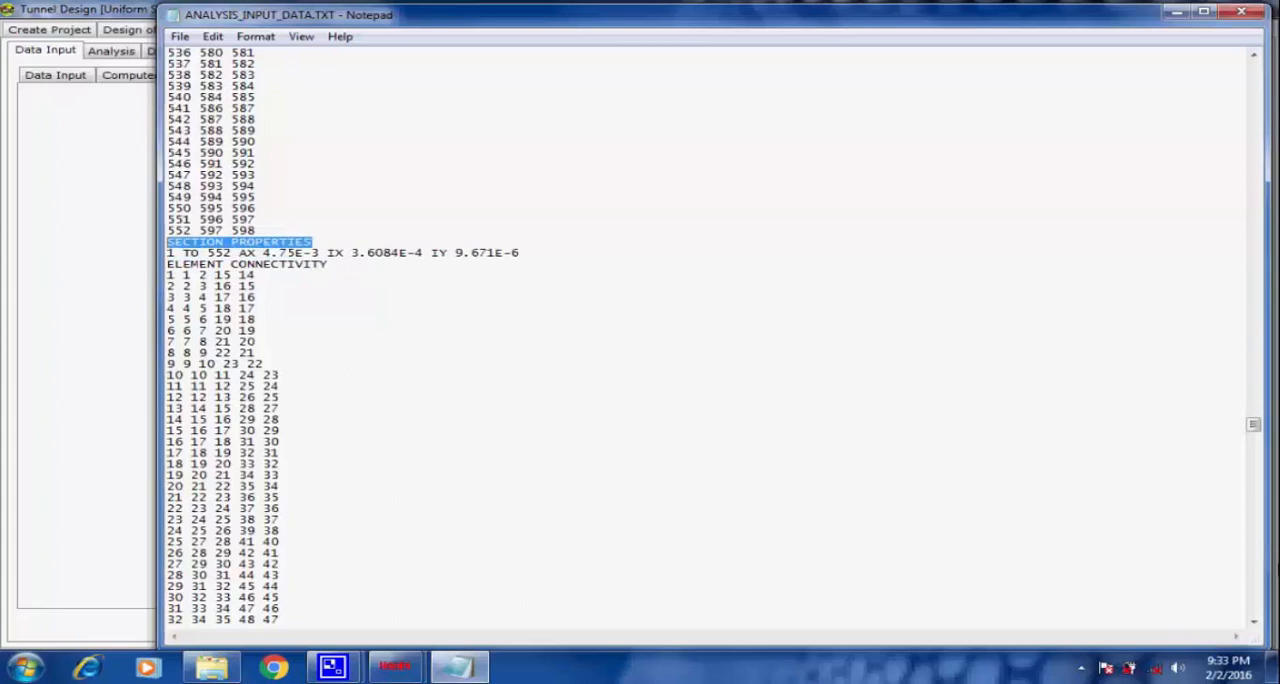
left_click(1190, 462)
Review the member incidence, joint coordinates, units and title line of the analysis input data, and close the file.
left_click_drag(1254, 427, 1238, 265)
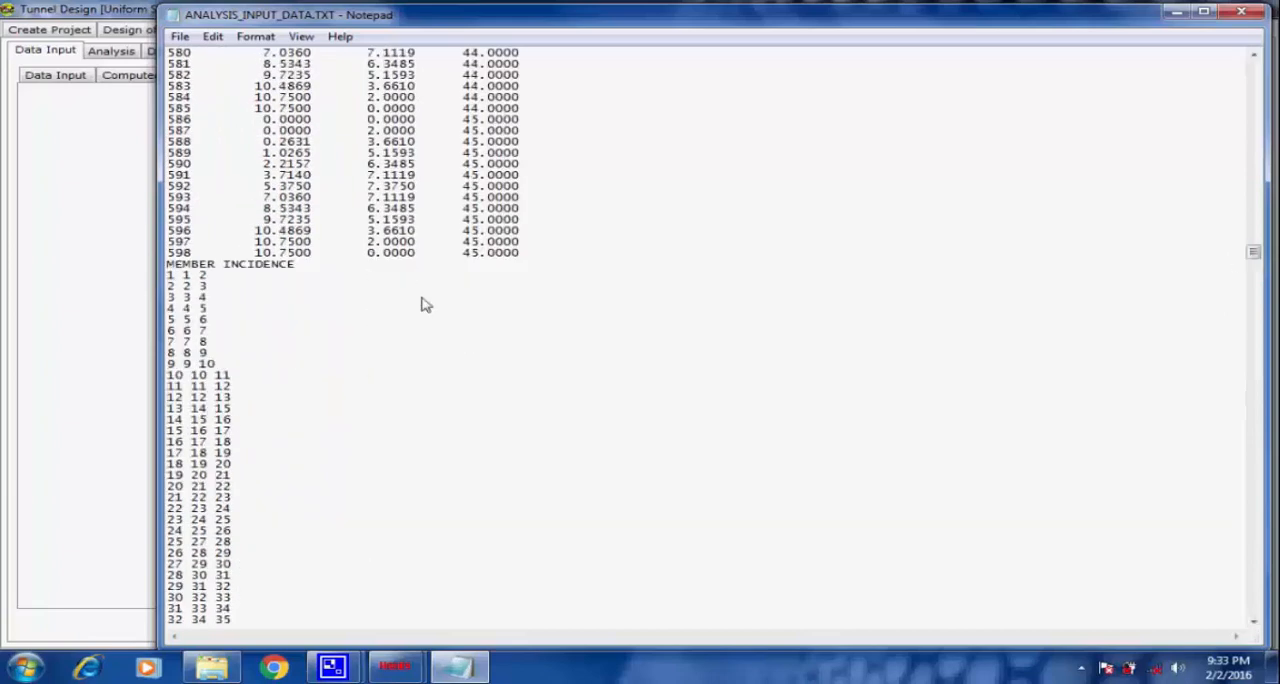
left_click_drag(298, 264, 132, 270)
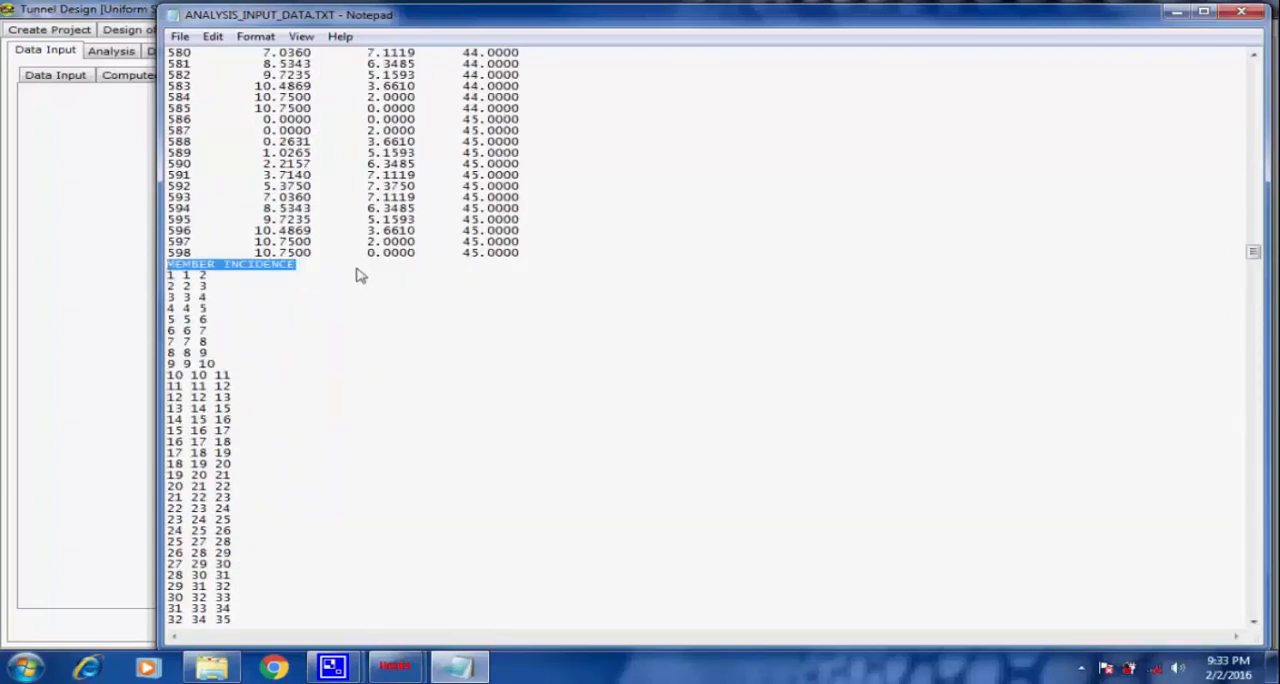
left_click(356, 266)
left_click_drag(1253, 250, 1253, 60)
left_click_drag(258, 99, 118, 95)
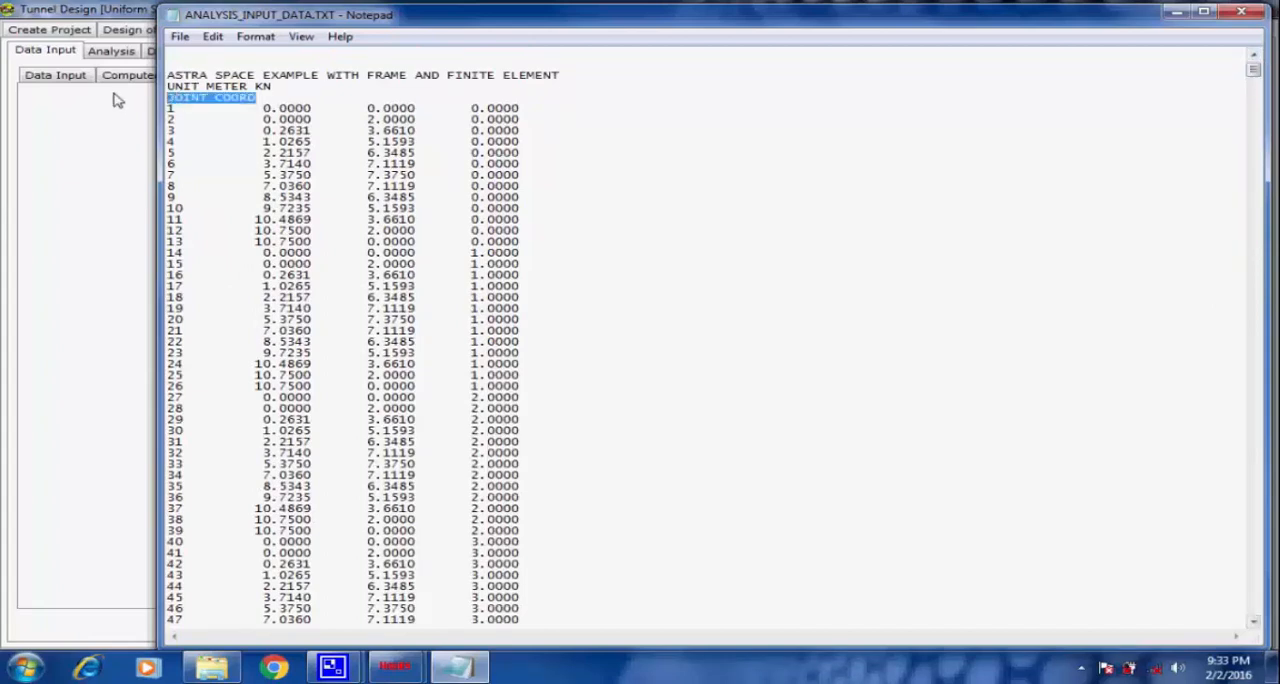
left_click_drag(274, 87, 122, 89)
left_click_drag(593, 79, 130, 77)
left_click(710, 92)
left_click(1241, 14)
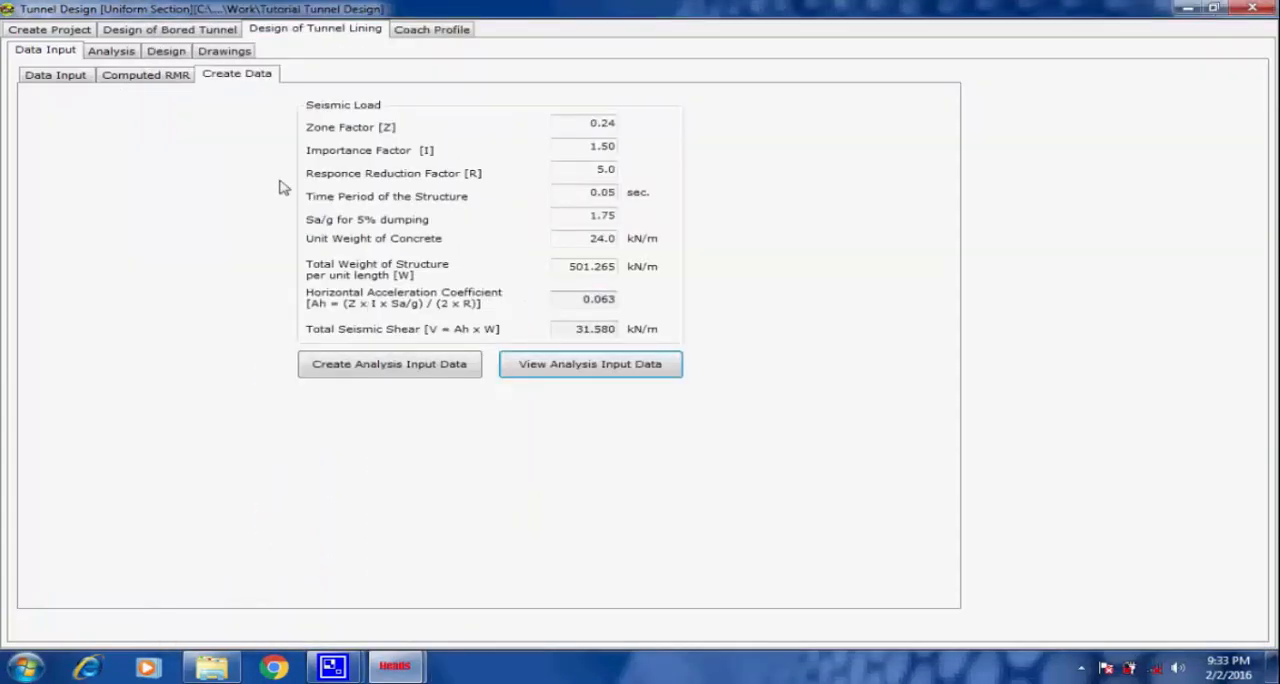
View the tunnel lining analysis model's geometry in 3D, orbiting and zooming around the arch and its supports.
left_click(117, 55)
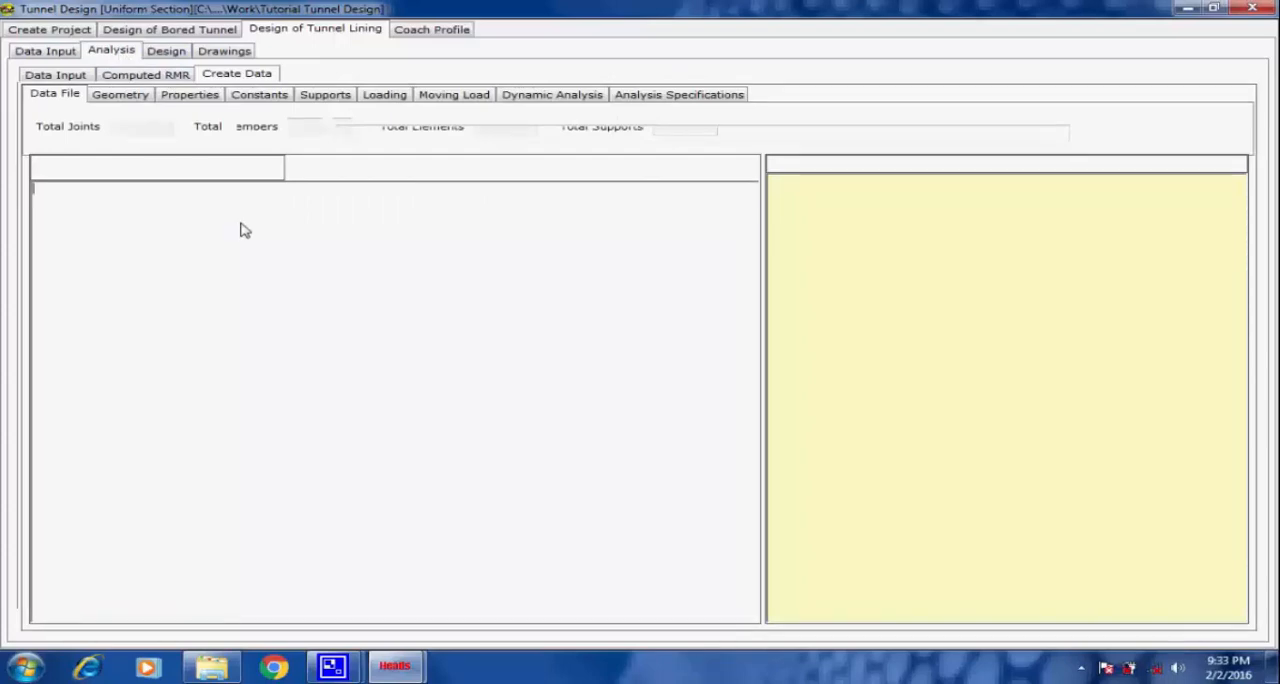
left_click(120, 95)
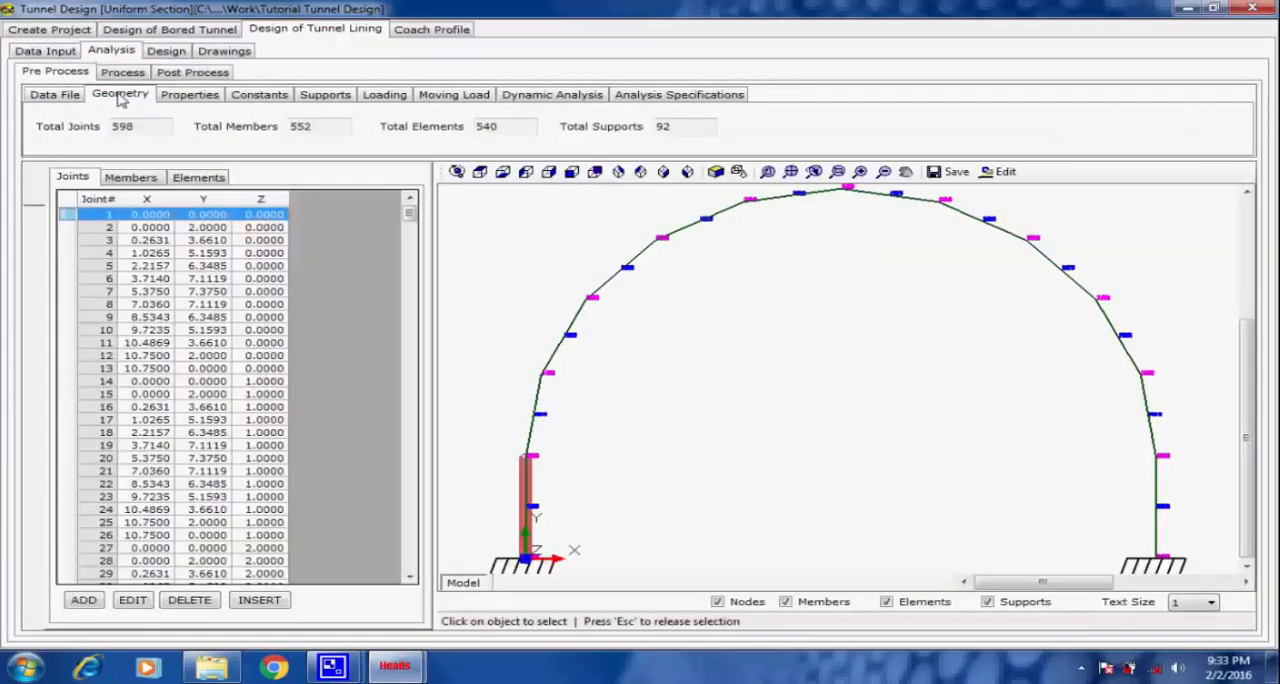
left_click(457, 172)
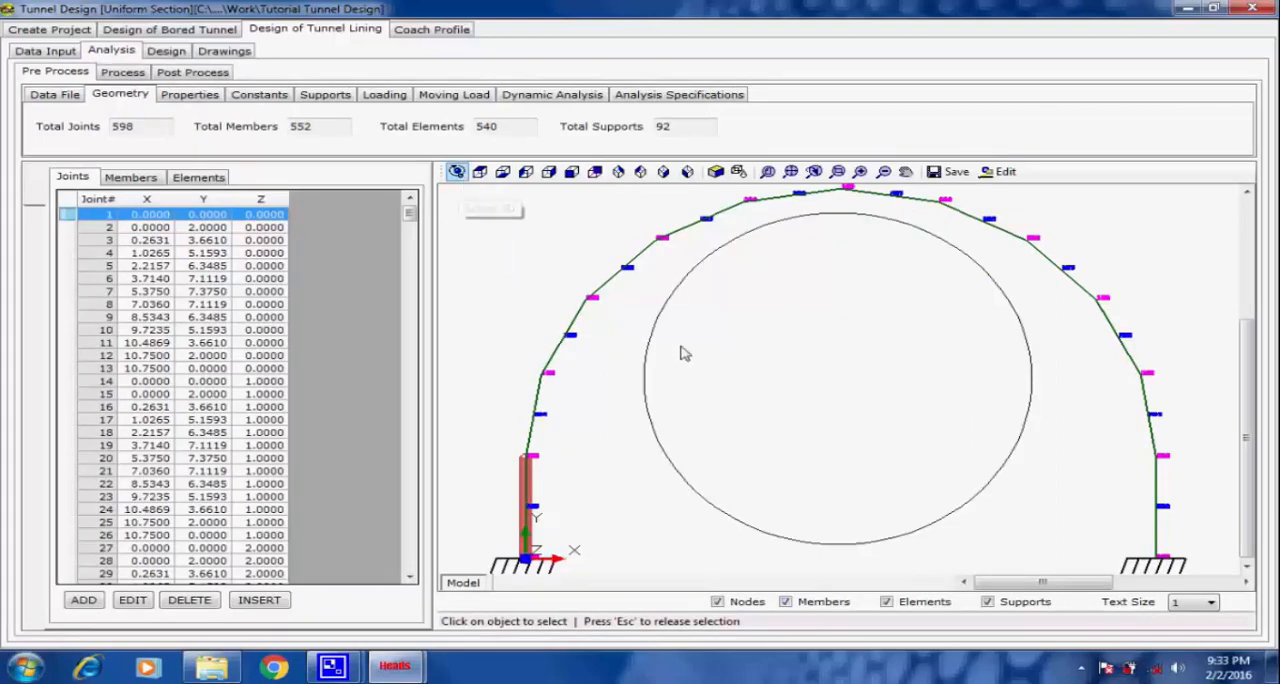
left_click_drag(718, 375, 740, 383)
scroll(740, 384, "down", 3)
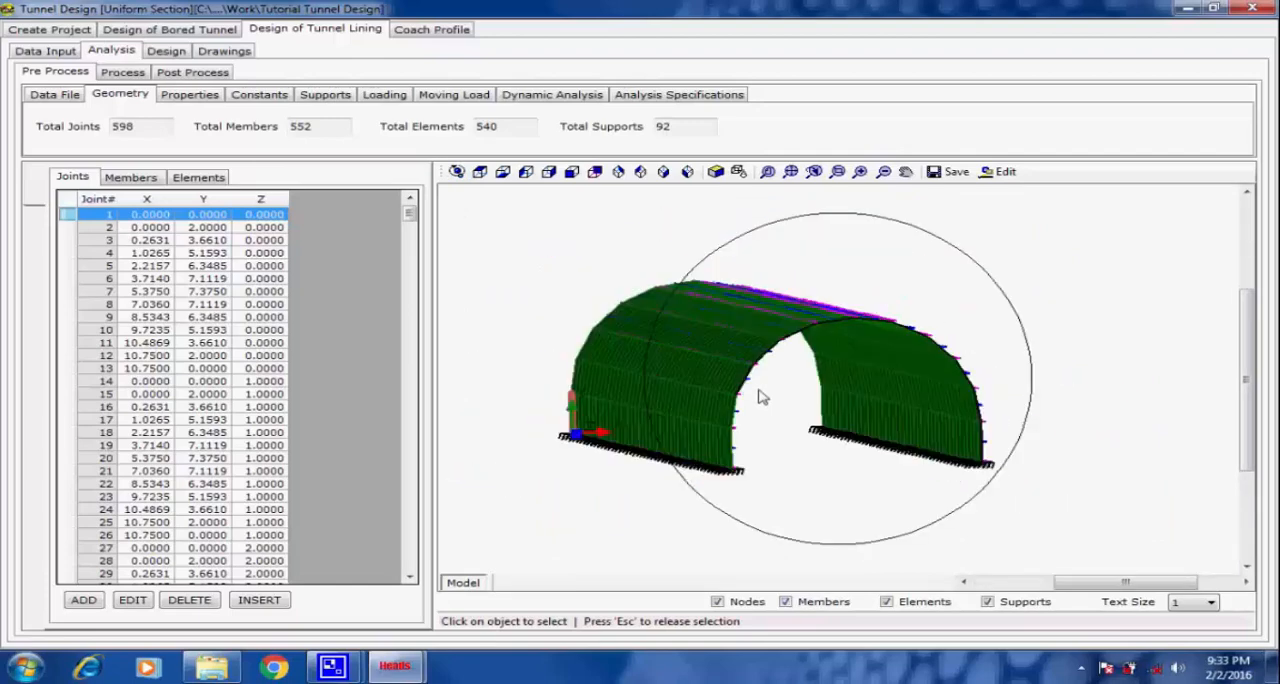
scroll(660, 367, "up", 3)
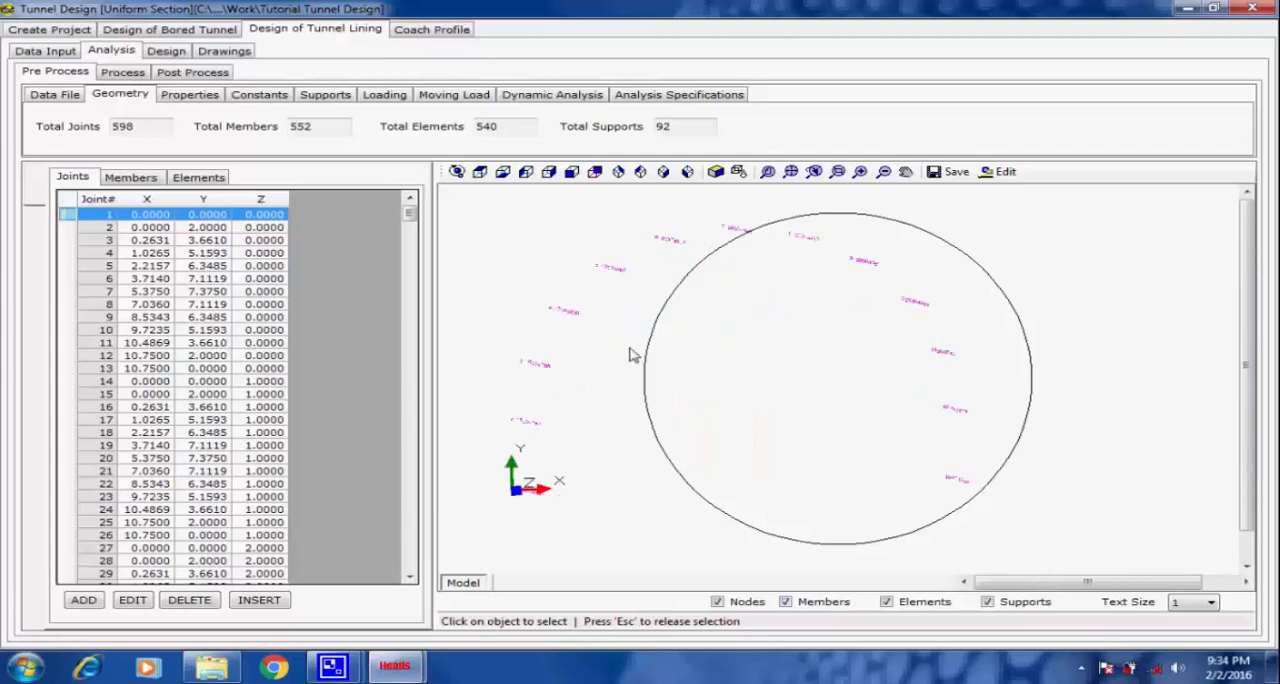
scroll(634, 353, "up", 1)
scroll(681, 367, "down", 2)
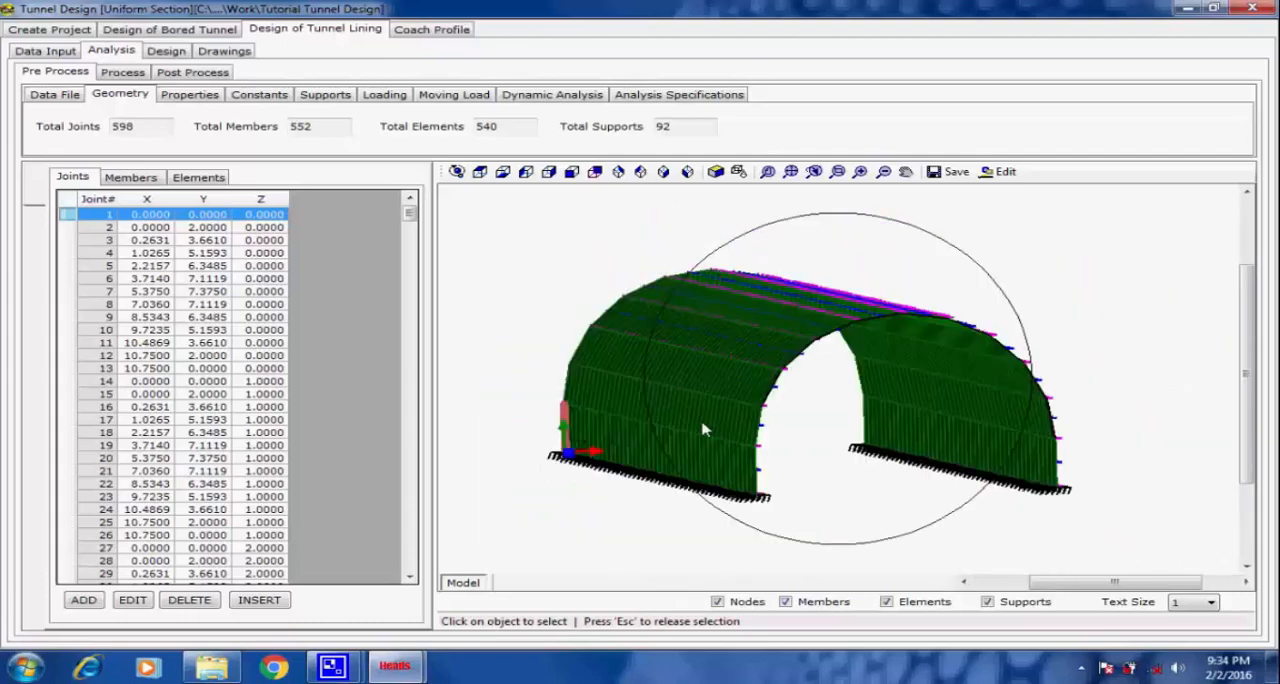
scroll(712, 429, "up", 1)
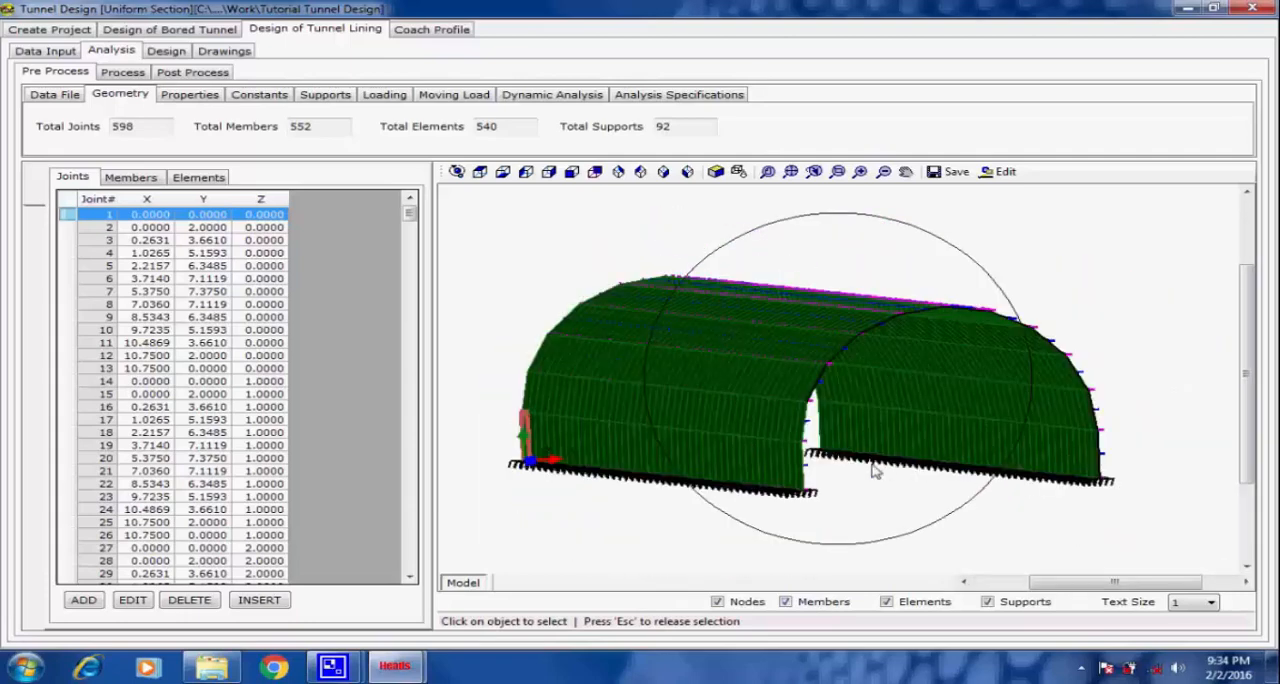
scroll(862, 473, "up", 1)
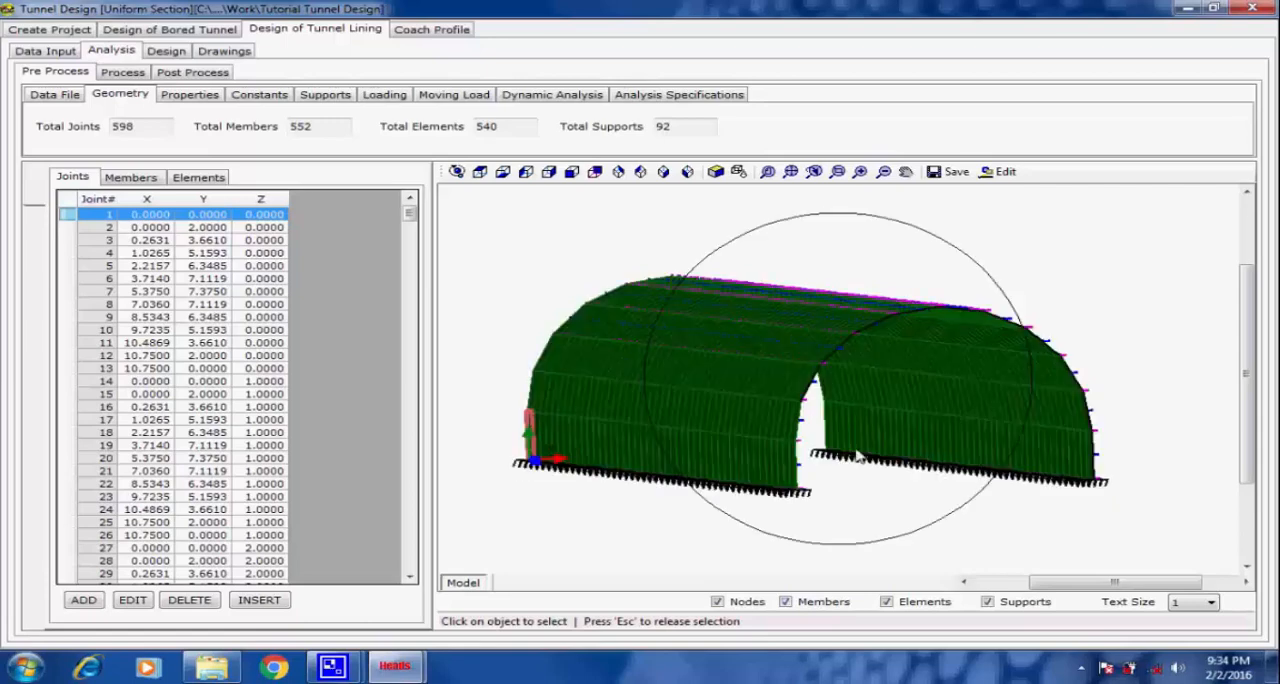
scroll(858, 456, "down", 2)
scroll(816, 455, "up", 3)
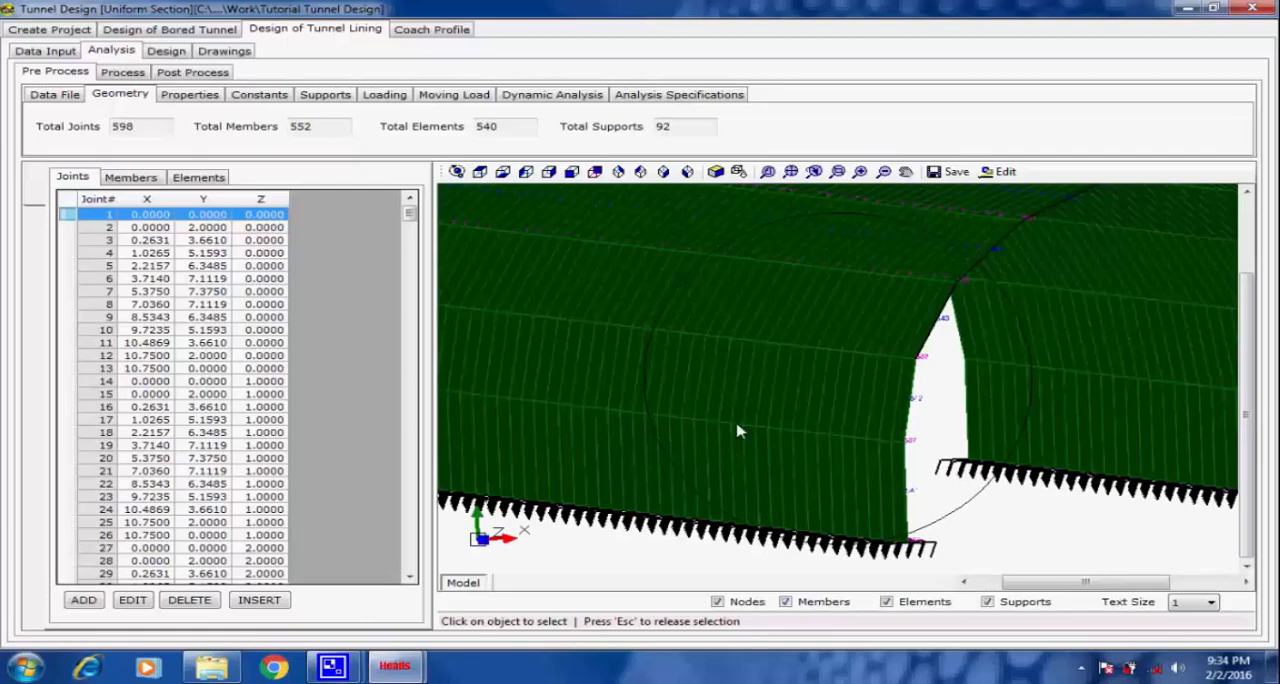
scroll(737, 431, "down", 3)
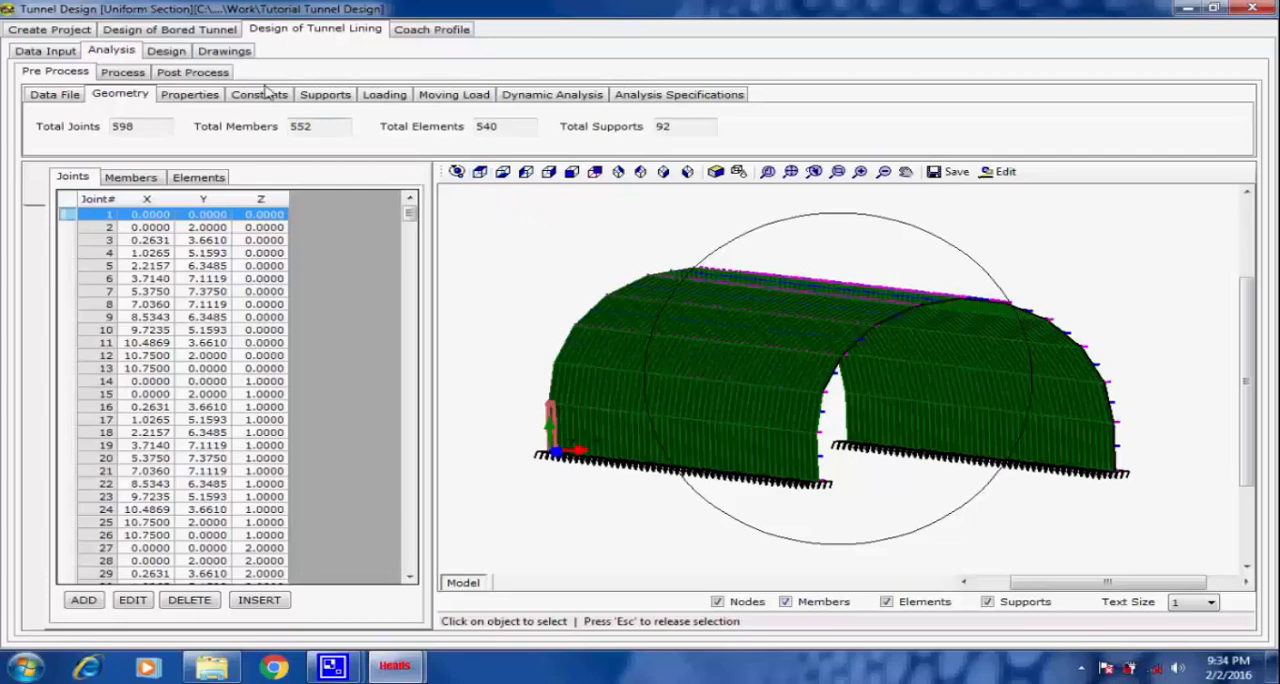
Review the model's properties, constants, supports, loading, moving load, dynamic analysis and analysis specifications.
left_click(211, 97)
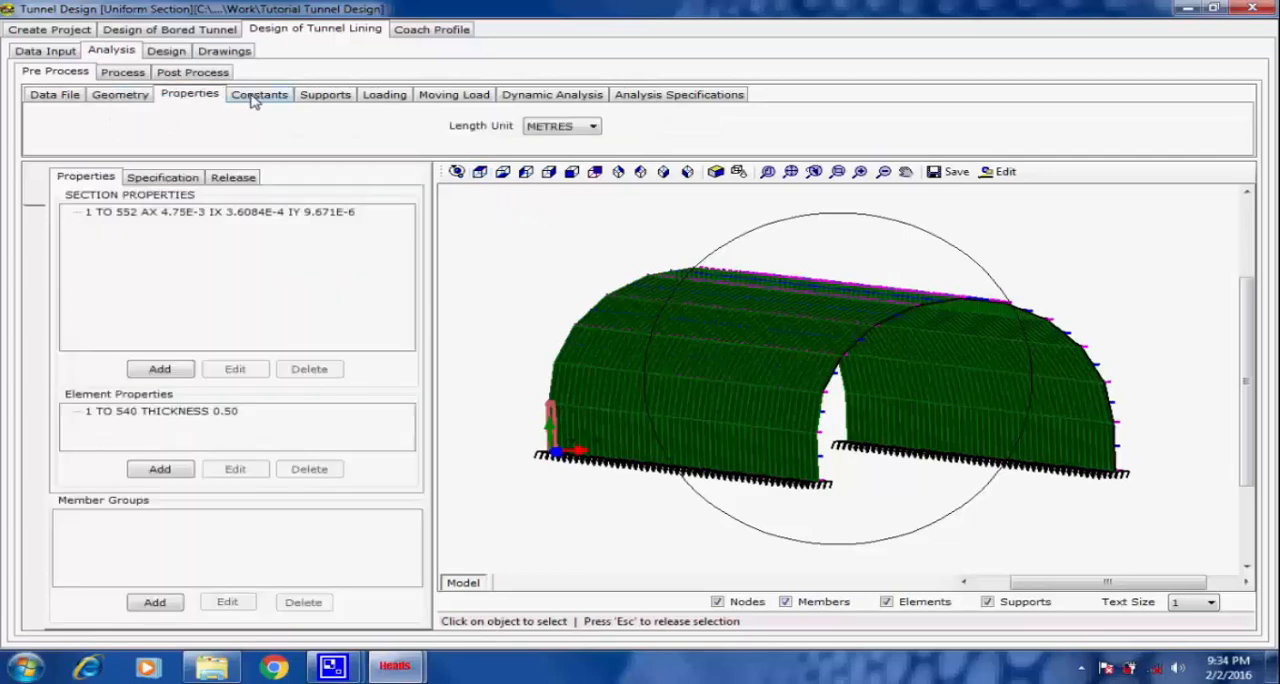
left_click(254, 101)
left_click(334, 103)
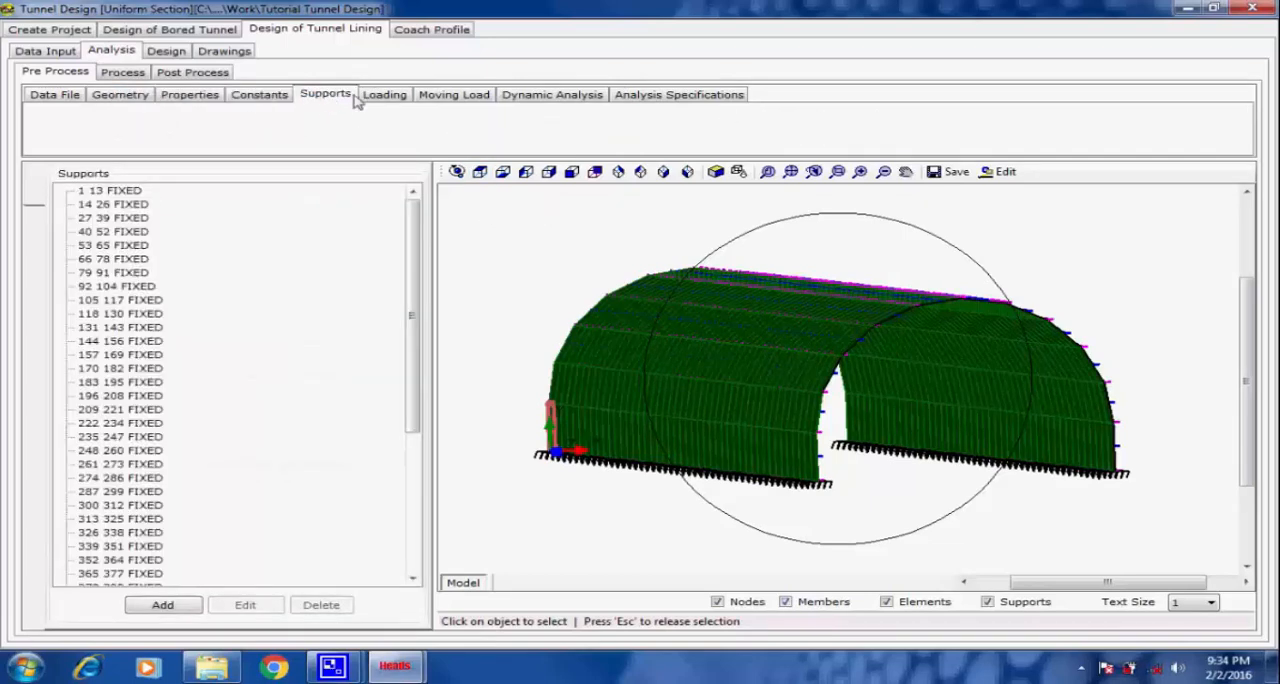
left_click(386, 98)
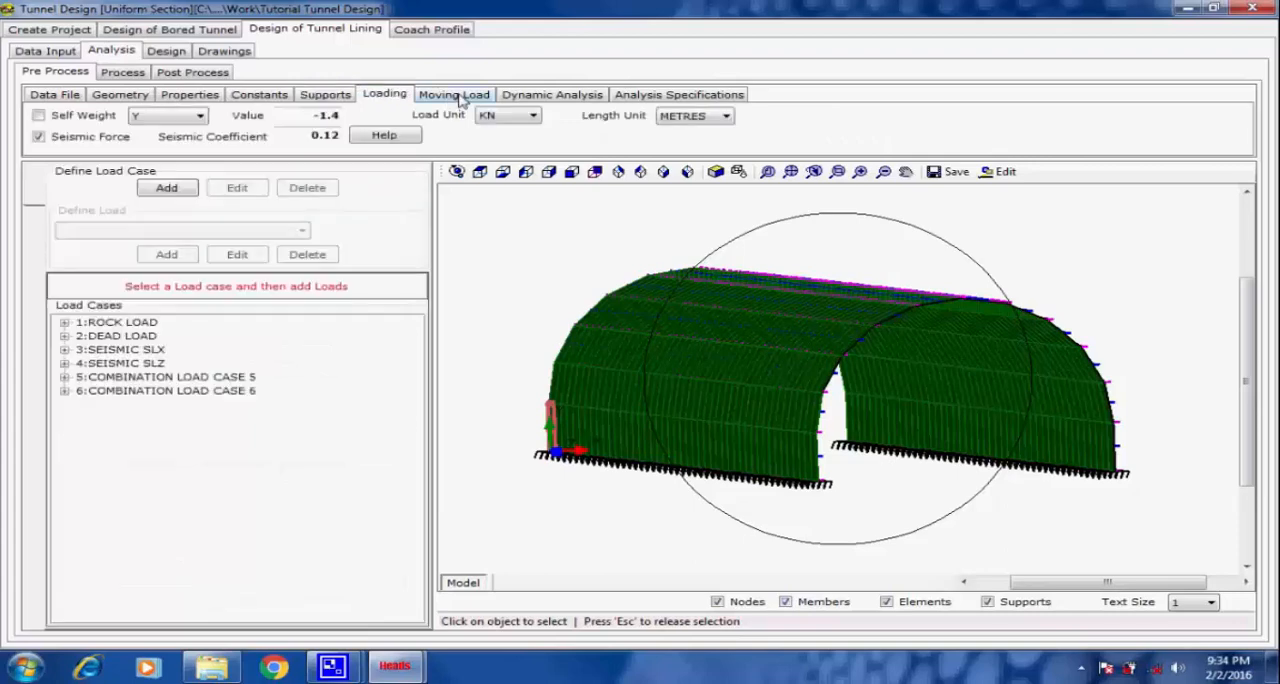
left_click(468, 99)
left_click(533, 99)
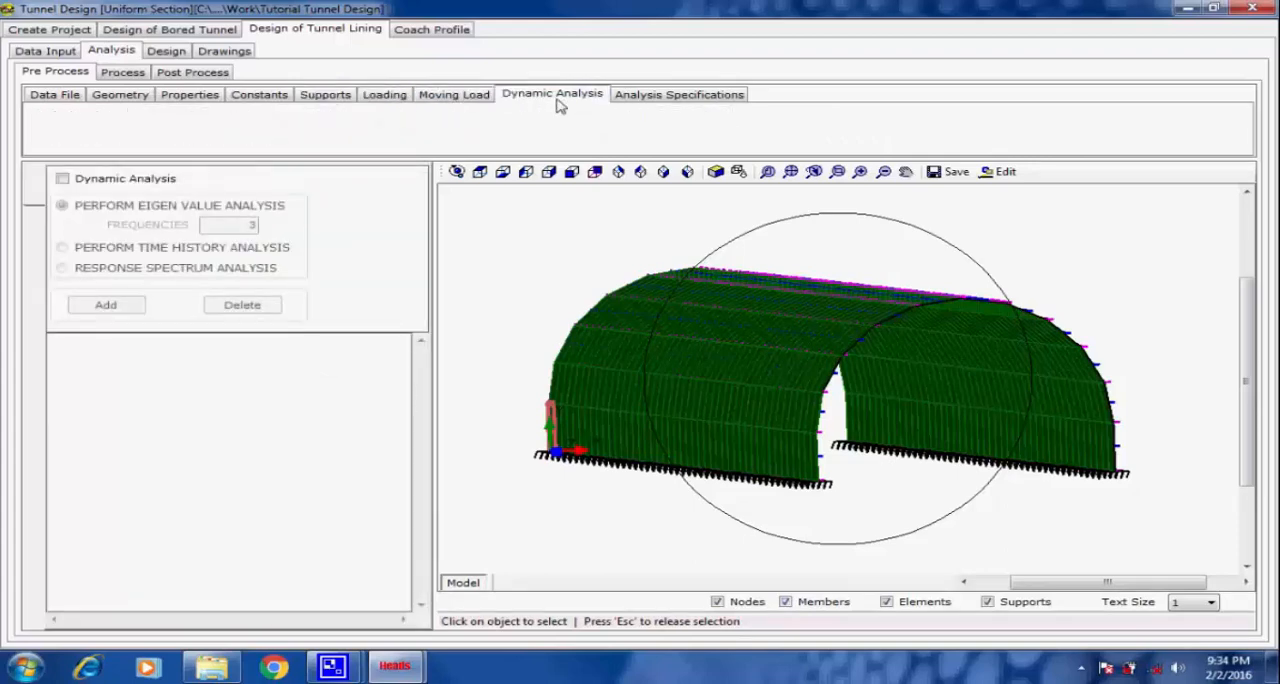
left_click(640, 97)
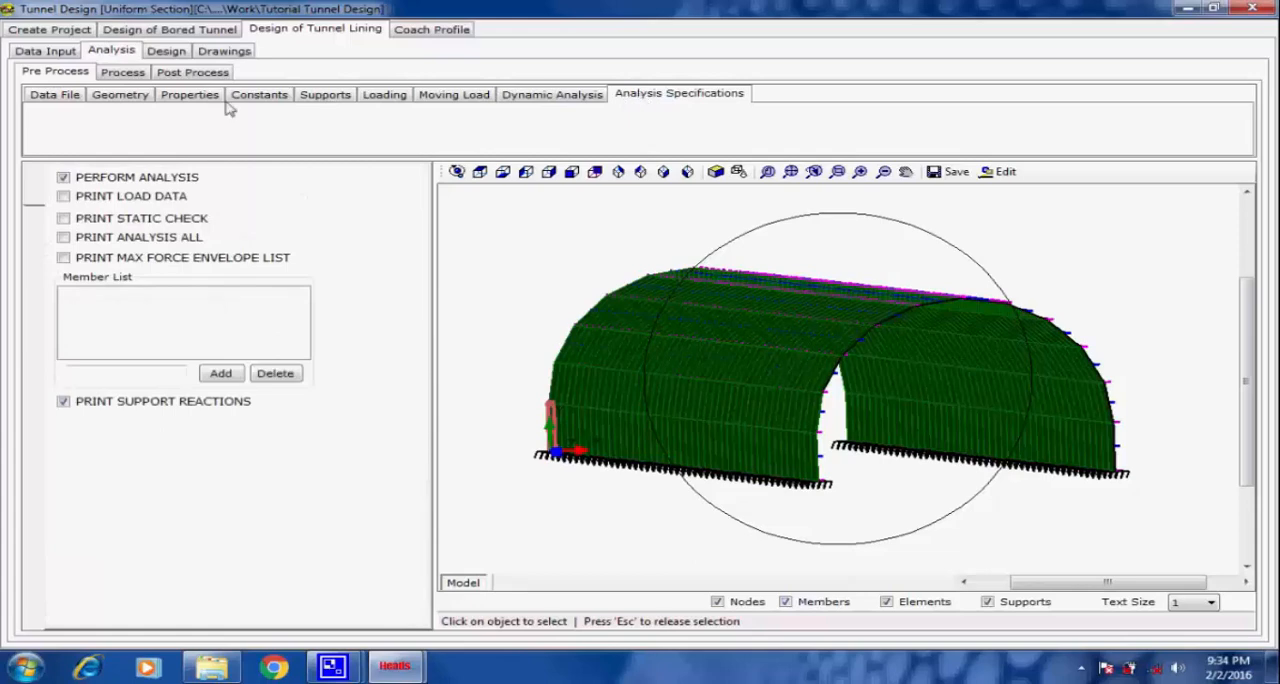
Go to the analysis processing stage, open the analysis input data for a look, and close the file.
left_click(121, 74)
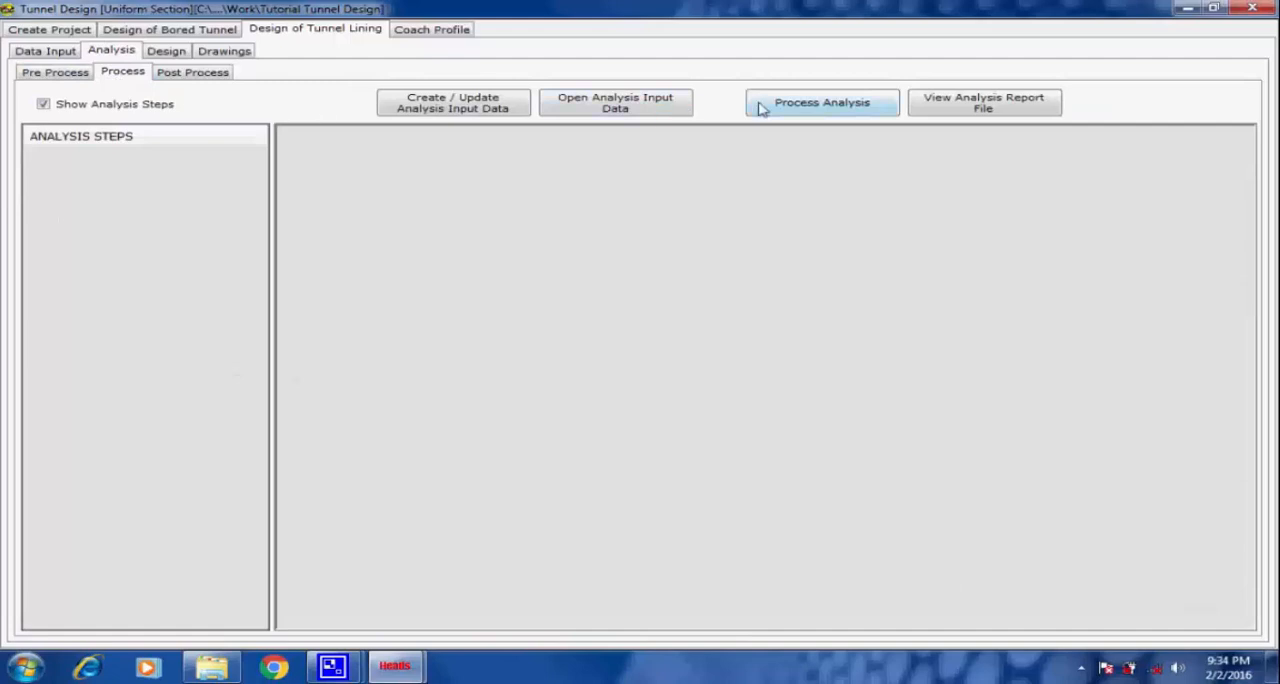
left_click(636, 107)
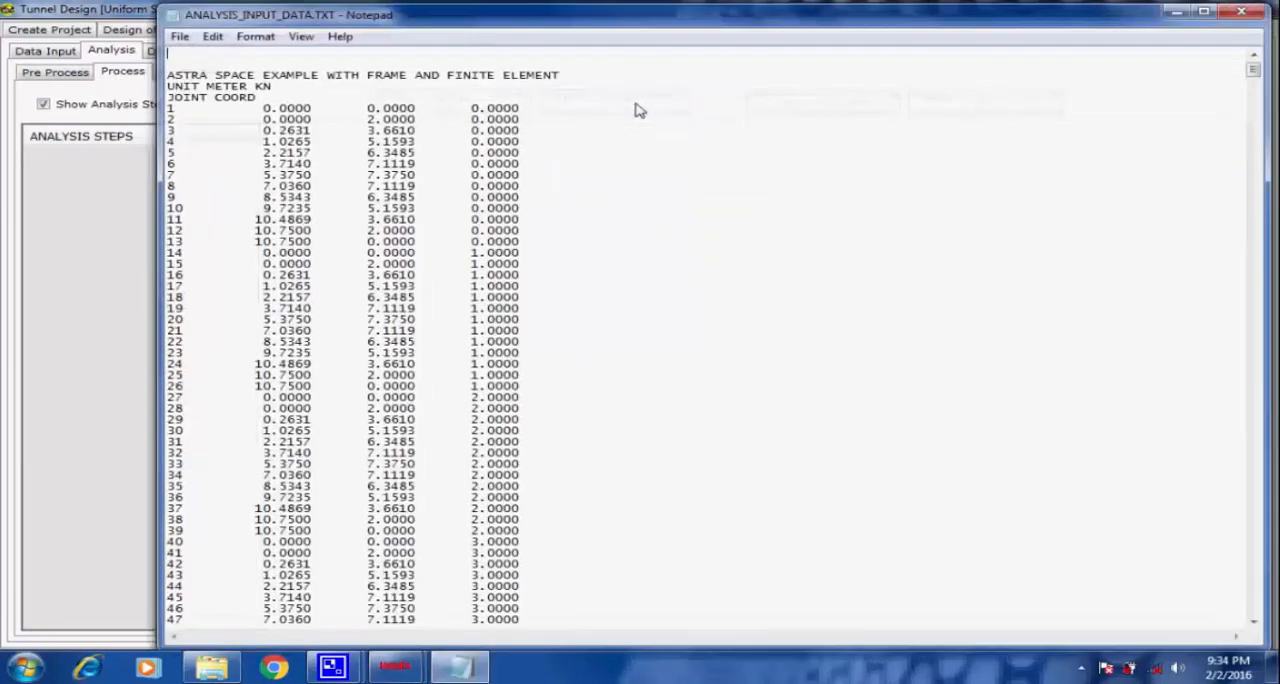
left_click(1239, 16)
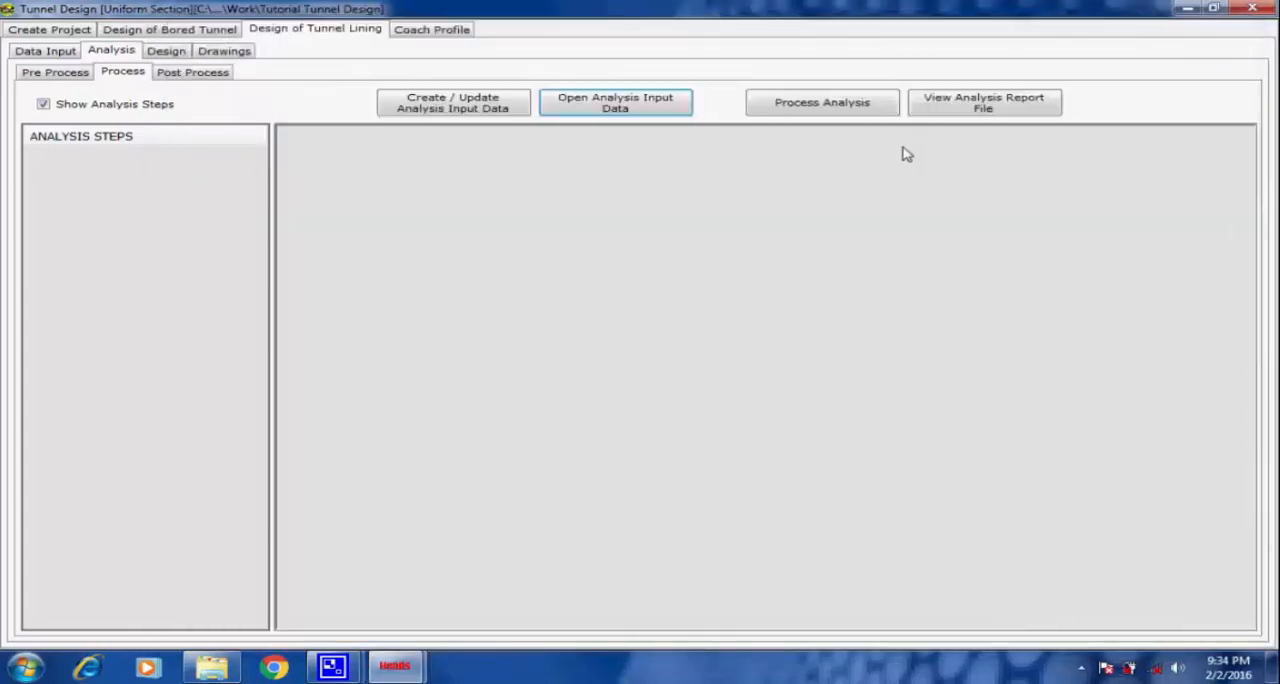
Process the tunnel lining analysis for all load cases and accept writing the results to the analysis report.
left_click(822, 106)
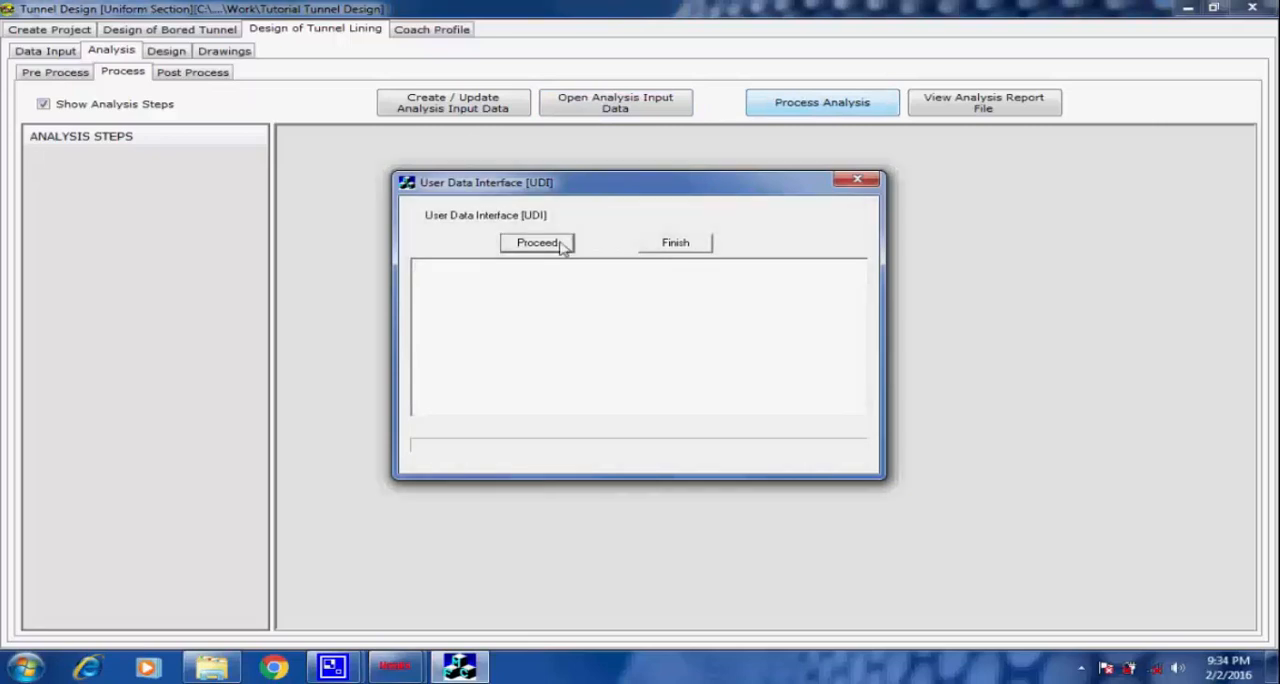
left_click(560, 247)
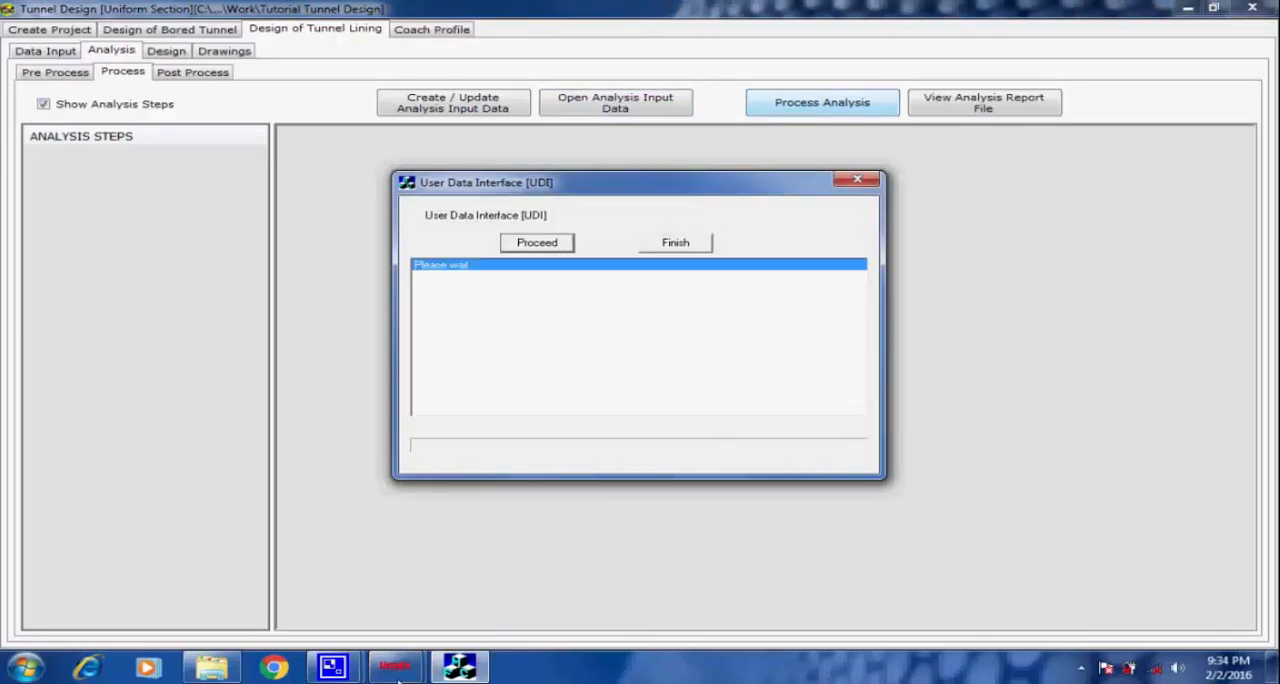
left_click(332, 667)
left_click(270, 587)
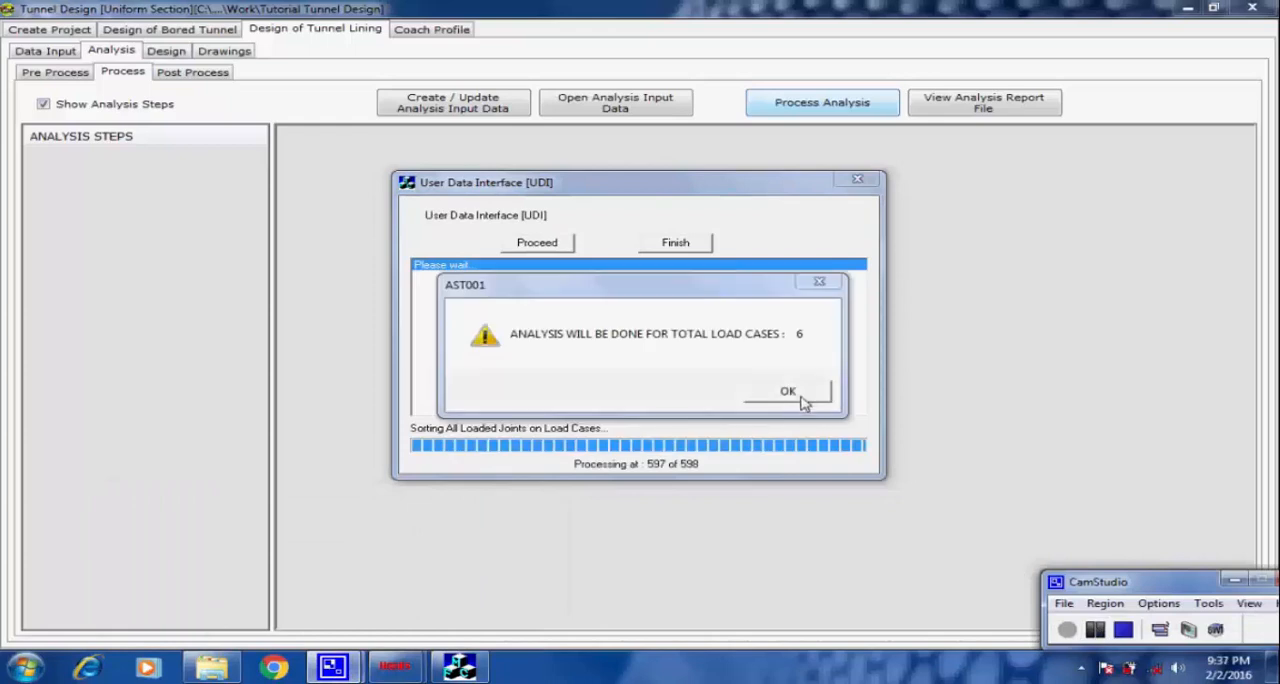
left_click(802, 393)
left_click(712, 302)
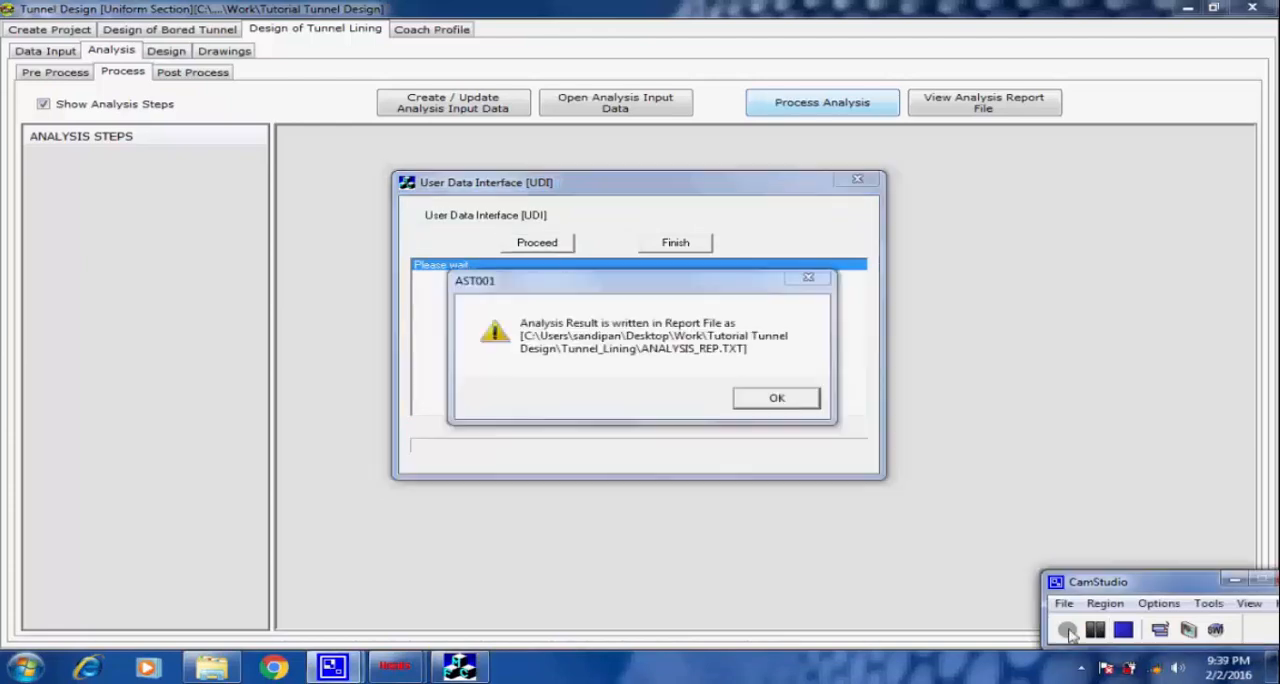
left_click(797, 403)
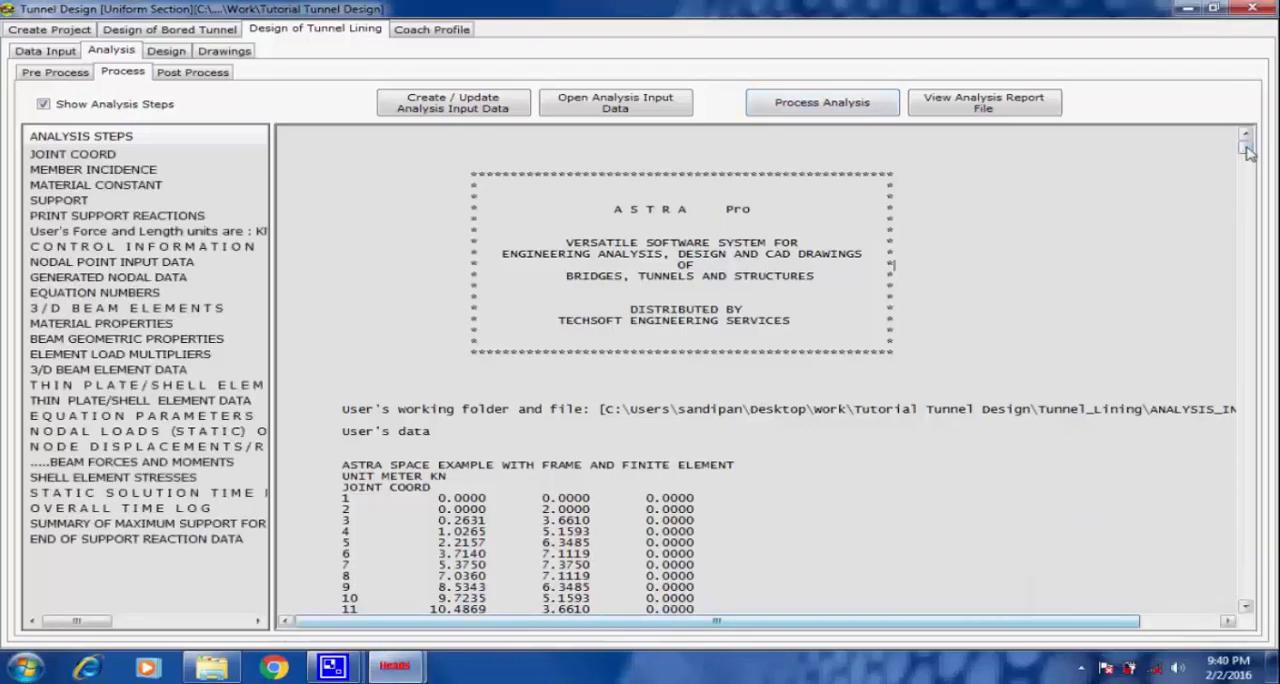
Review the nodal loads and the beam forces and moments in the analysis report, highlighting the results of beam 87.
left_click_drag(1245, 148, 1242, 238)
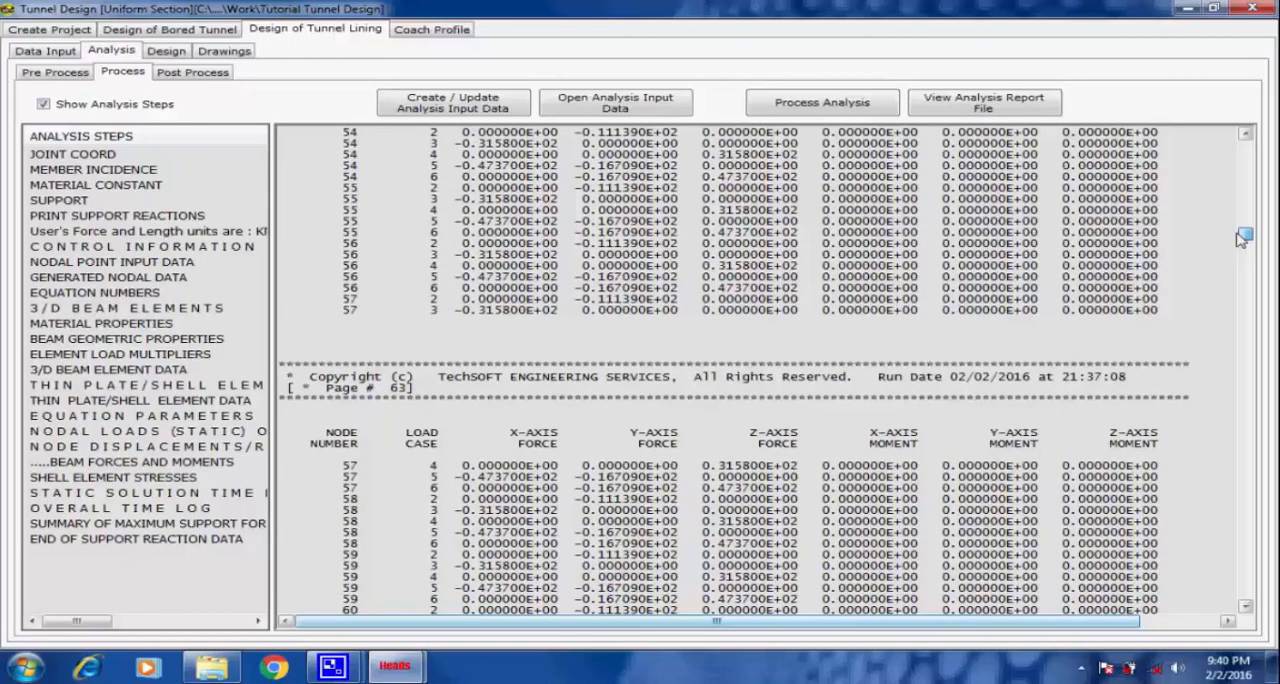
left_click_drag(1242, 238, 1248, 381)
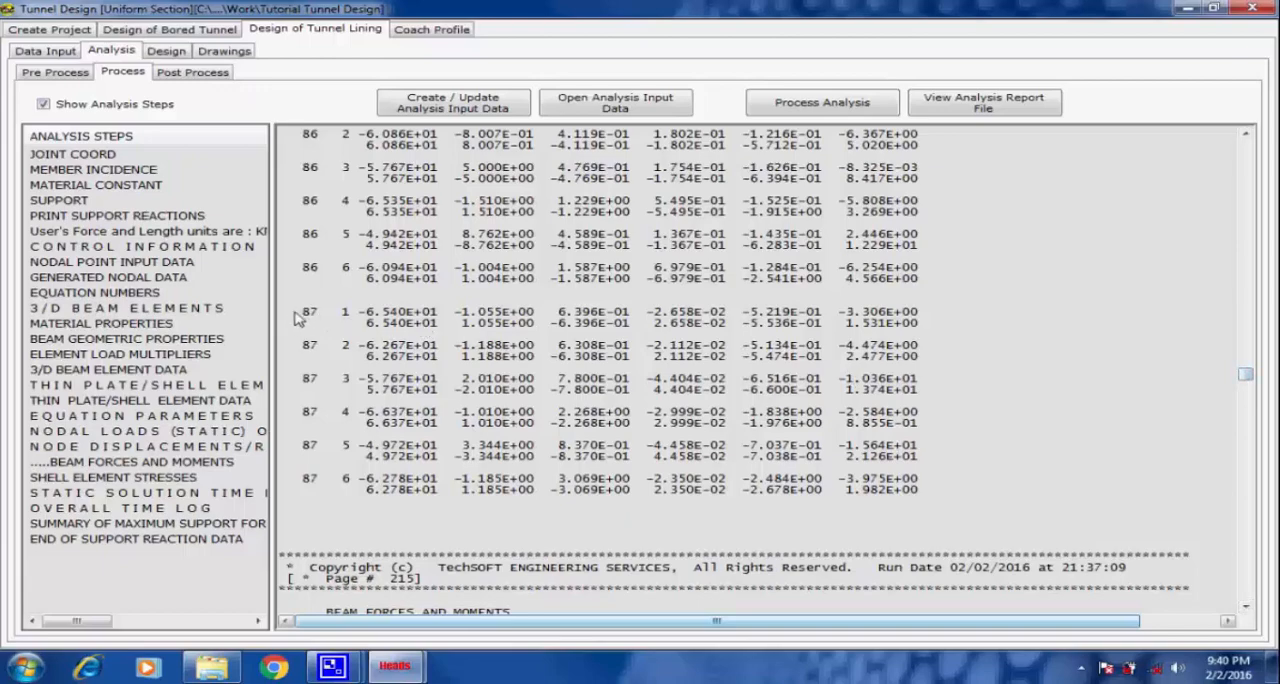
left_click_drag(296, 318, 945, 506)
scroll(943, 508, "down", 2)
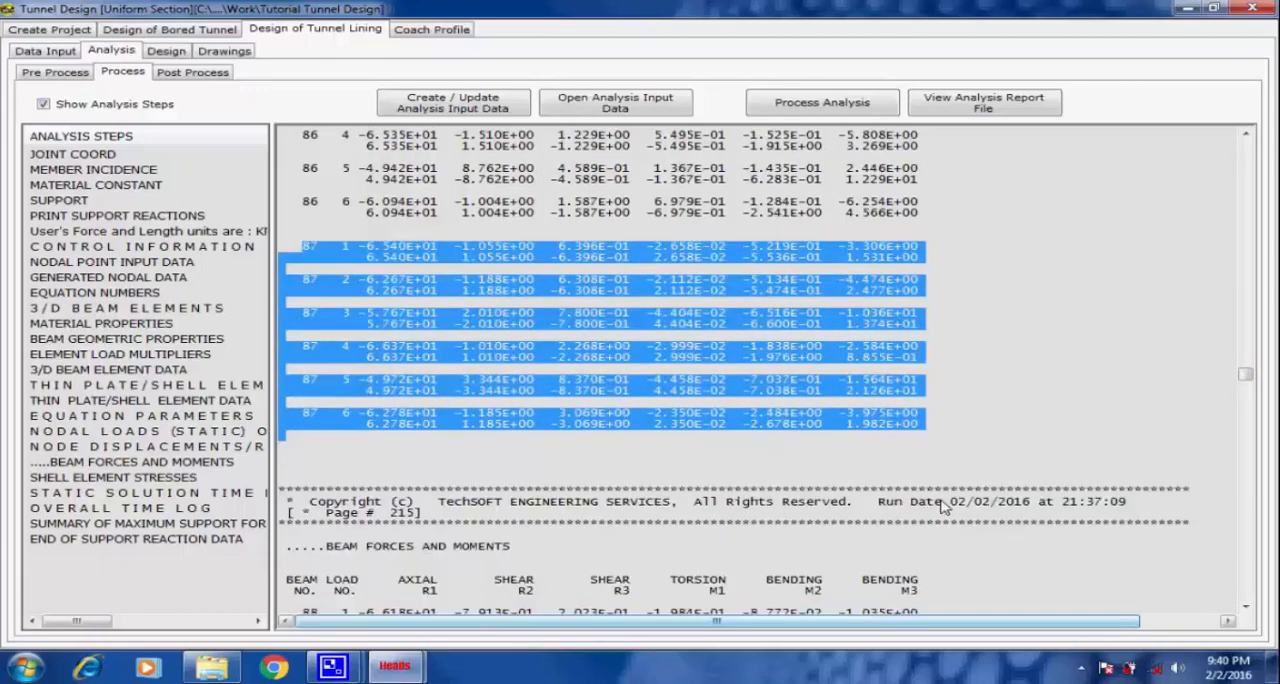
scroll(940, 503, "down", 12)
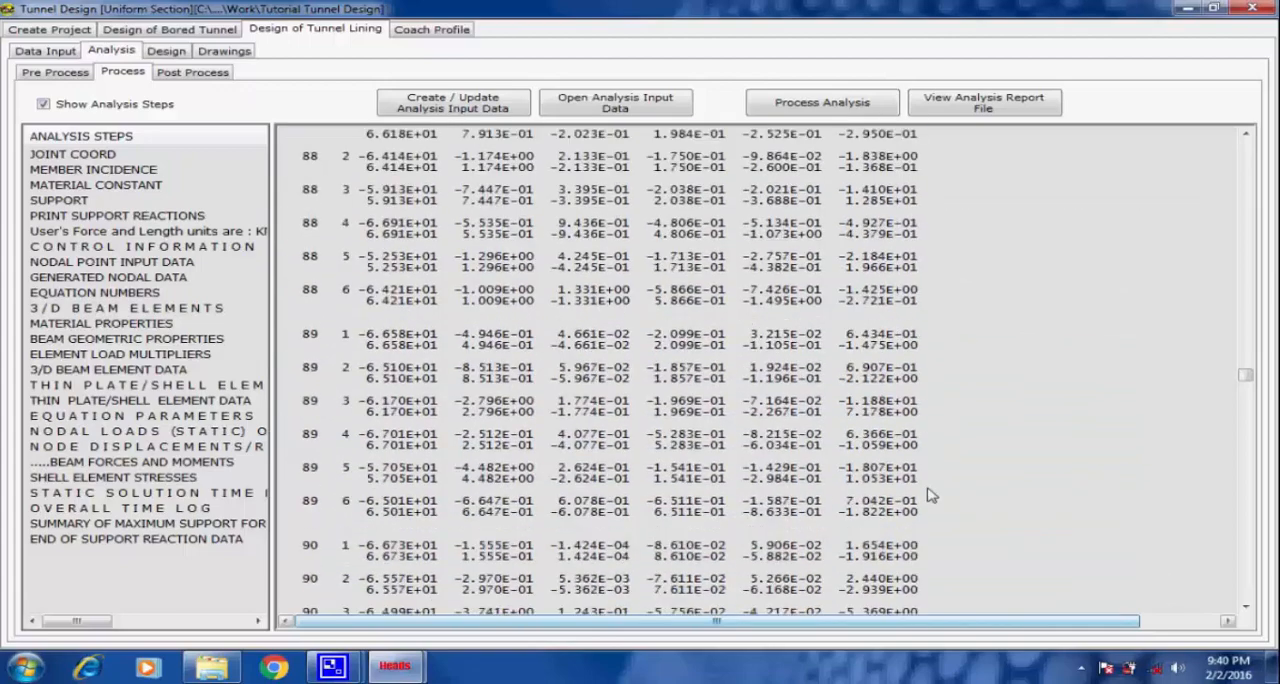
scroll(930, 495, "down", 3)
left_click_drag(290, 412, 930, 603)
scroll(951, 583, "down", 11)
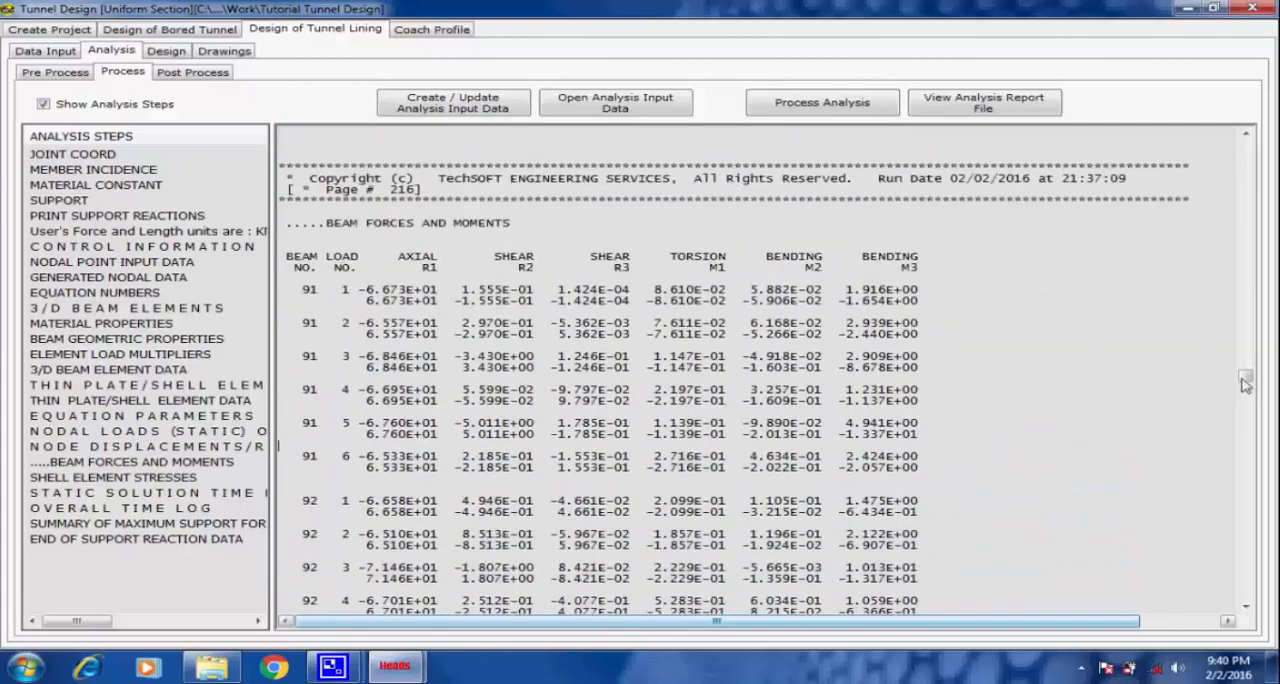
Review the shell element stresses and the solution time logs in the analysis report.
left_click_drag(1246, 378, 1217, 580)
scroll(1059, 537, "down", 5)
scroll(1059, 537, "down", 6)
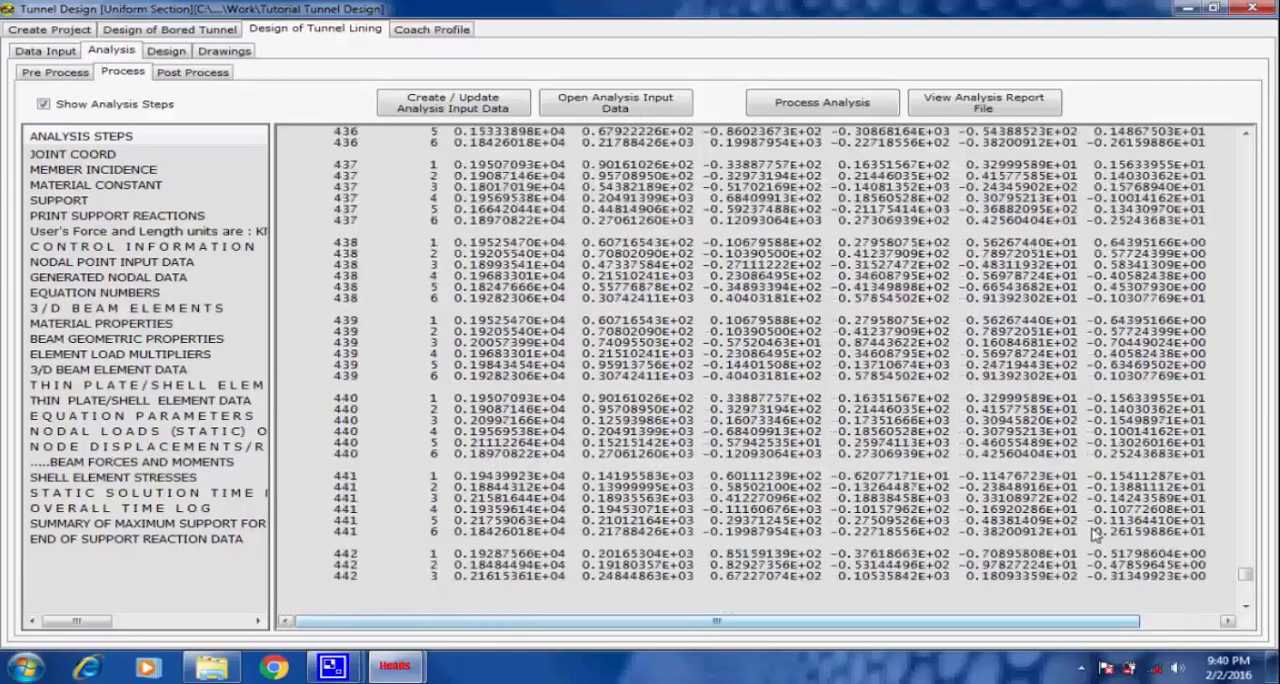
scroll(1183, 551, "down", 5)
left_click_drag(1247, 577, 1247, 597)
scroll(810, 532, "down", 10)
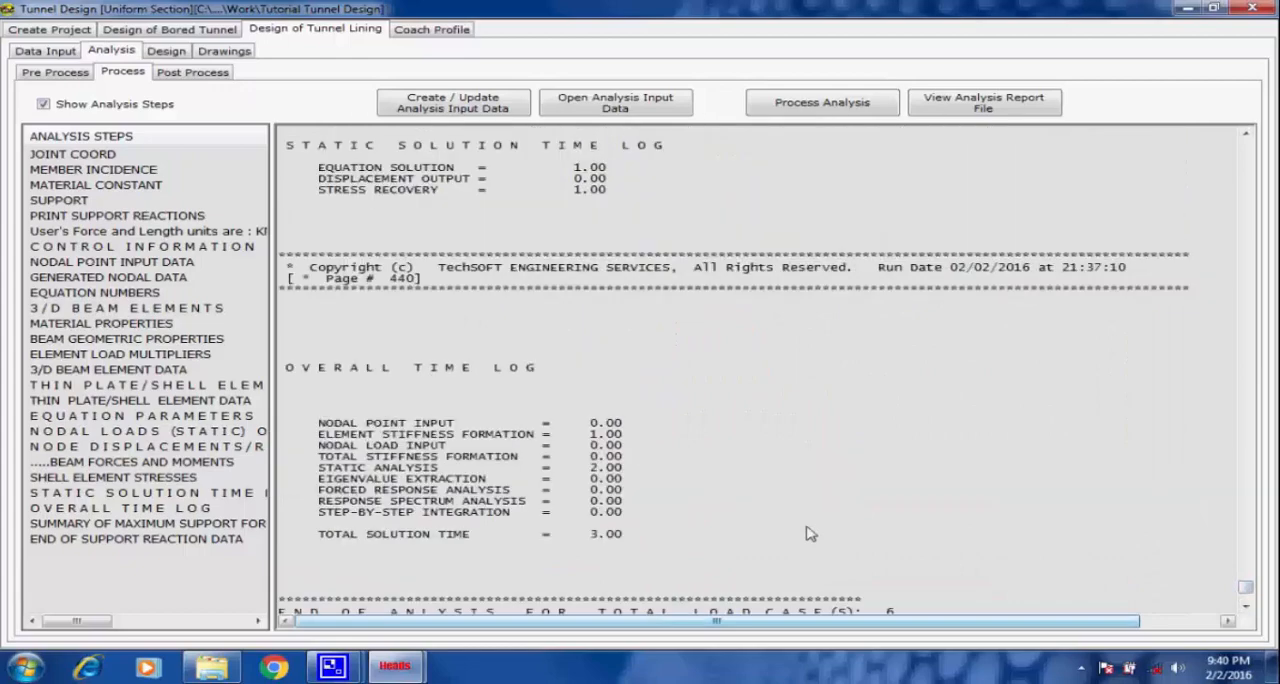
Examine the summary of maximum support forces in the analysis report, highlighting its heading, and return to the beam results.
scroll(810, 532, "down", 15)
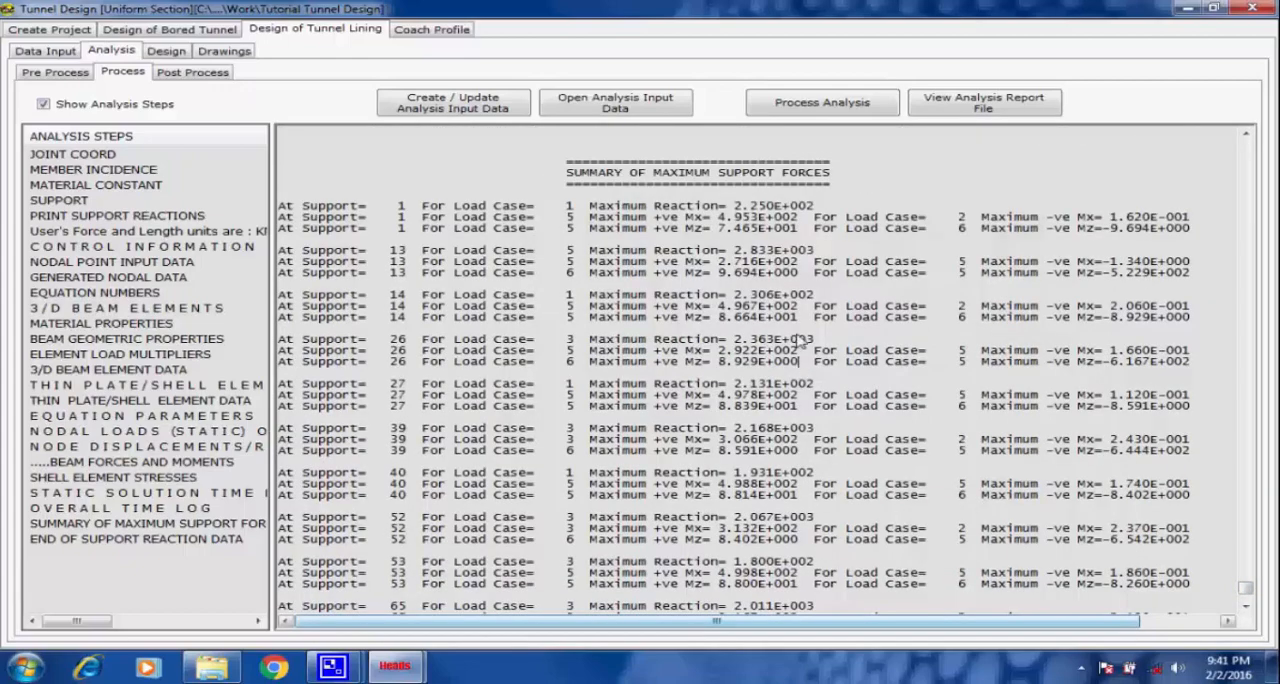
scroll(797, 272, "up", 1)
scroll(826, 265, "up", 1)
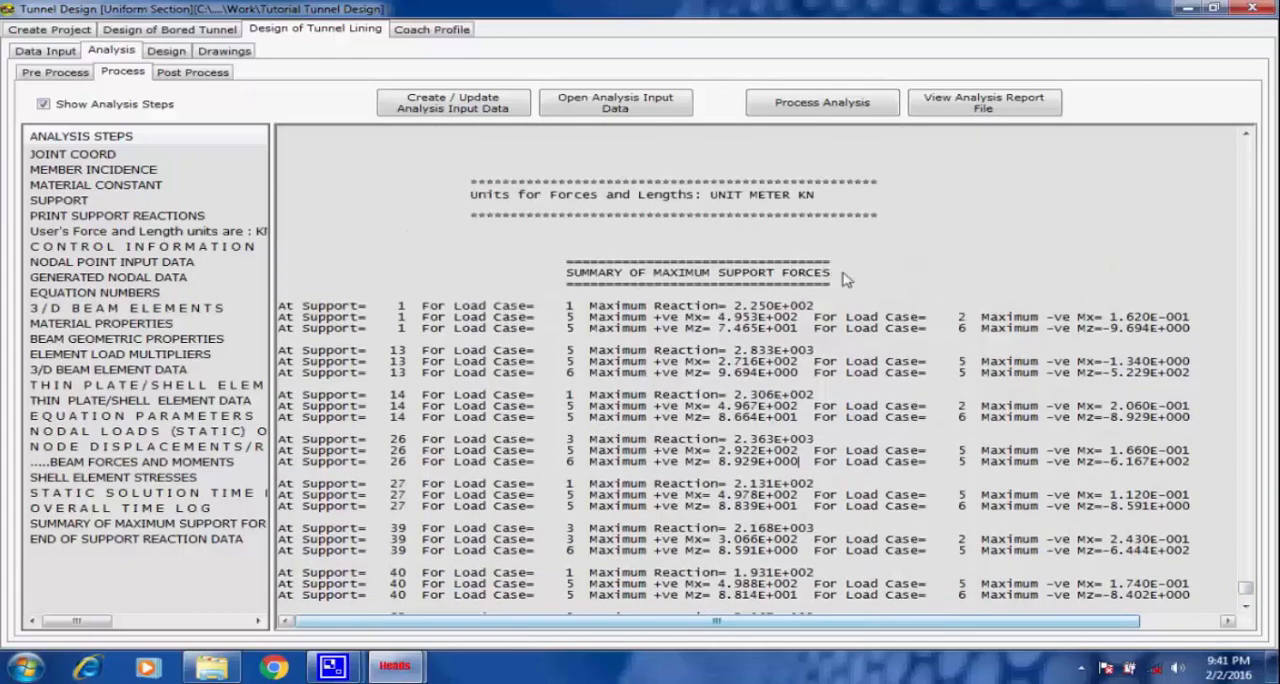
left_click_drag(842, 273, 566, 272)
left_click(841, 271)
left_click_drag(1246, 590, 1210, 230)
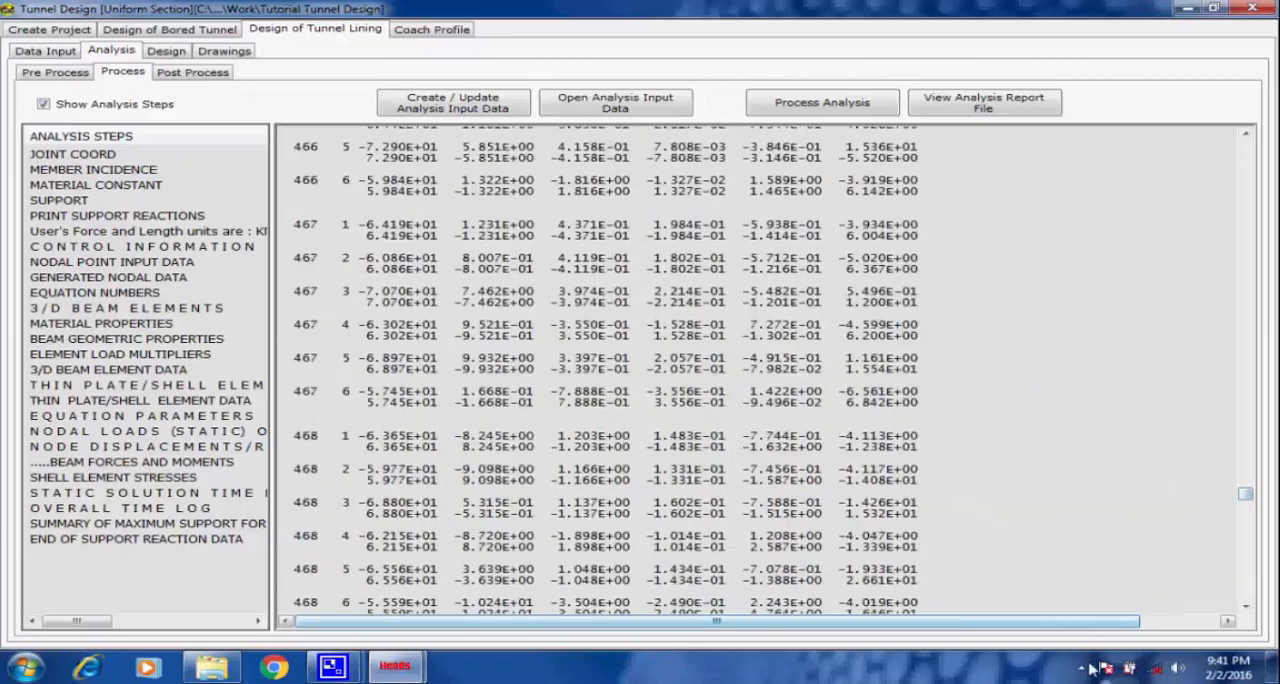
Open the post-processing results and view the analysed tunnel lining model enlarged in 3D.
left_click(337, 668)
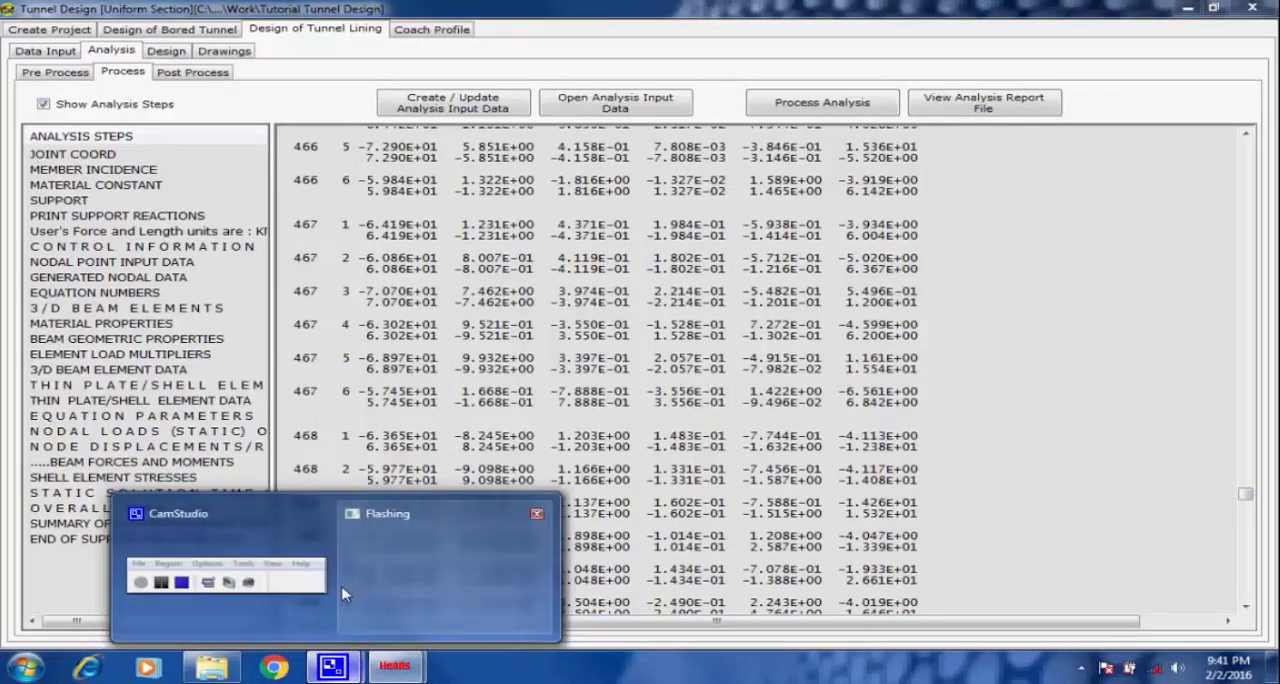
left_click(306, 592)
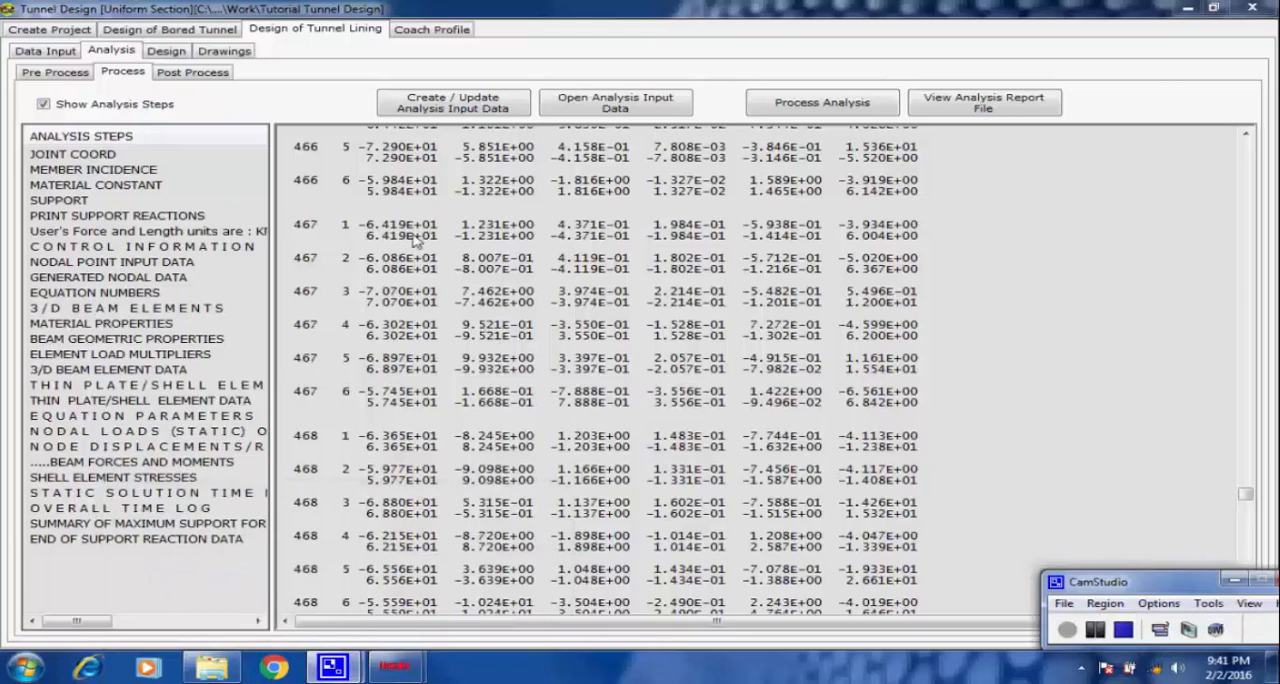
left_click(195, 73)
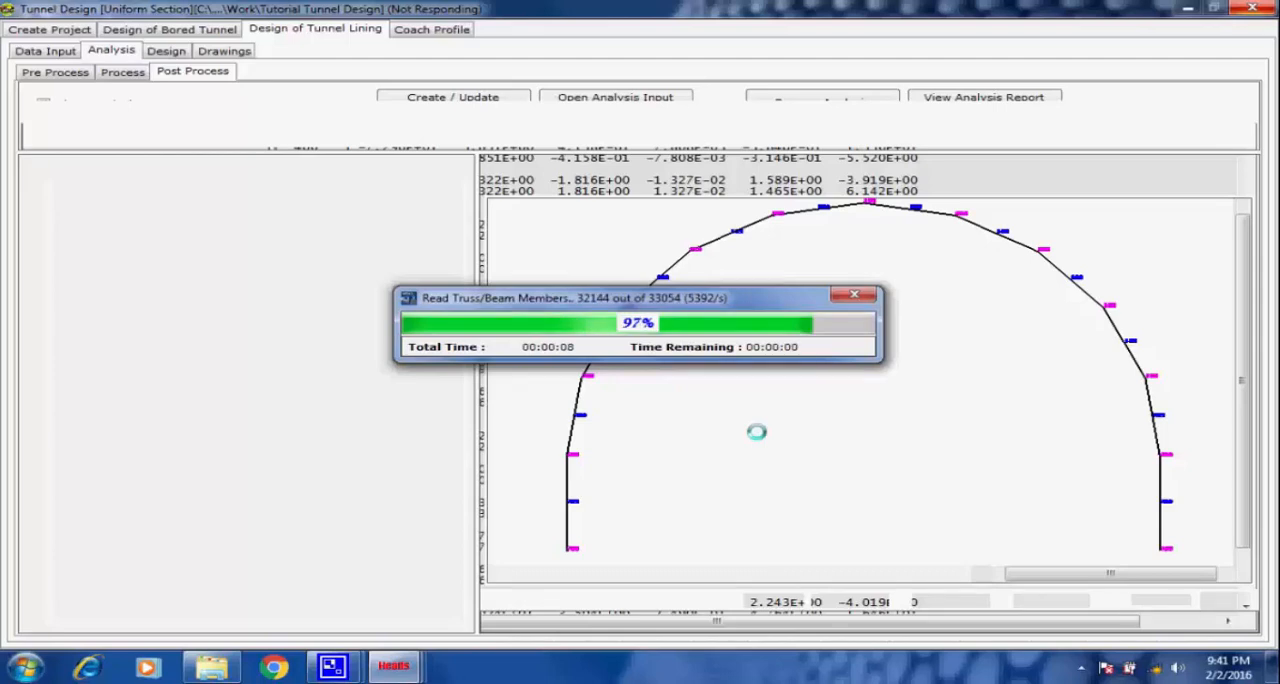
left_click(330, 672)
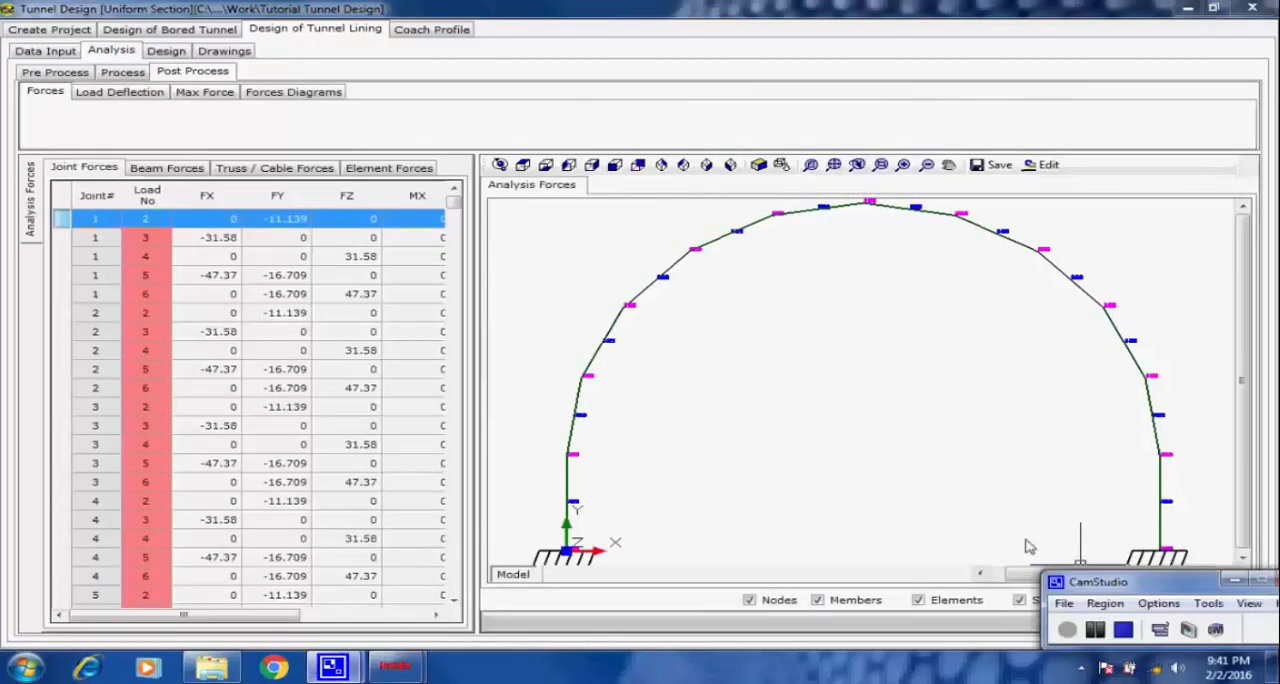
left_click(826, 357)
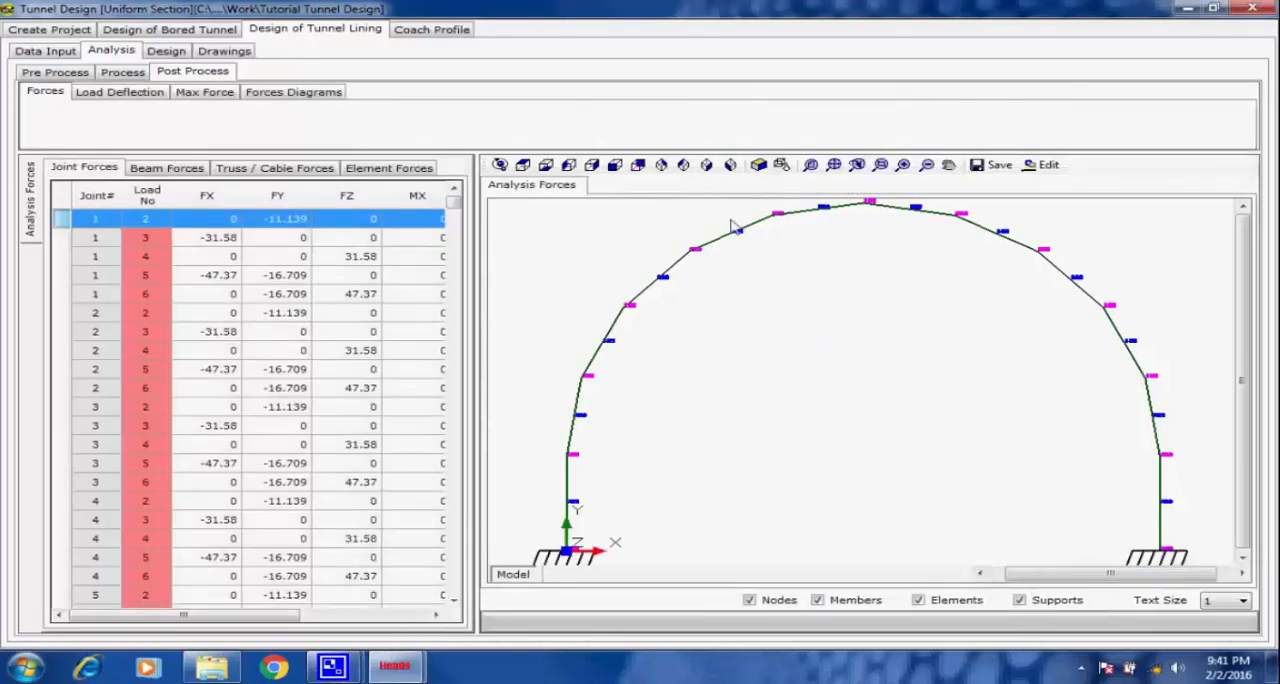
left_click(500, 166)
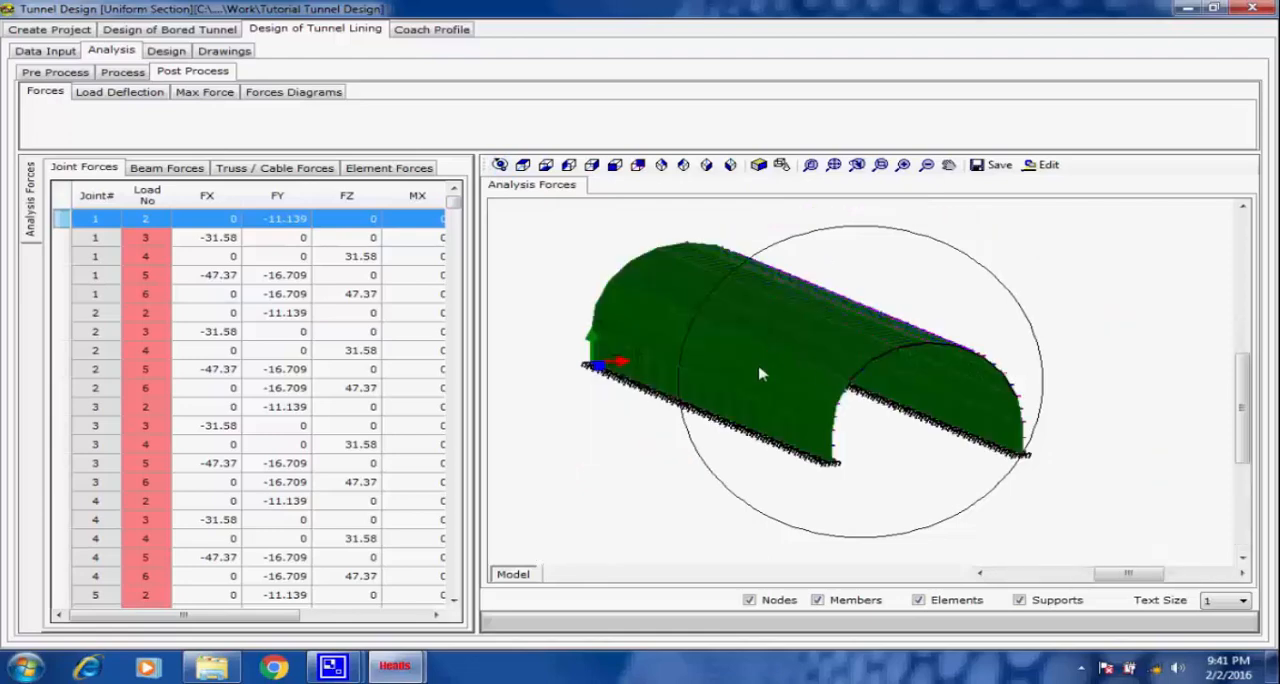
scroll(726, 349, "up", 2)
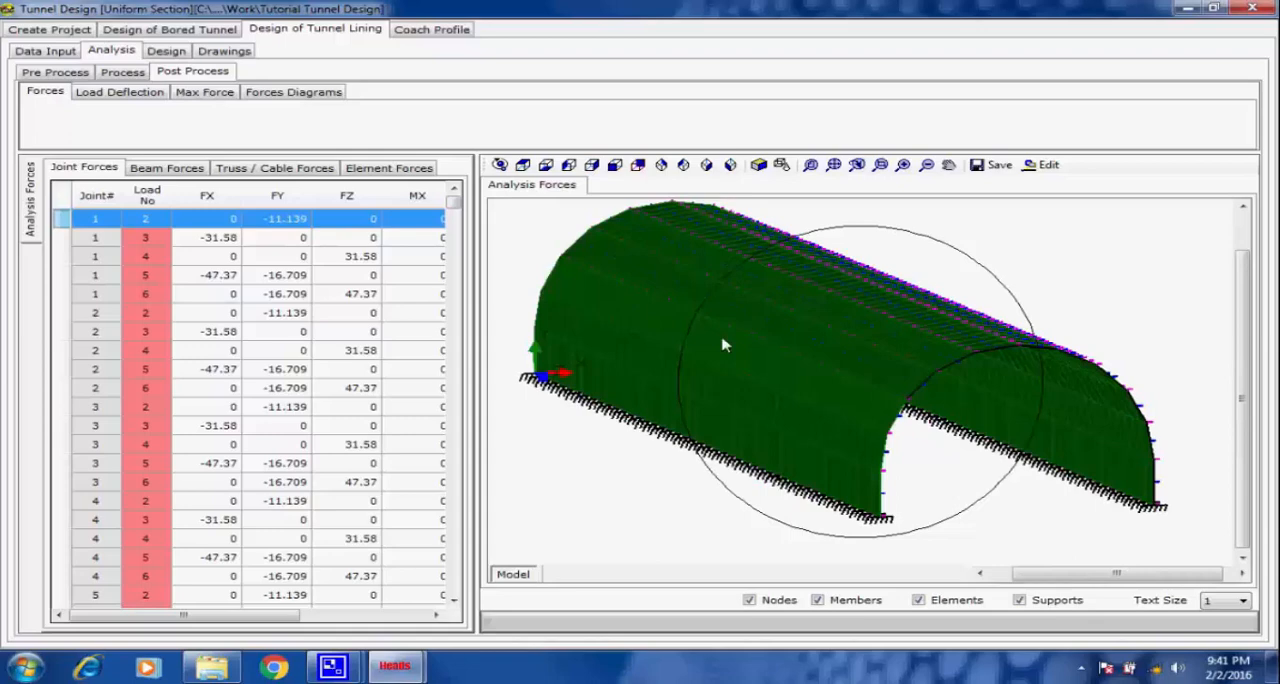
Review the beam forces, truss/cable forces and element forces tables of the analysis results.
left_click(166, 168)
left_click(240, 168)
left_click(370, 168)
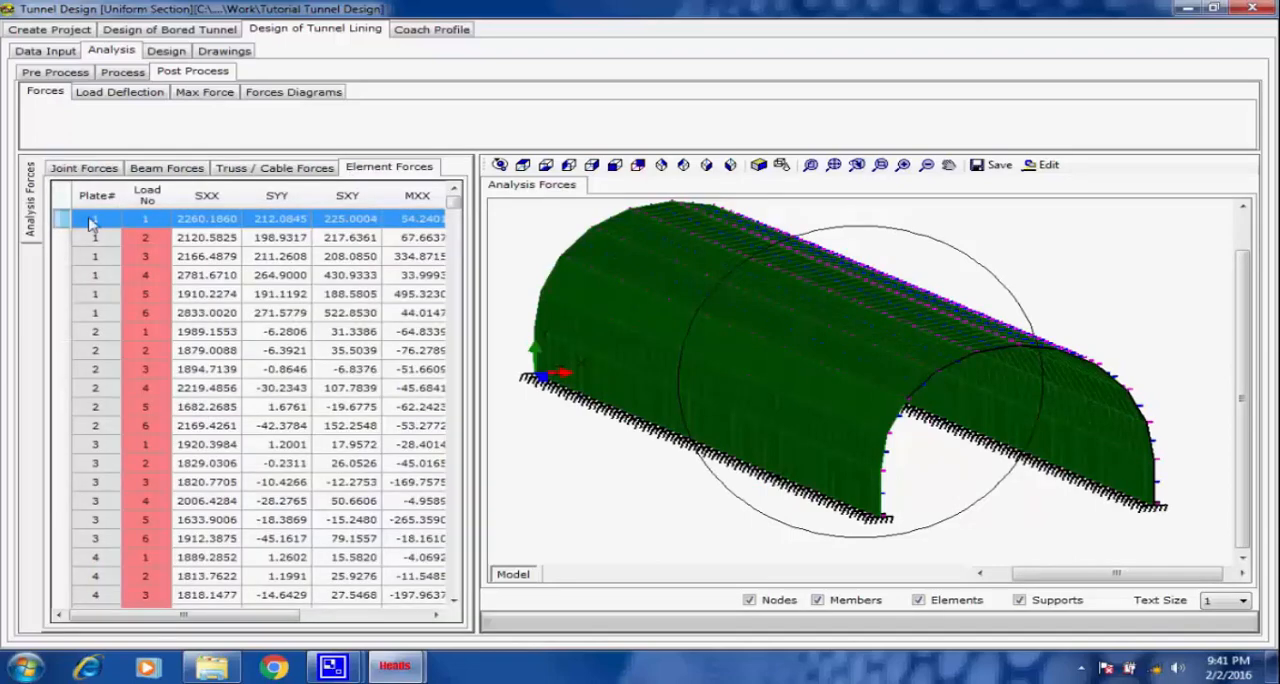
Open the load deflection results and run the deflected shape animation forward through the load cases.
left_click(144, 93)
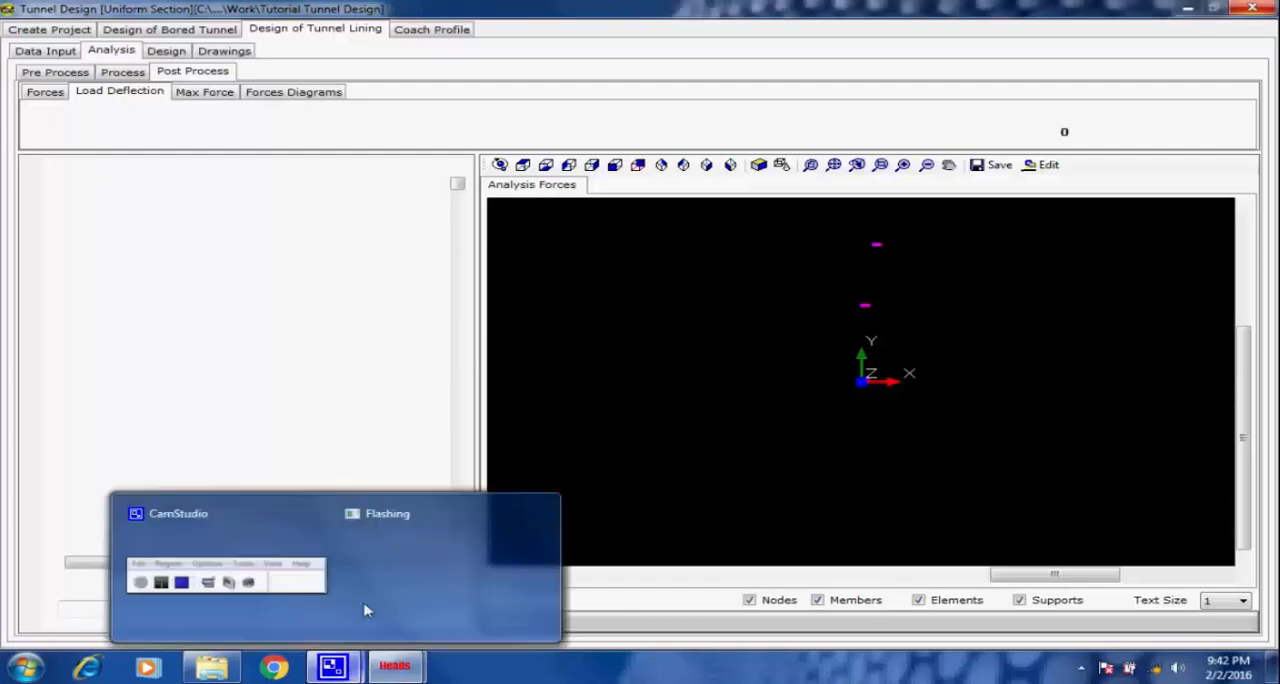
left_click(333, 666)
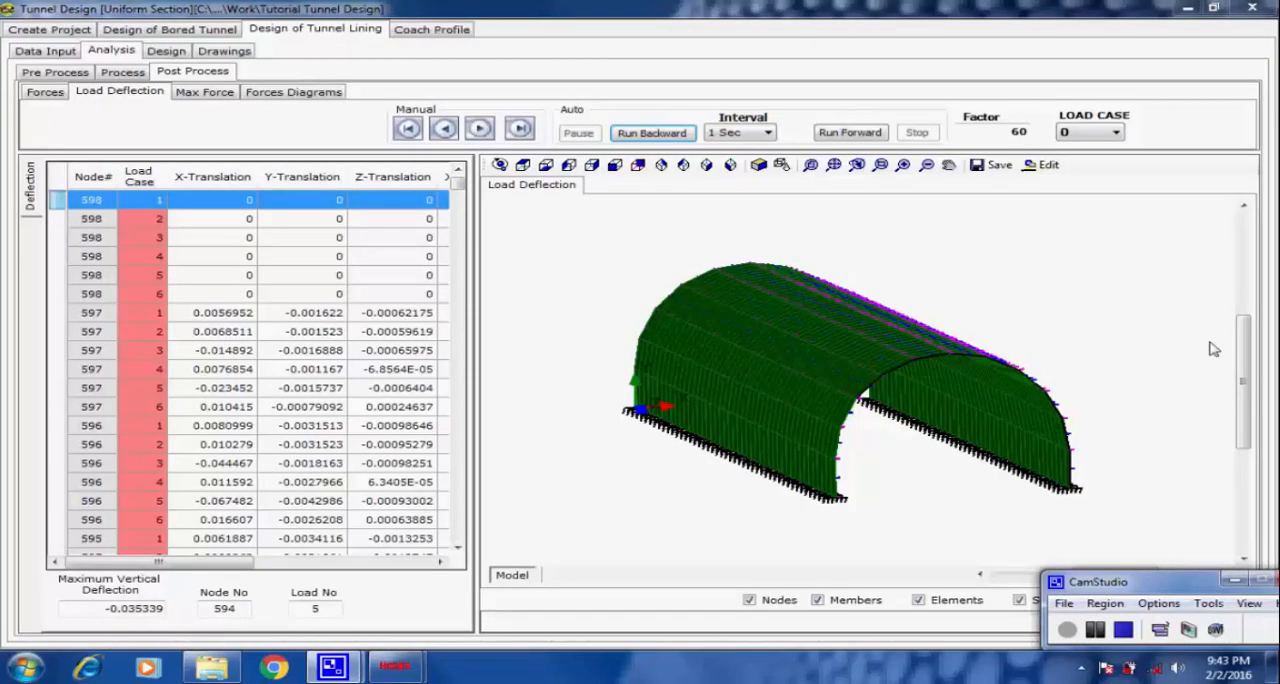
left_click(857, 134)
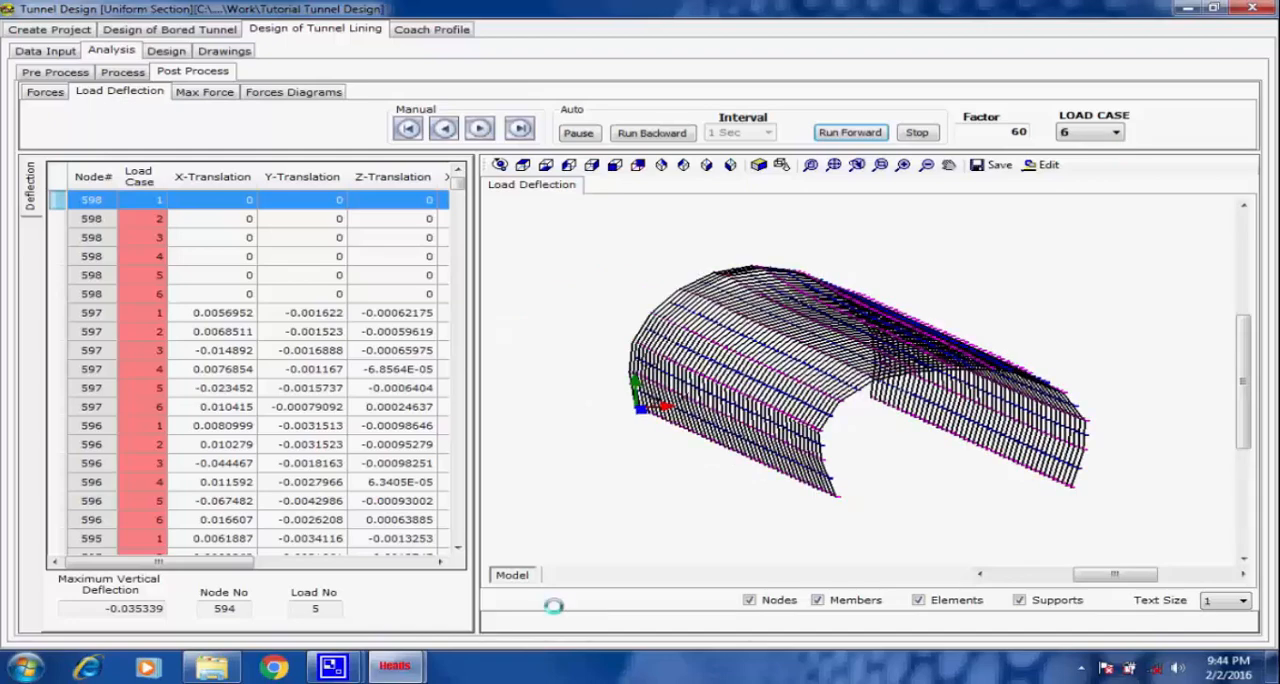
Run the tunnel lining design with the listed portal, steel rib and lining data to produce the design report.
left_click(214, 565)
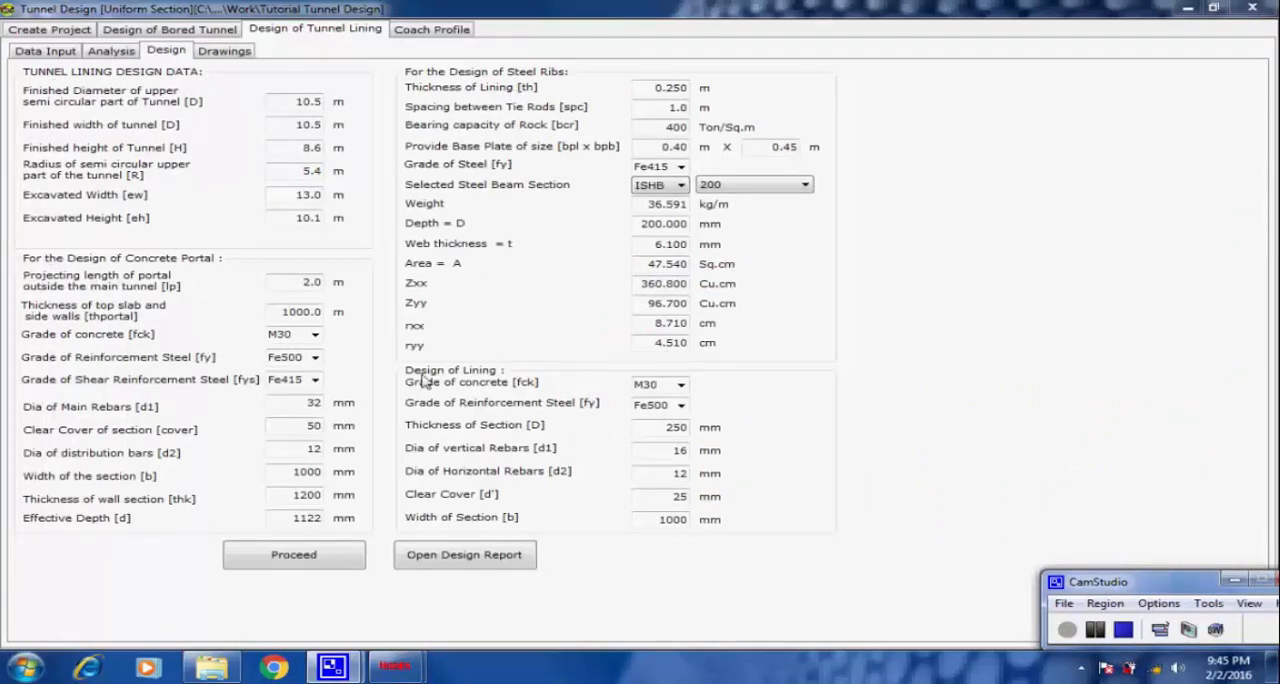
left_click(288, 563)
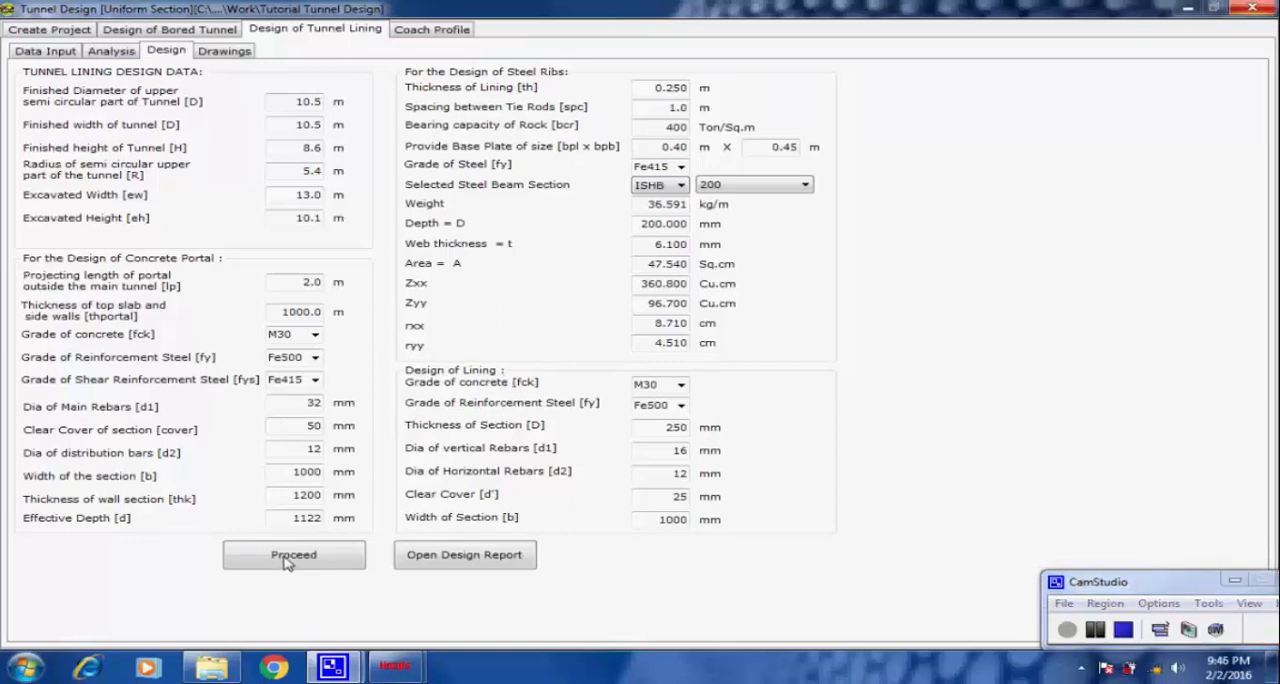
left_click(284, 560)
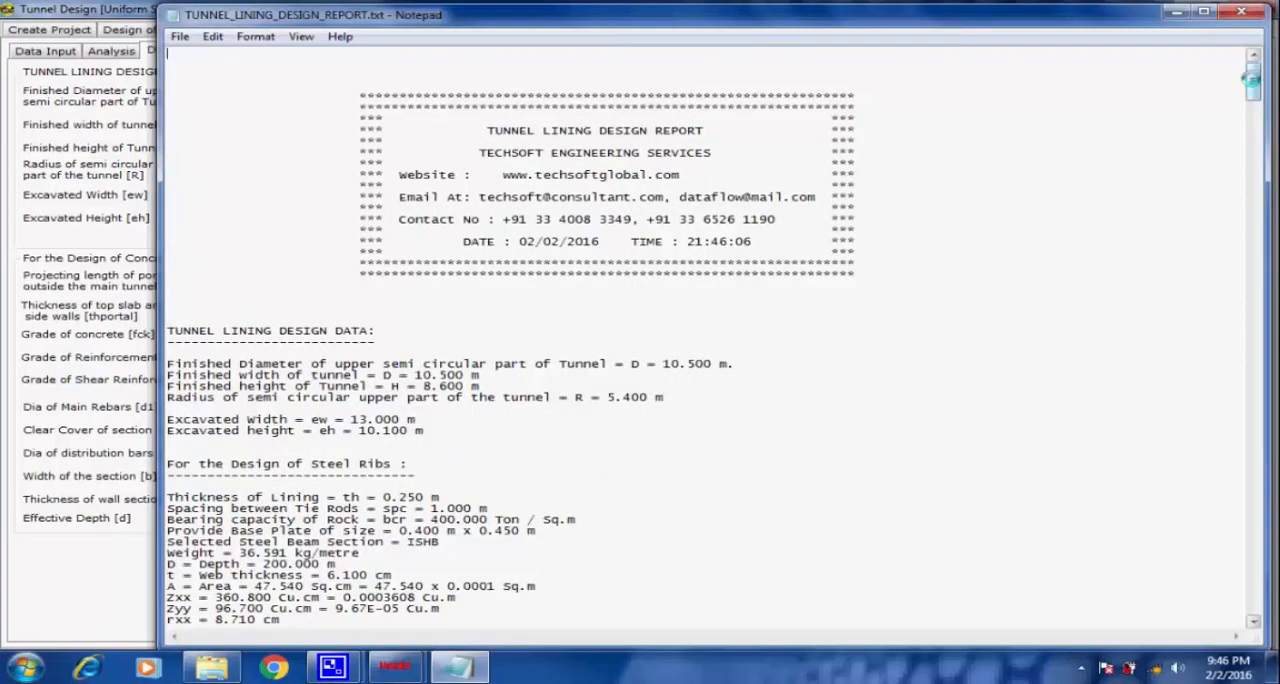
Review the portal slab reinforcement design in the lining design report, highlighting the provided steel percentage checks for the top and bottom reinforcement.
left_click_drag(1250, 78, 1240, 416)
left_click_drag(1243, 425, 1246, 481)
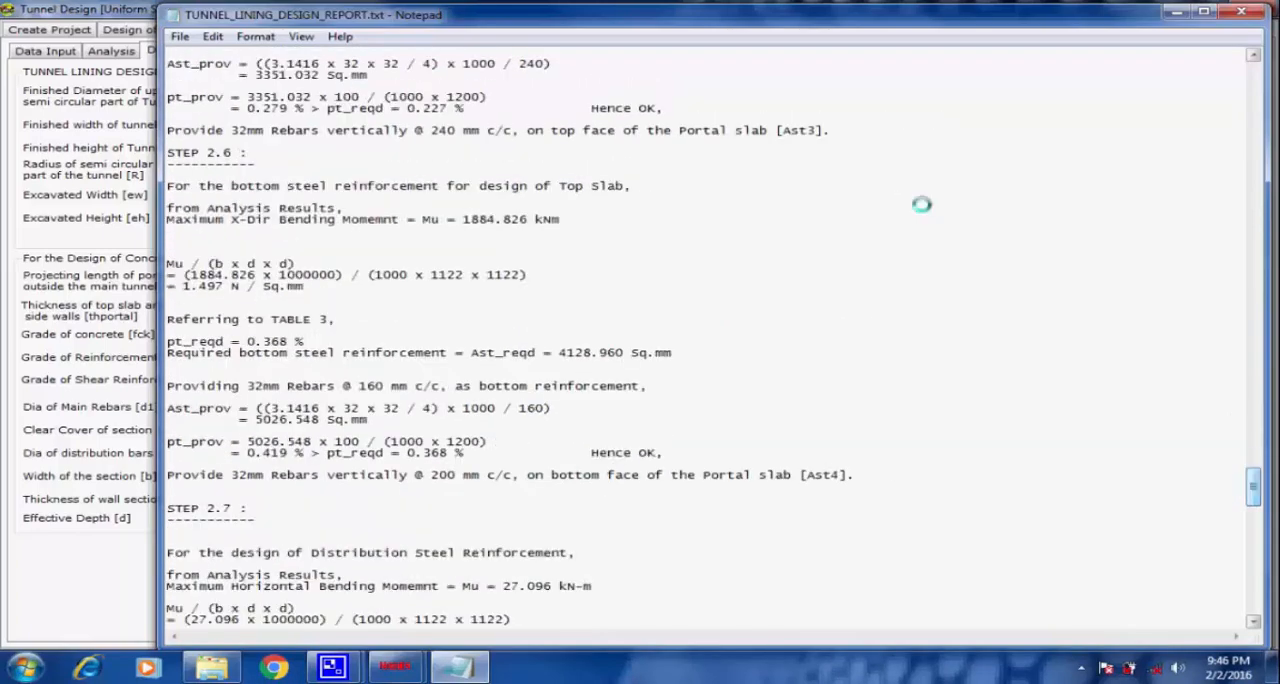
left_click_drag(664, 108, 152, 100)
left_click(714, 186)
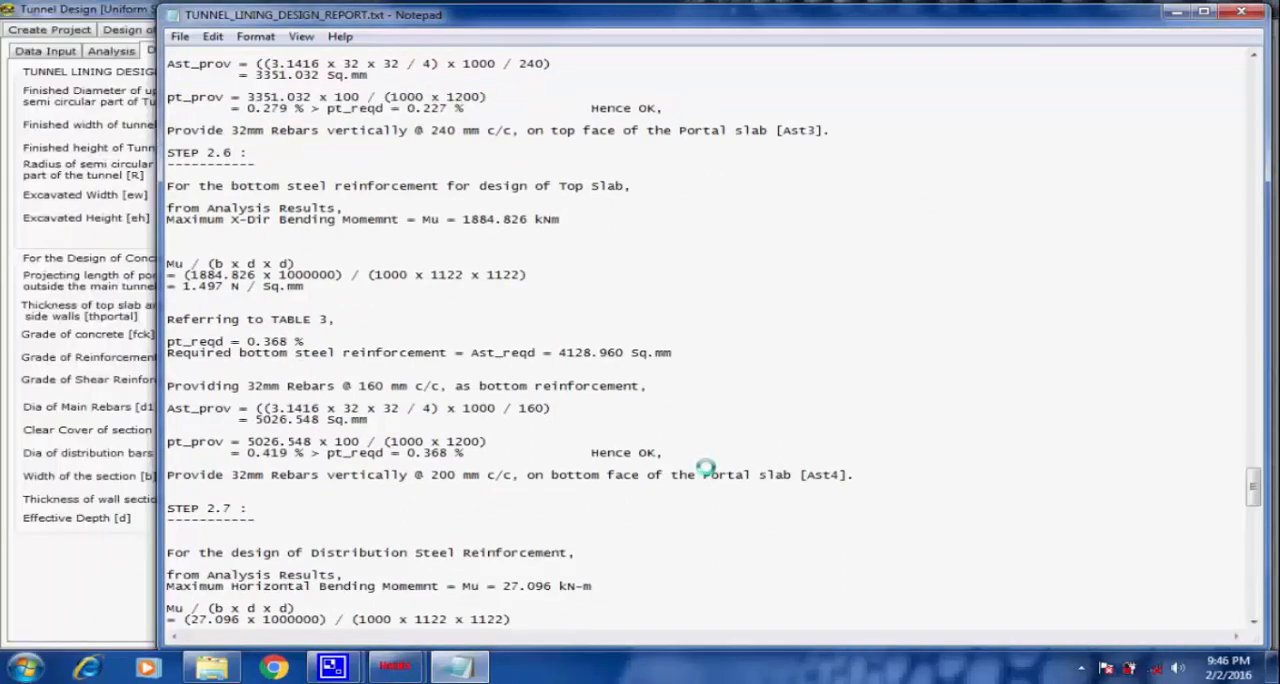
left_click_drag(664, 452, 166, 441)
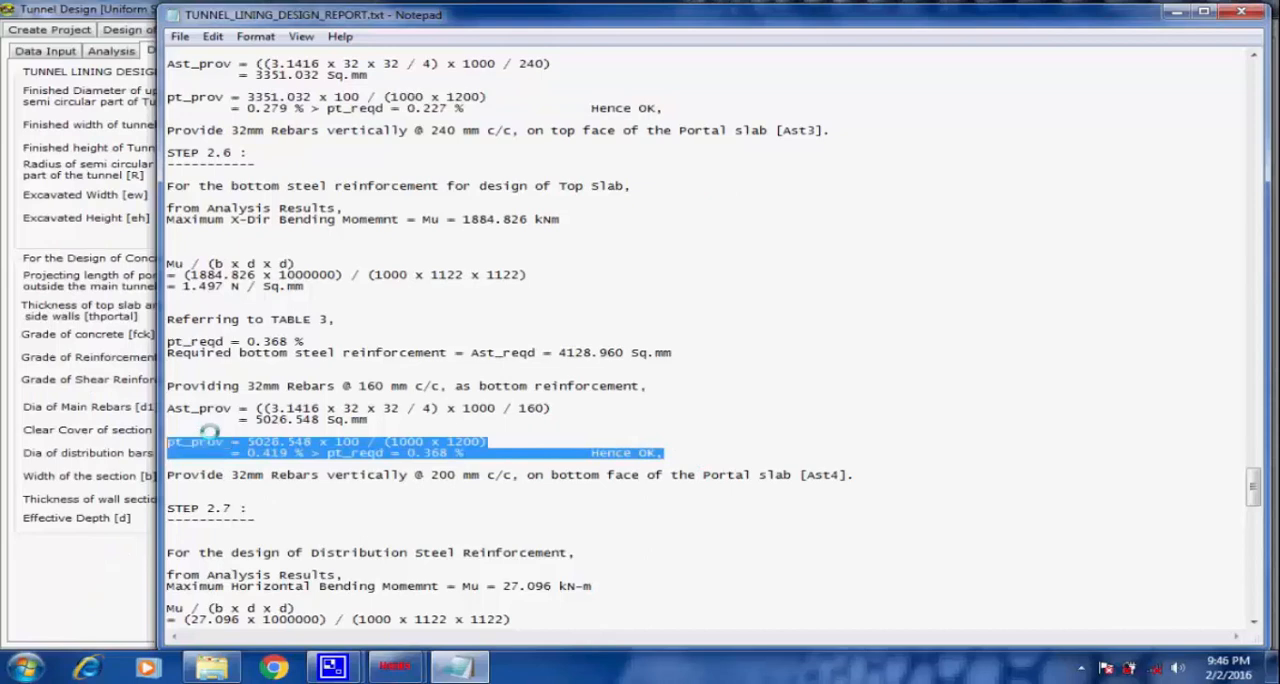
Review the top slab's bottom reinforcement in the report, highlighting the 32 mm rebar provision for the portal slab's bottom face and its Ast4 label.
left_click(663, 385)
left_click_drag(337, 384, 160, 388)
left_click(521, 454)
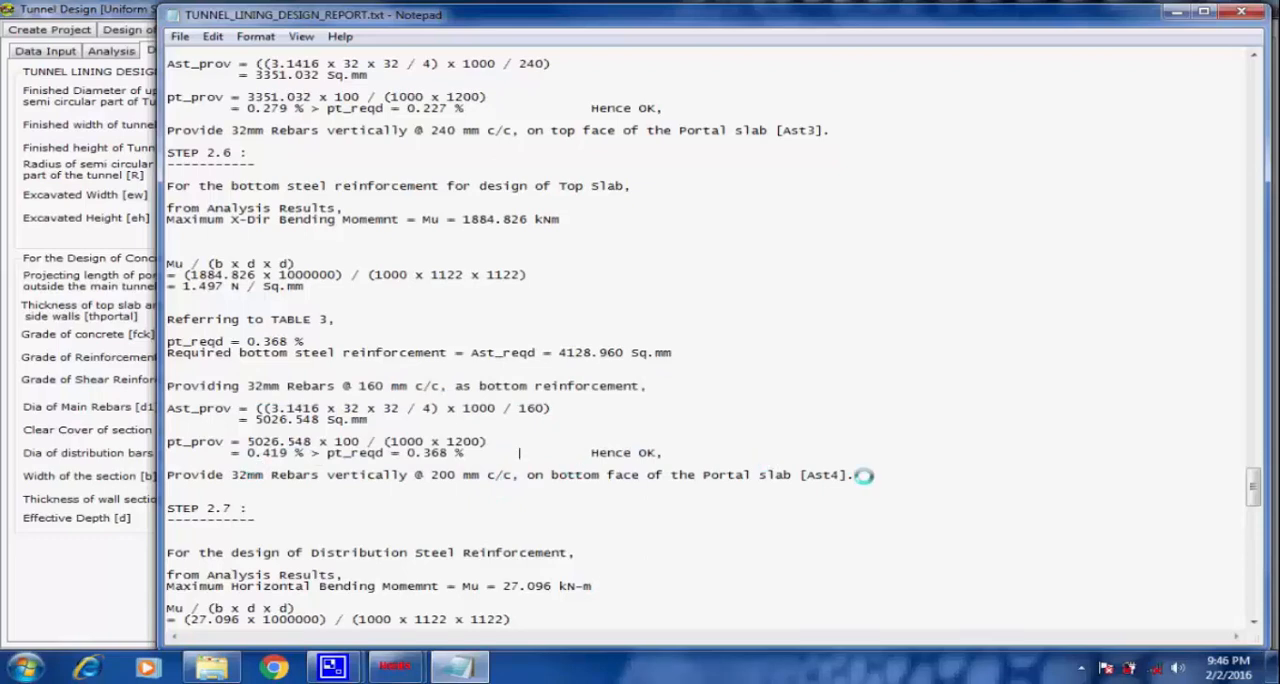
left_click_drag(858, 475, 160, 475)
left_click_drag(560, 475, 608, 476)
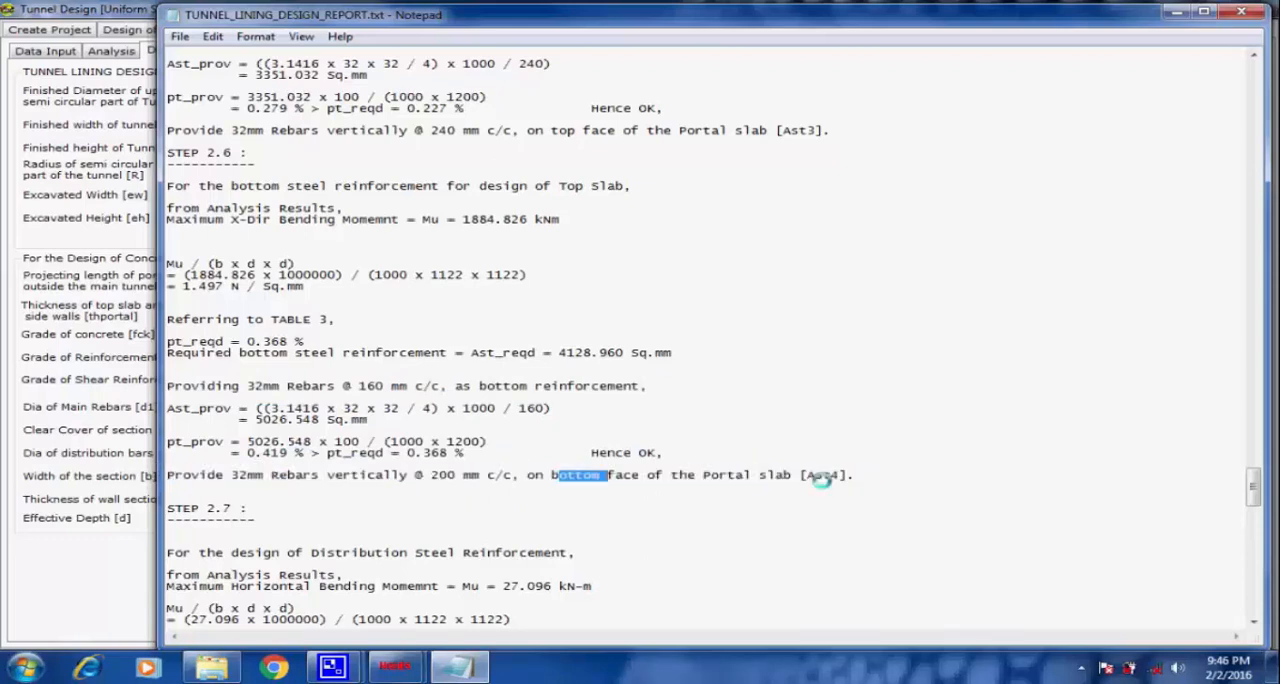
left_click_drag(849, 475, 808, 474)
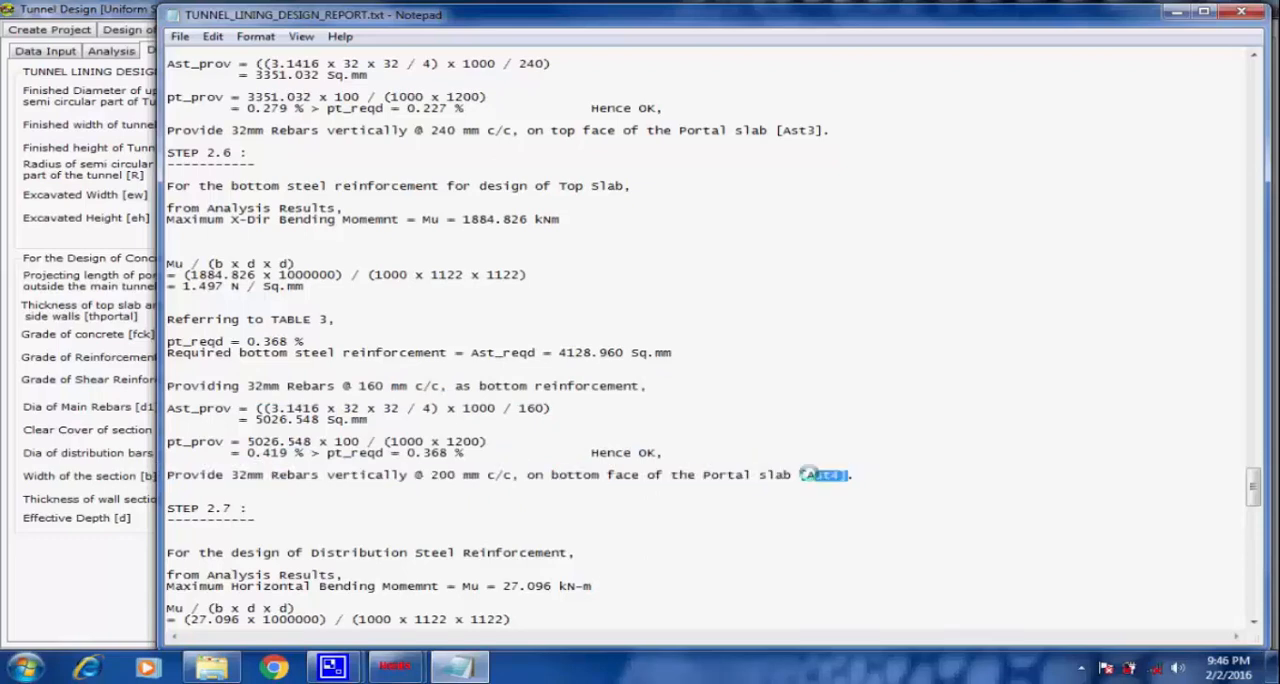
left_click(908, 474)
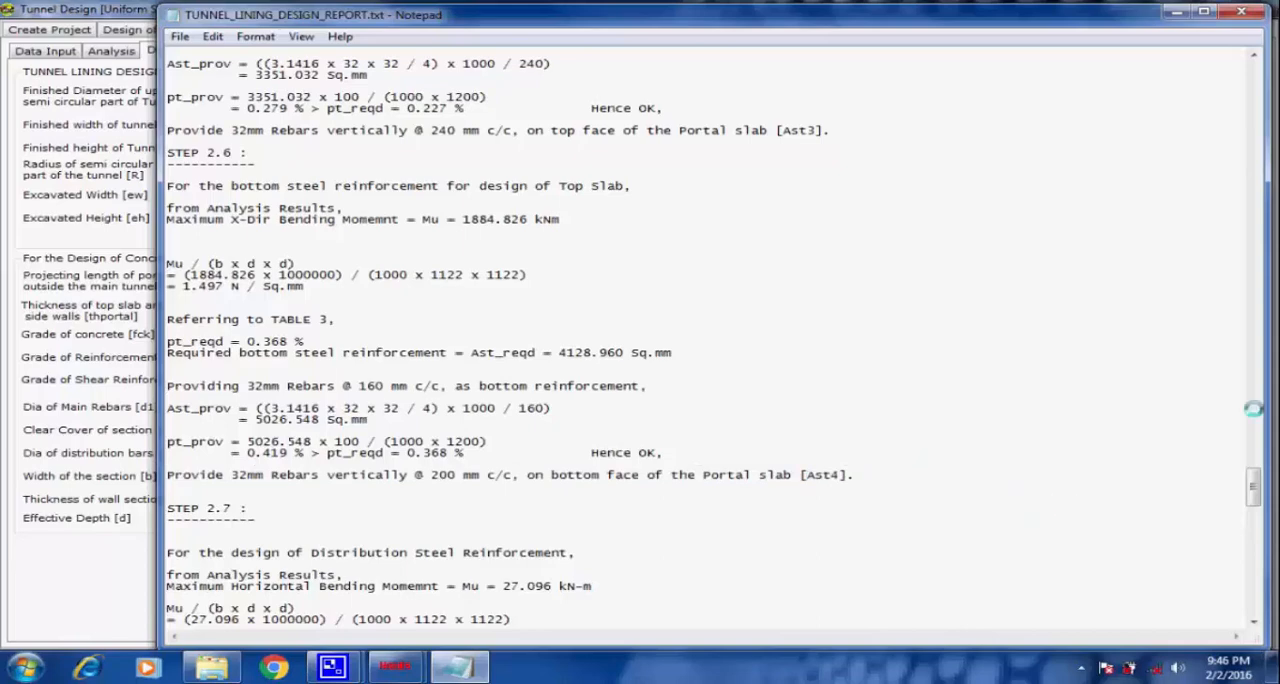
Check the lining design report through to its end of design line and close the report.
left_click_drag(1252, 487, 1250, 598)
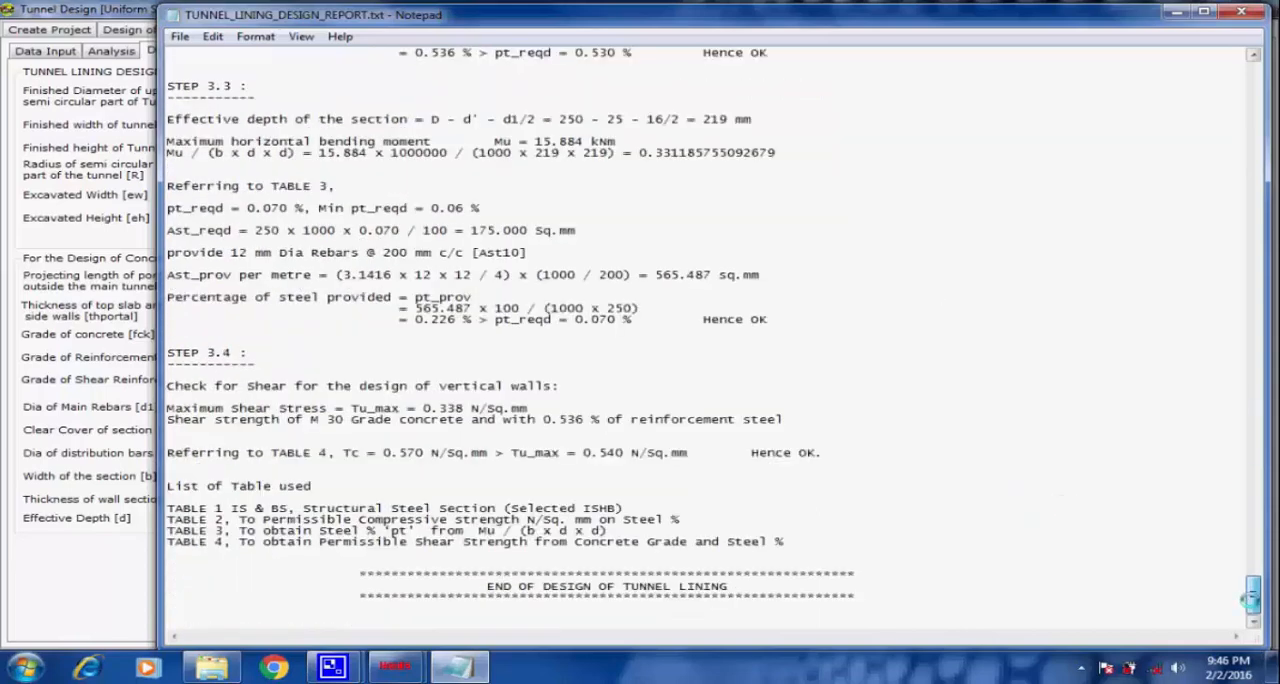
left_click_drag(736, 582, 497, 586)
left_click(998, 546)
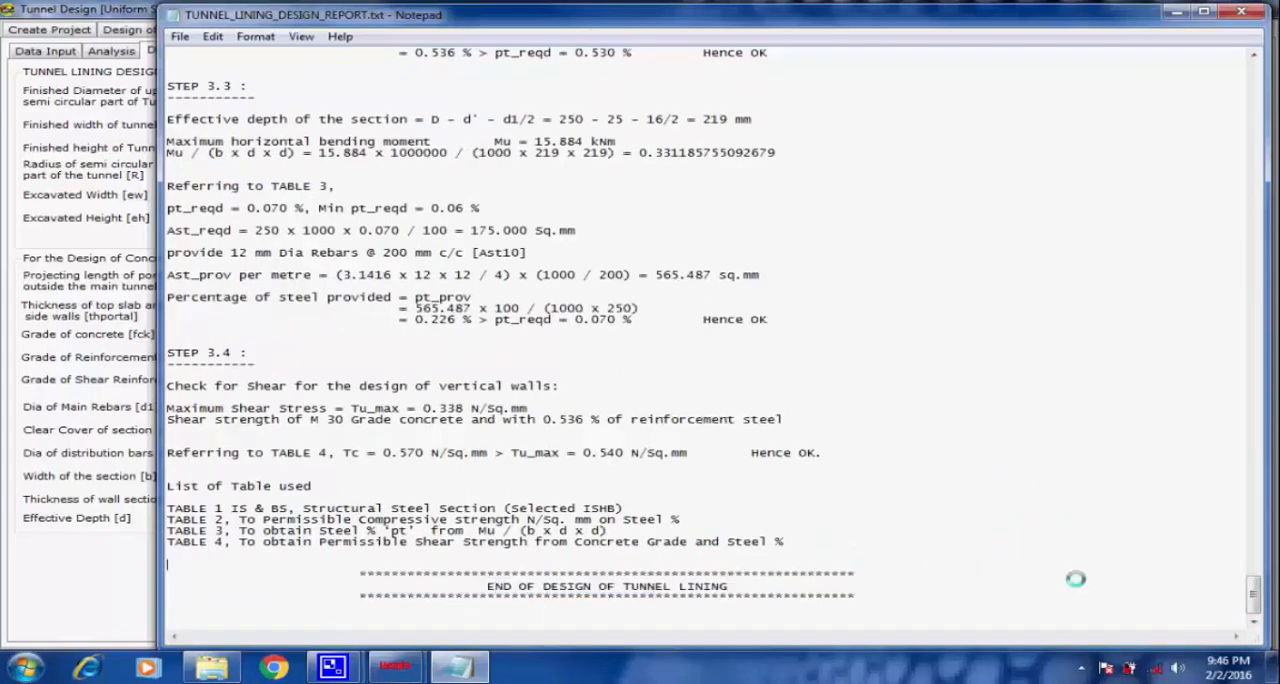
left_click_drag(1249, 598, 1240, 60)
left_click(1238, 12)
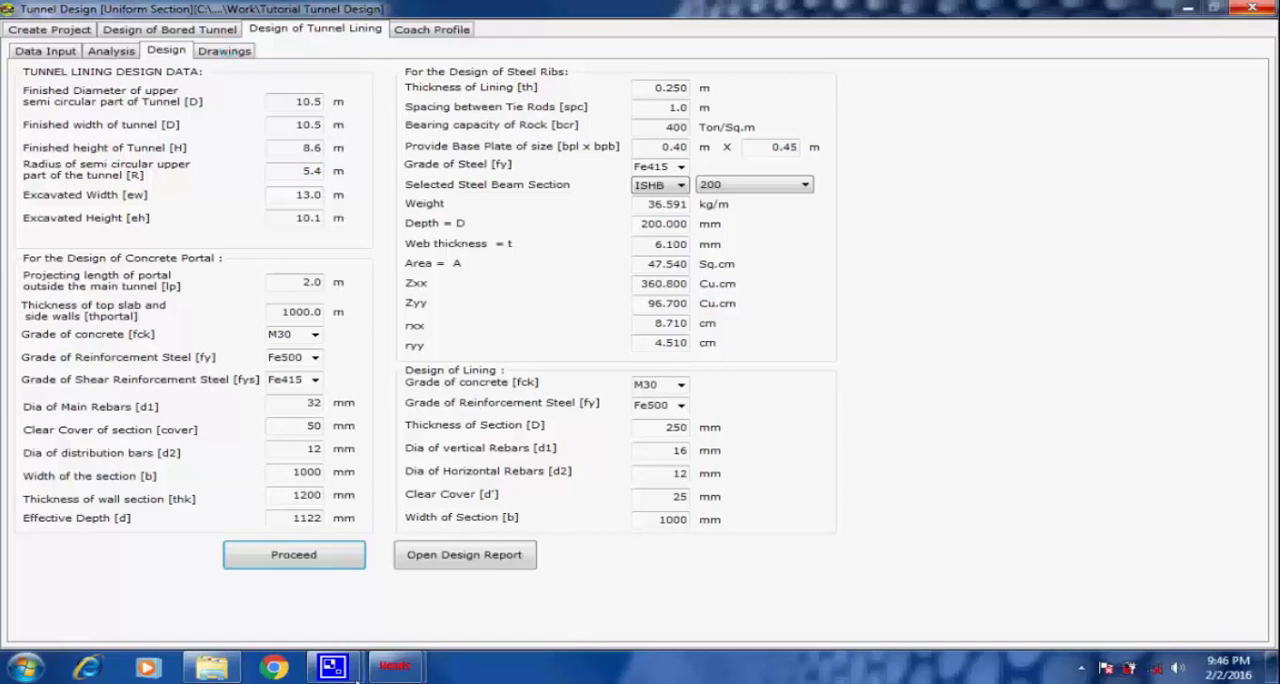
mouse_move(345, 670)
left_click(290, 582)
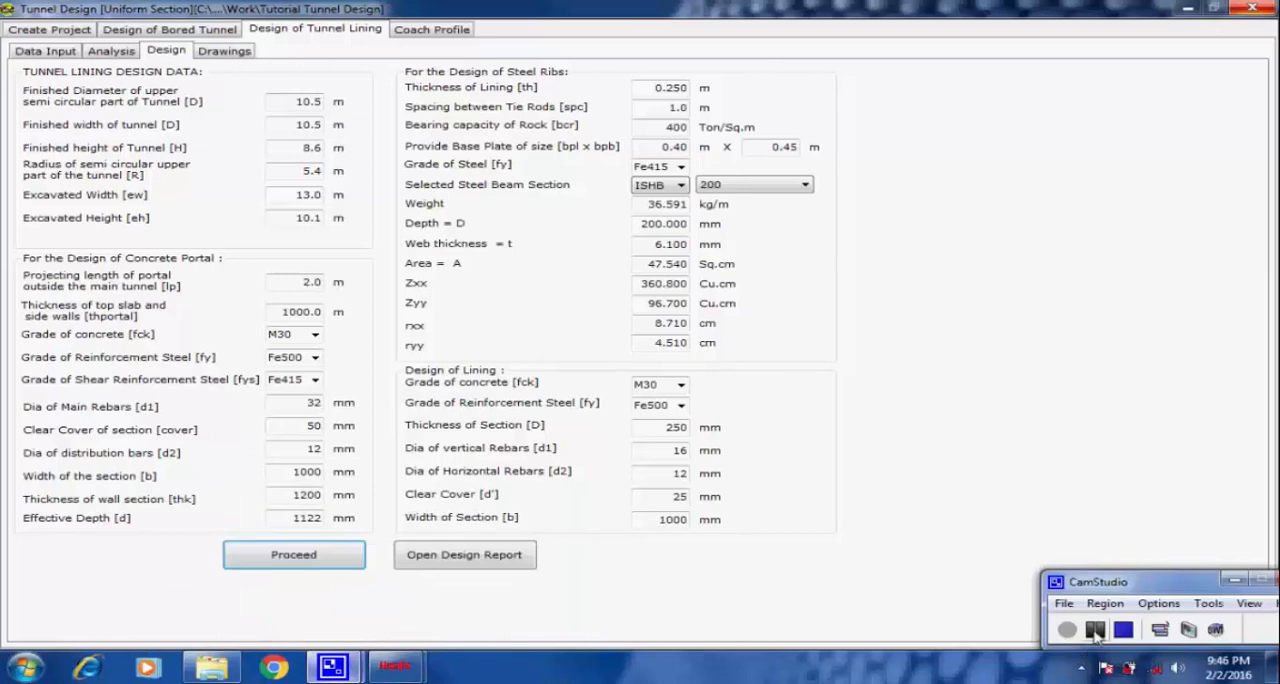
left_click(1095, 630)
left_click(1067, 629)
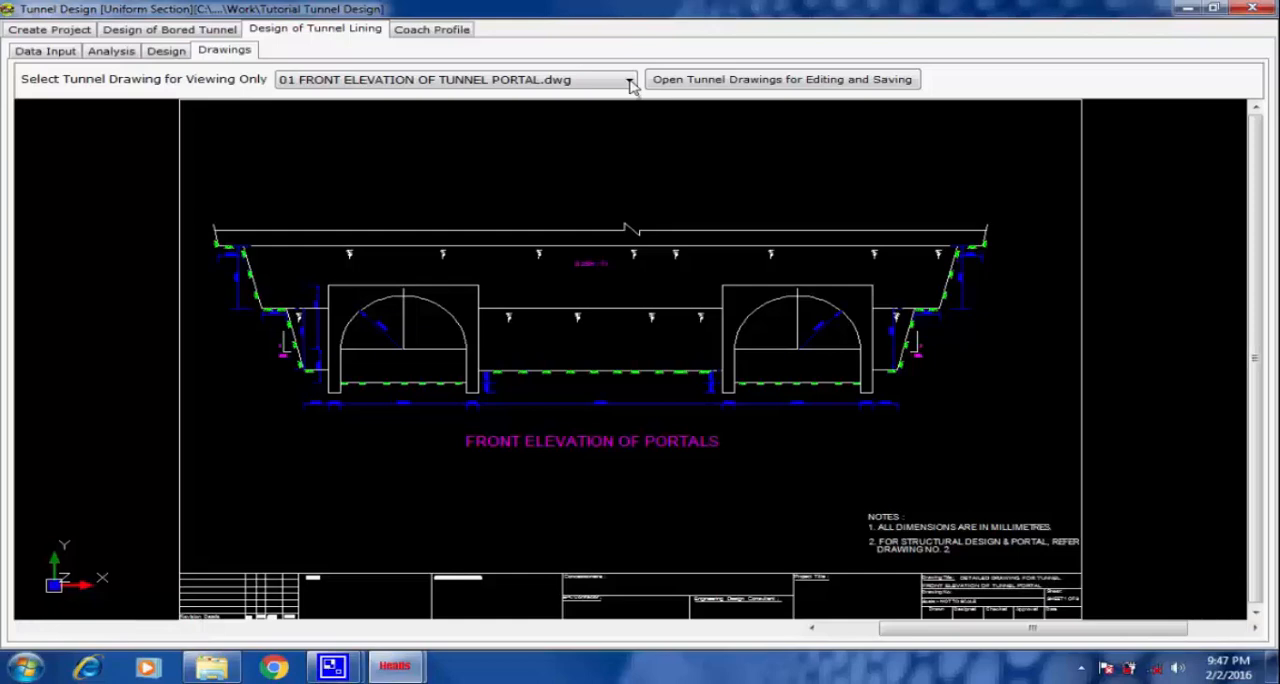
Display the drawing 02 STEEL RIBS DETAILS OF TUNNEL ZONE.dwg and examine the rib elevation and section details up close.
left_click(630, 82)
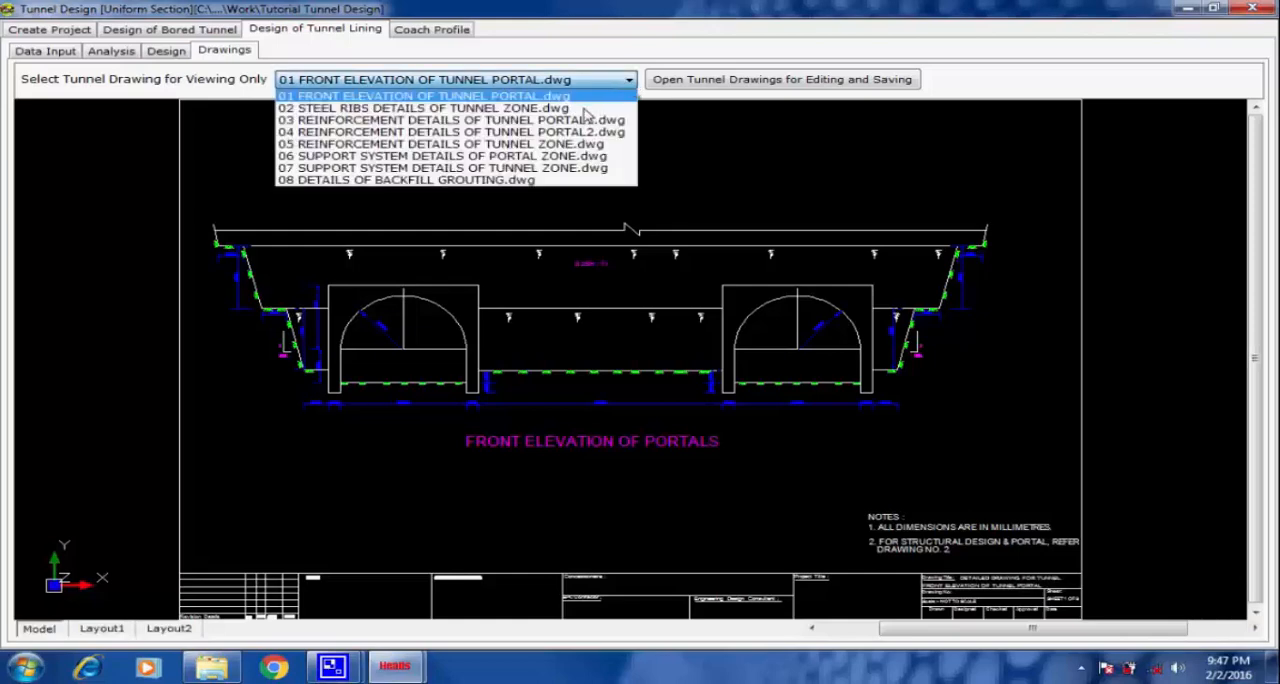
left_click(518, 108)
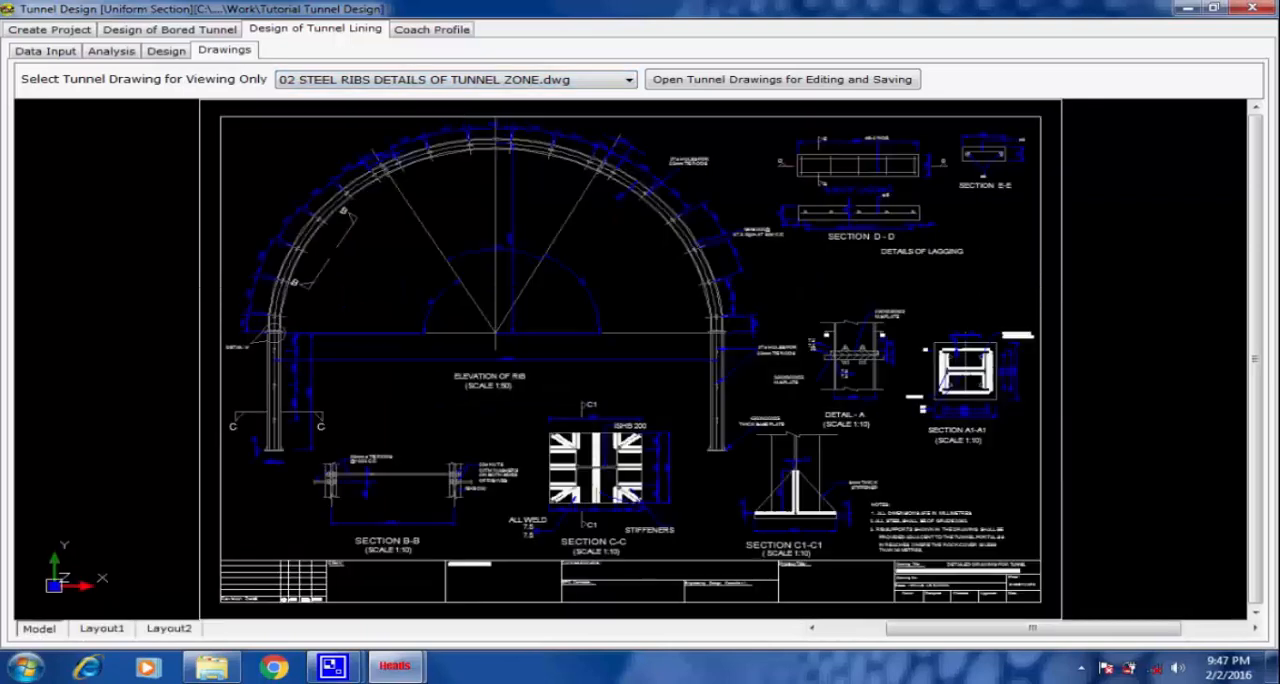
mouse_move(415, 667)
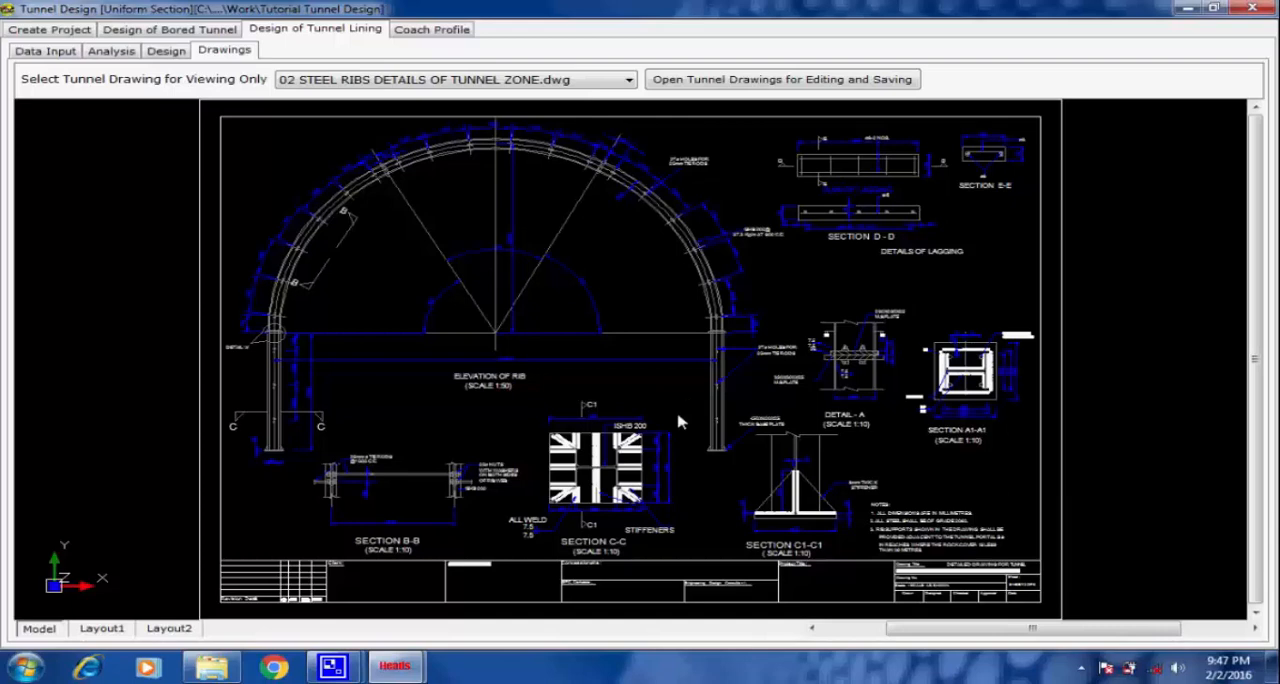
scroll(680, 395, "up", 1)
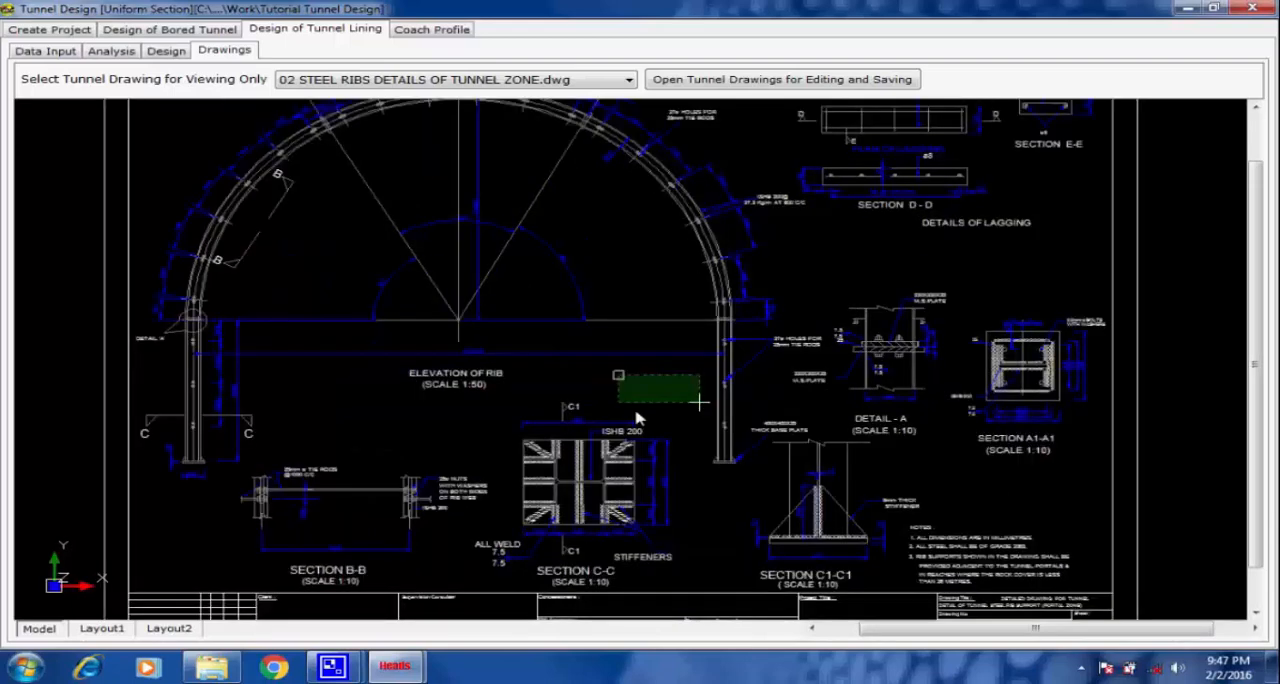
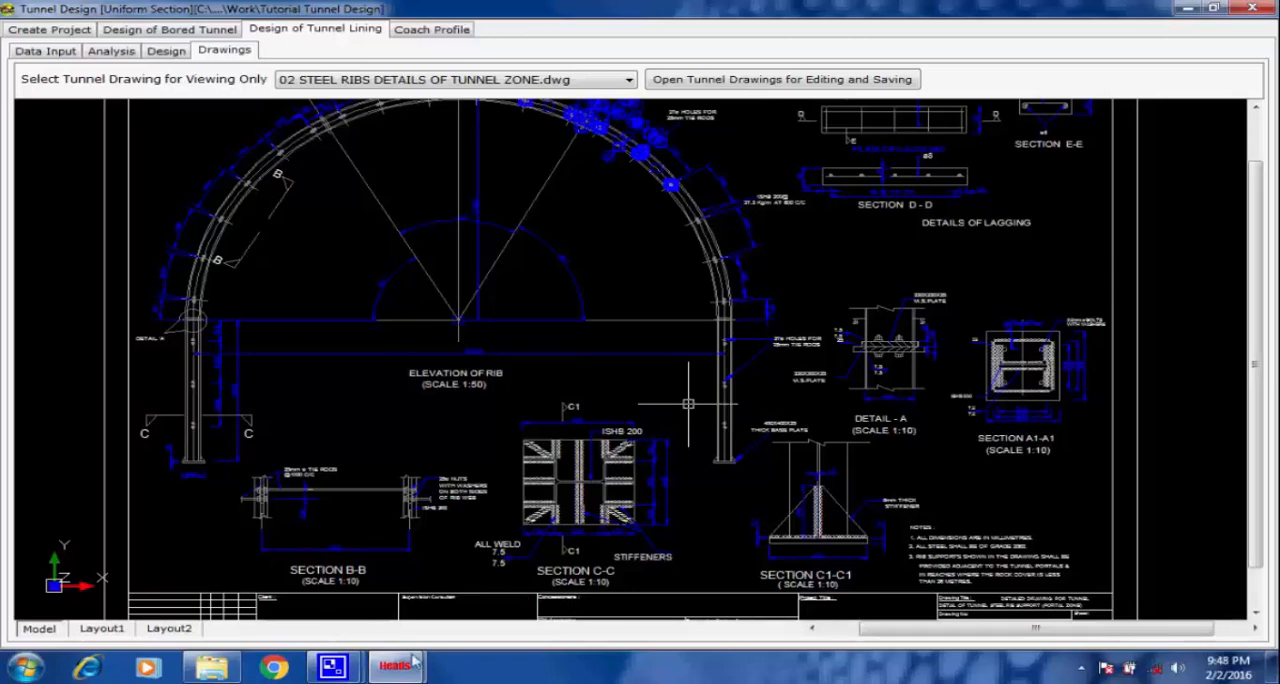
mouse_move(332, 666)
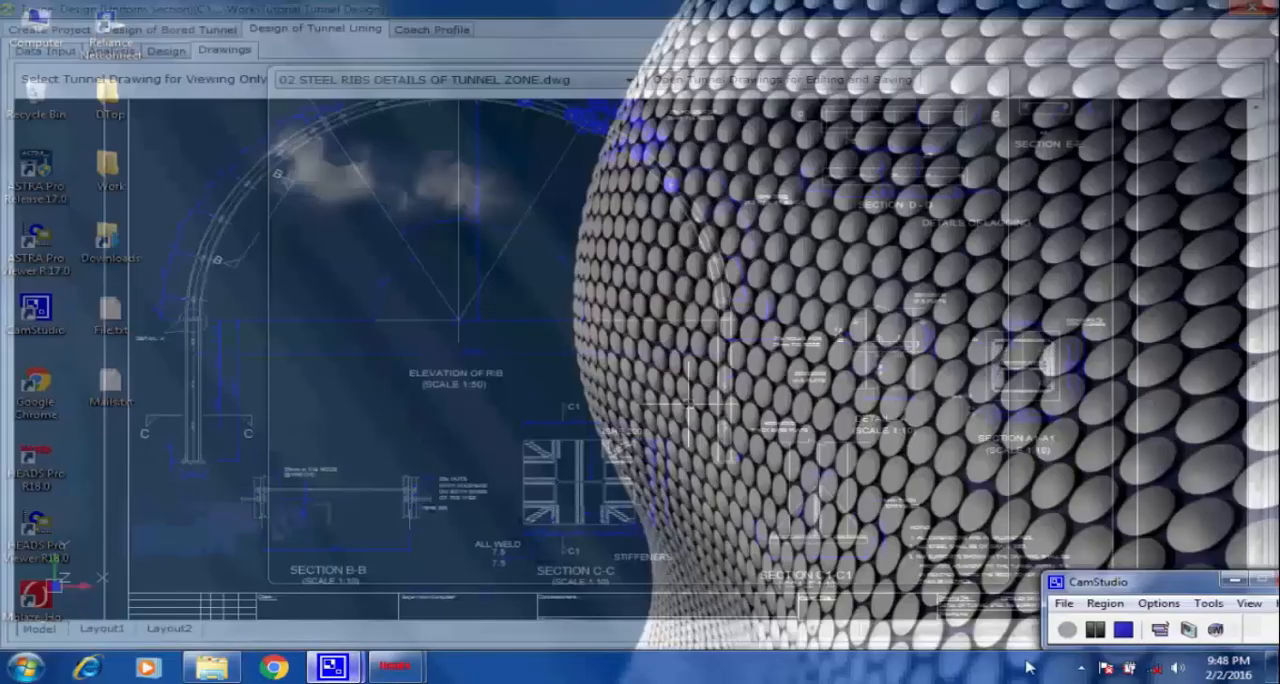
left_click(305, 590)
left_click(1095, 629)
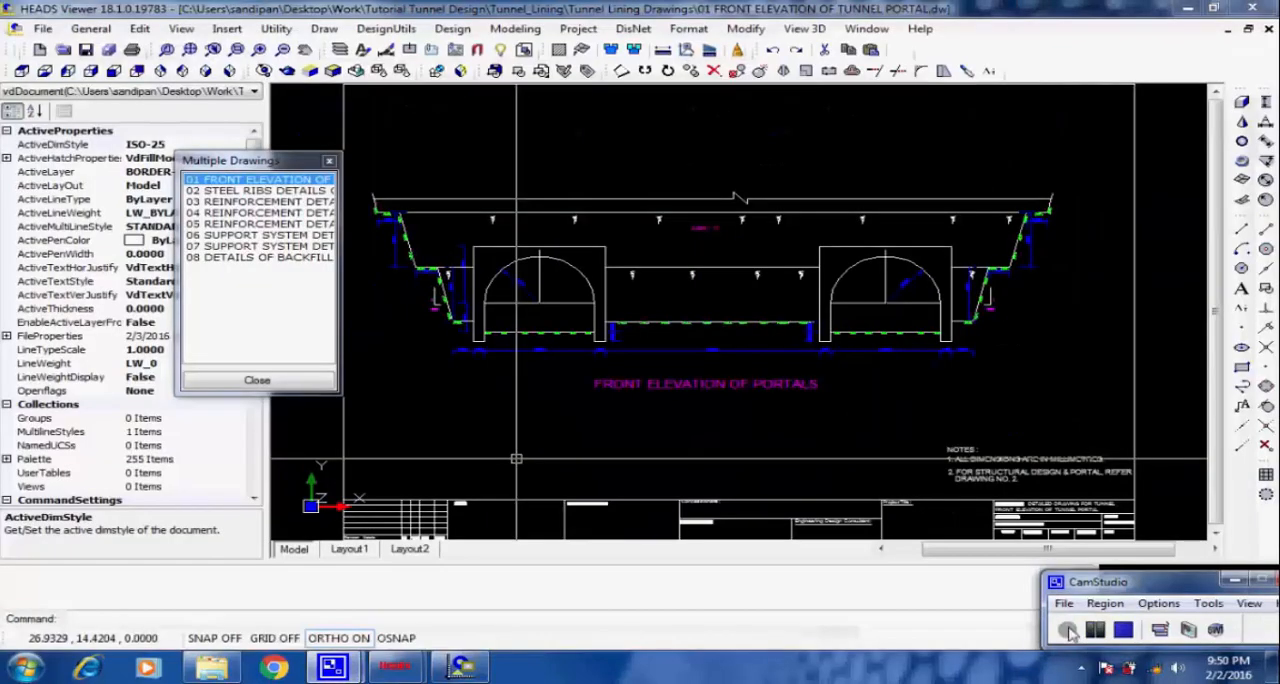
Open drawing 02 STEEL RIBS DETAILS OF TUNNEL ZONE from the drawing set and examine Section C-C, Section C1-C1 and the base plate notes.
left_click(237, 192)
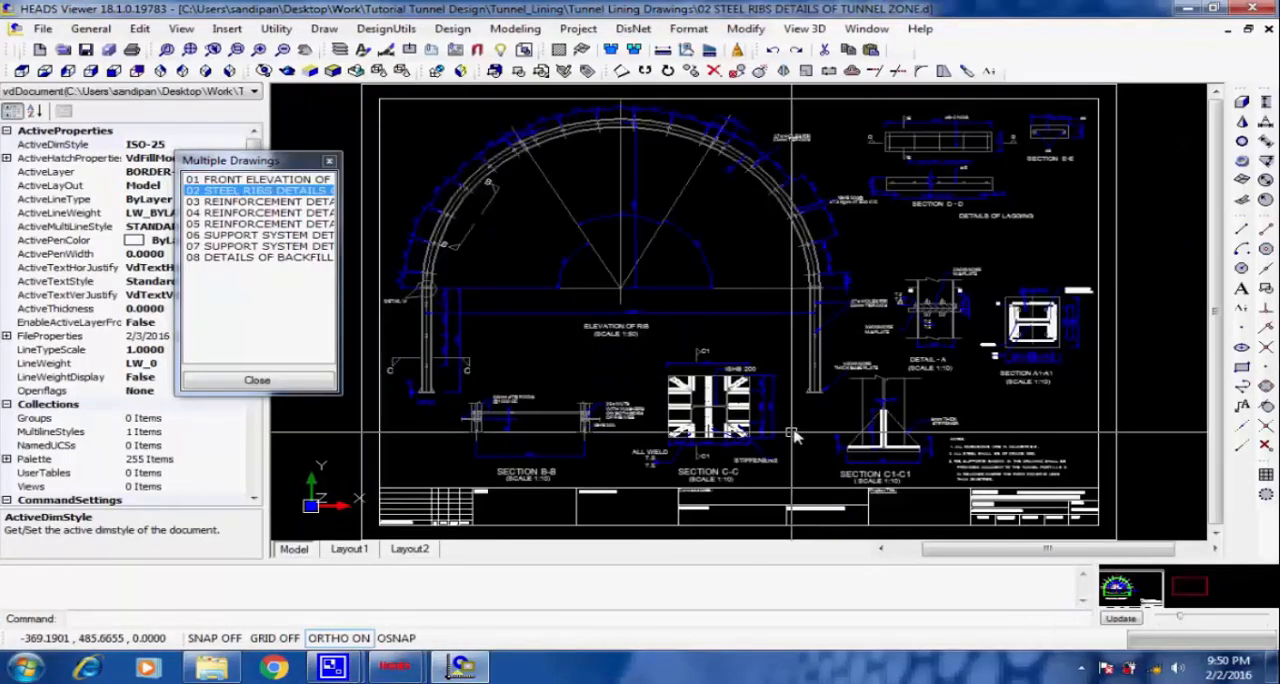
scroll(790, 434, "up", 3)
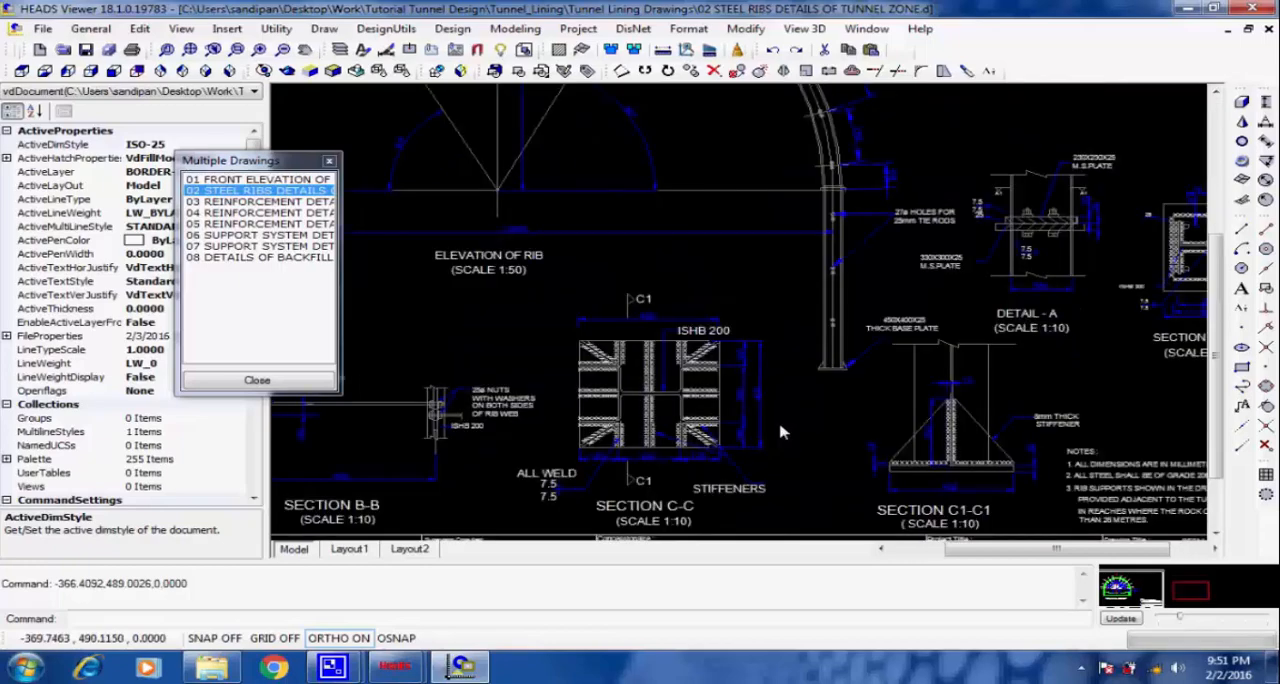
scroll(783, 430, "up", 3)
scroll(782, 408, "down", 2)
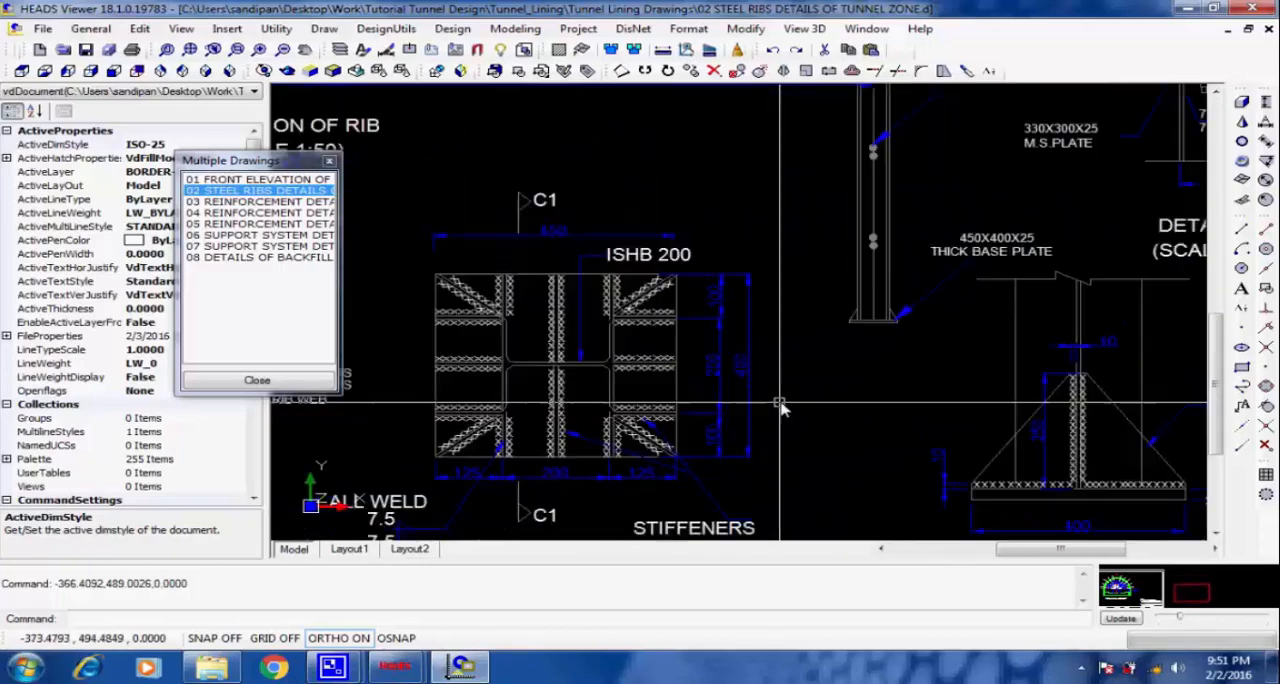
scroll(782, 408, "down", 2)
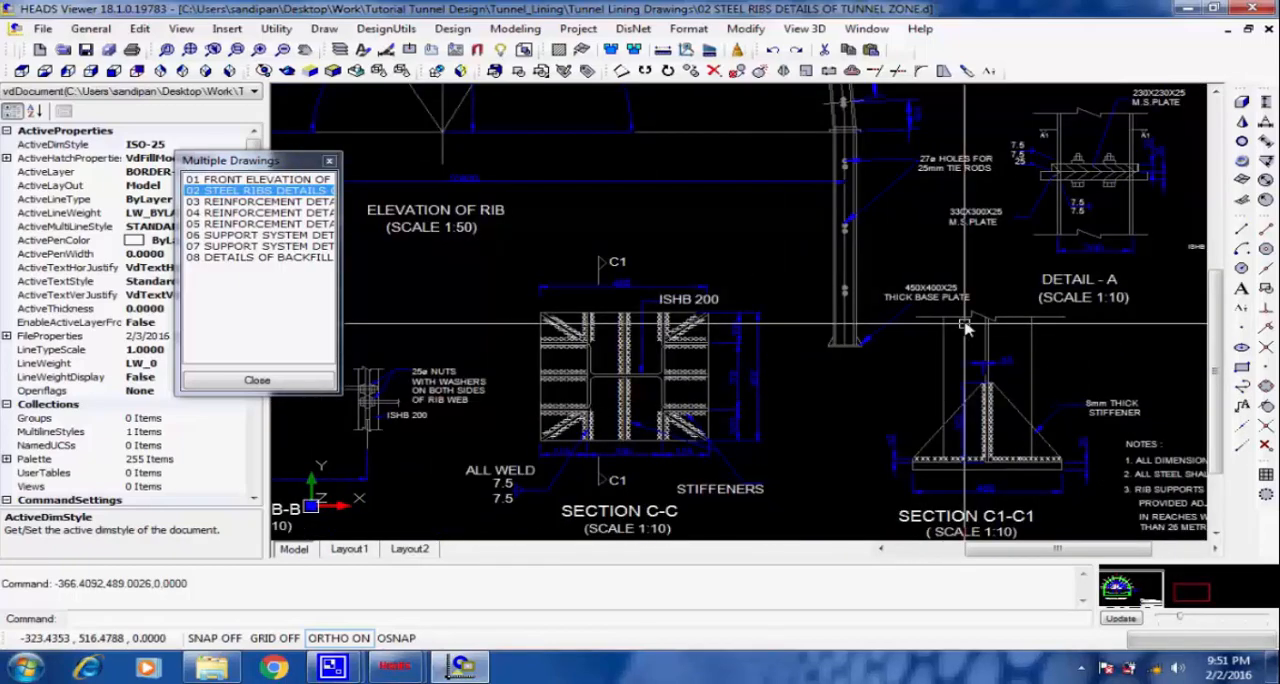
scroll(966, 330, "up", 2)
scroll(1027, 232, "down", 2)
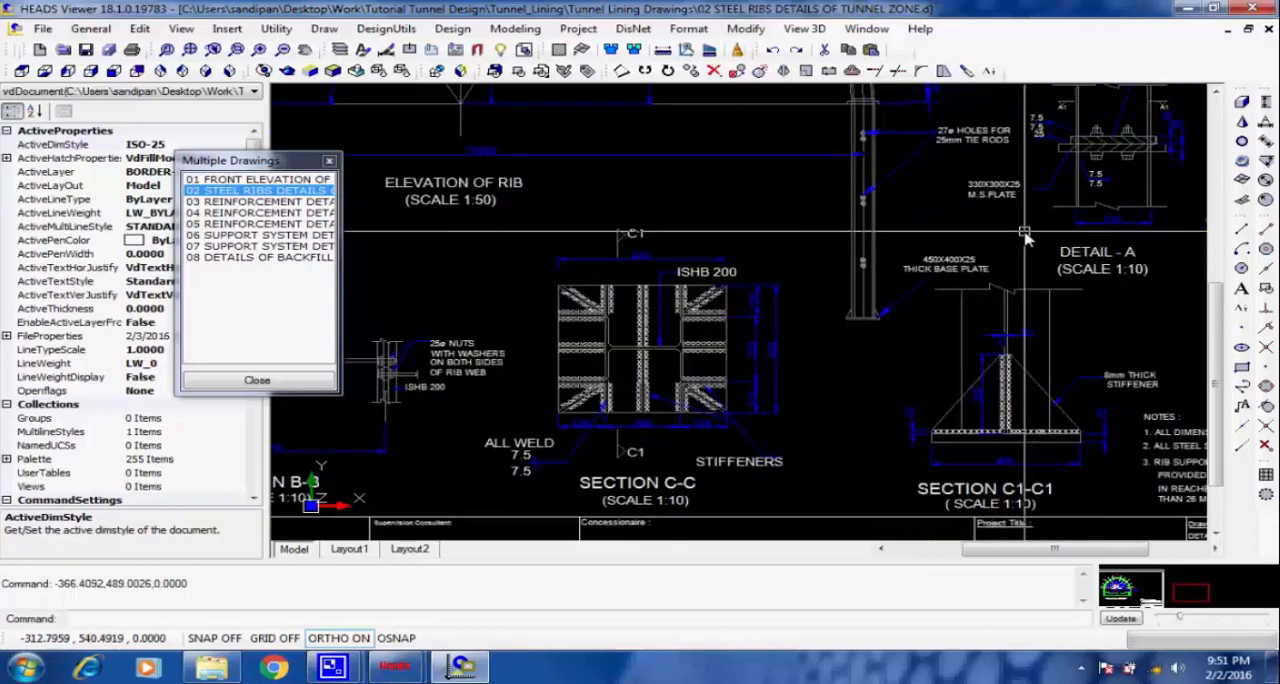
scroll(1027, 232, "down", 3)
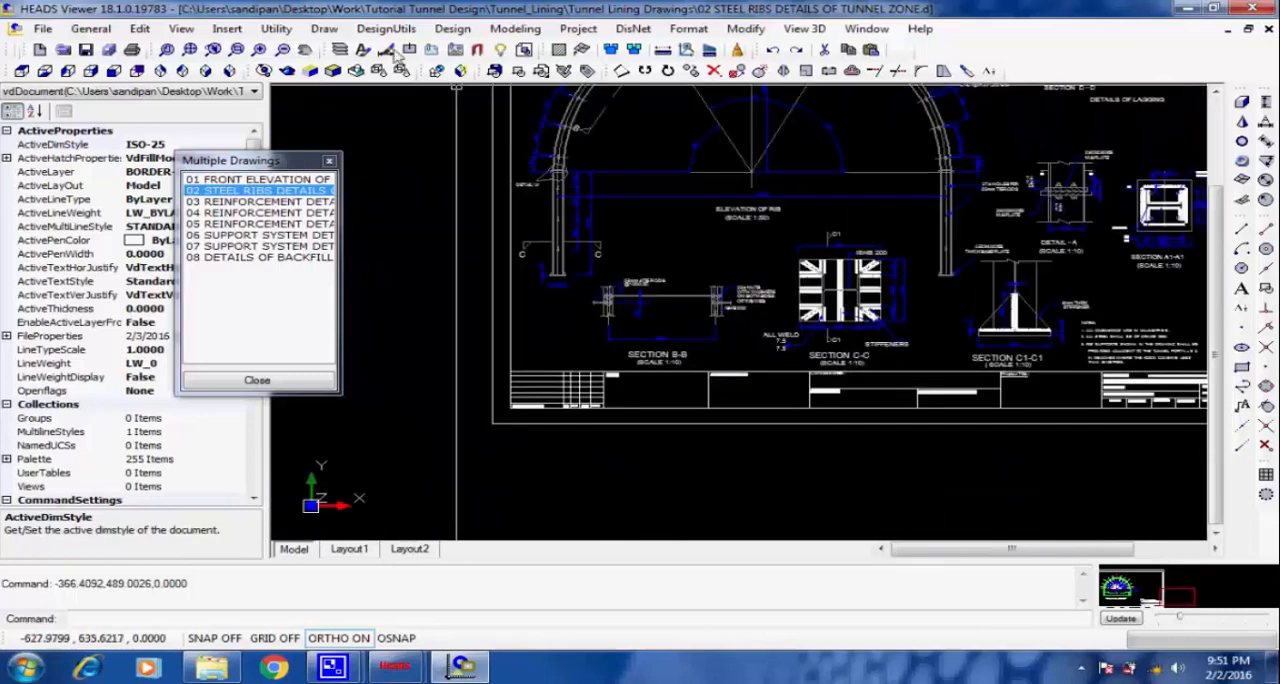
left_click(189, 50)
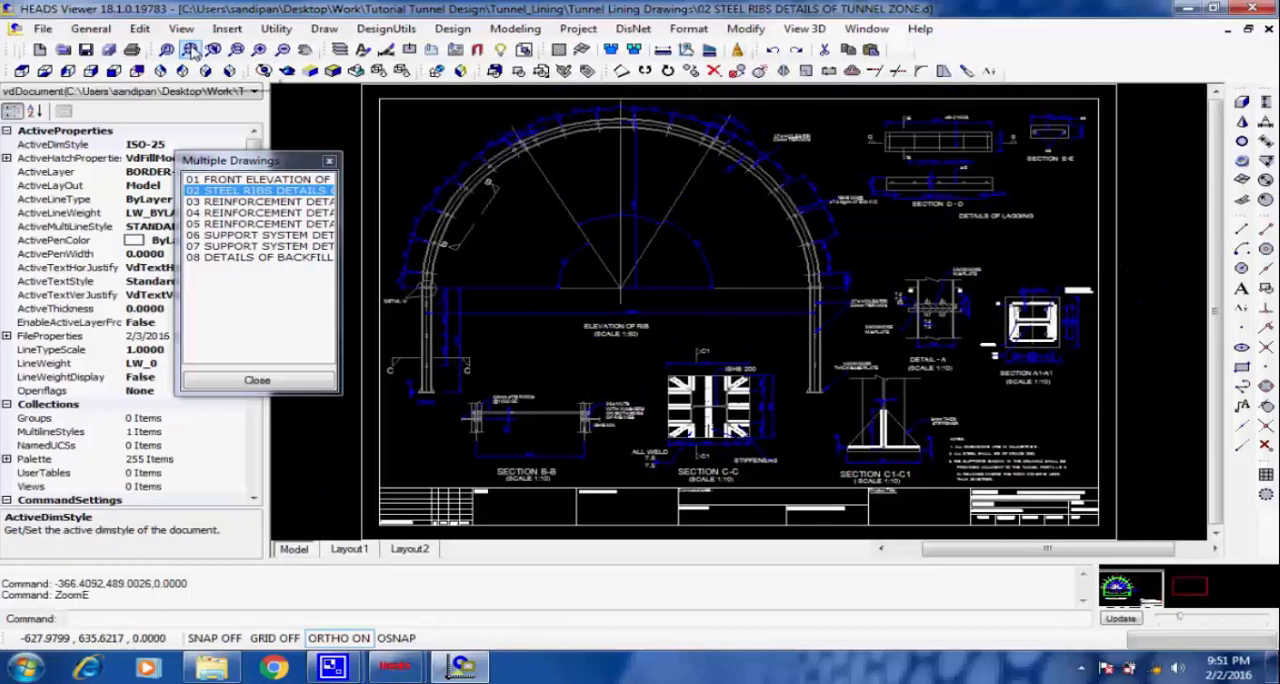
Open drawing 03, the tunnel portal reinforcement details, and examine Section 1-1 with its bar labels from invert level to the top slab.
left_click(235, 201)
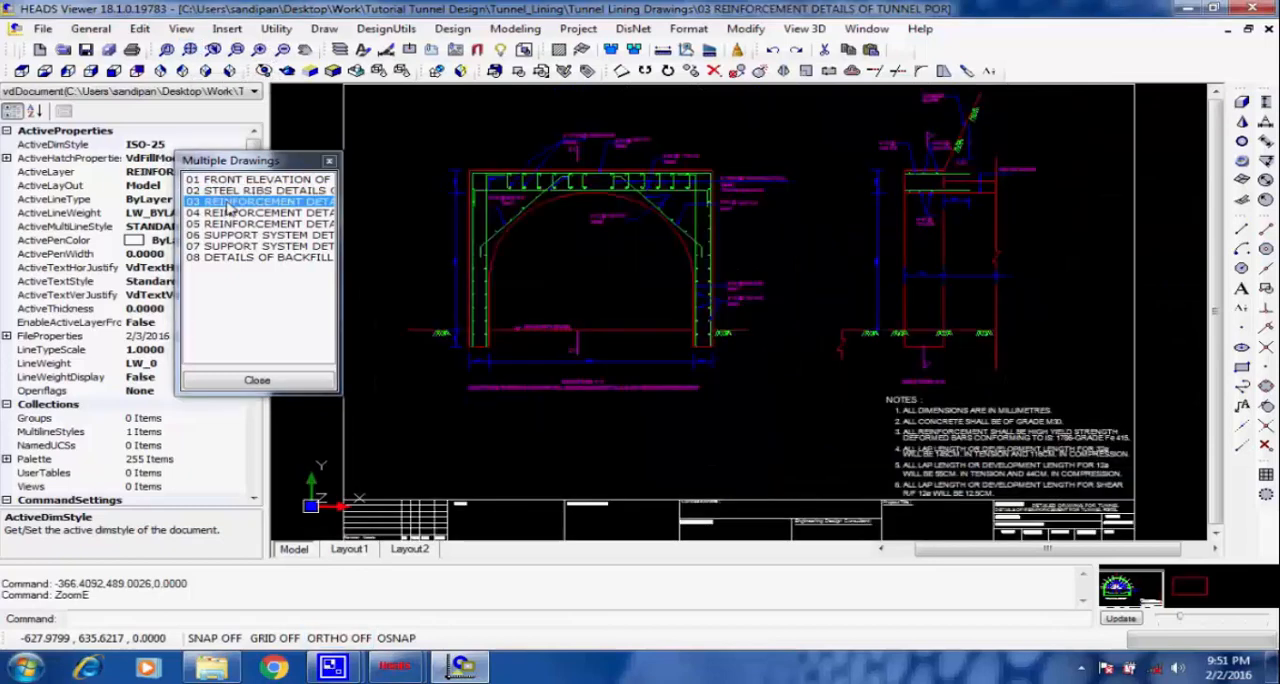
left_click(586, 408)
scroll(586, 406, "up", 4)
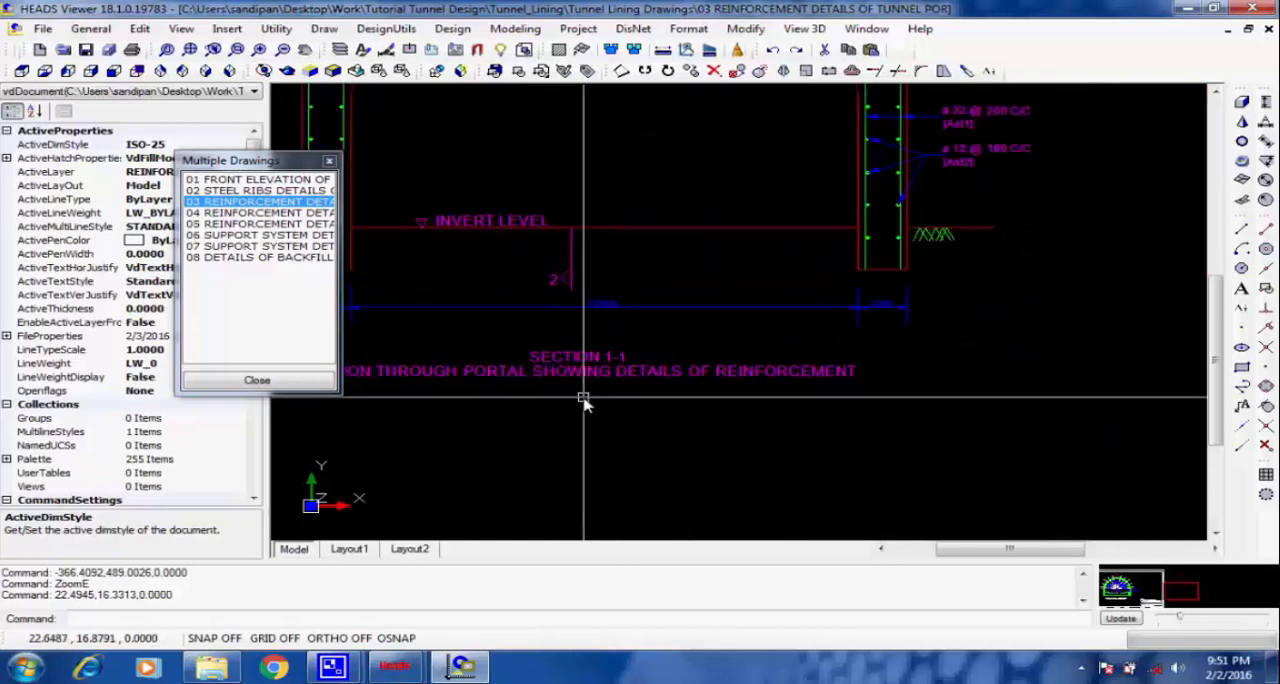
middle_click_drag(584, 399, 718, 401)
scroll(765, 236, "down", 3)
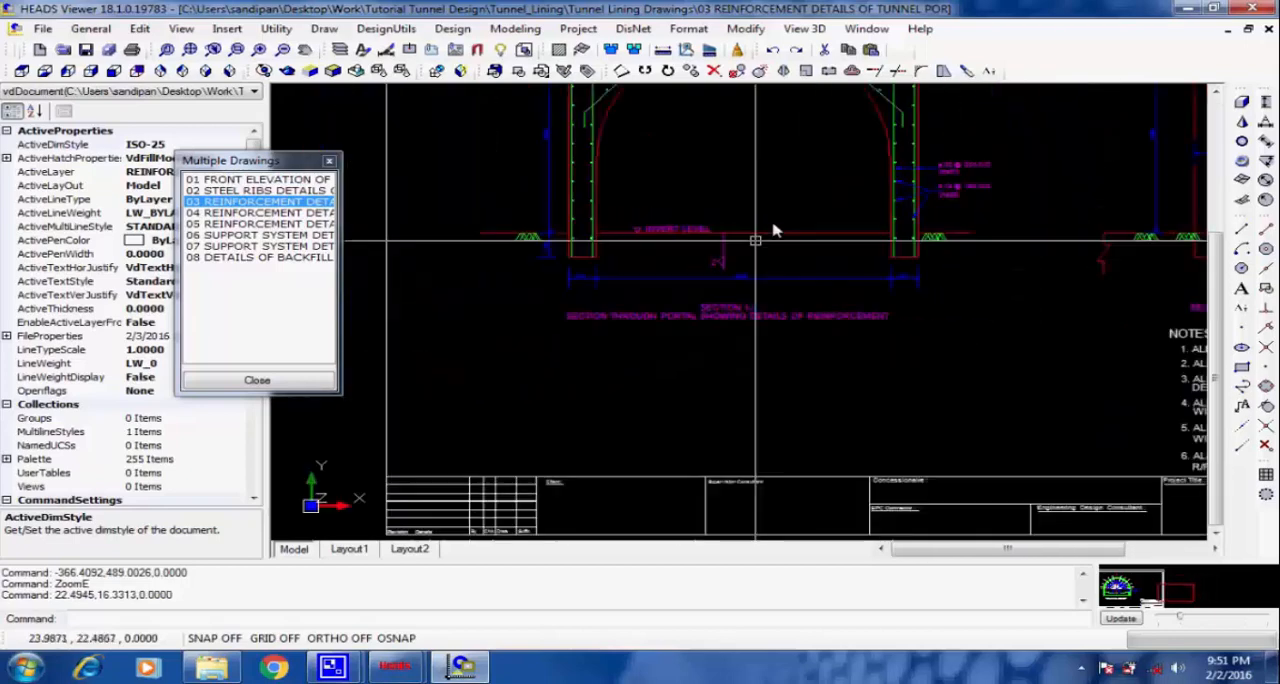
scroll(755, 364, "up", 3)
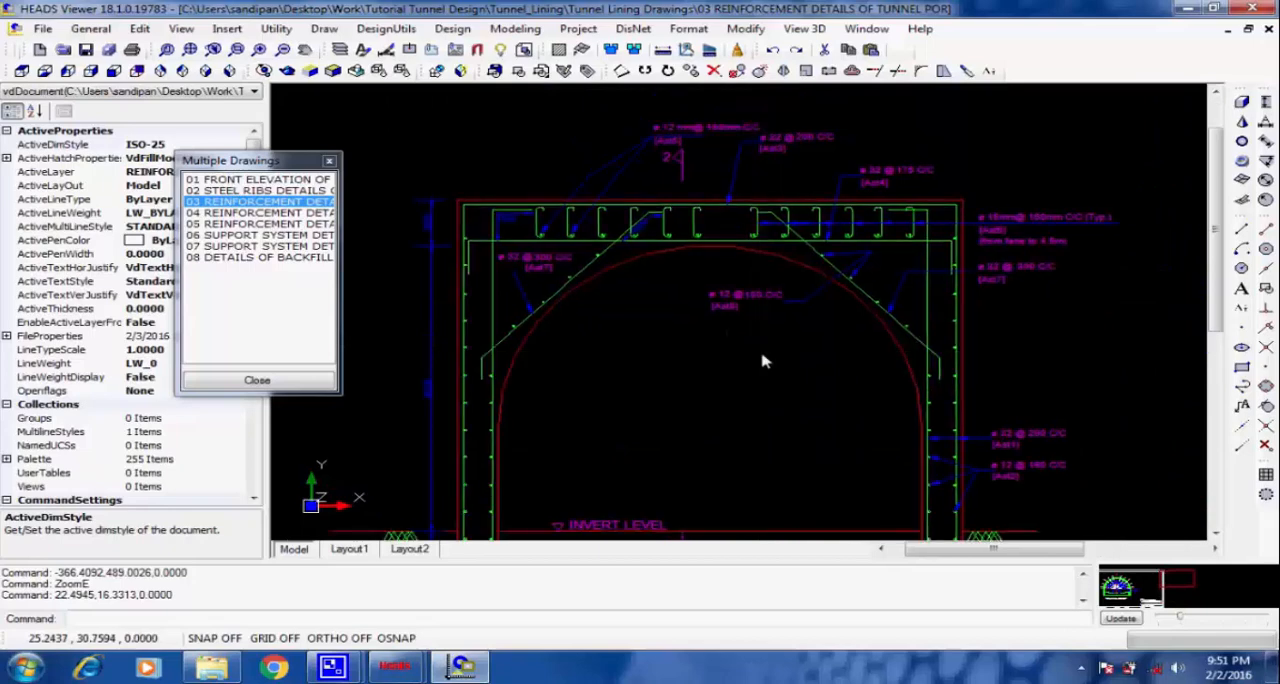
left_click(190, 50)
Open drawing 04, the second portal reinforcement sheet, and examine its bar size and spacing labels.
left_click(250, 213)
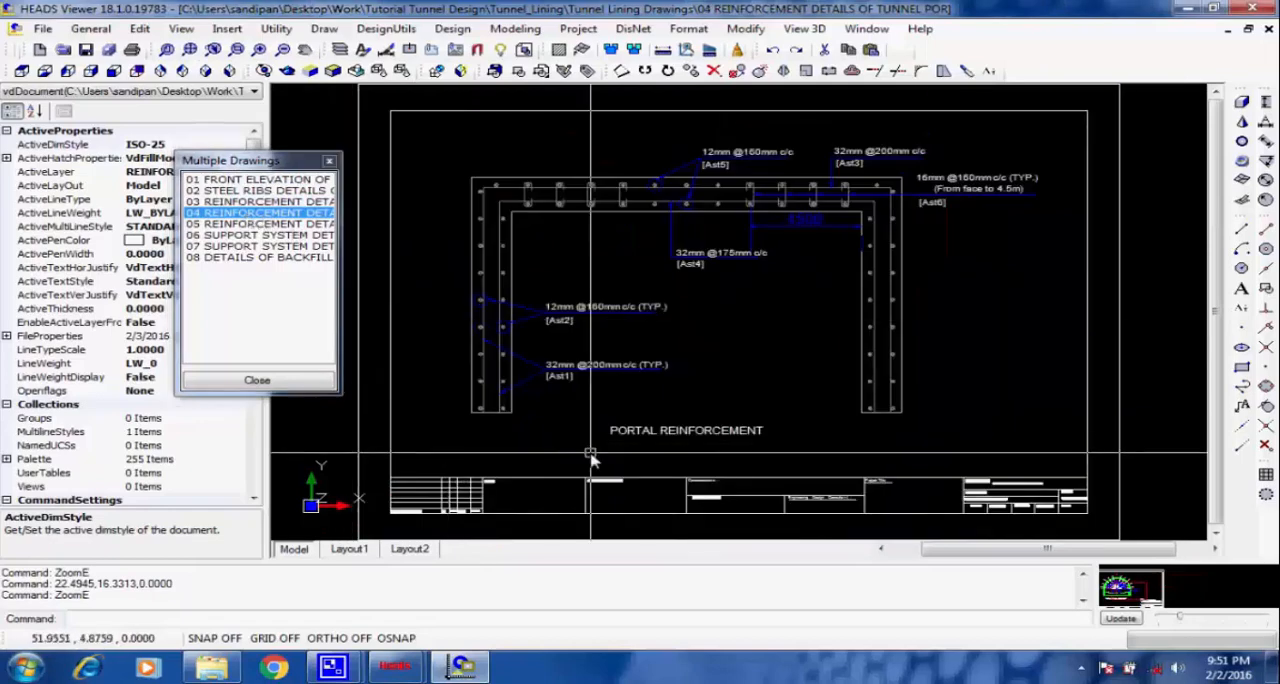
scroll(591, 455, "up", 5)
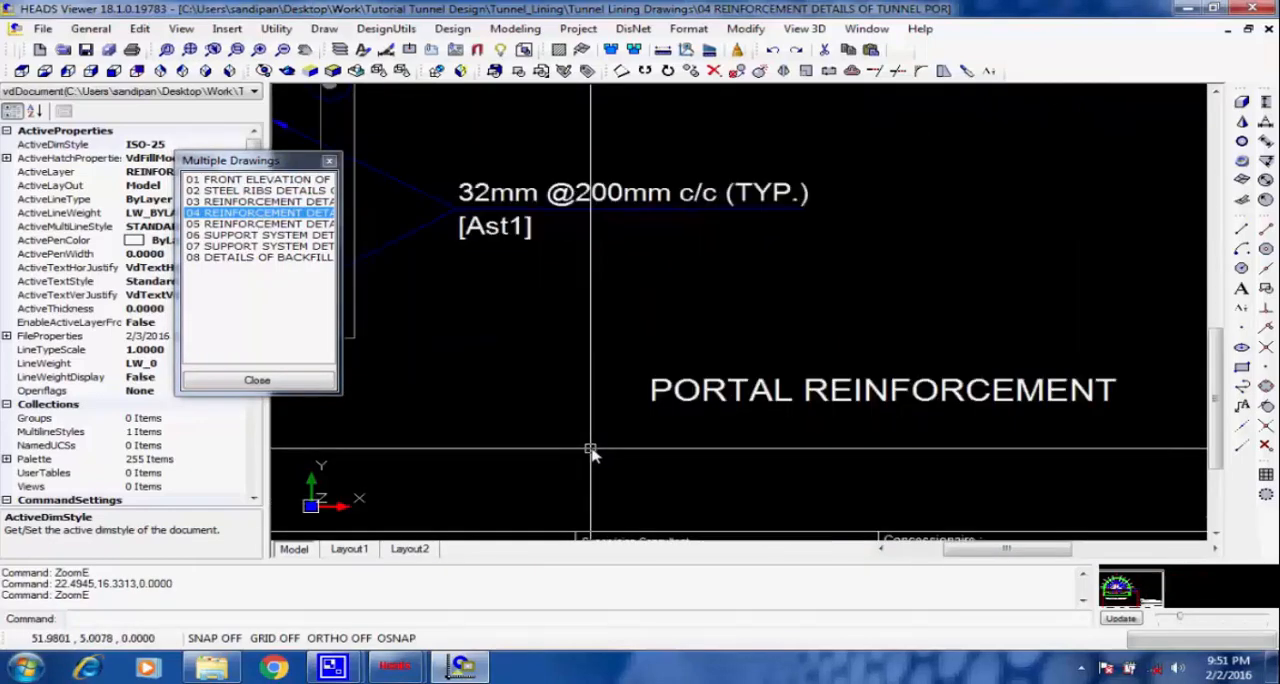
scroll(591, 455, "down", 5)
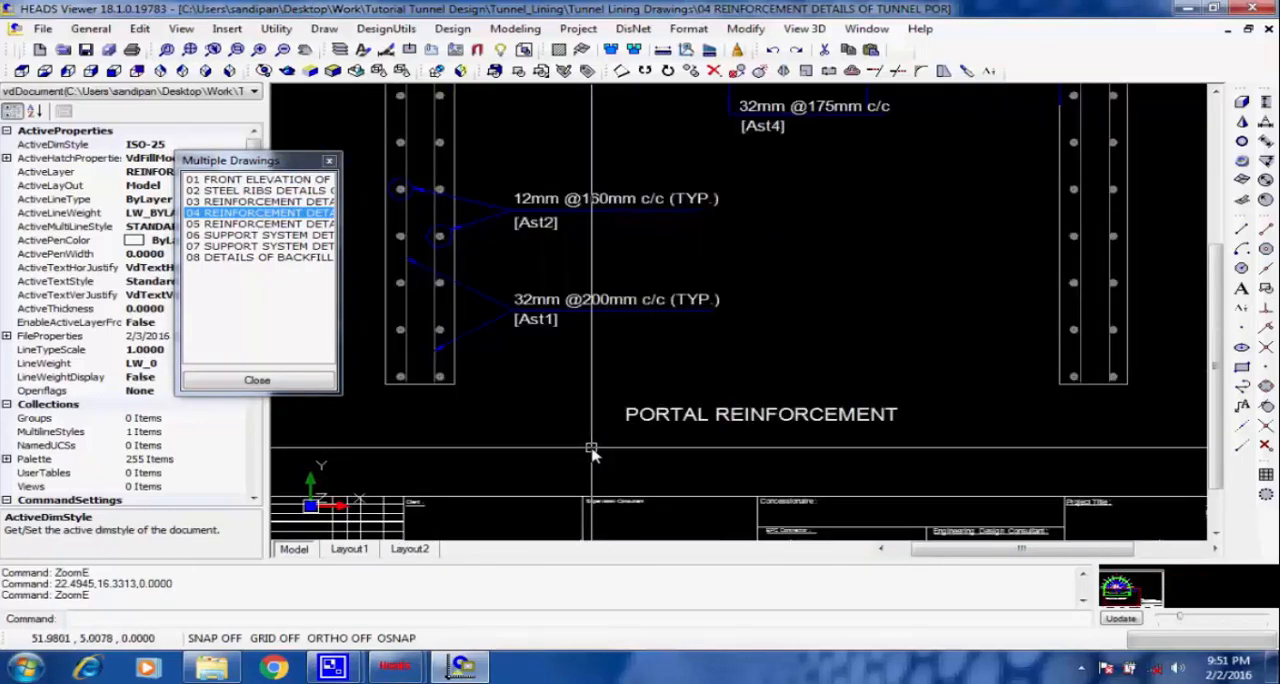
Open drawing 05, the tunnel zone reinforcement details, and examine the Ast10 bar callout on the liner's arch.
left_click(241, 225)
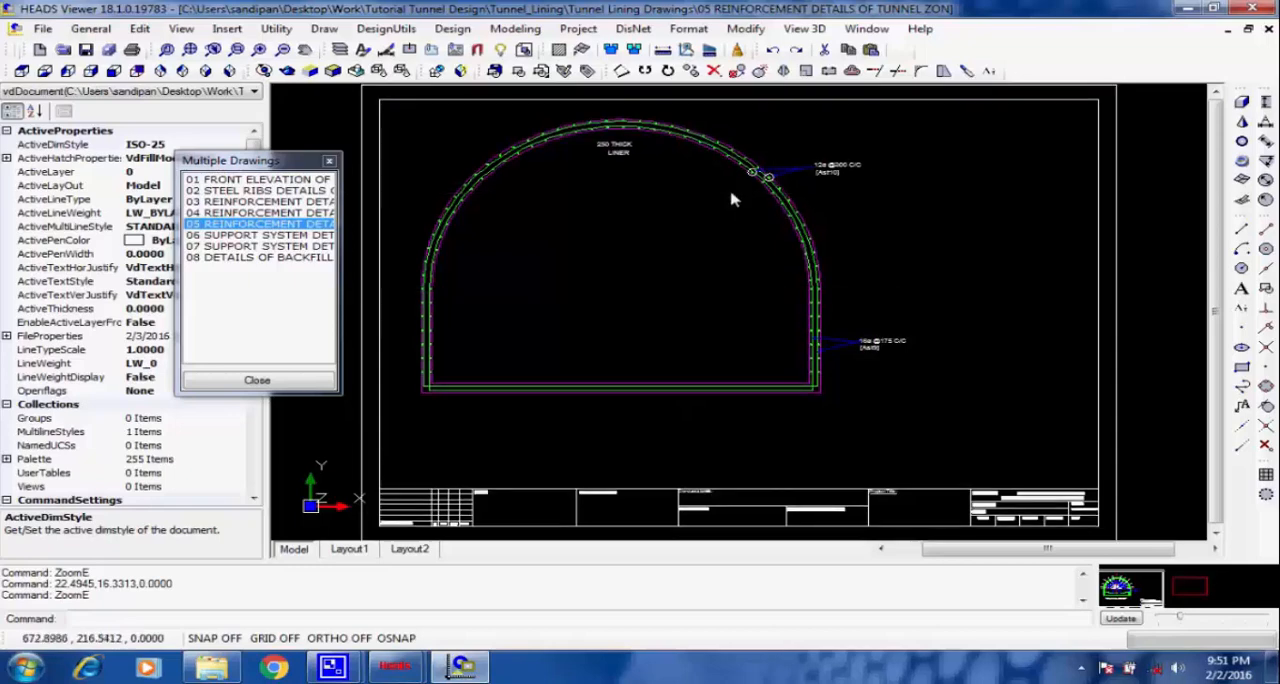
scroll(755, 140, "up", 5)
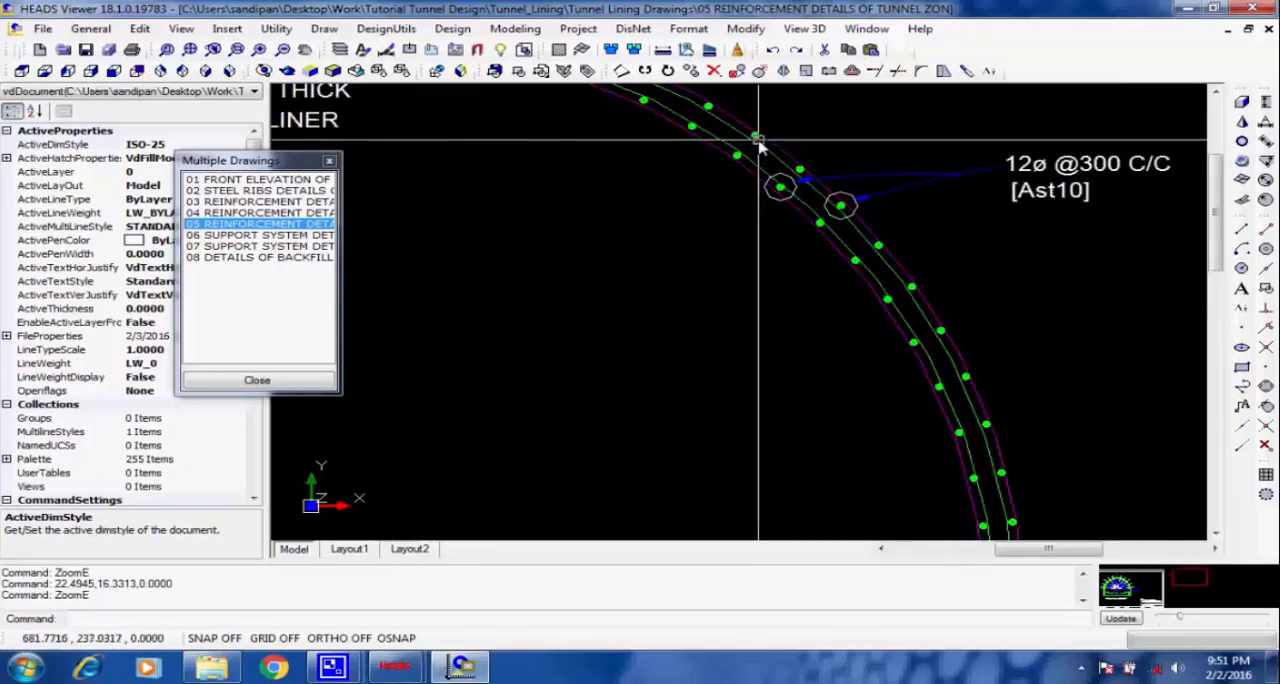
scroll(758, 145, "down", 5)
scroll(776, 304, "down", 5)
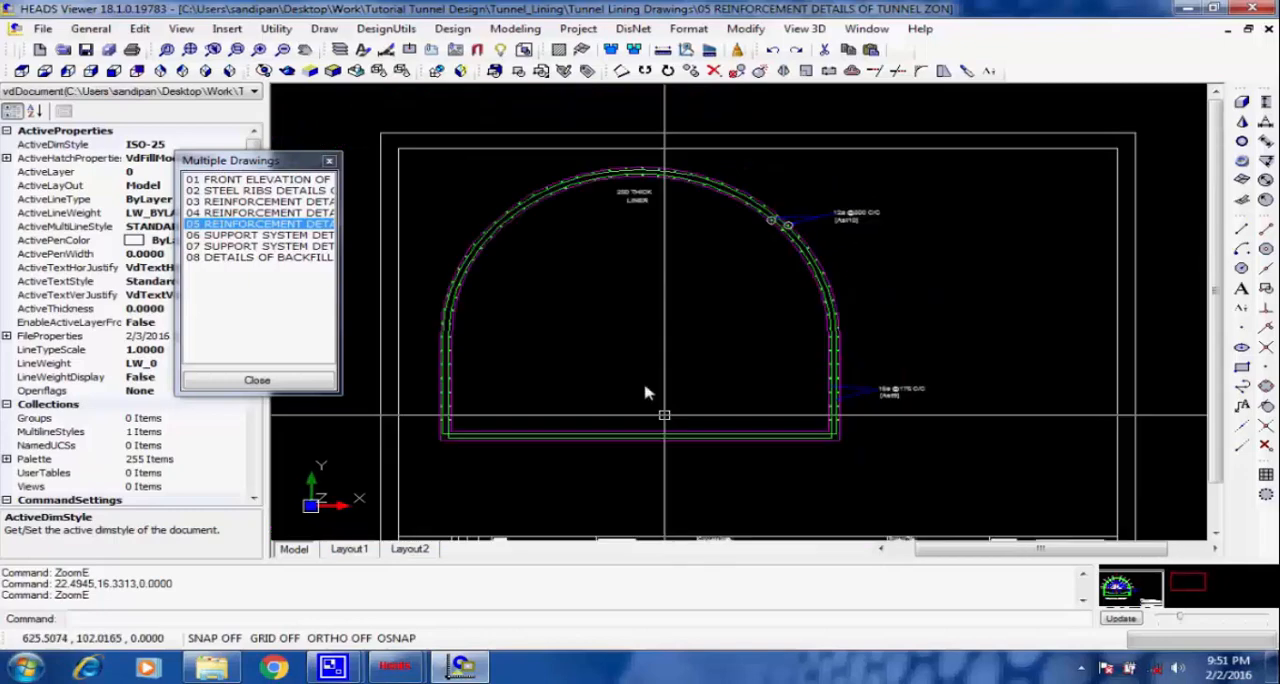
Read the title block of the tunnel zone cross-section drawing and return to the full sheet.
scroll(925, 515, "up", 4)
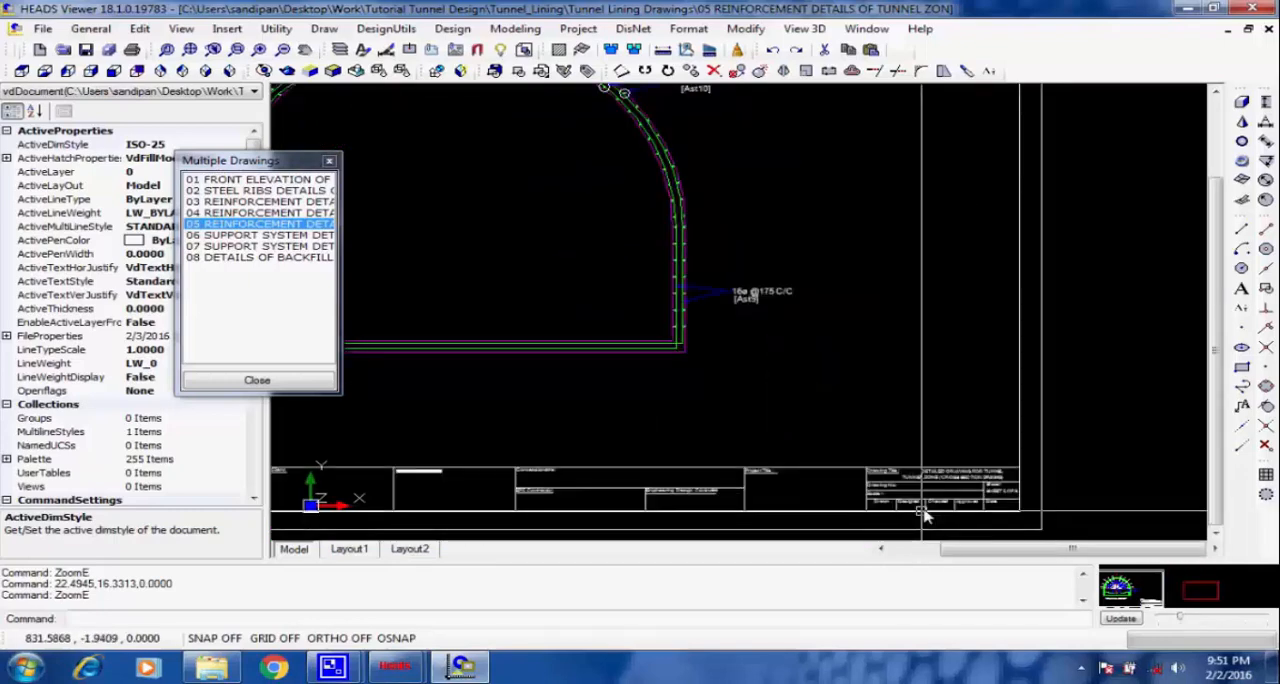
scroll(930, 505, "up", 3)
scroll(935, 492, "up", 2)
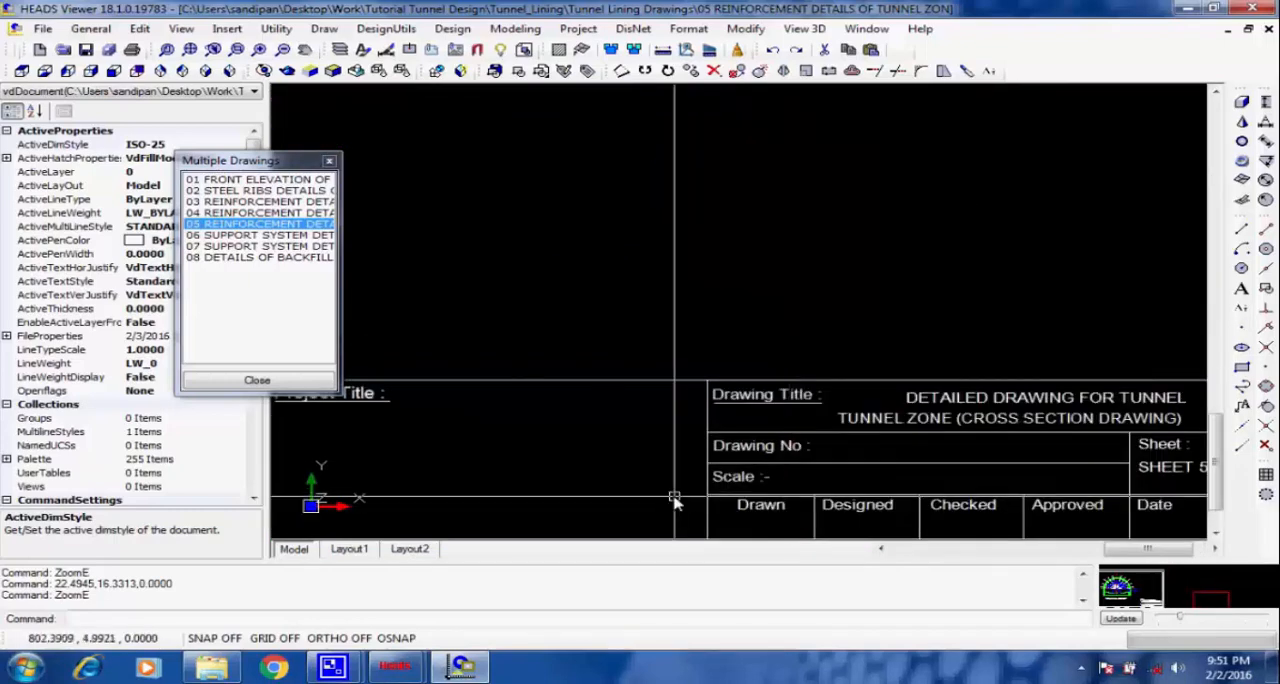
scroll(673, 500, "down", 3)
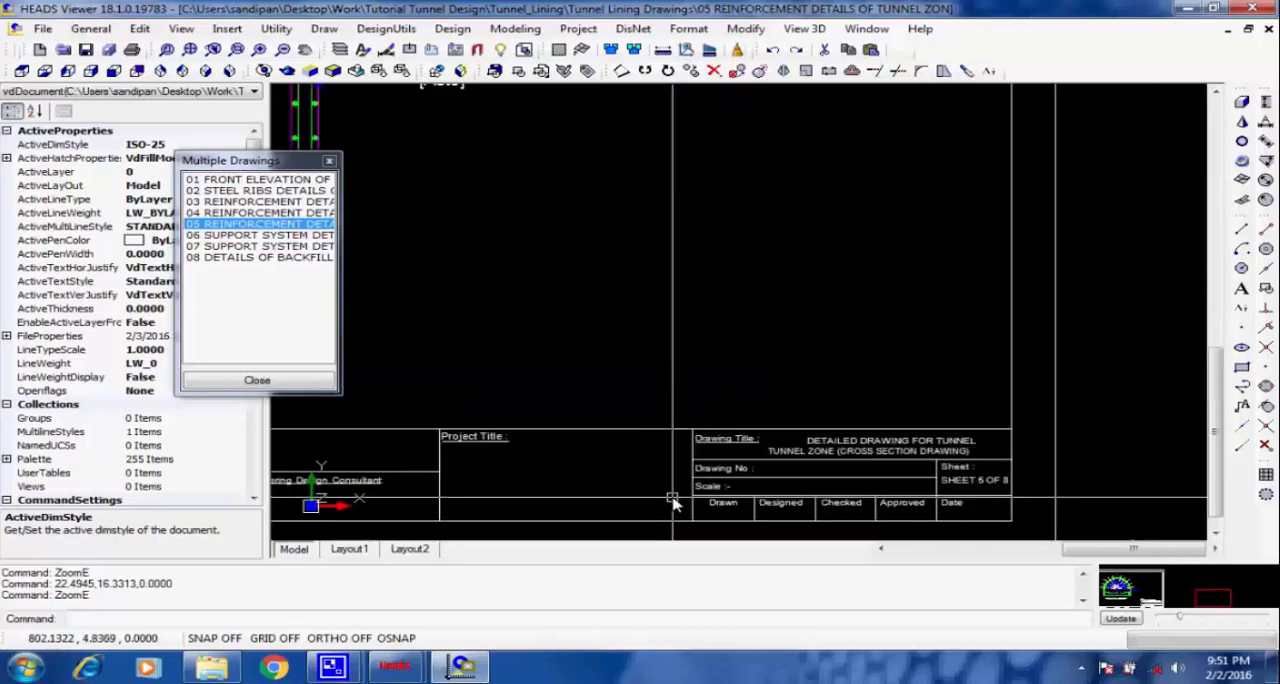
scroll(492, 437, "down", 2)
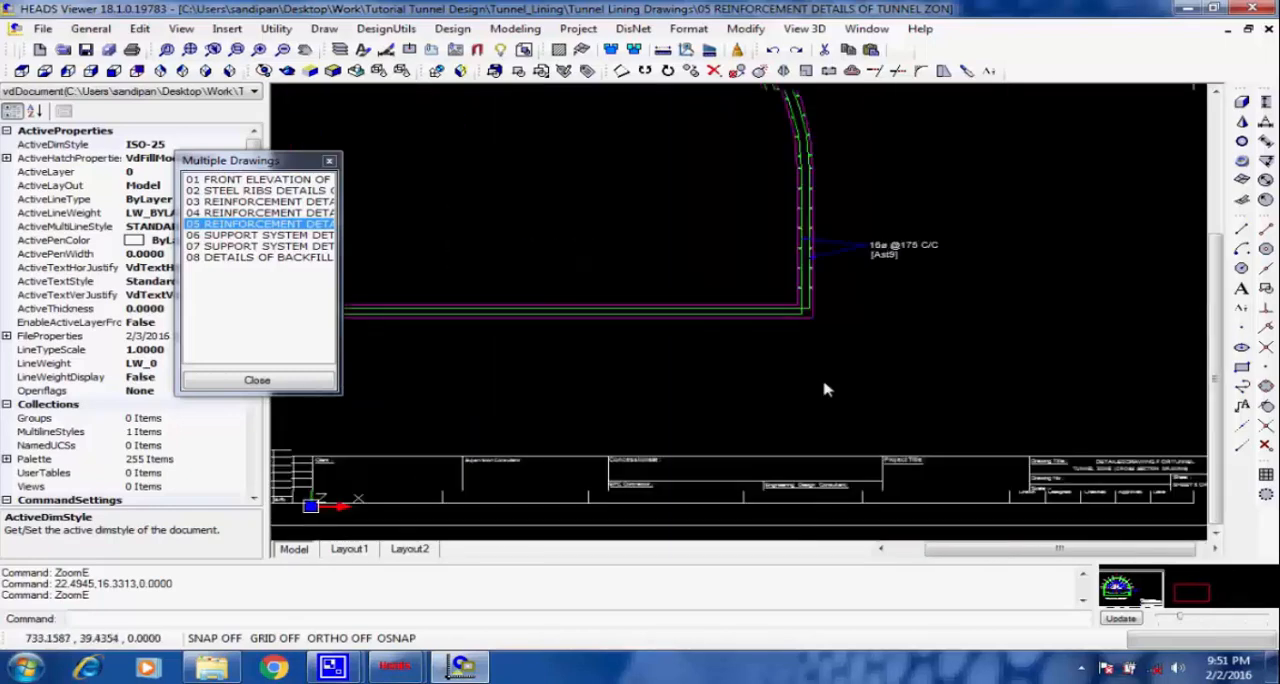
left_click(190, 49)
Open drawing 06, the portal zone support system details, and examine the typical support system for RMR 20.
left_click(230, 236)
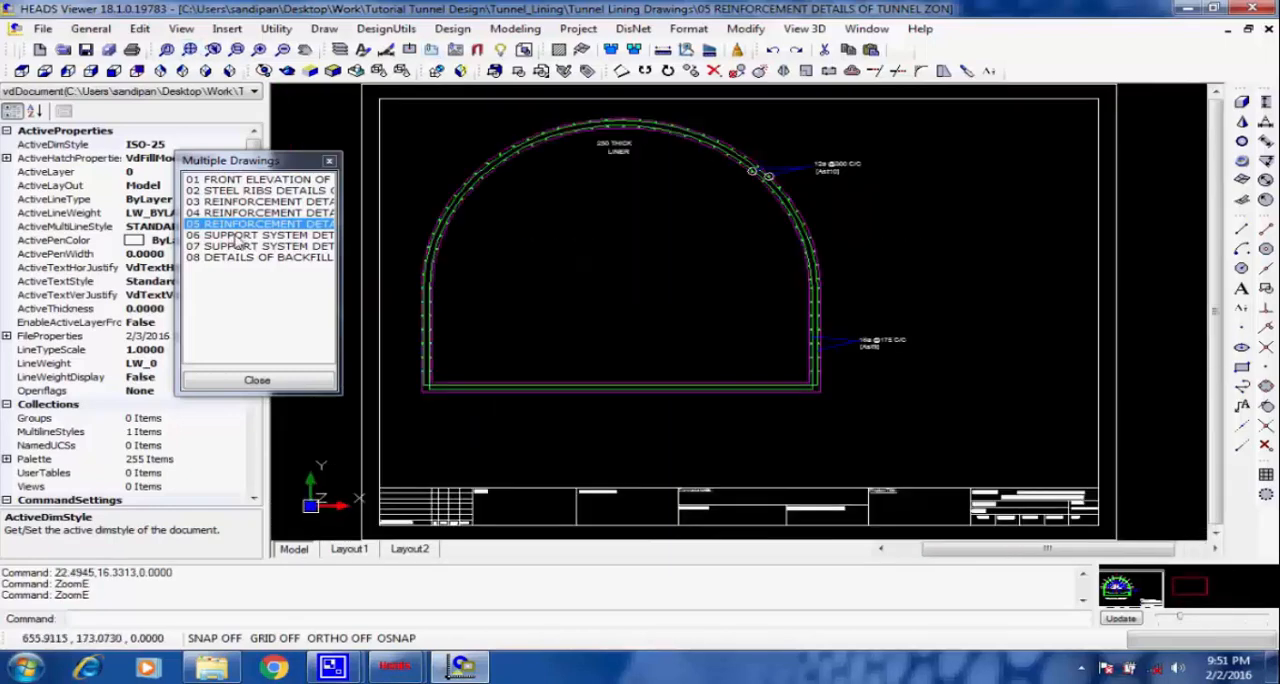
left_click(615, 296)
scroll(615, 296, "up", 2)
scroll(637, 233, "up", 2)
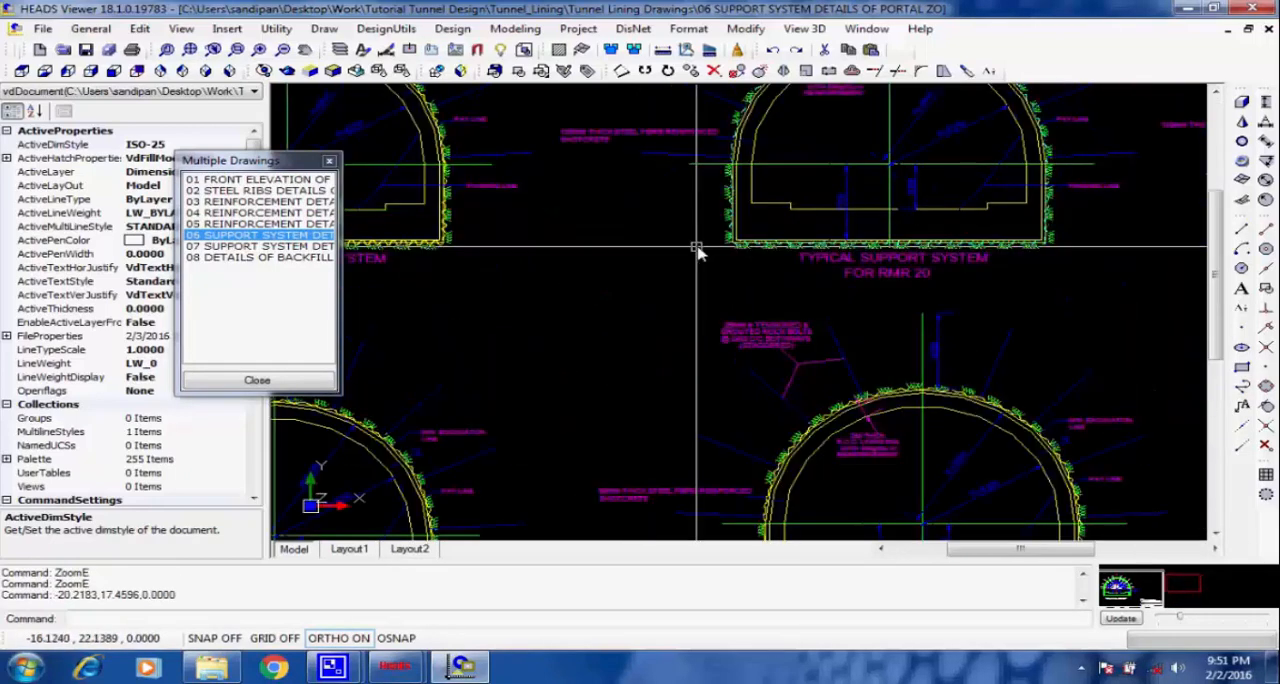
scroll(697, 252, "up", 2)
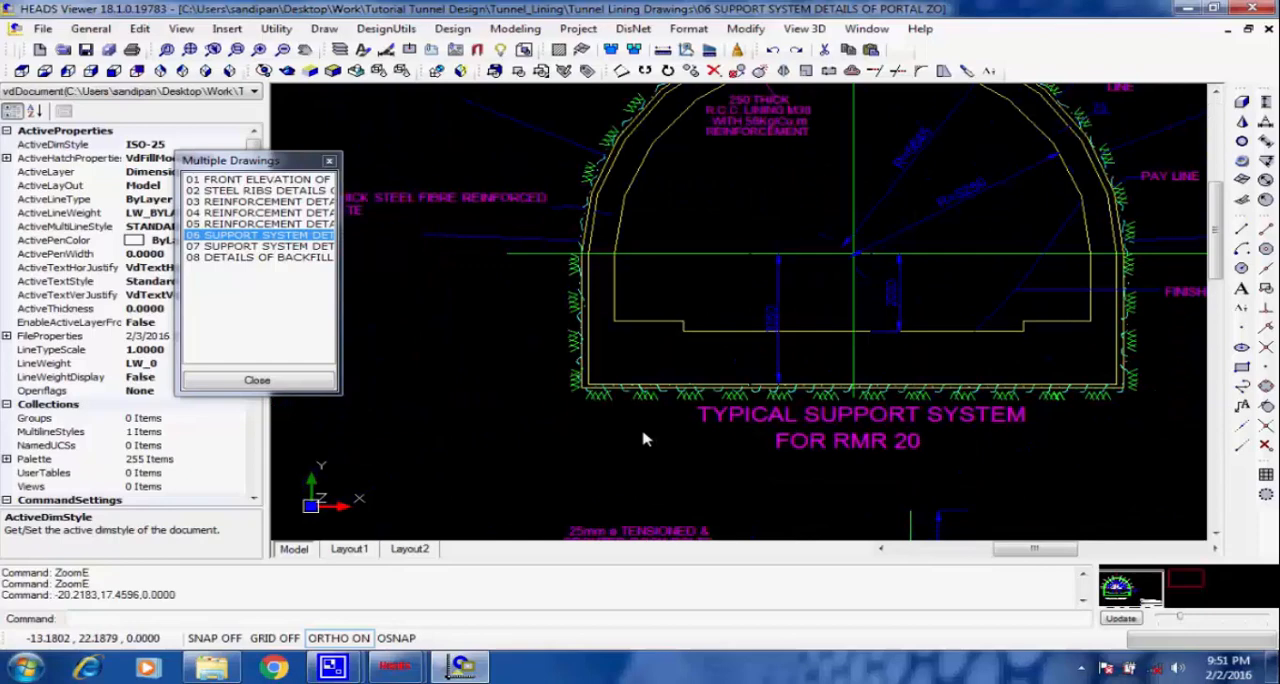
Bring the whole RMR 20 support section into view and regenerate the drawing to smooth its curves.
middle_click_drag(644, 438, 630, 481)
middle_click_drag(692, 325, 676, 376)
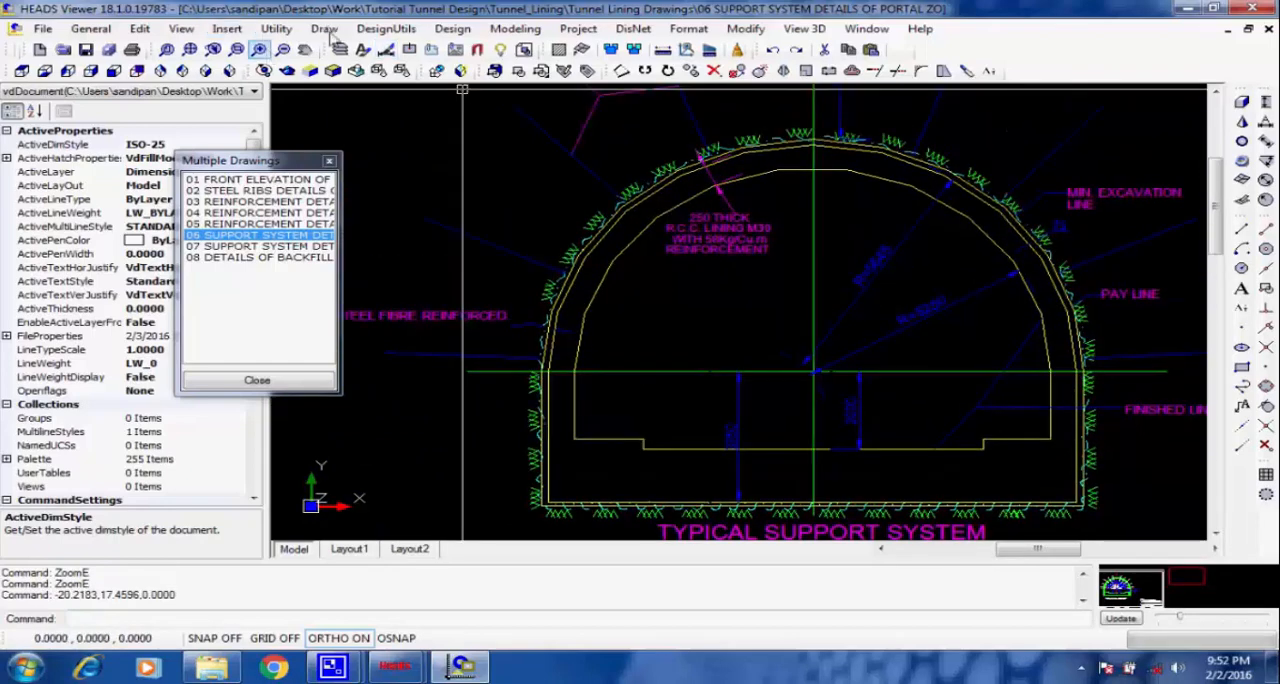
left_click(181, 28)
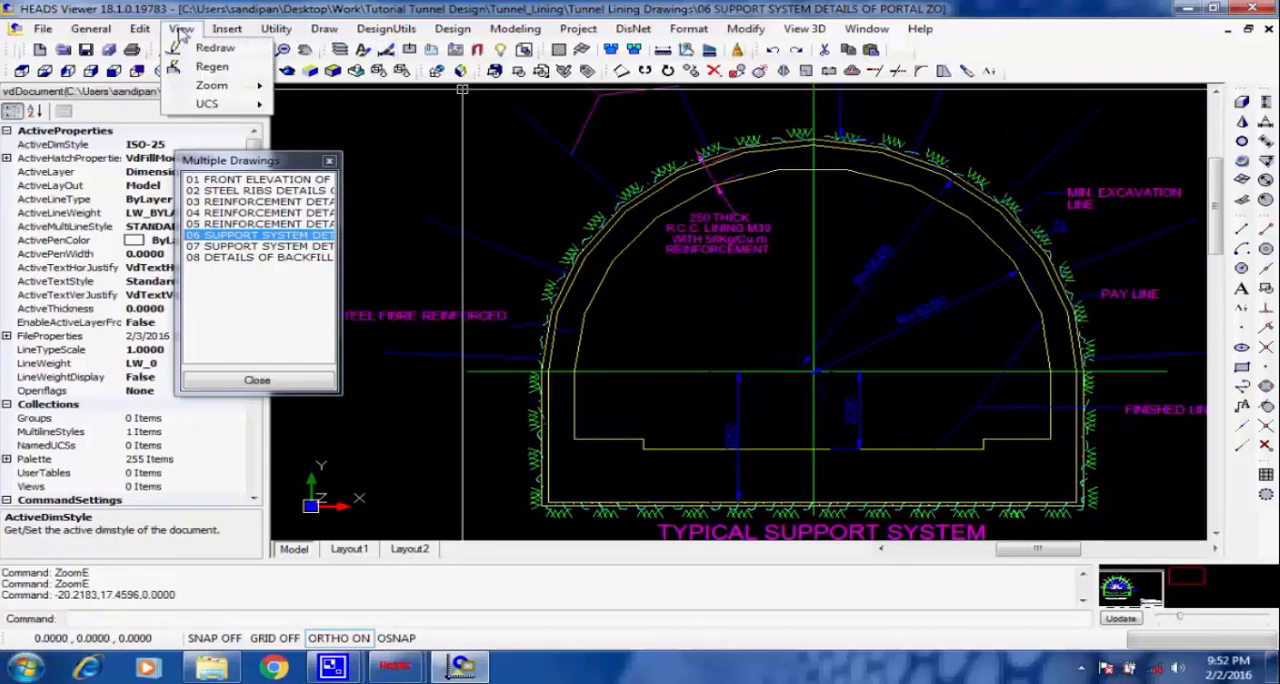
left_click(245, 67)
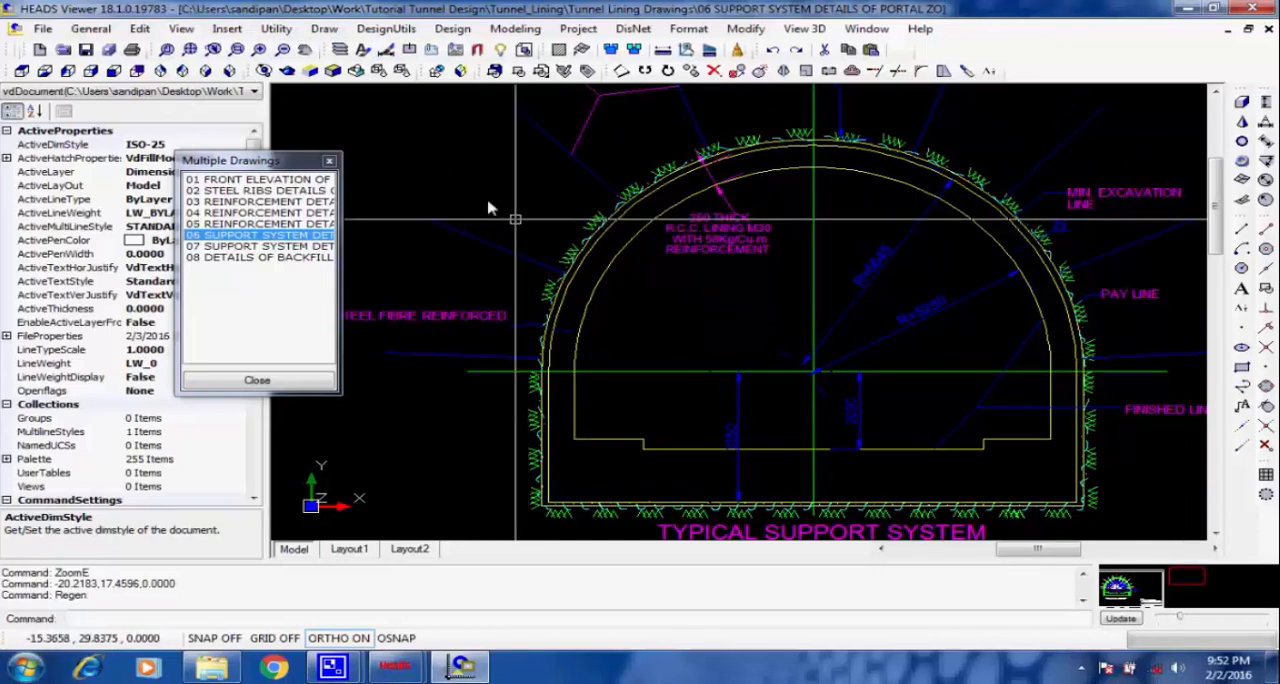
Open drawing 07, the tunnel zone support system details, and examine the steel fibre reinforced shotcrete labels of the RMR 30 section.
left_click(240, 248)
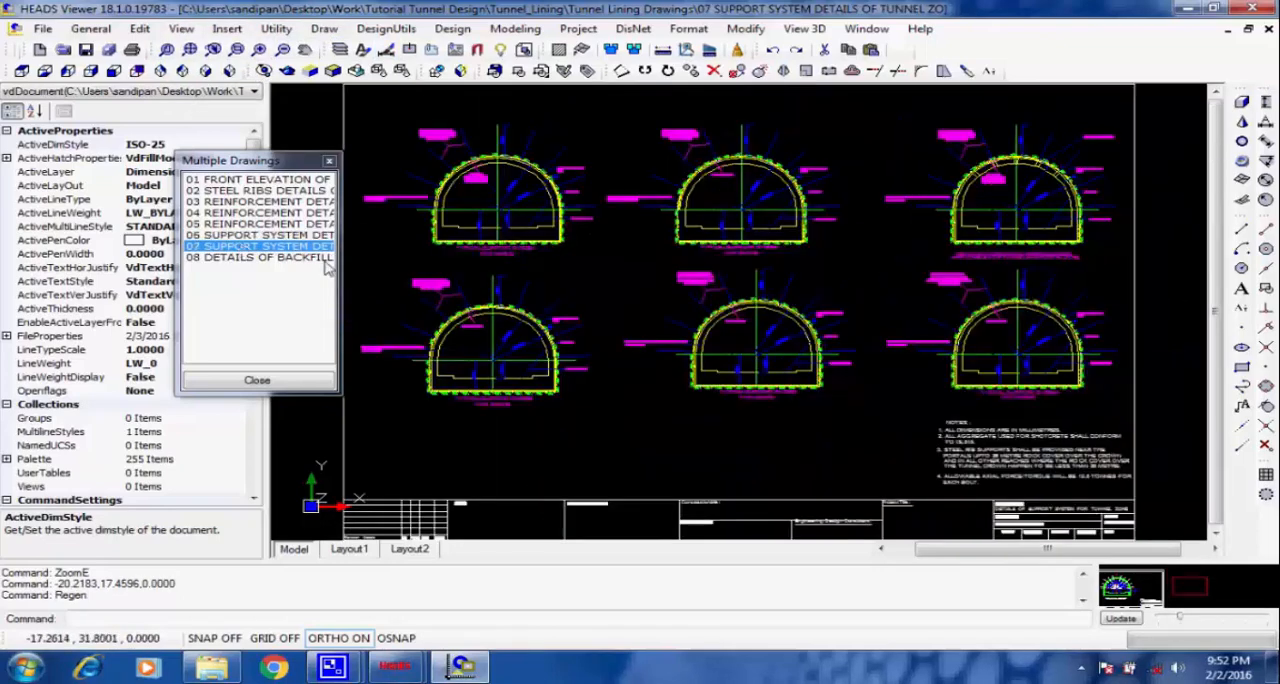
left_click(627, 158)
scroll(627, 158, "up", 3)
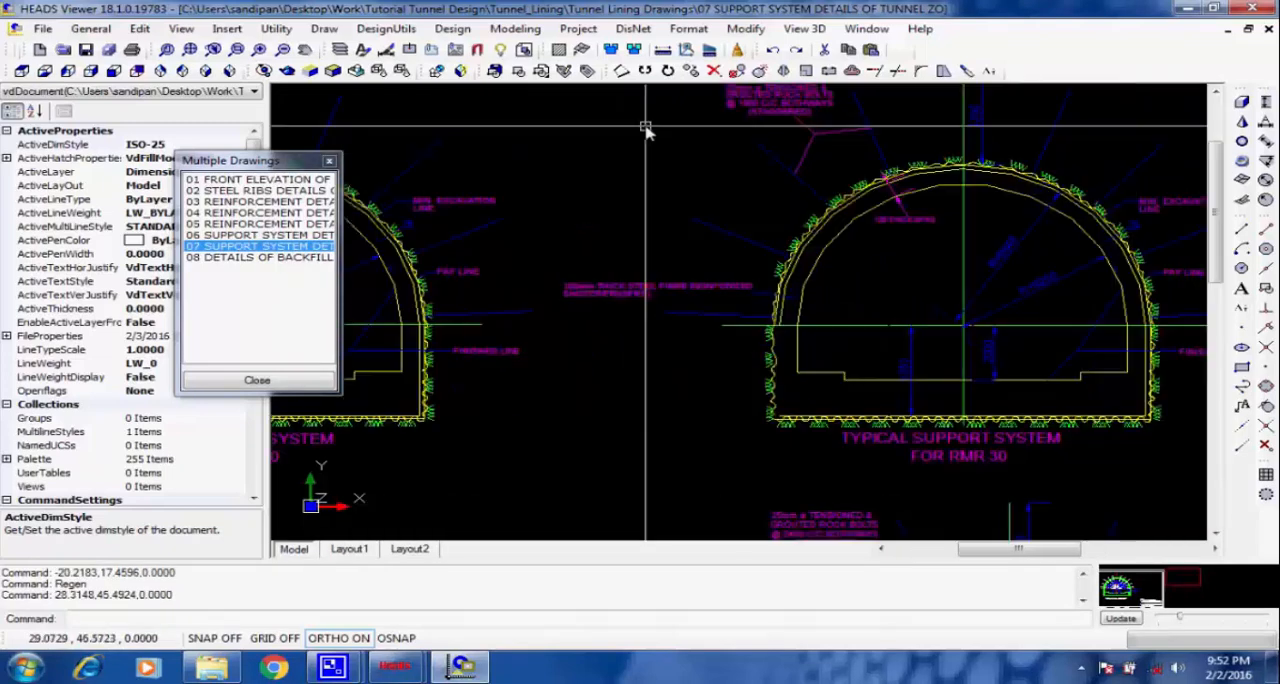
scroll(645, 130, "up", 2)
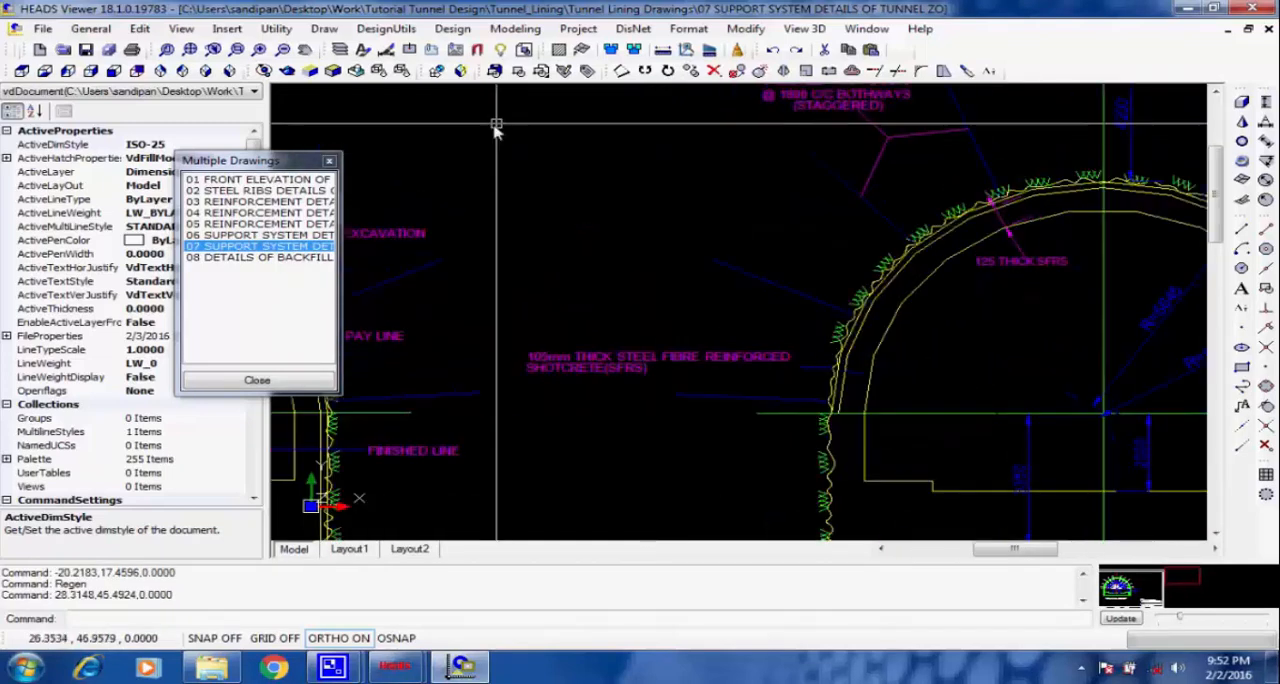
Regenerate the tunnel zone support drawing and check the complete typical support system section for RMR 30.
left_click(181, 30)
left_click(212, 66)
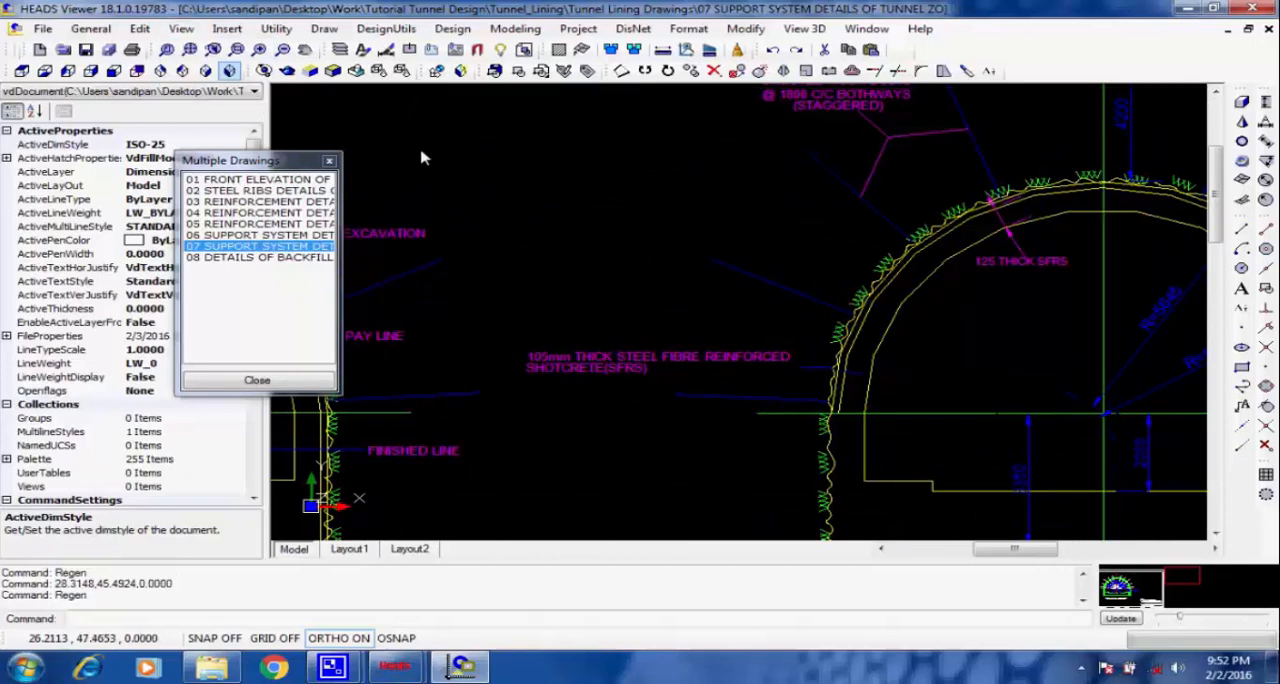
scroll(414, 200, "down", 2)
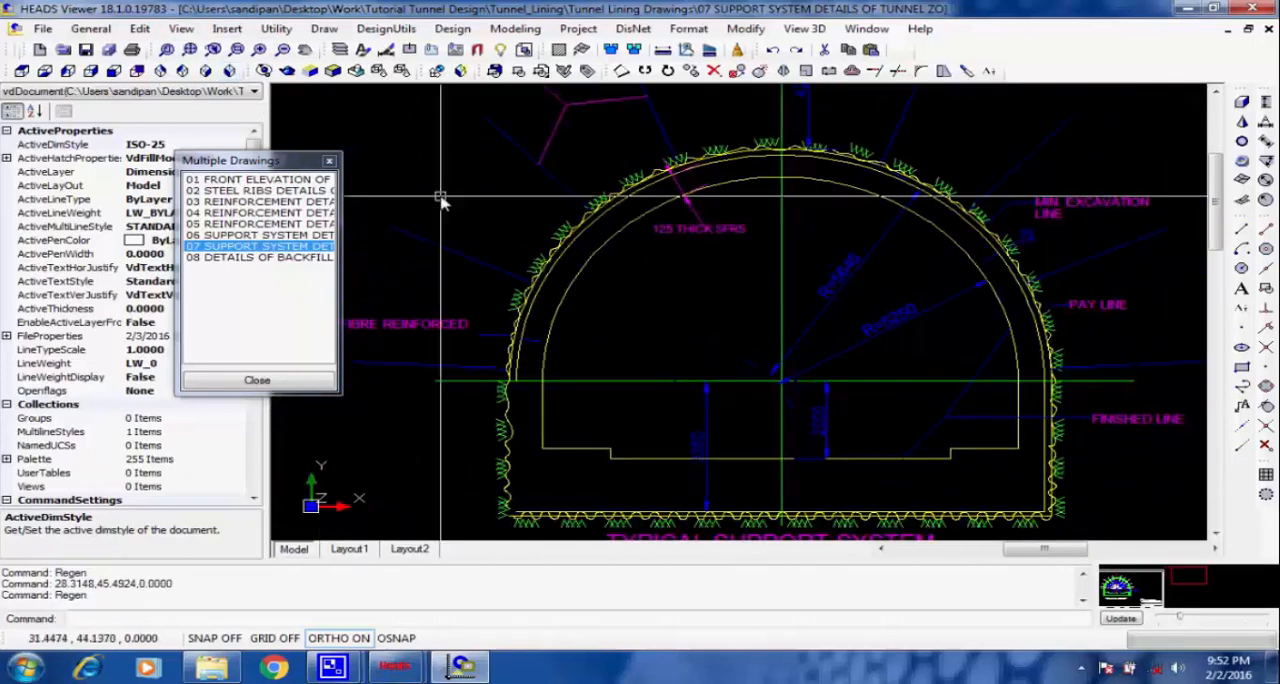
scroll(441, 197, "down", 1)
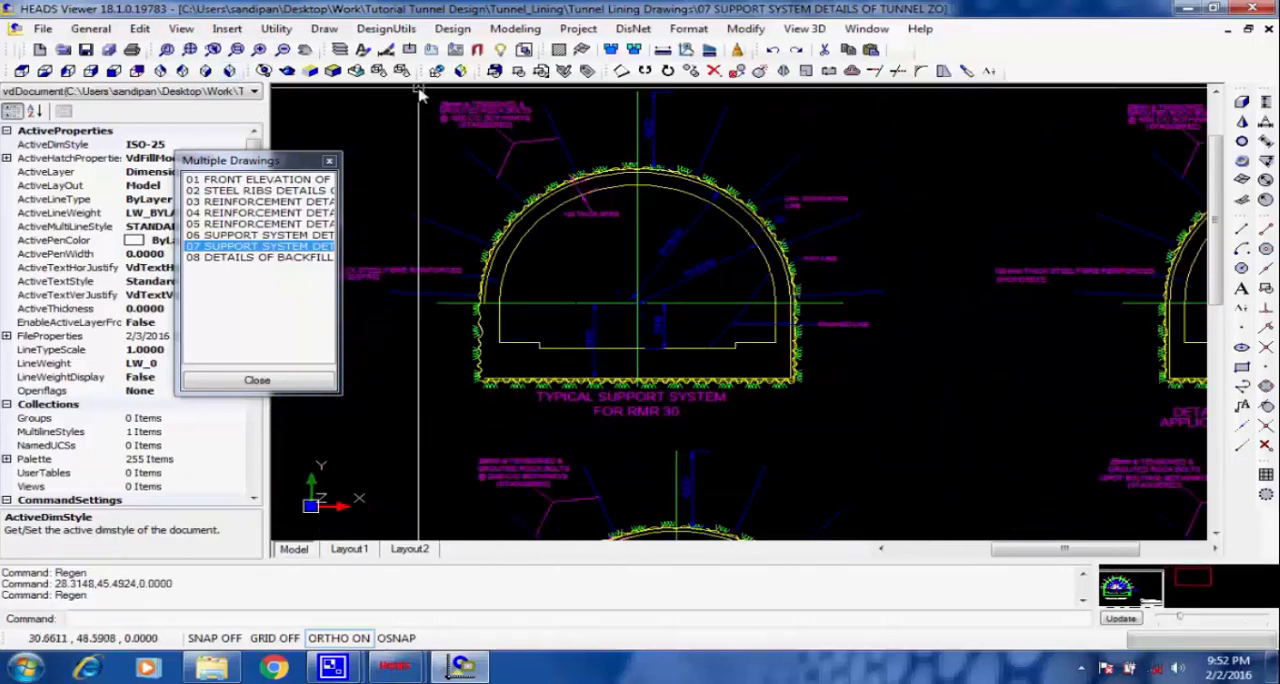
Examine the rock bolt label and the shotcrete thickness label on the RMR 30 support section in drawing 07.
scroll(441, 96, "up", 1)
scroll(441, 96, "up", 2)
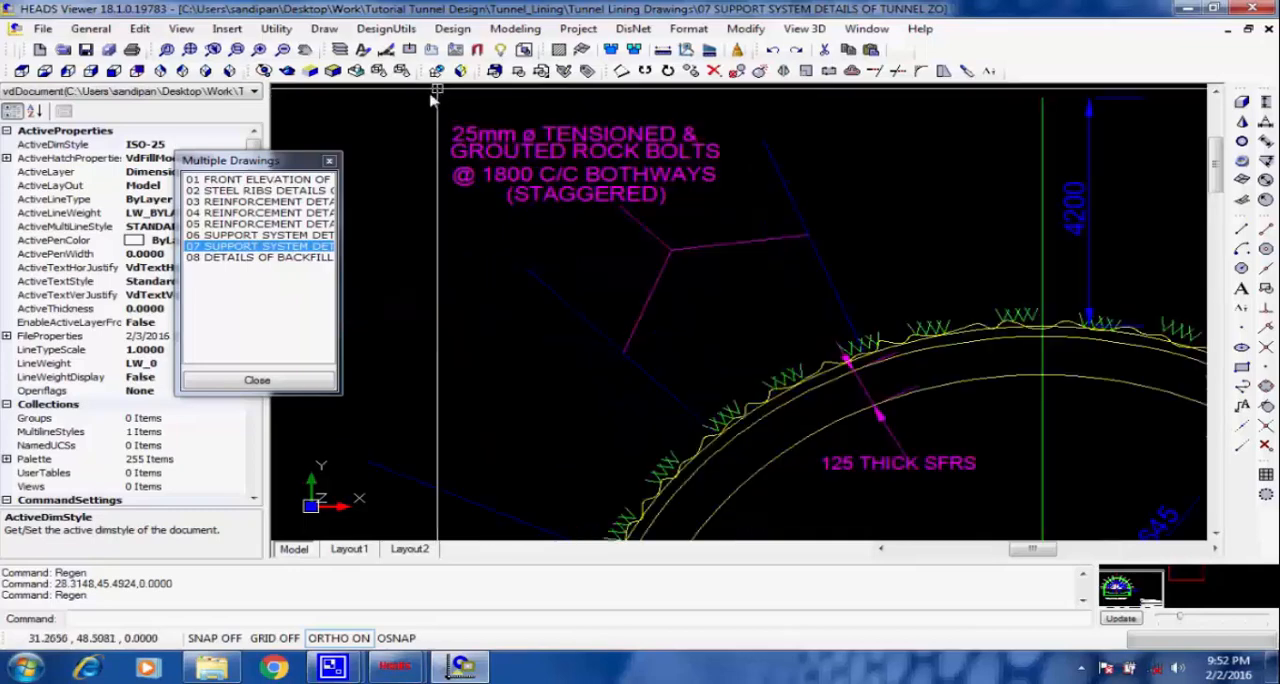
scroll(432, 97, "down", 3)
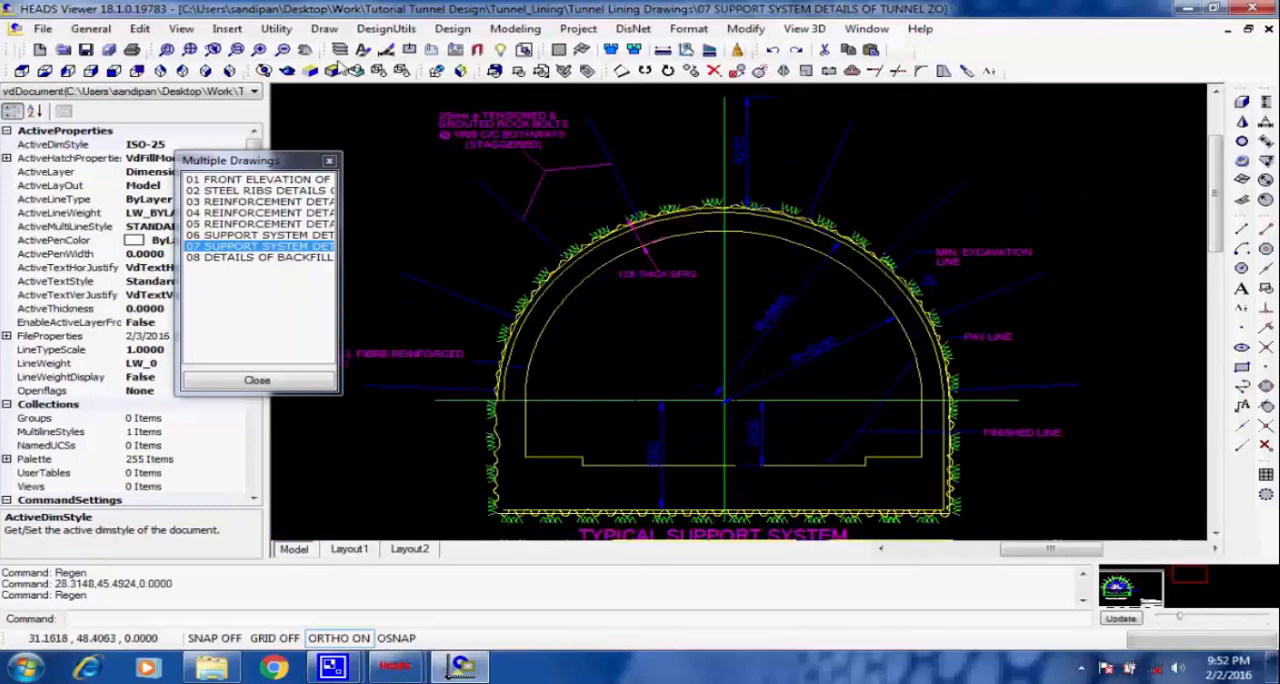
Open drawing 08, the details of backfill grouting, and examine the tunnel section showing the grout hole locations.
double_click(243, 258)
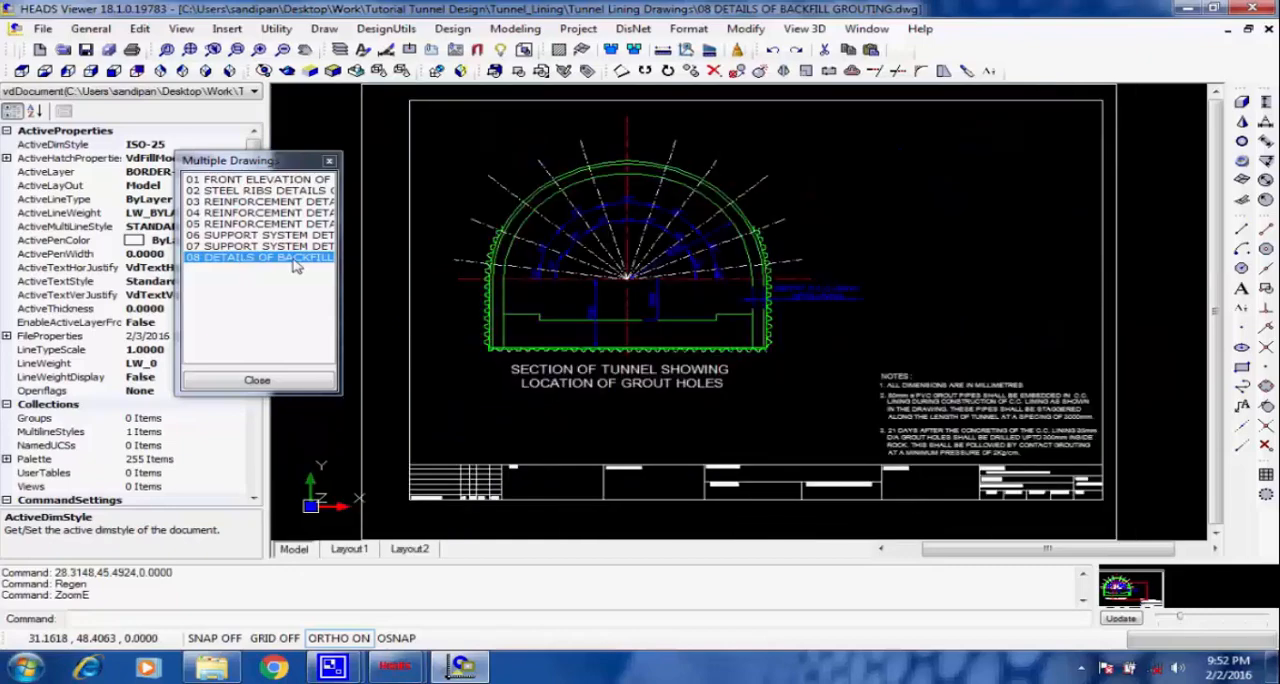
left_click(566, 162)
scroll(568, 165, "up", 3)
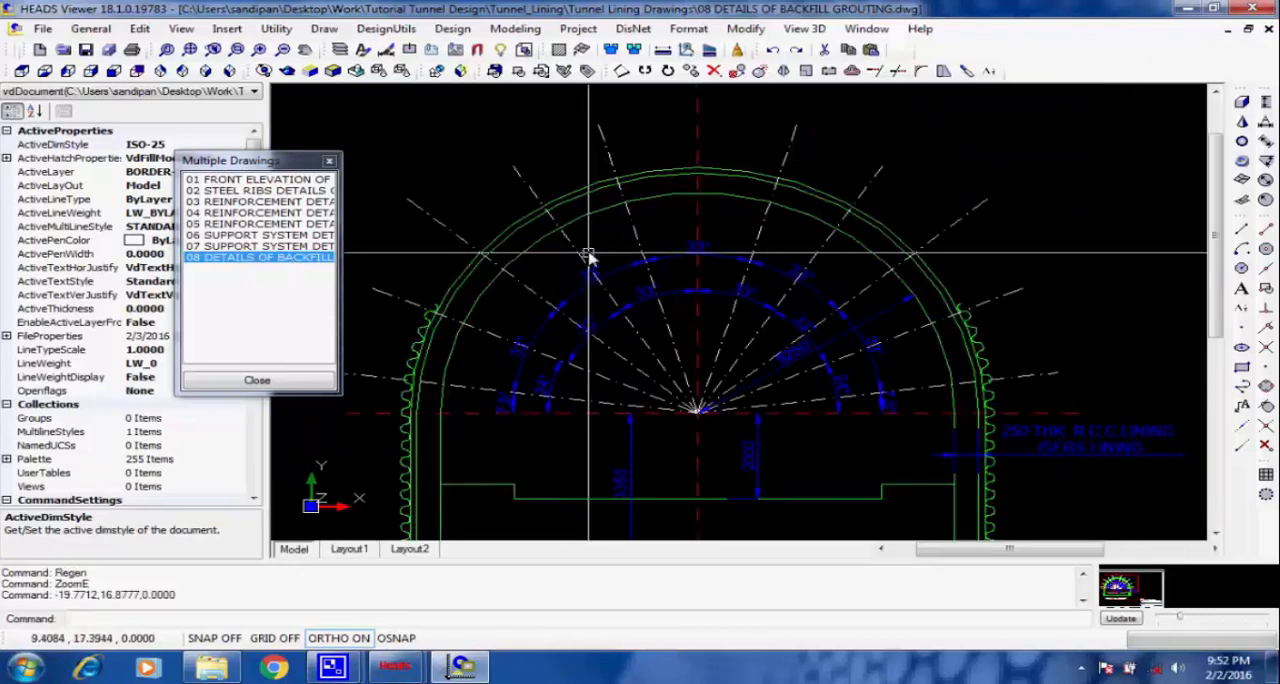
scroll(589, 258, "up", 1)
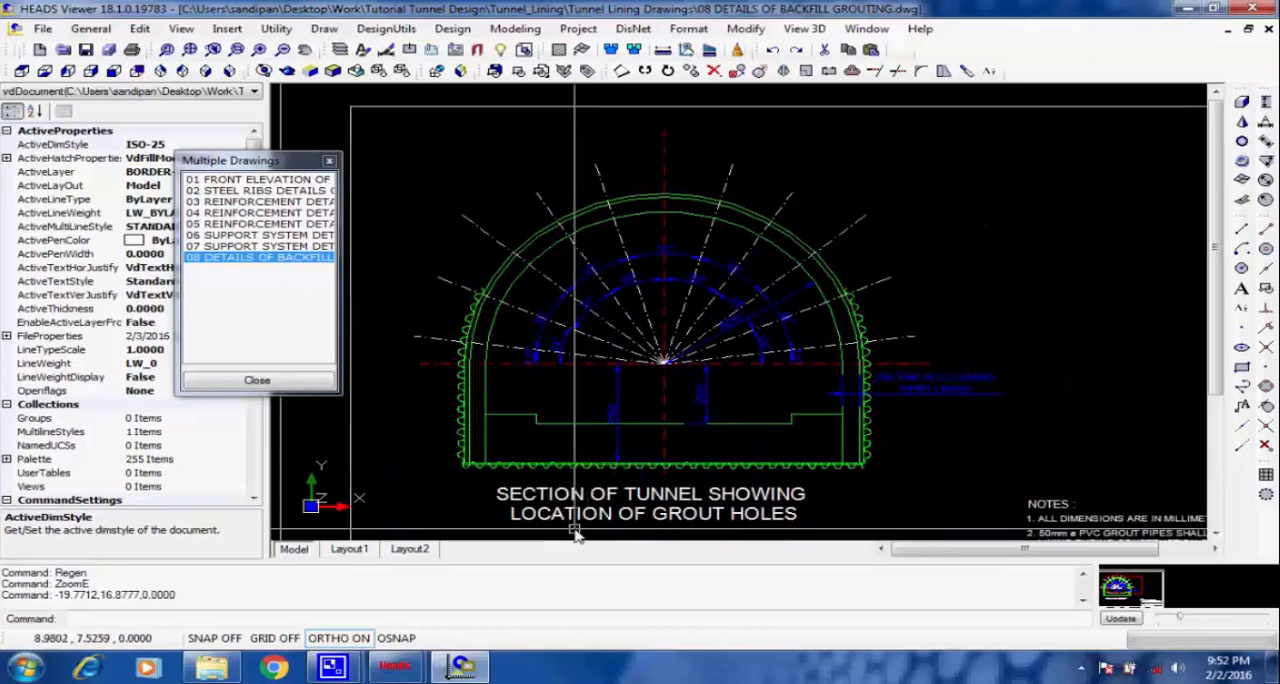
scroll(575, 535, "up", 1)
scroll(575, 535, "up", 2)
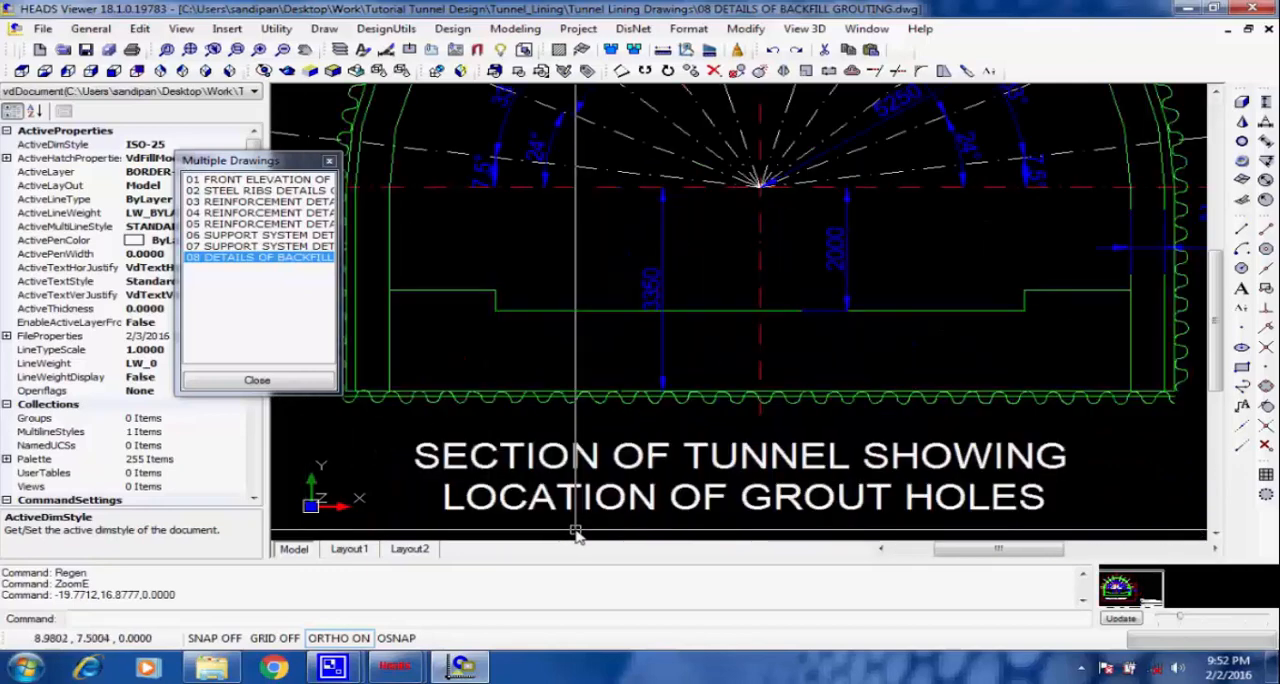
scroll(470, 470, "down", 3)
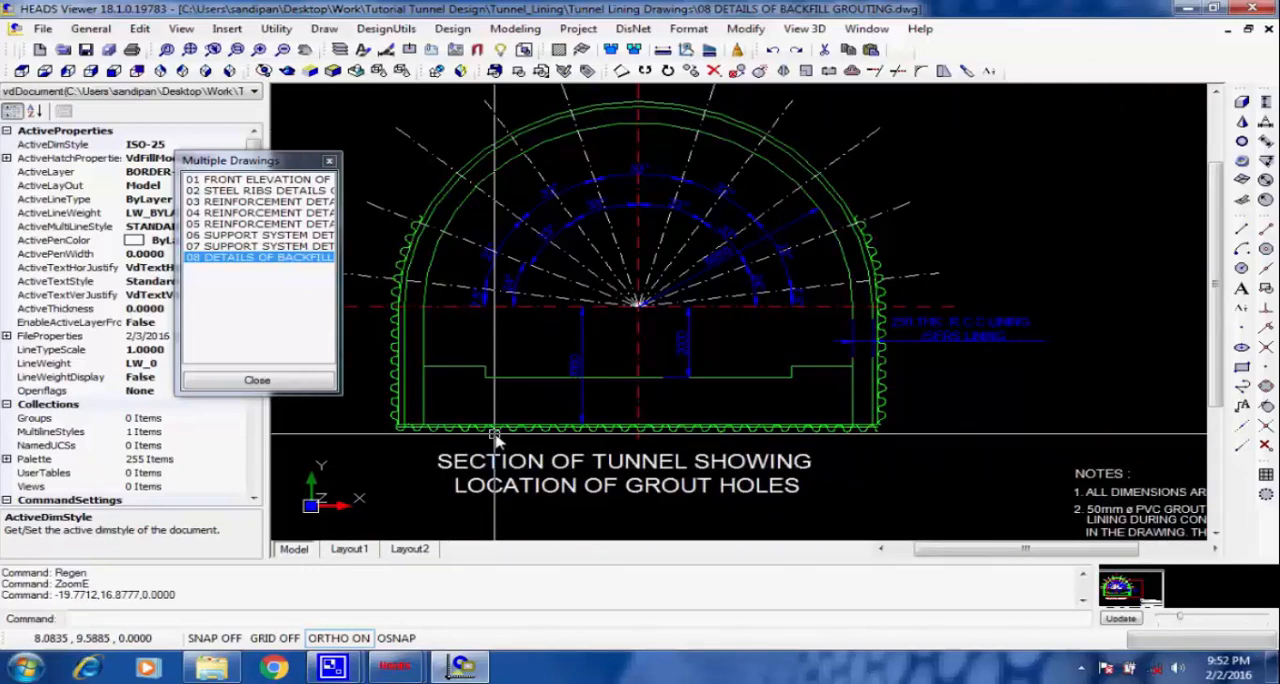
scroll(495, 437, "down", 2)
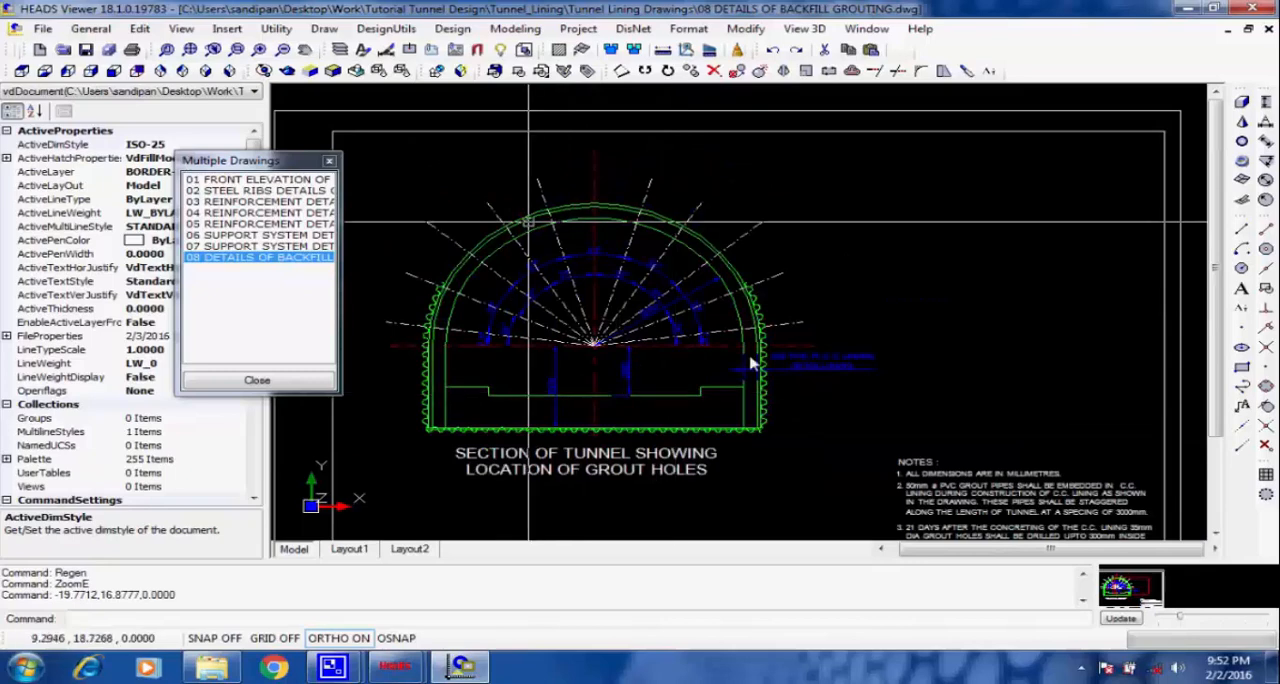
Read the notes and the title block of the backfill grouting drawing.
middle_click_drag(937, 479, 870, 383)
scroll(880, 392, "up", 2)
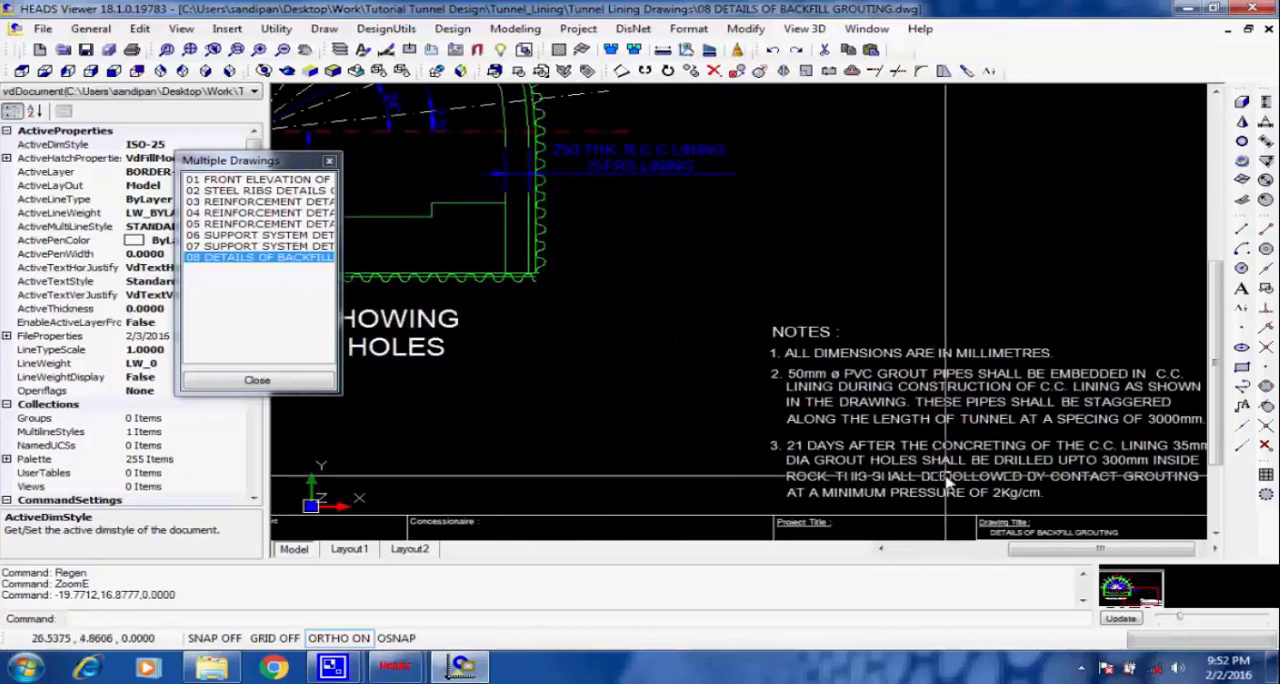
mouse_move(946, 482)
middle_mouse_down()
mouse_move(872, 424)
mouse_move(862, 394)
middle_mouse_up()
scroll(917, 462, "up", 2)
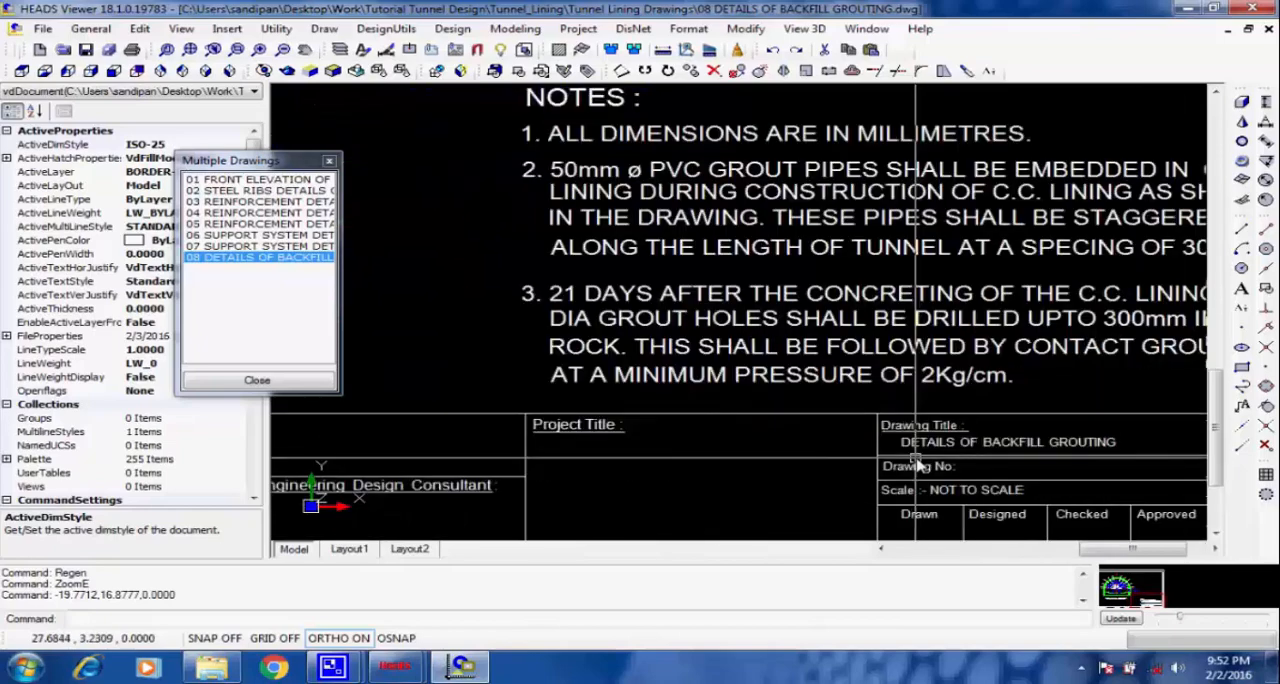
scroll(1003, 490, "up", 1)
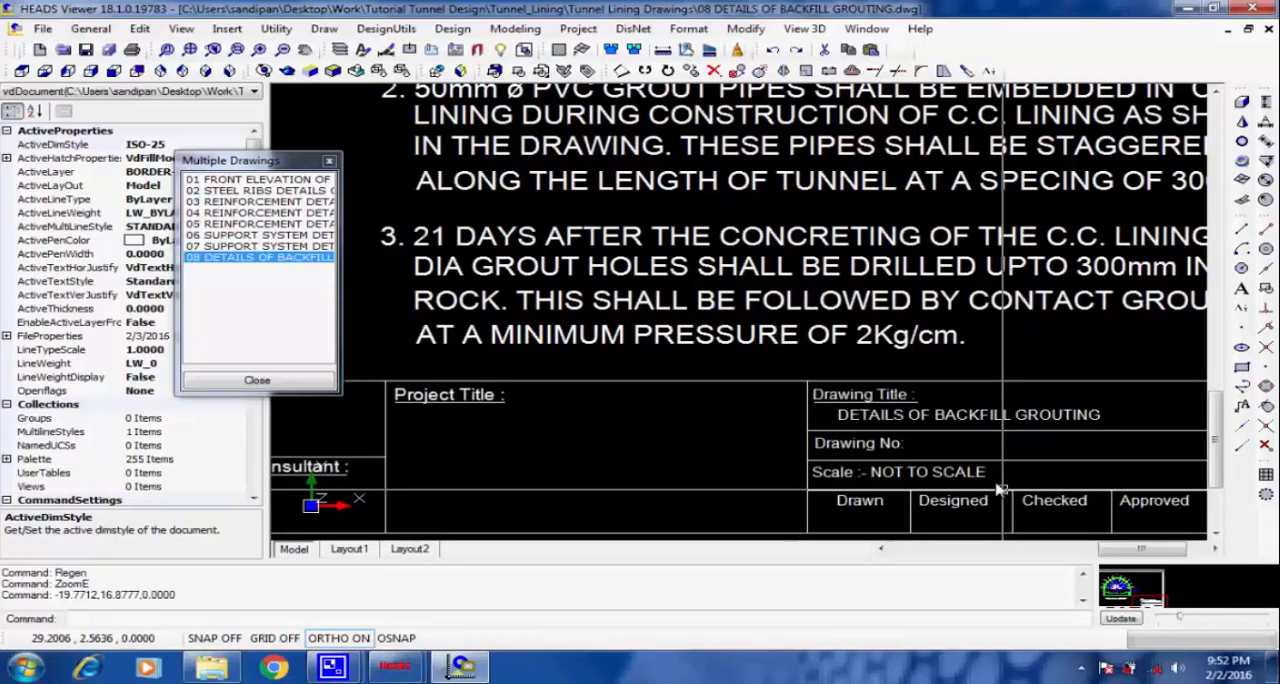
scroll(1000, 488, "down", 3)
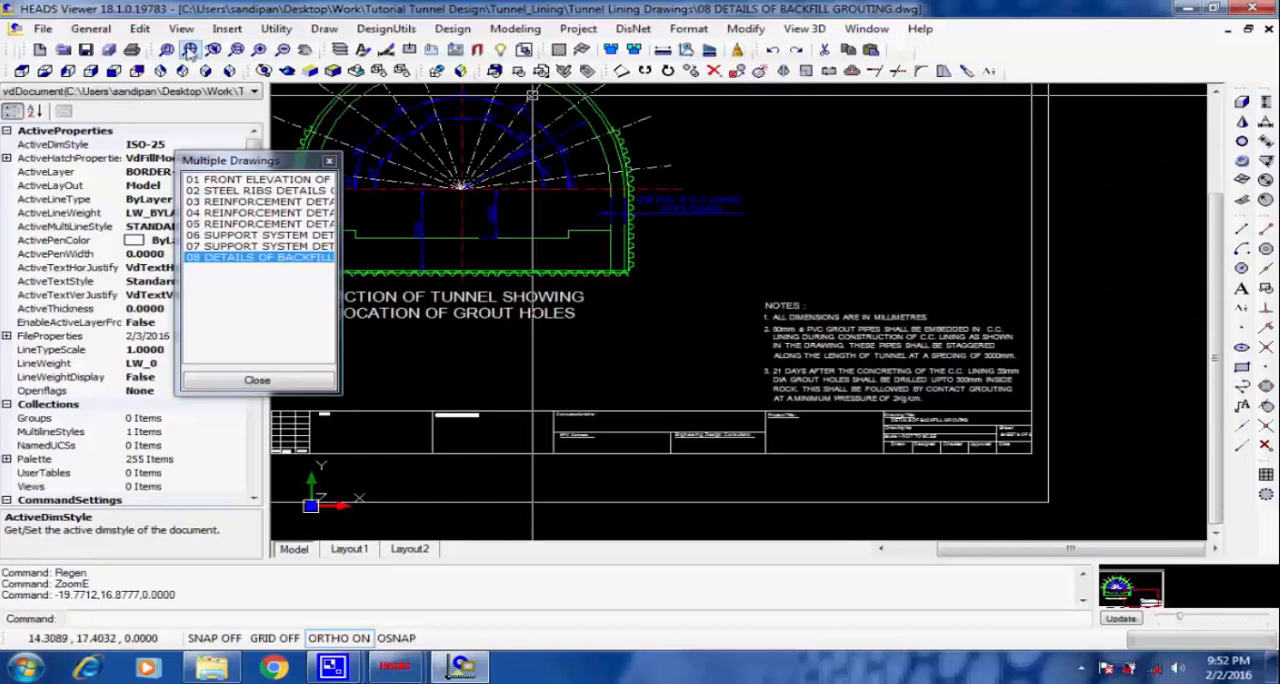
Regenerate the backfill grouting drawing, check its grout hole section, and fit the whole sheet in view.
scroll(875, 328, "up", 2)
mouse_move(718, 265)
middle_mouse_down()
mouse_move(875, 328)
mouse_move(753, 330)
middle_mouse_up()
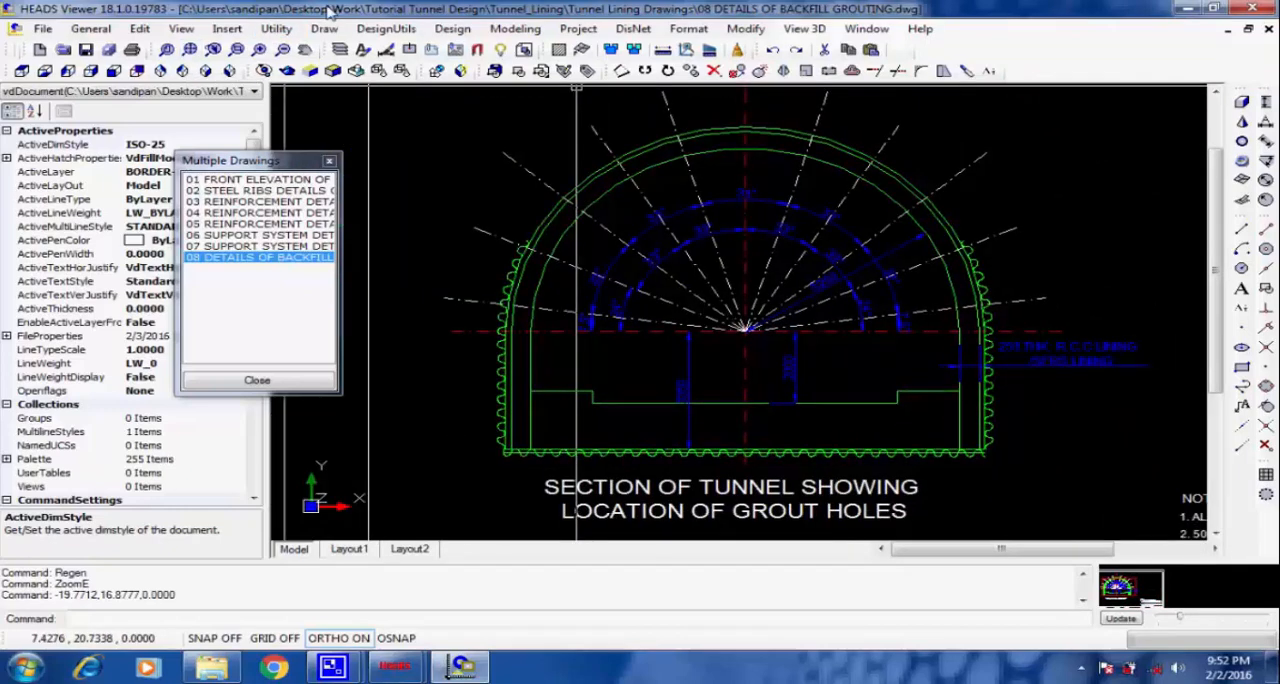
left_click(181, 28)
left_click(214, 66)
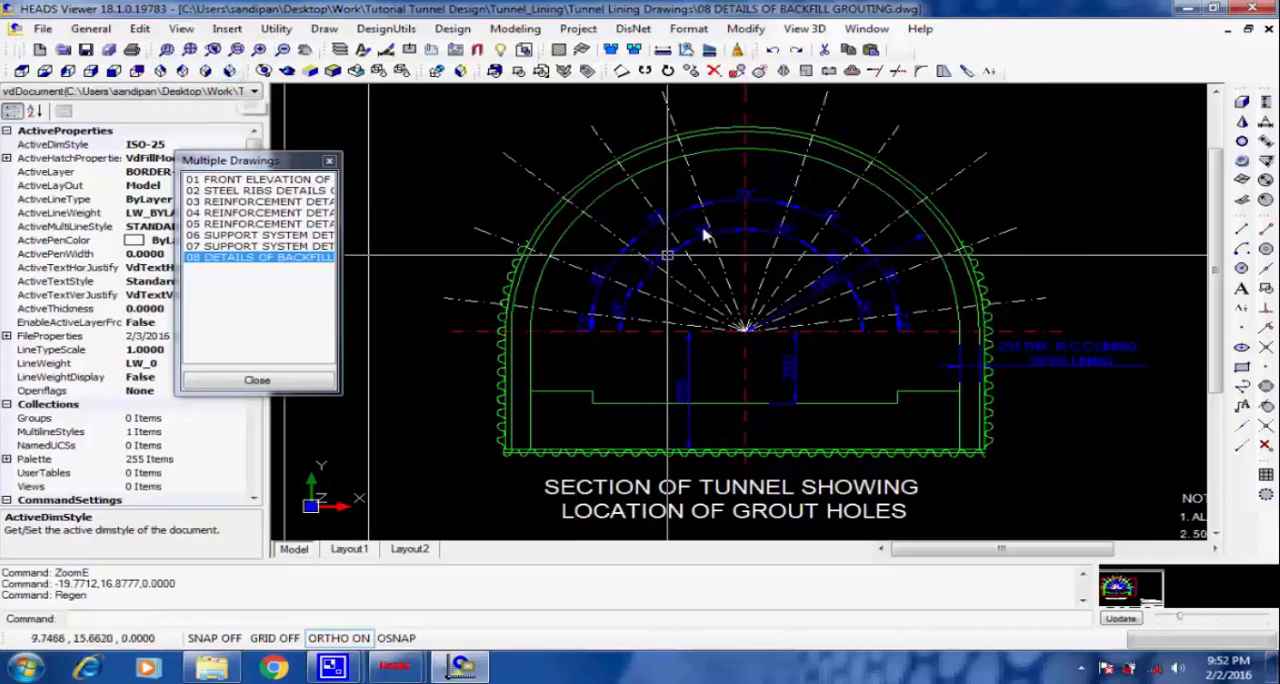
scroll(744, 195, "up", 2)
scroll(750, 220, "down", 3)
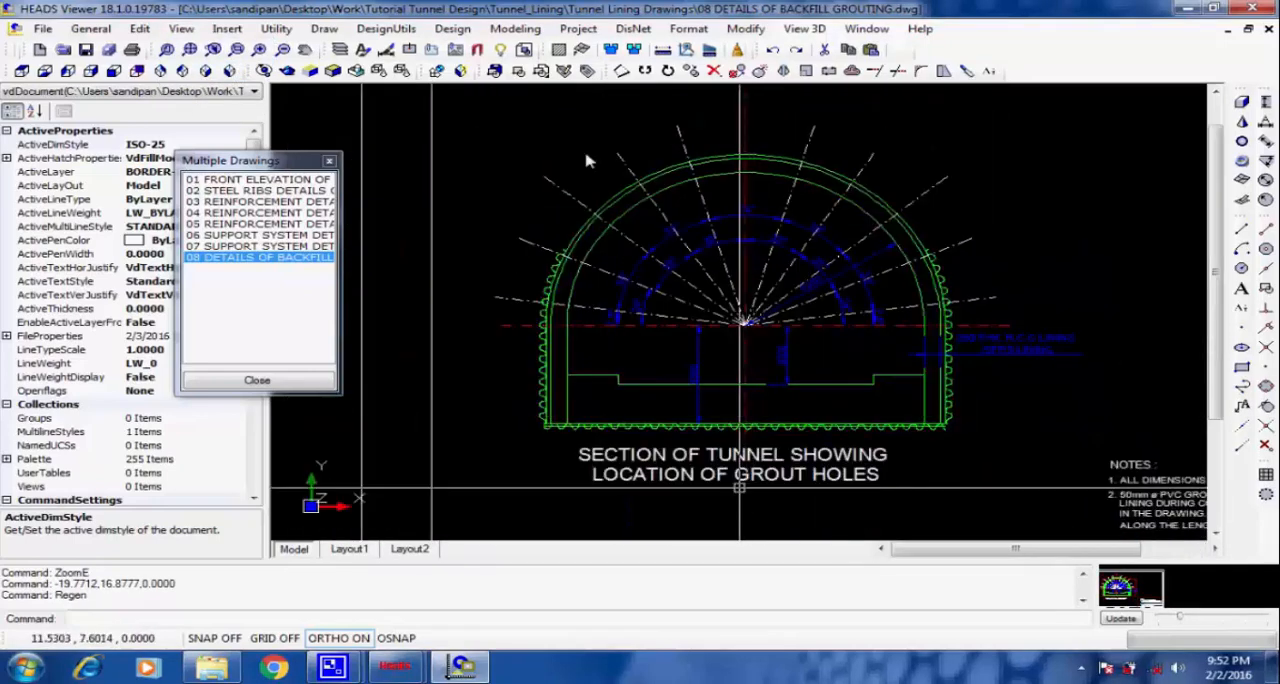
left_click(192, 50)
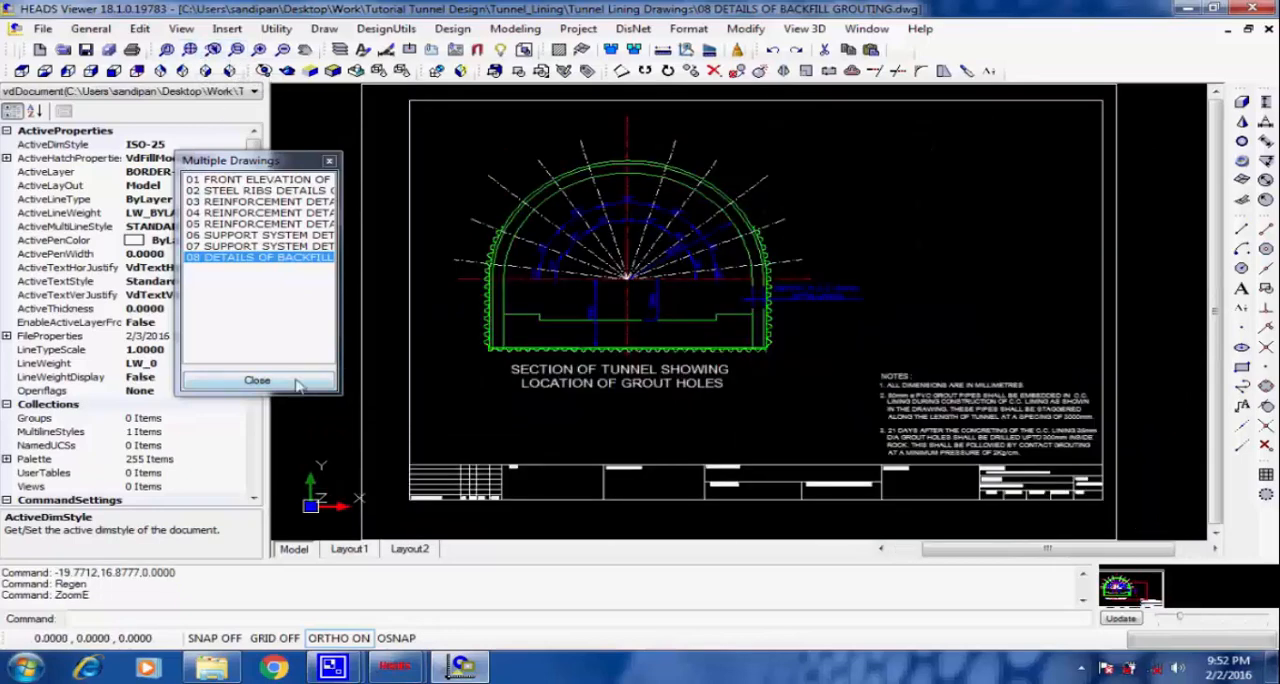
Save drawing 08 under its existing name in the Tunnel Lining Drawings folder as a DWG 2007 file.
left_click(42, 30)
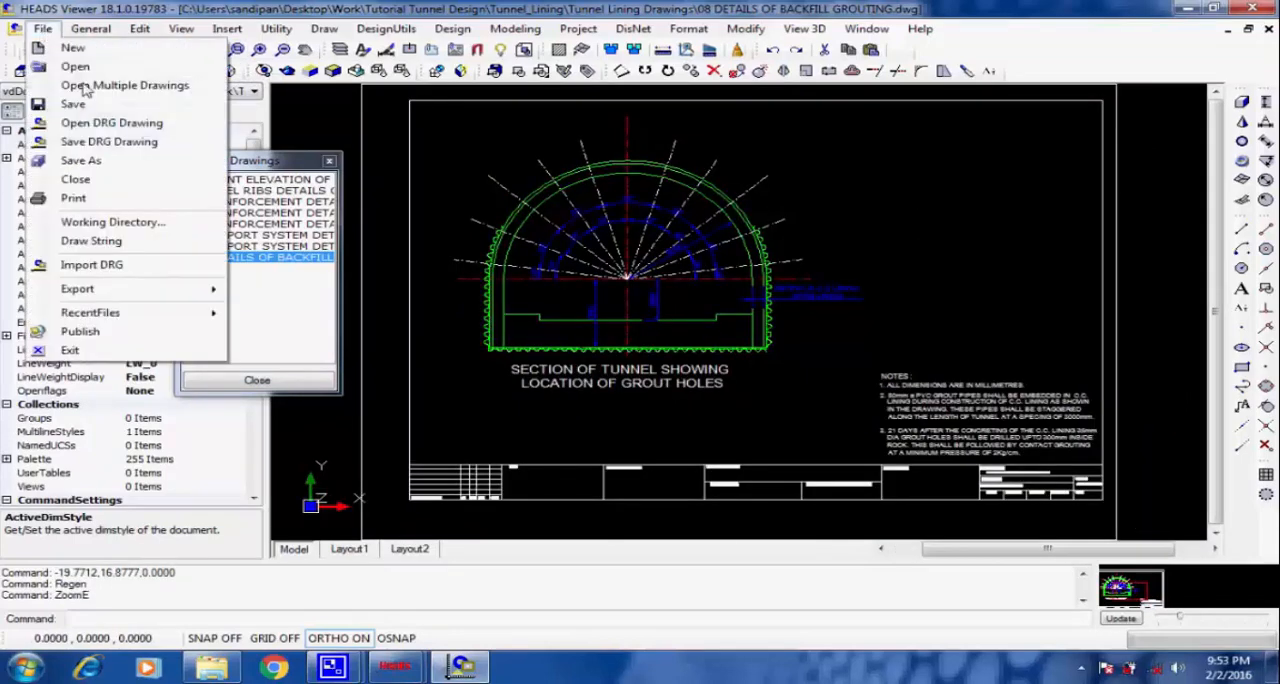
left_click(143, 167)
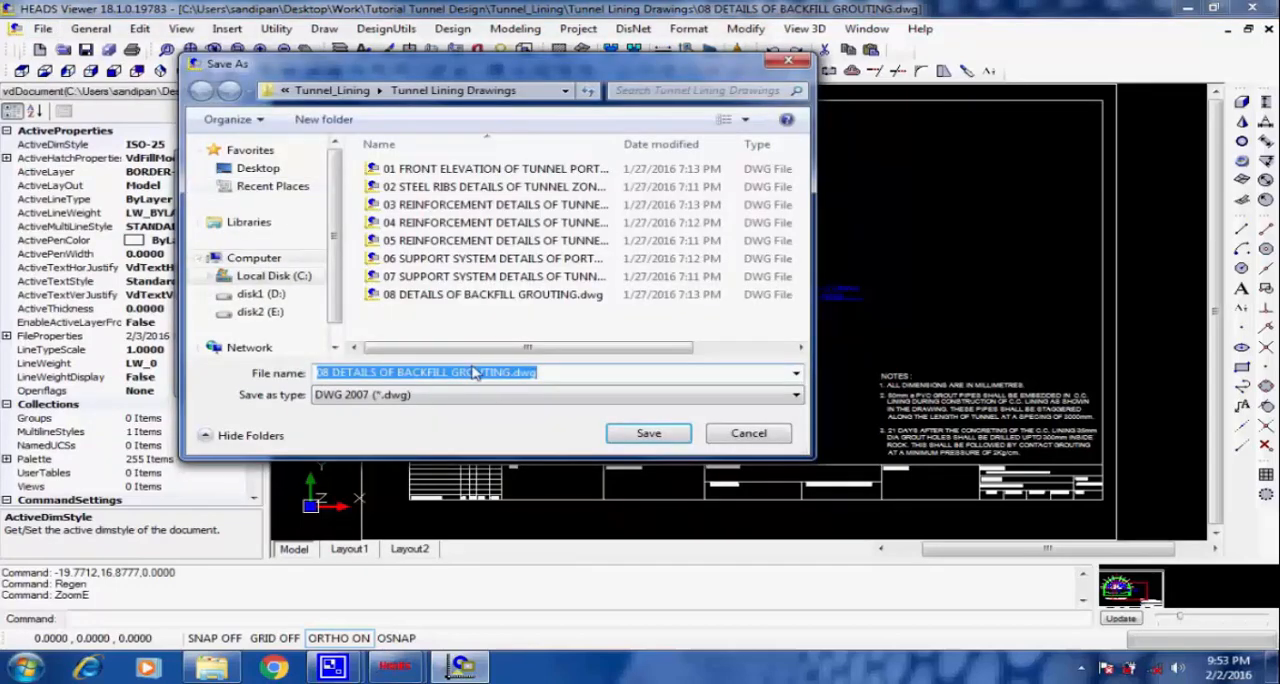
left_click(796, 396)
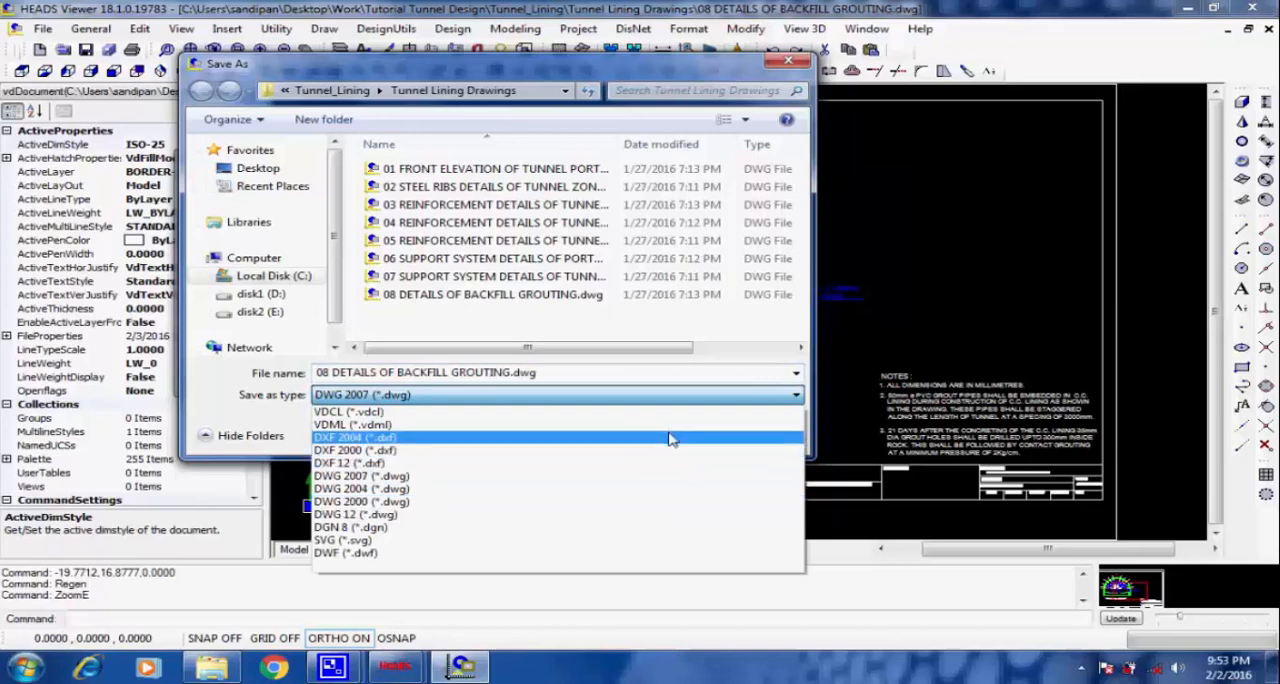
left_click(757, 395)
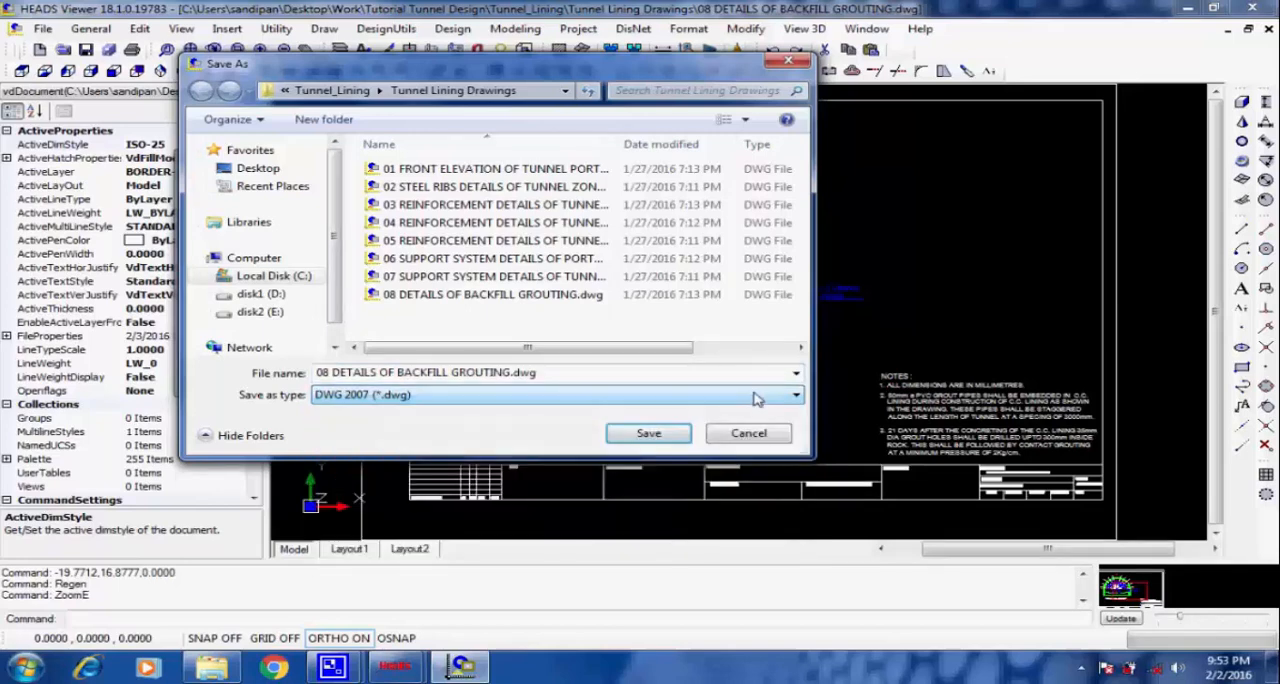
left_click(650, 437)
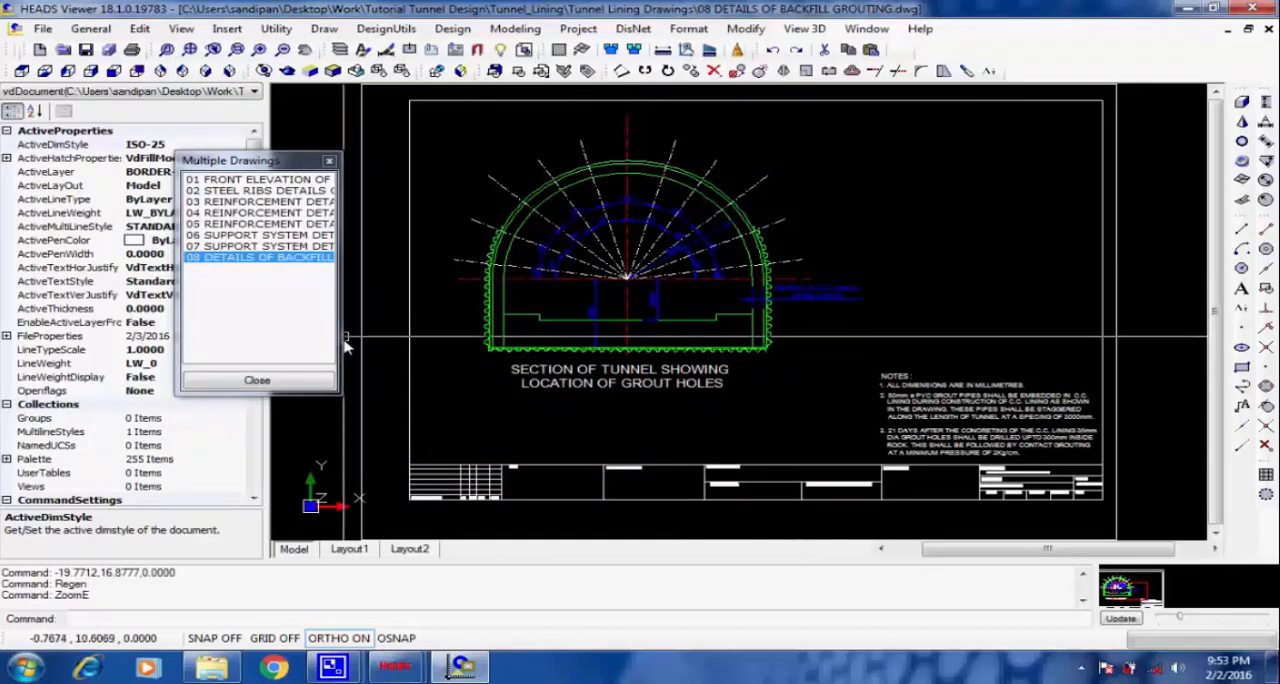
Close the set of tunnel drawings without saving them all and go to the Coach Profile design stage.
left_click(292, 382)
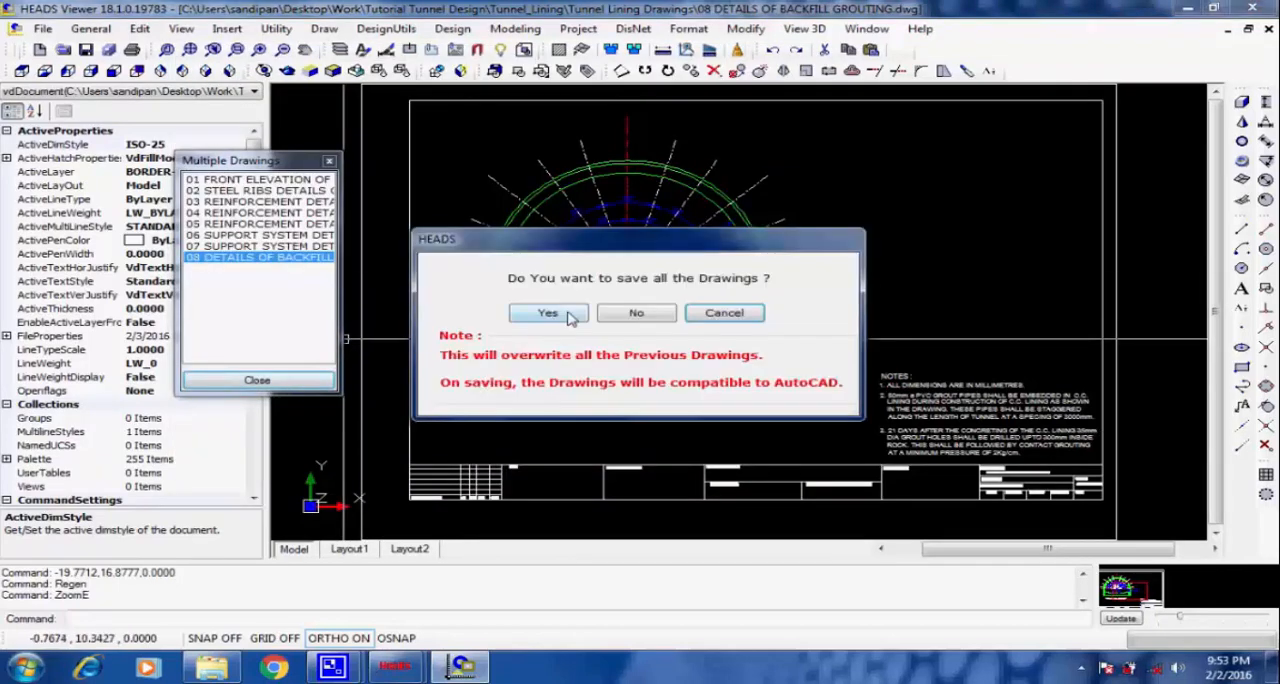
left_click(641, 314)
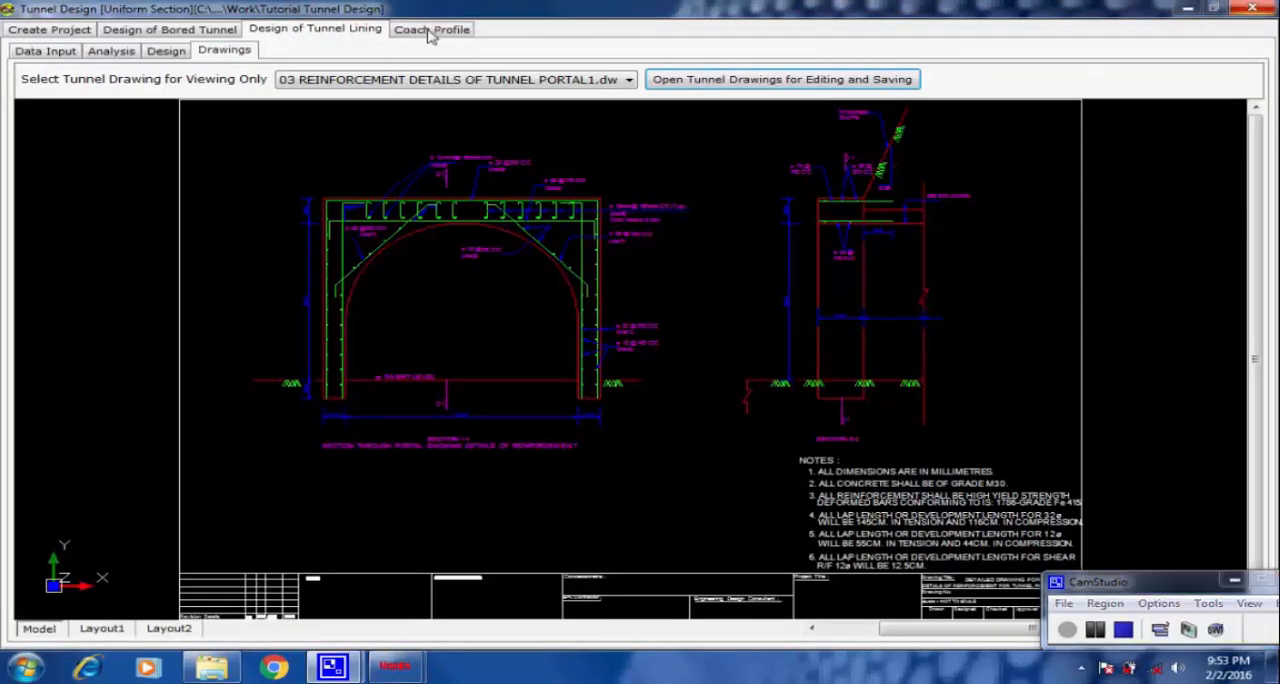
left_click(428, 30)
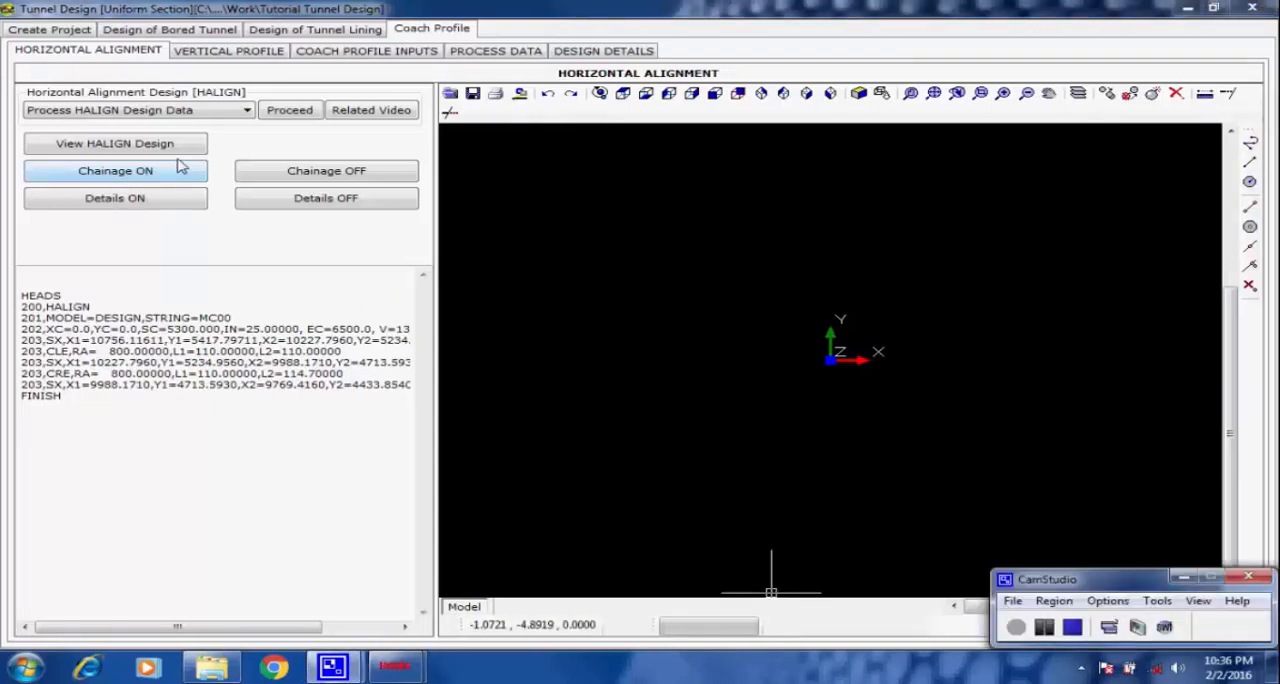
Process the HALIGN horizontal alignment design data, finish the run, and display the resulting alignment.
left_click(287, 112)
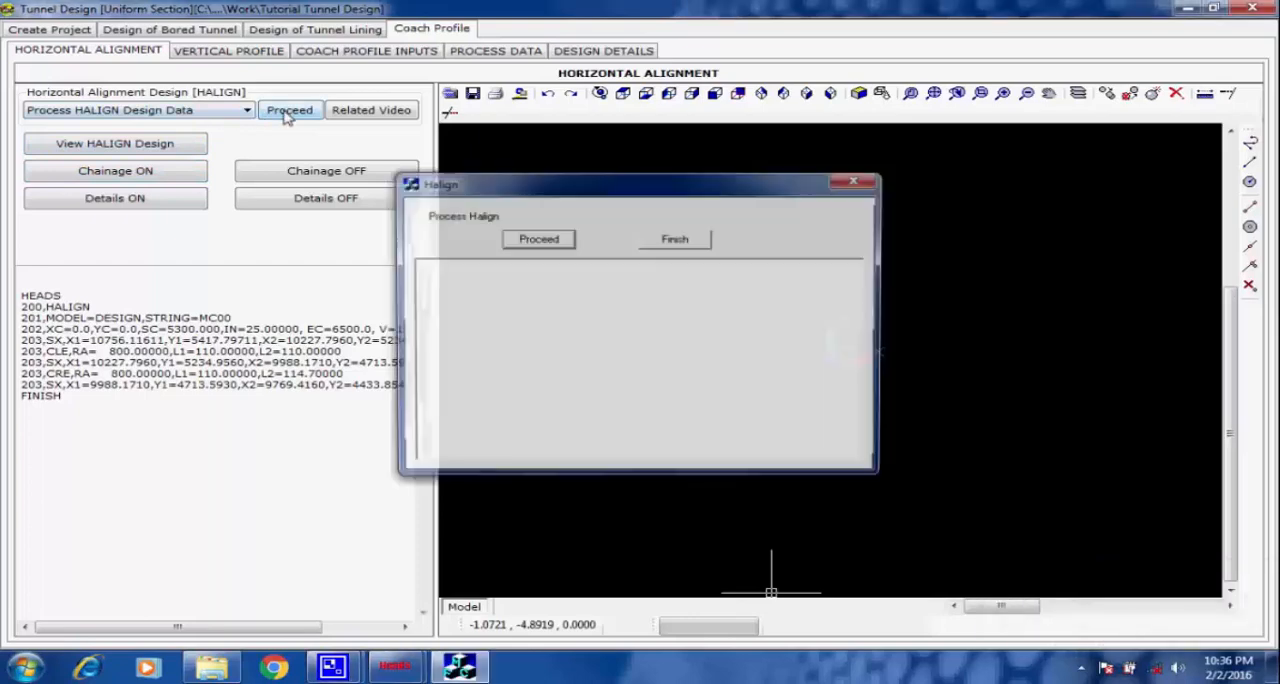
left_click(529, 245)
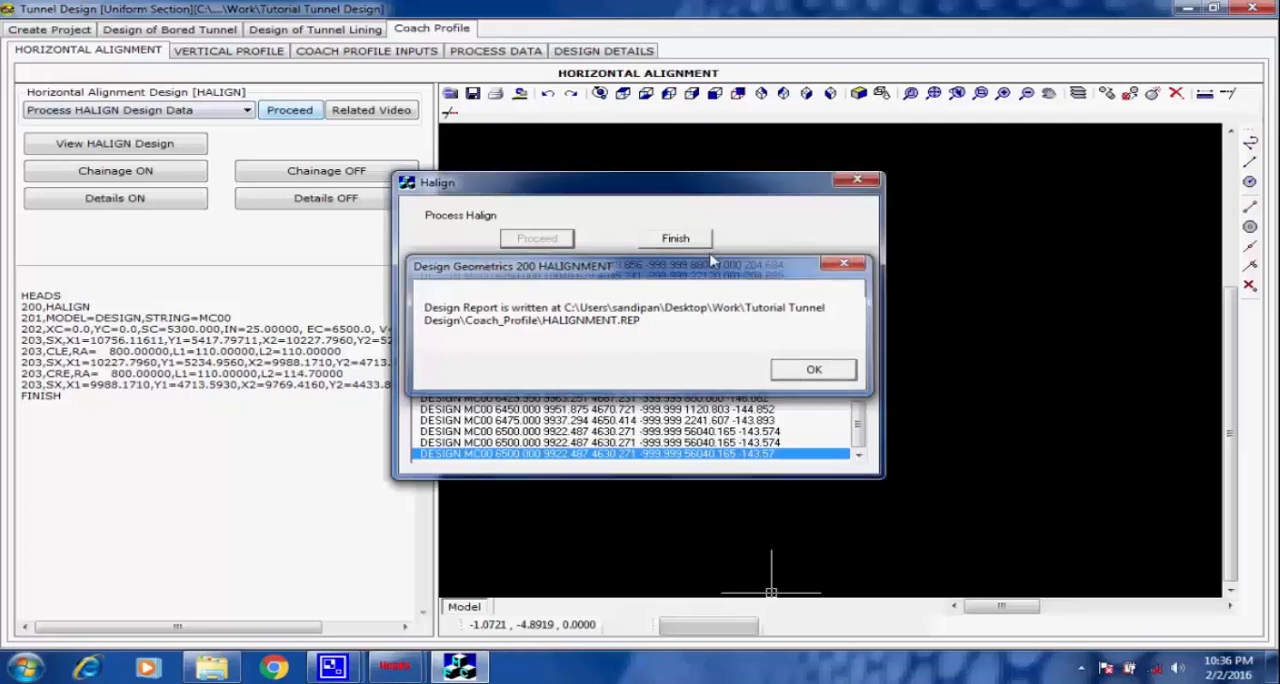
left_click(800, 372)
left_click(700, 240)
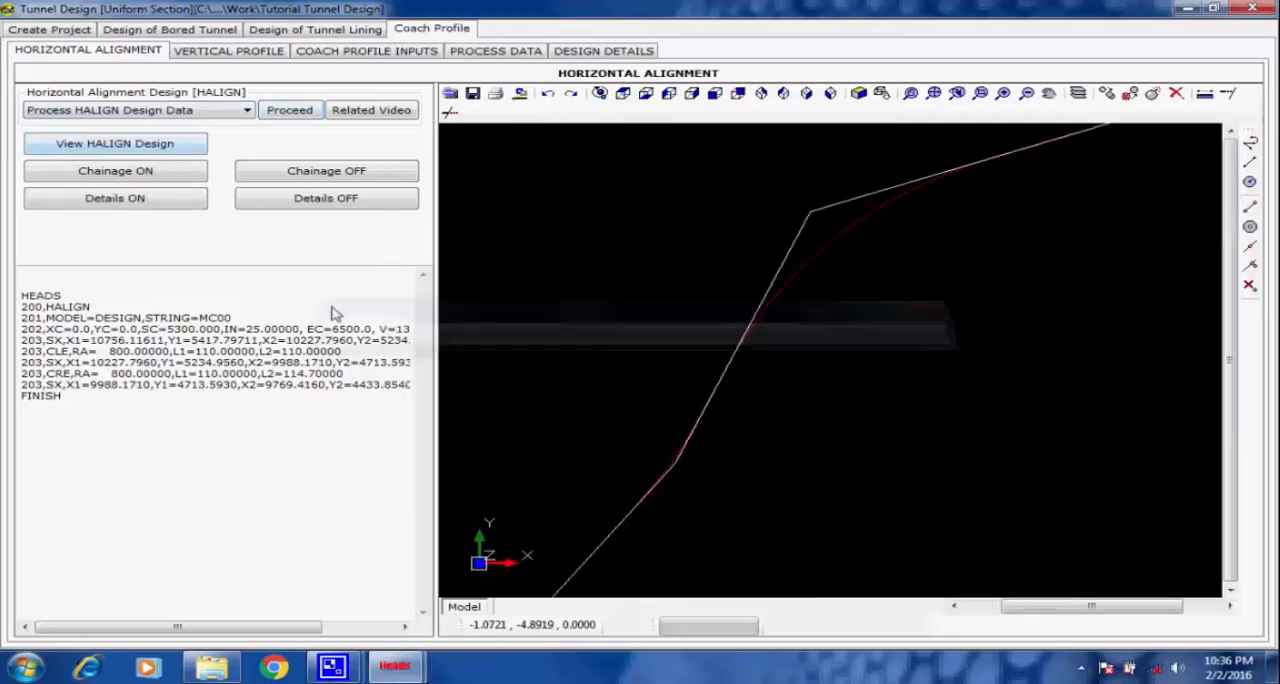
Show the alignment's chainages at an interval of 100 with a text size of 5 mm, in XXXX+YYY format on the right side.
left_click(115, 171)
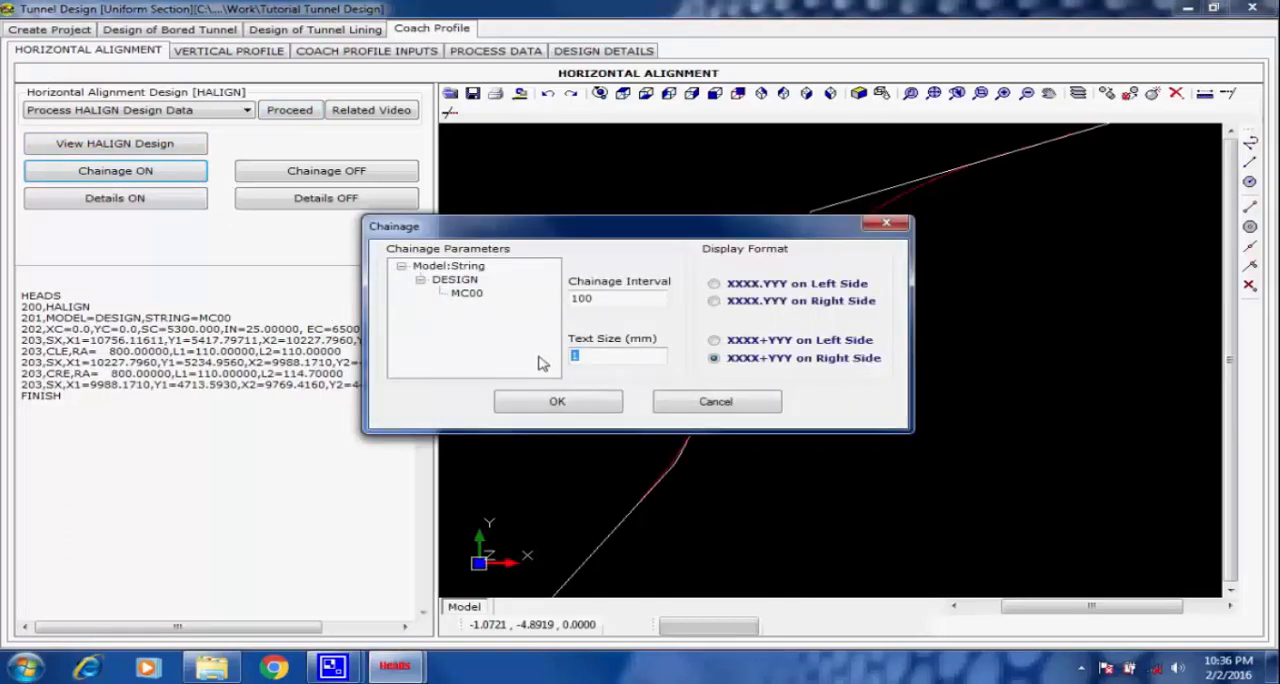
type("5")
left_click(560, 402)
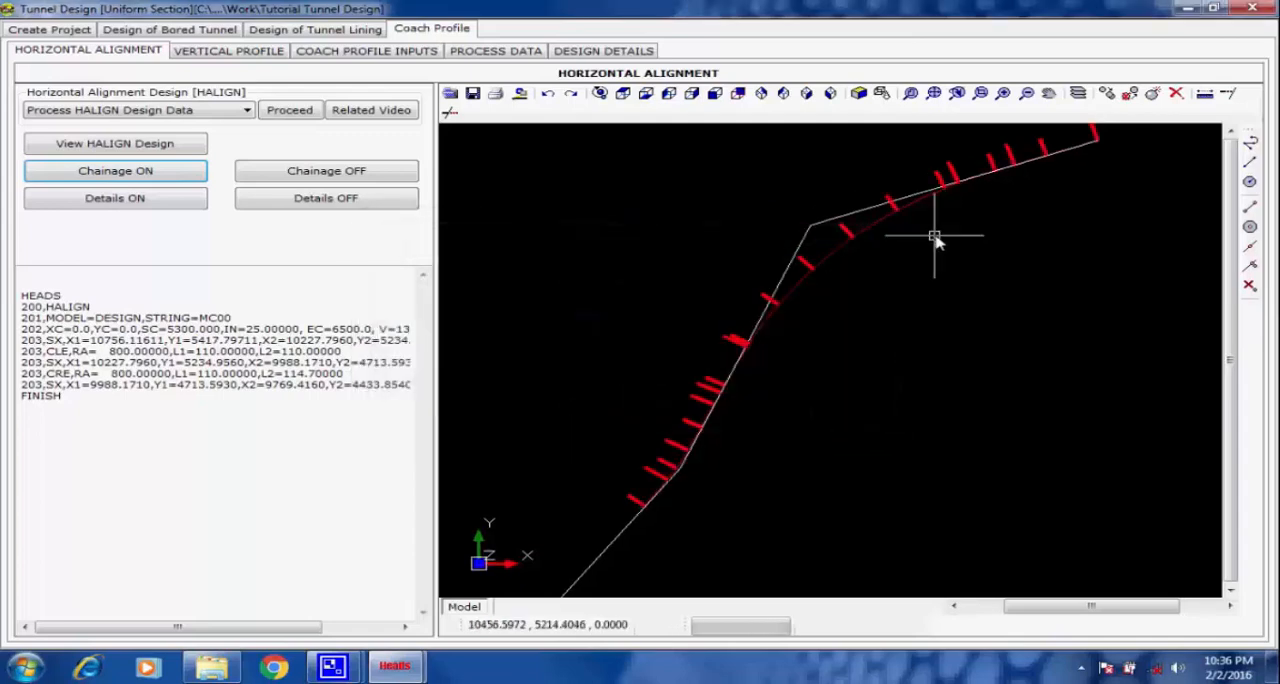
Show all the alignment details for string MC00 of the DESIGN model with a text size of 3 mm.
left_click(172, 200)
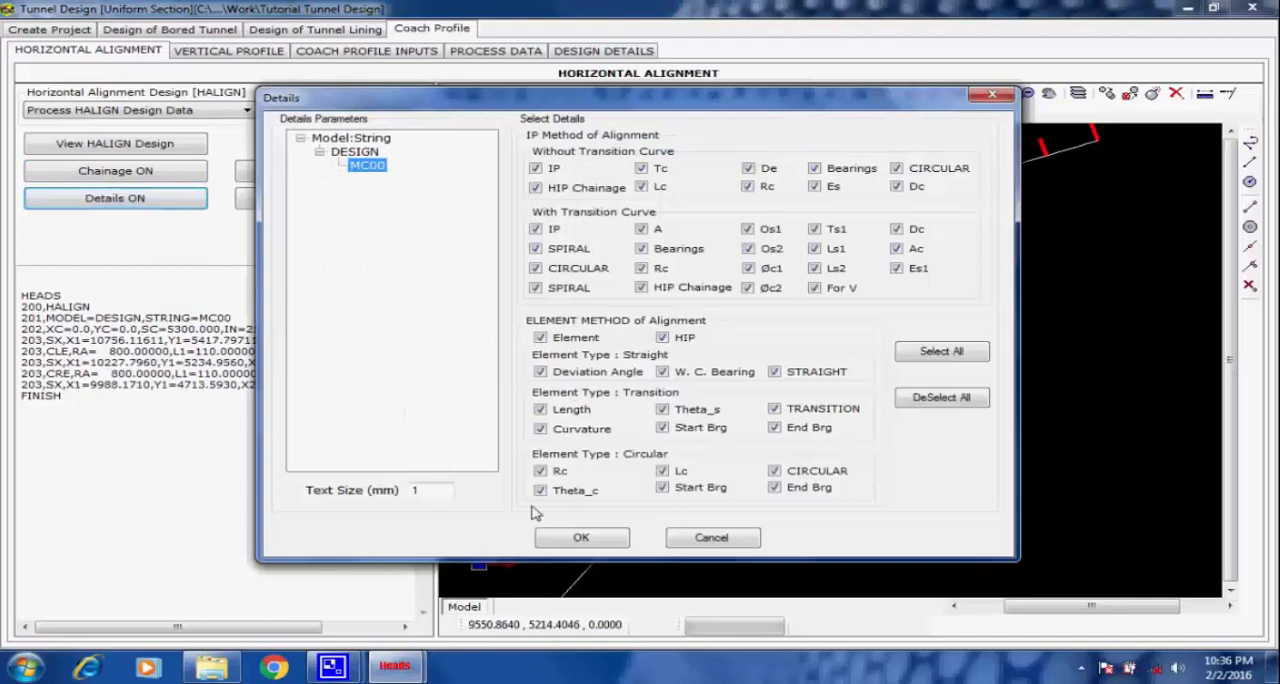
double_click(425, 490)
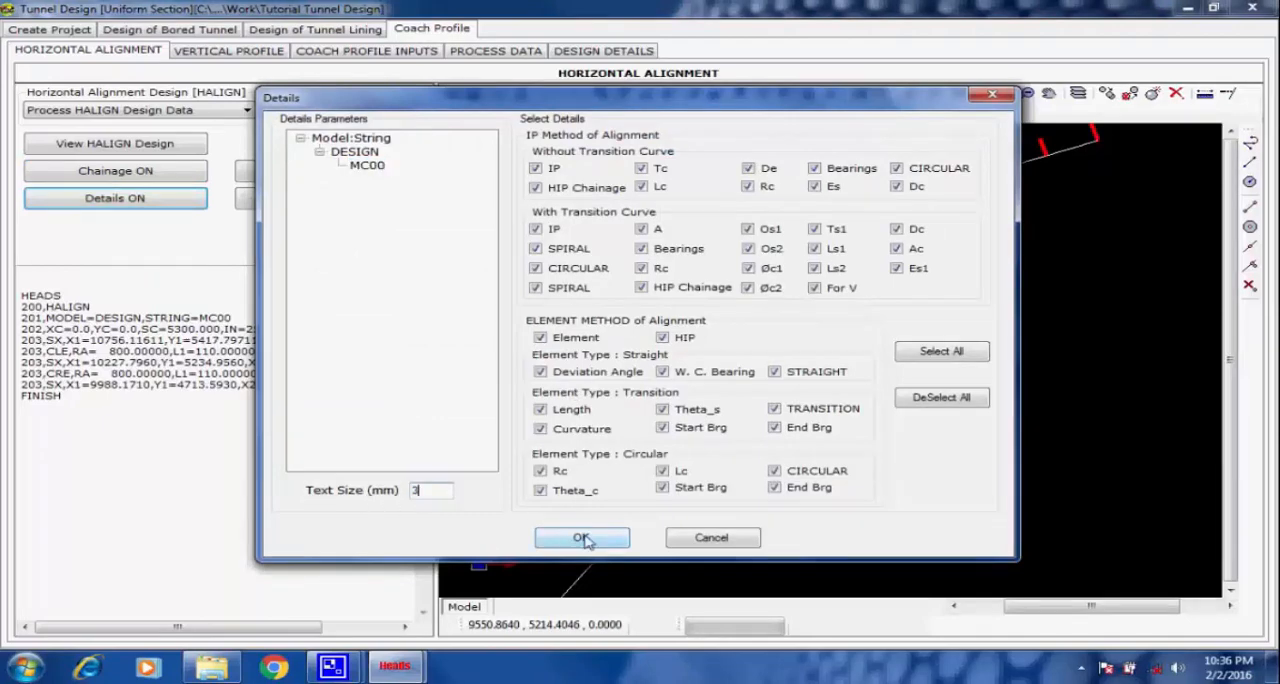
type("3")
left_click(372, 167)
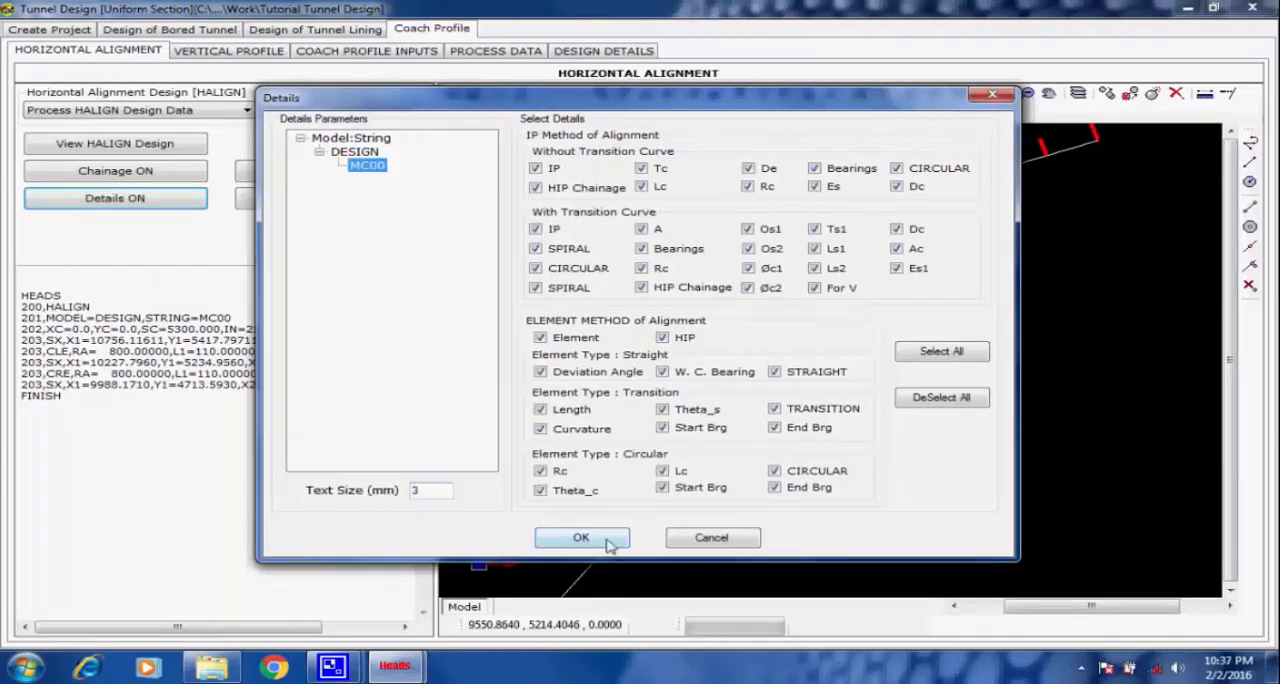
left_click(581, 537)
Examine the curve details box at the first intersection point and the chainage labels along the alignment.
left_click(851, 354)
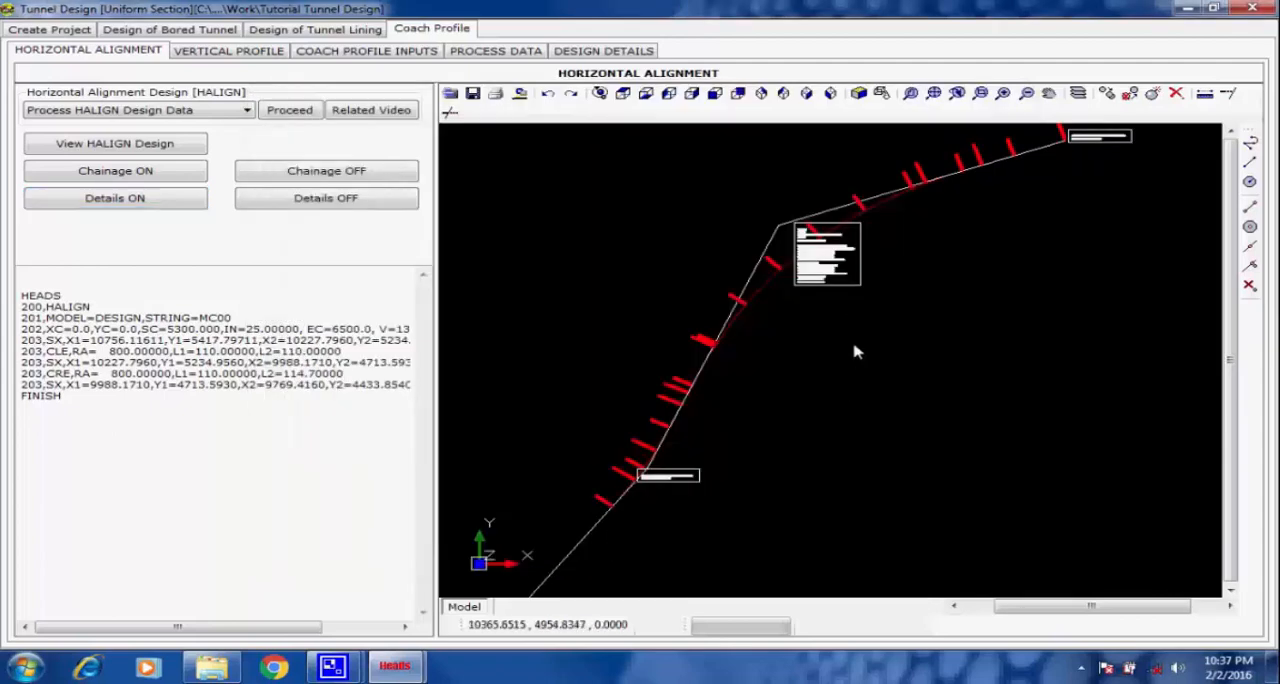
scroll(777, 206, "up", 1)
scroll(787, 204, "up", 3)
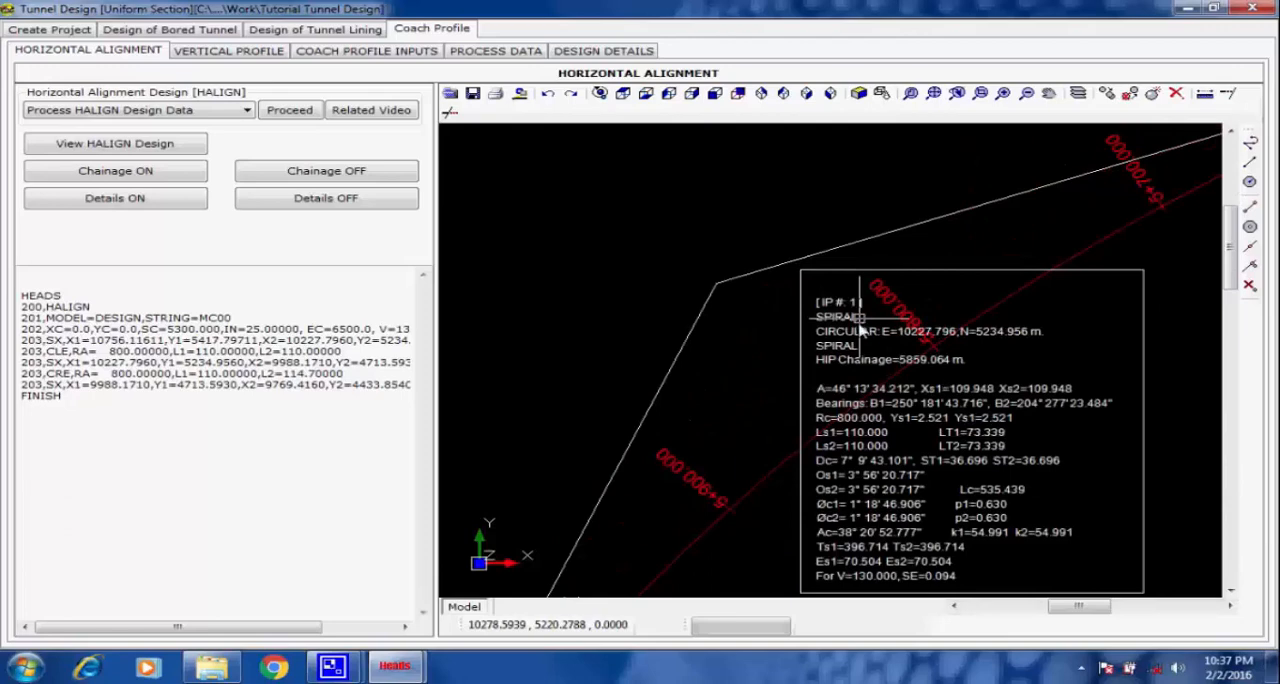
scroll(814, 360, "down", 3)
scroll(864, 300, "up", 4)
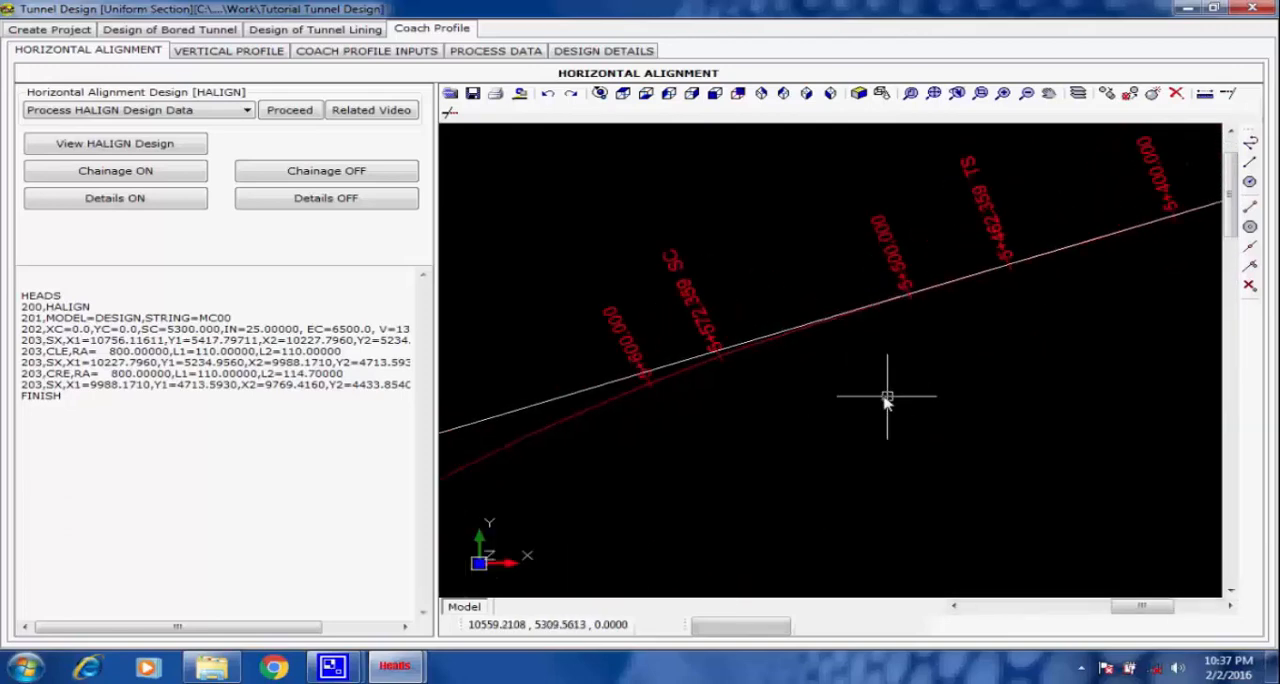
Examine the start and end coordinate boxes and the chainage labels along the horizontal alignment.
scroll(883, 410, "down", 3)
scroll(1135, 308, "up", 4)
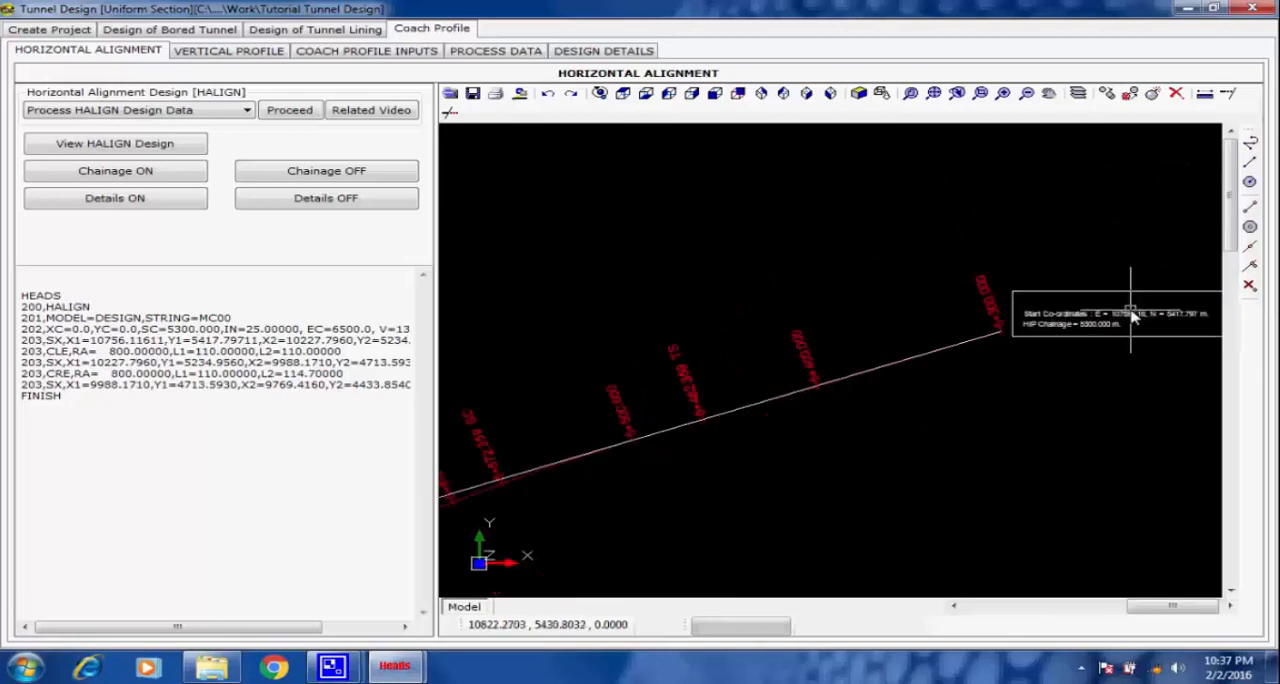
scroll(897, 427, "down", 5)
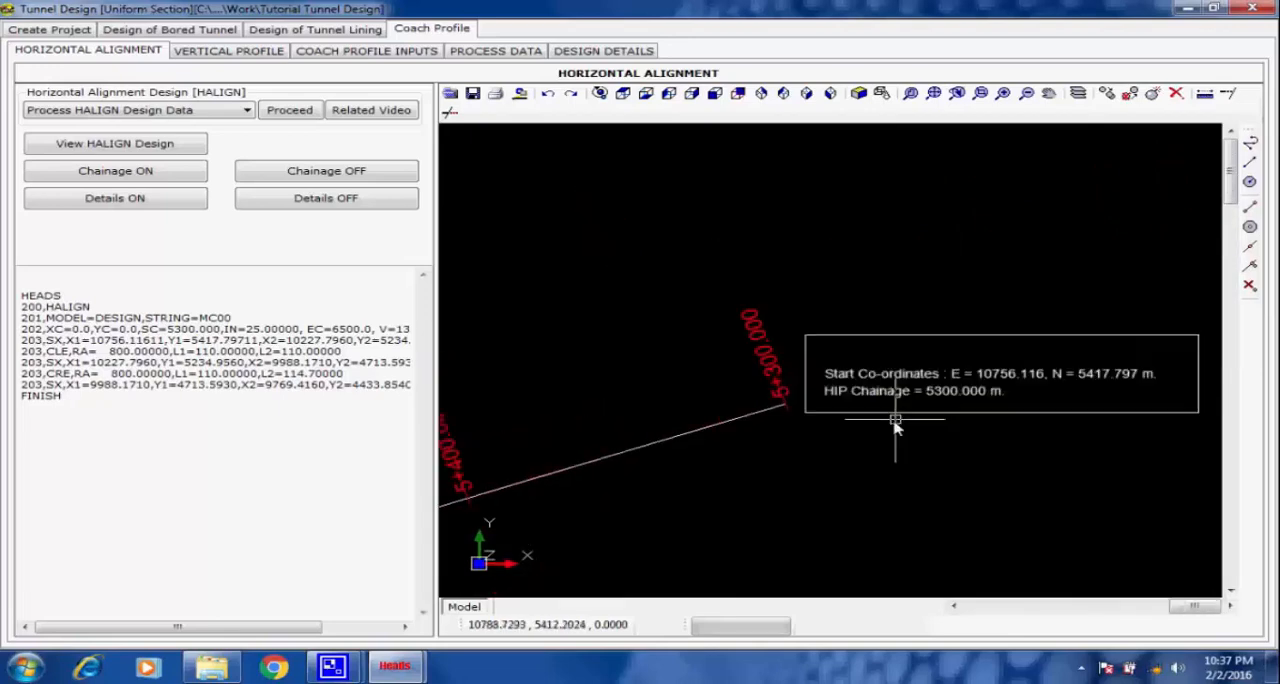
scroll(845, 461, "up", 5)
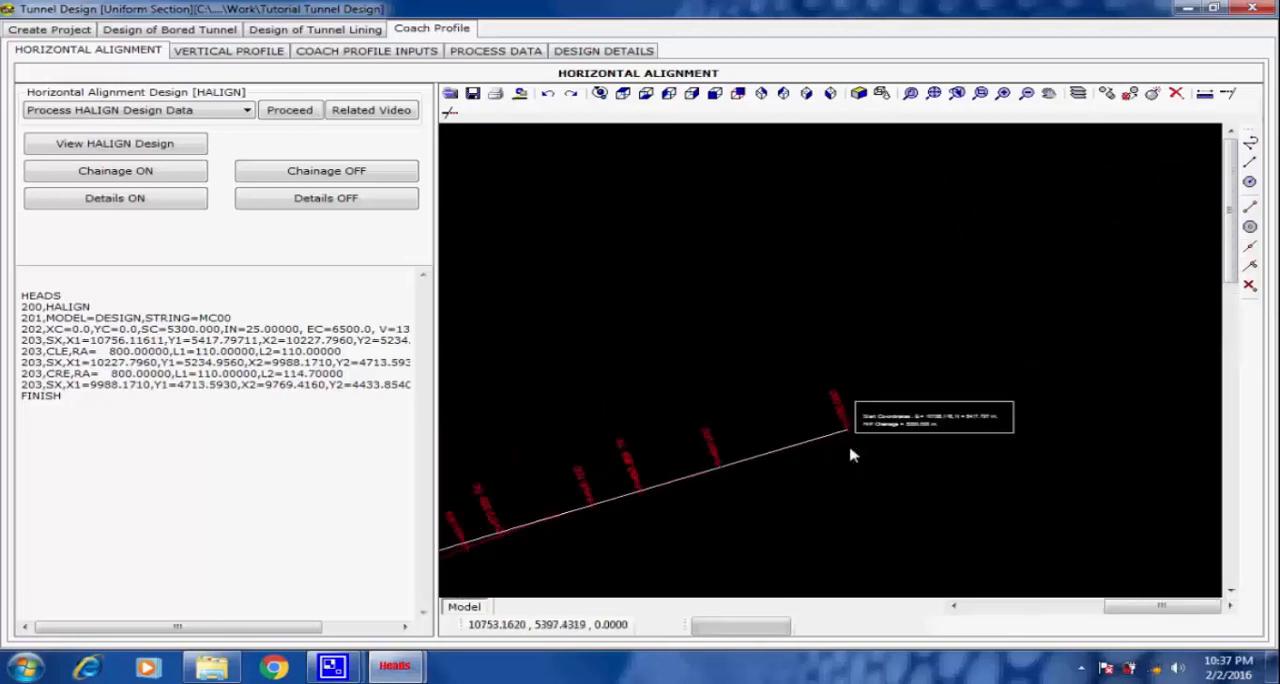
scroll(674, 463, "down", 5)
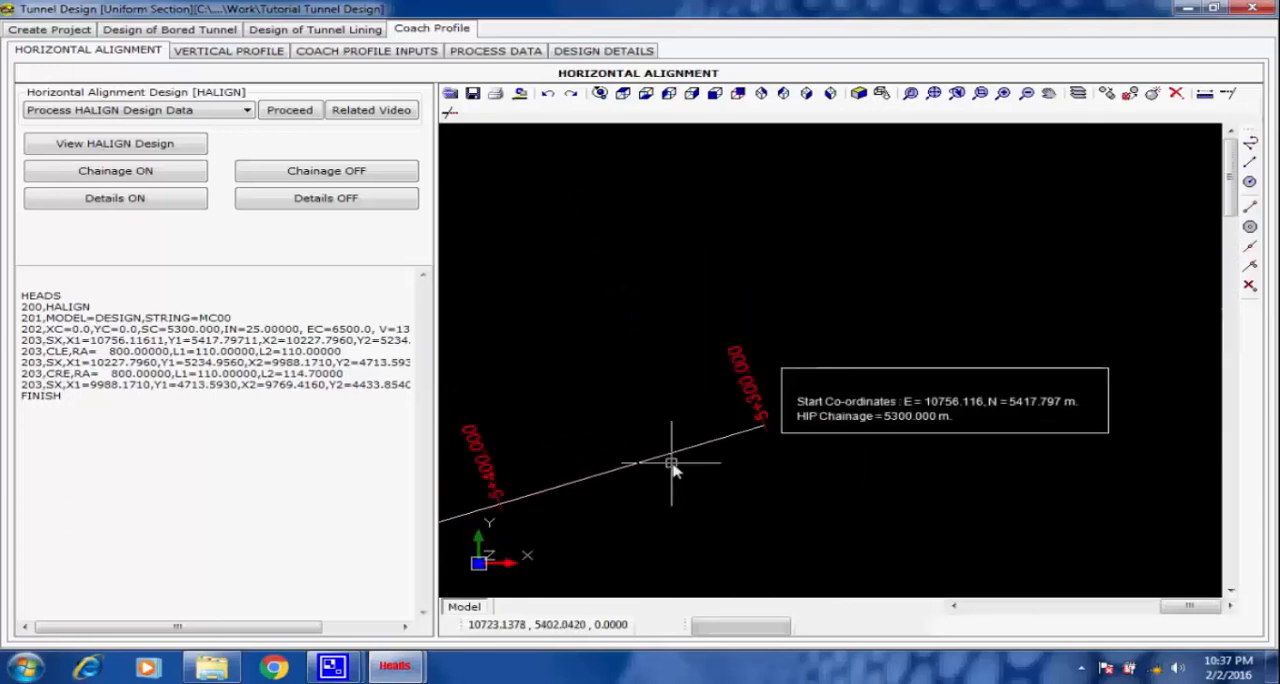
scroll(708, 447, "up", 2)
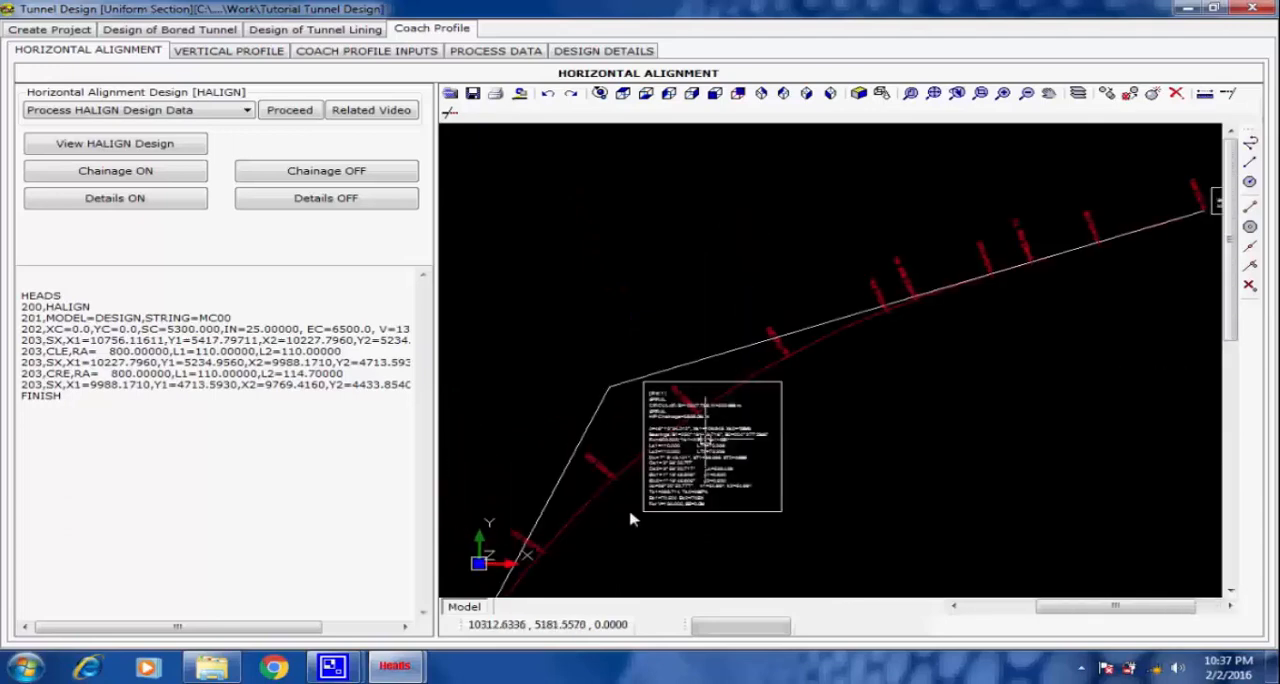
scroll(623, 512, "down", 3)
scroll(826, 403, "up", 5)
scroll(805, 460, "up", 5)
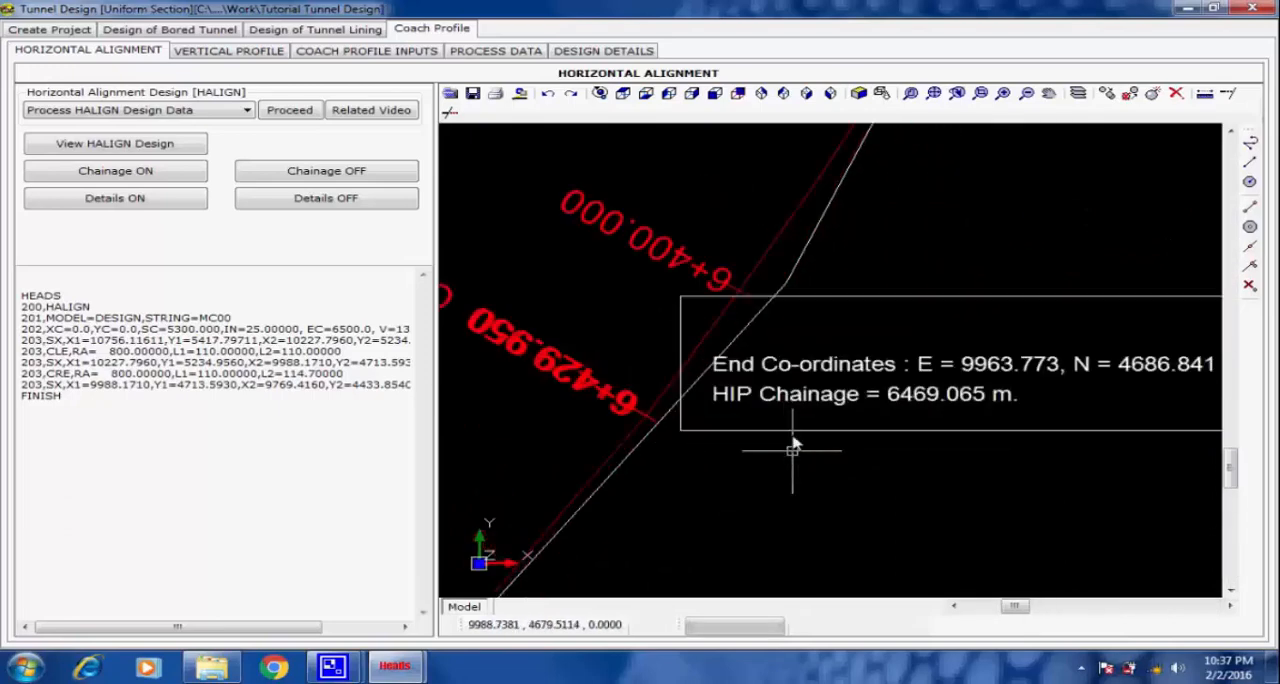
scroll(800, 430, "up", 1)
scroll(832, 398, "down", 1)
scroll(838, 398, "down", 4)
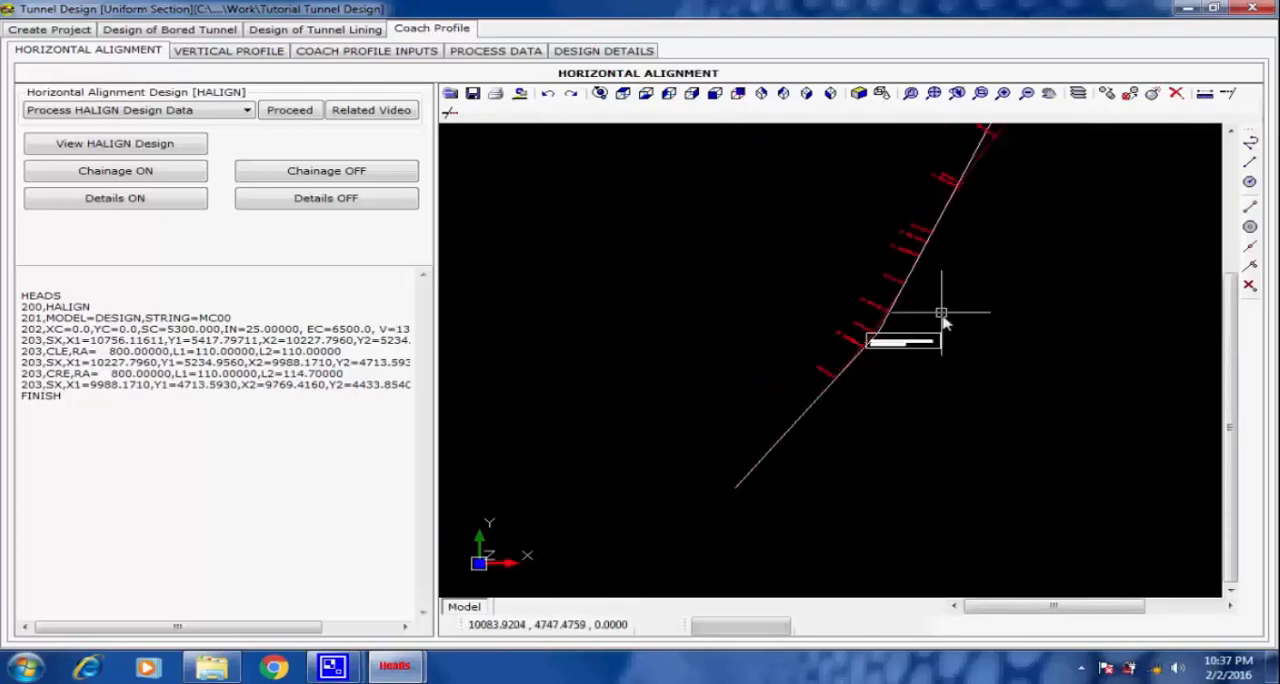
scroll(940, 305, "down", 4)
scroll(852, 366, "up", 2)
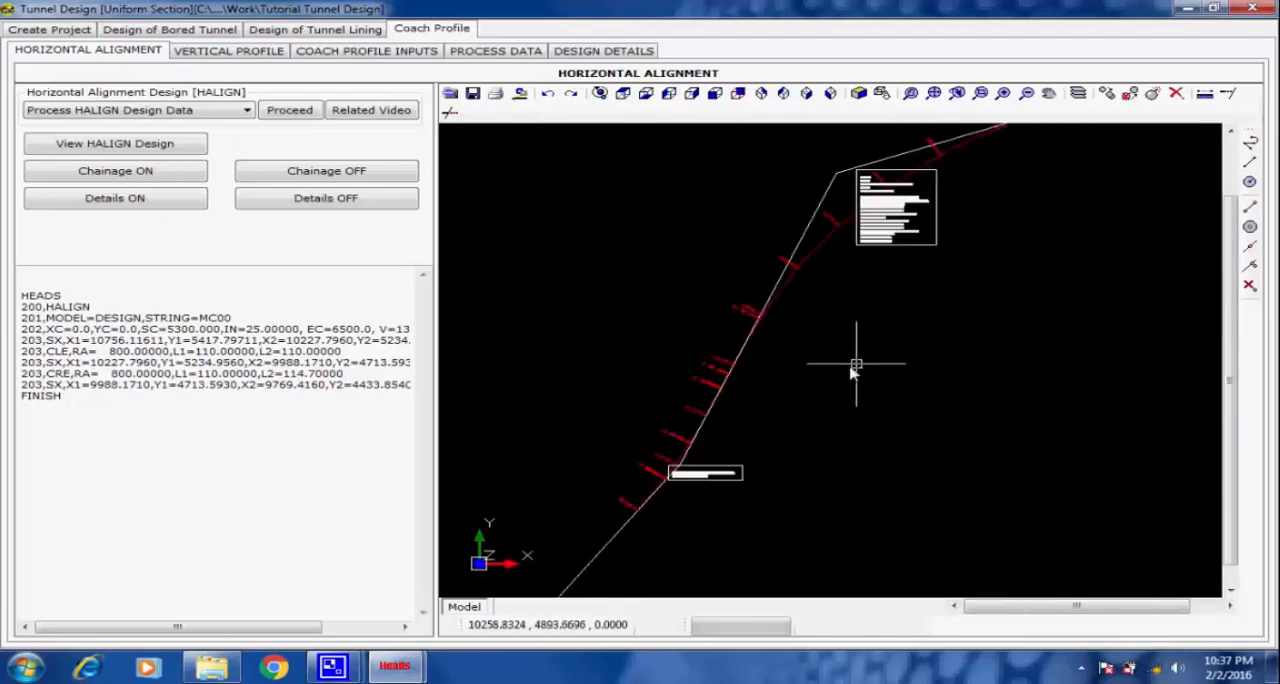
scroll(851, 363, "down", 1)
Process the VALIGN vertical alignment design data and finish the run.
left_click(252, 52)
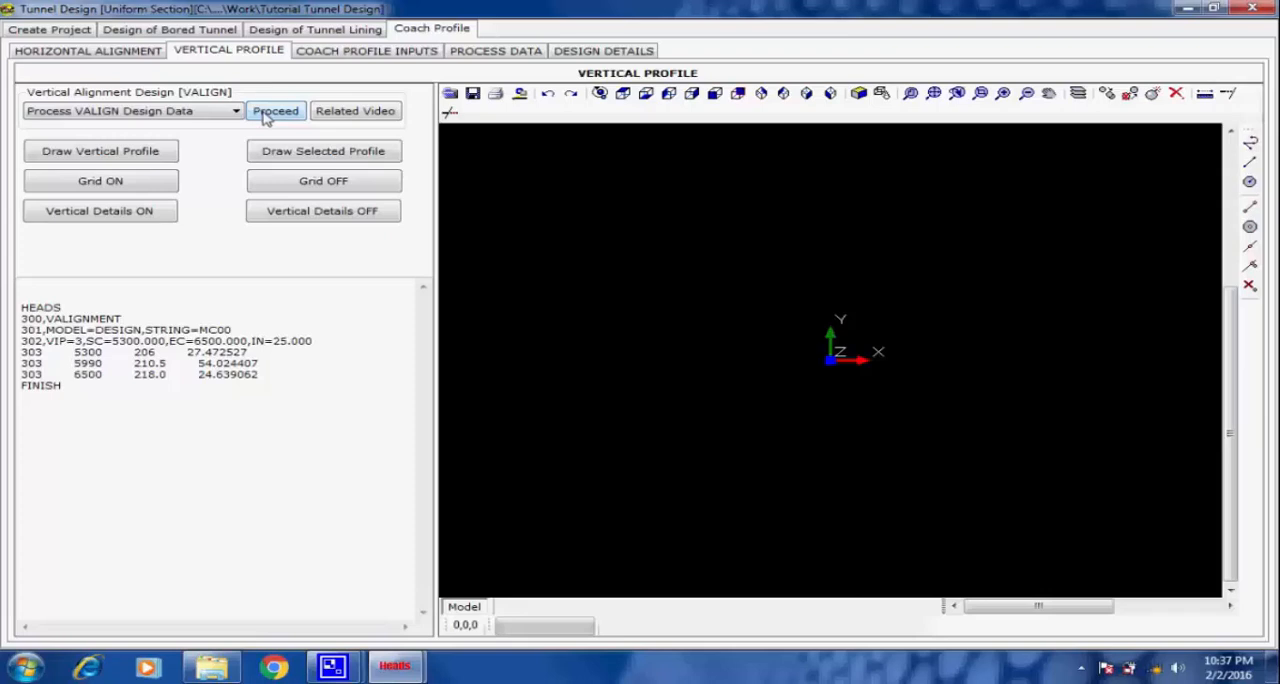
left_click(267, 113)
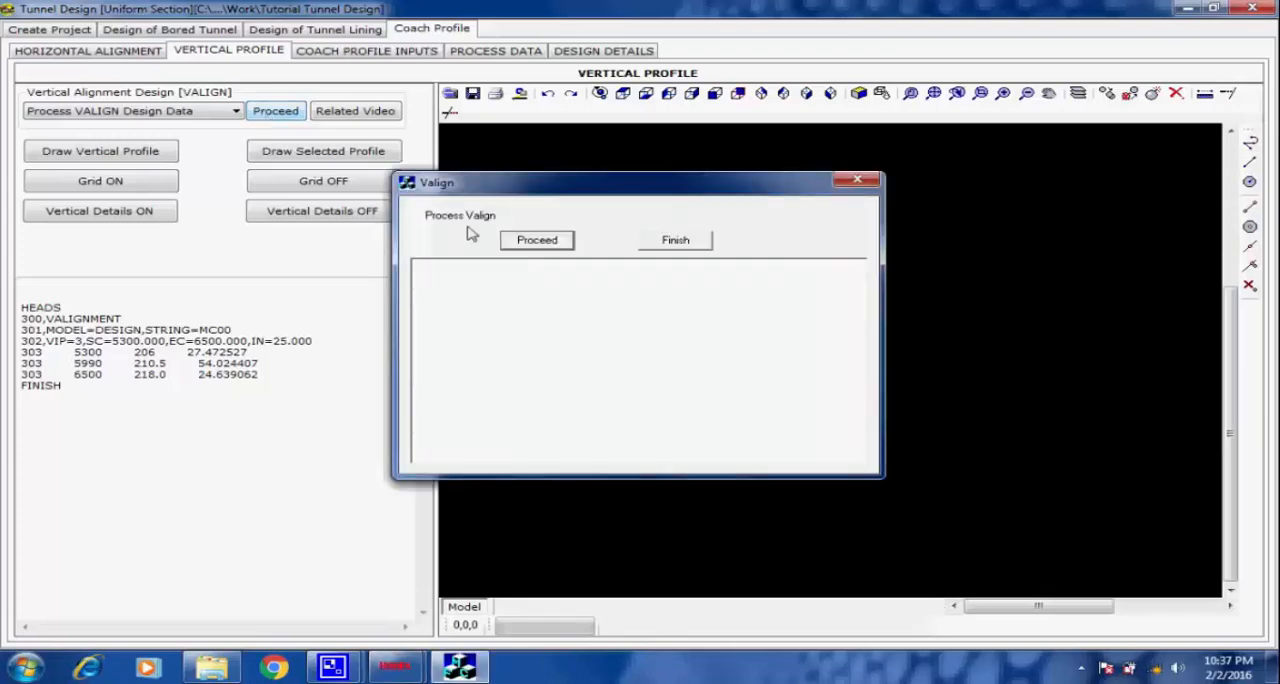
left_click(535, 242)
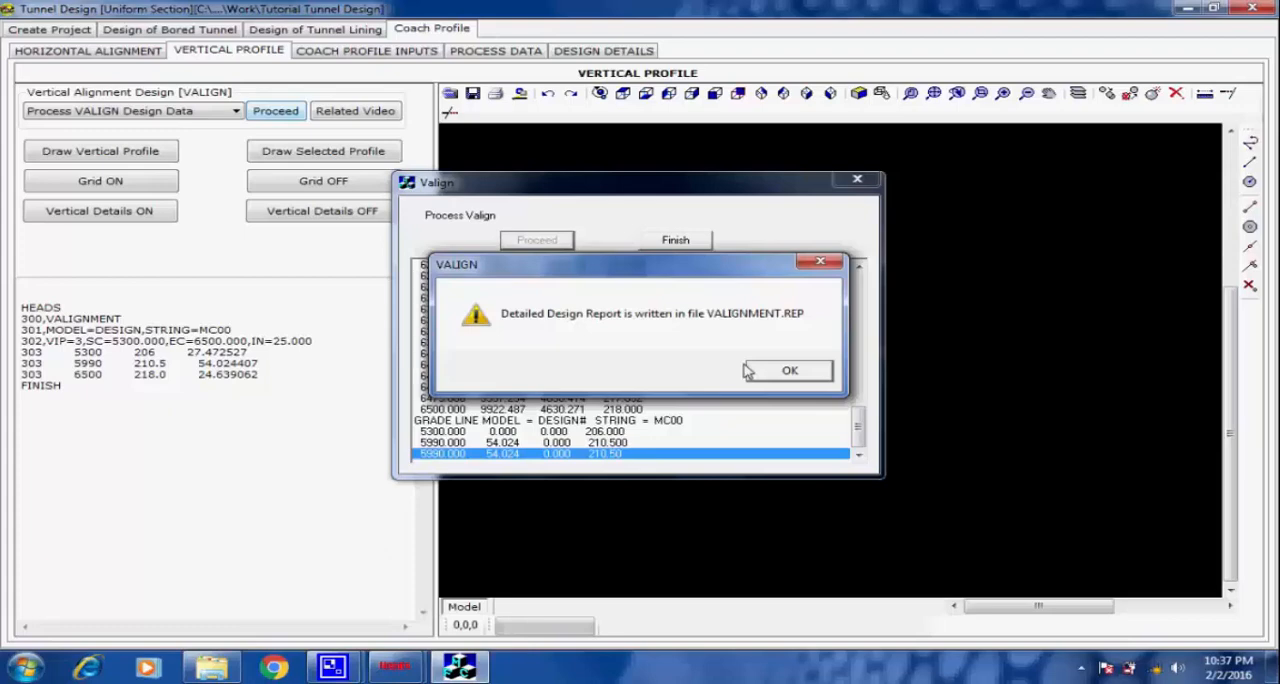
left_click(790, 370)
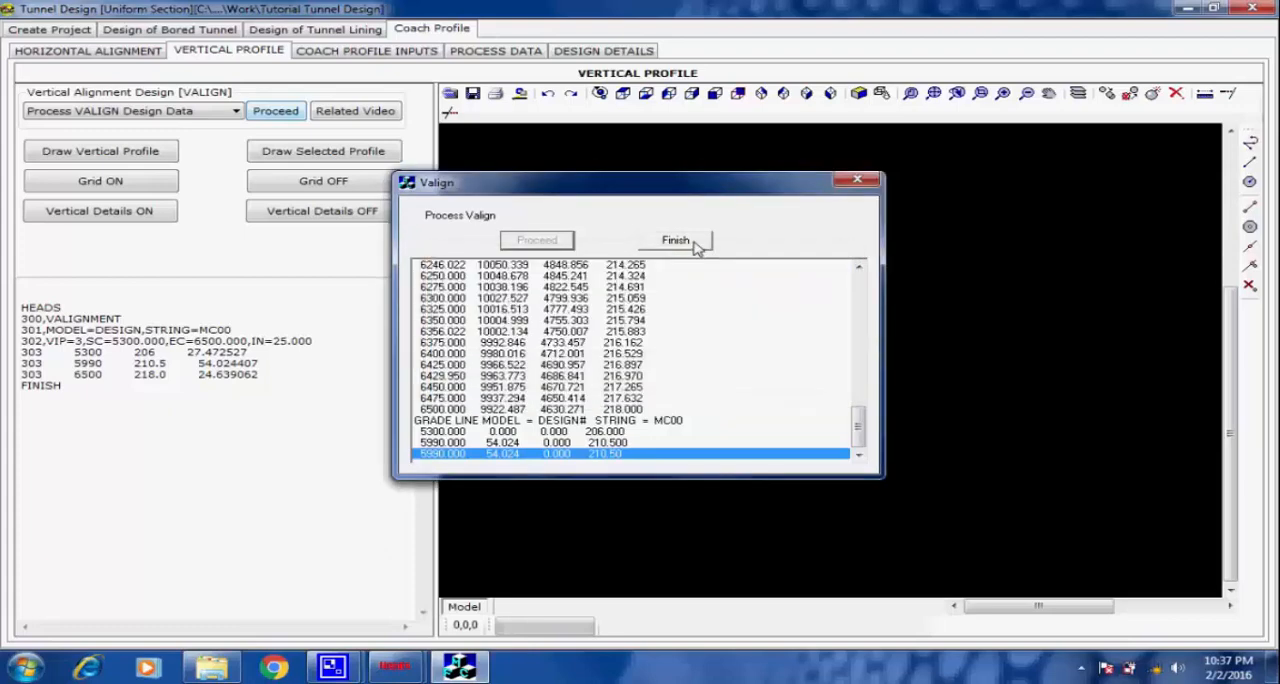
left_click(697, 248)
Draw the vertical profile at scales X 1 and Y 10, with a dark grey grid at chainage interval 50, level interval 5 and 10 mm text.
left_click(152, 155)
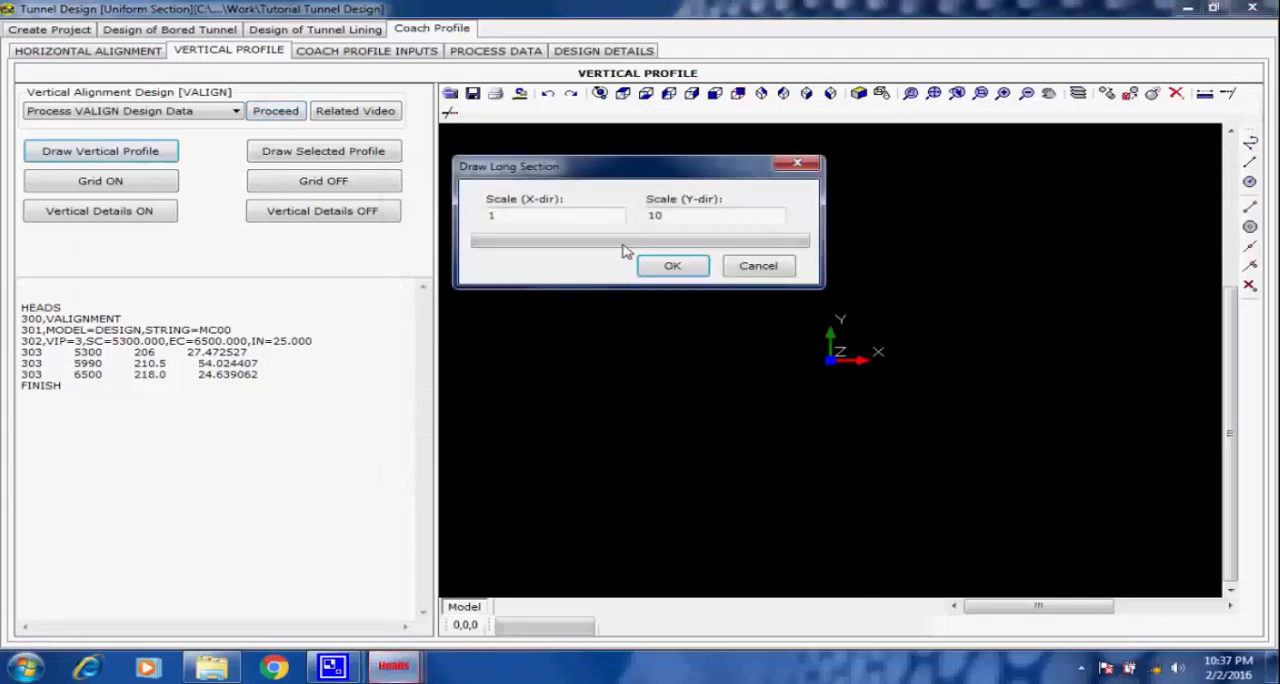
left_click(665, 265)
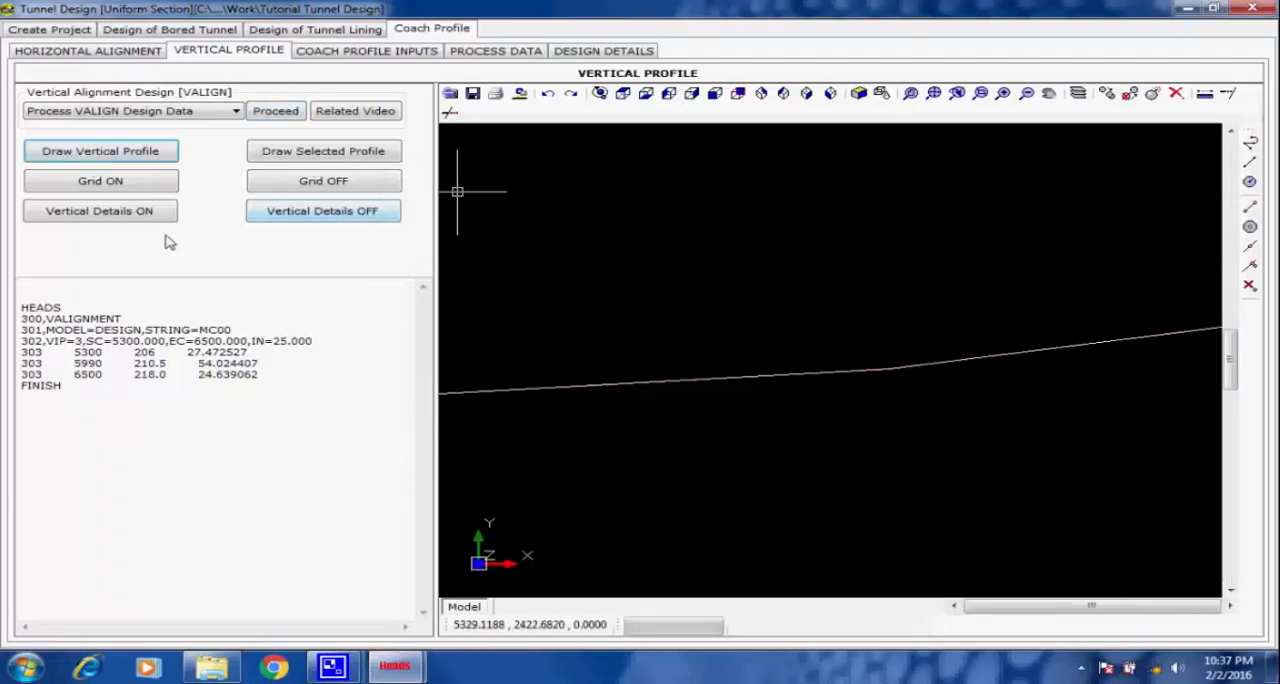
left_click(134, 186)
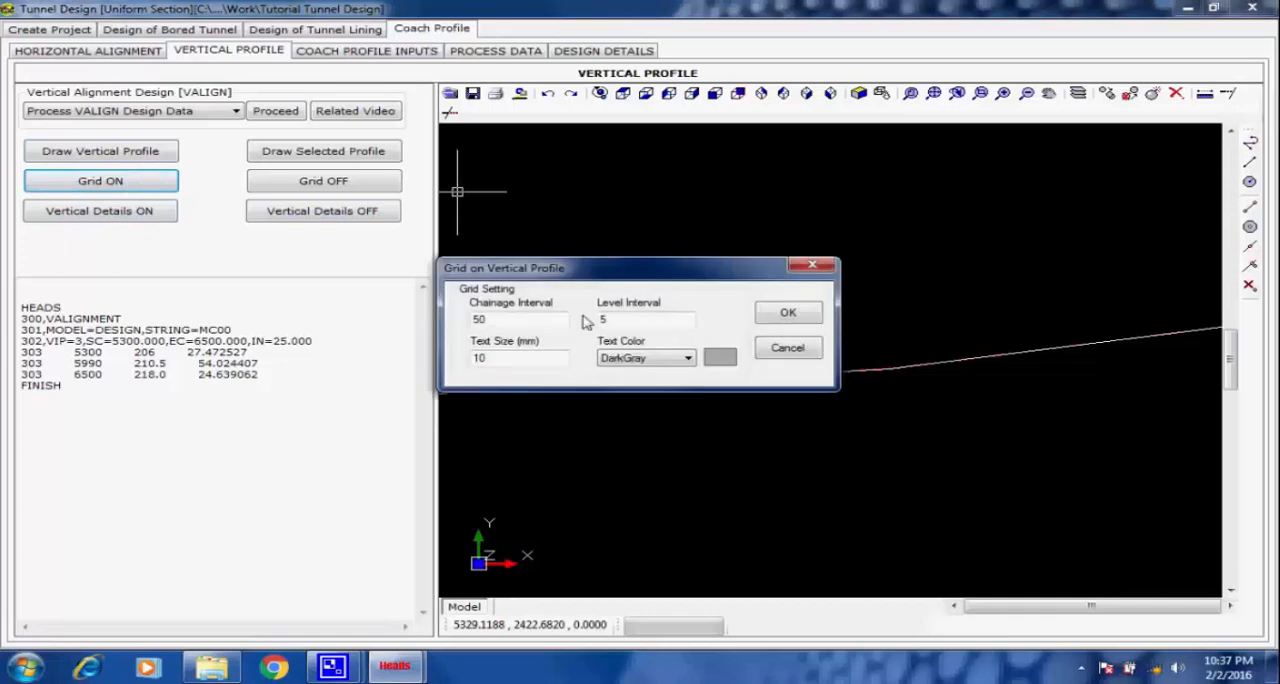
left_click(788, 316)
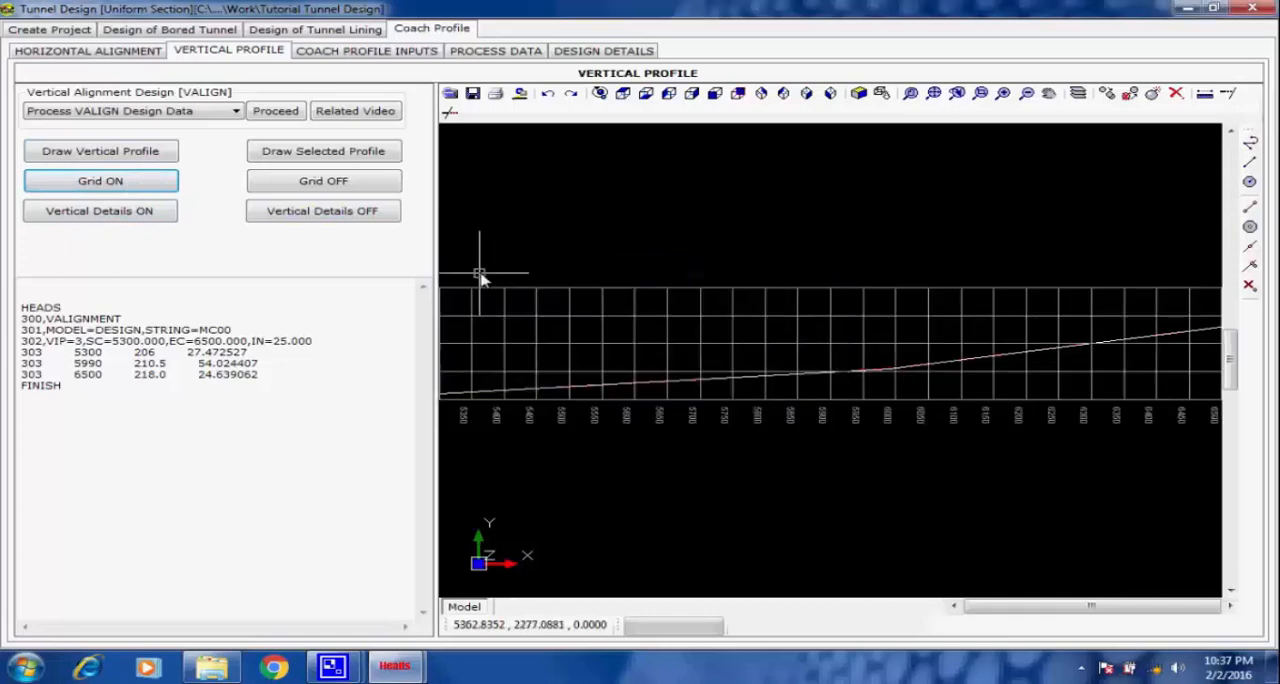
Show the vertical details for string MC00 of the DESIGN model with a text size of 3 mm.
left_click(147, 213)
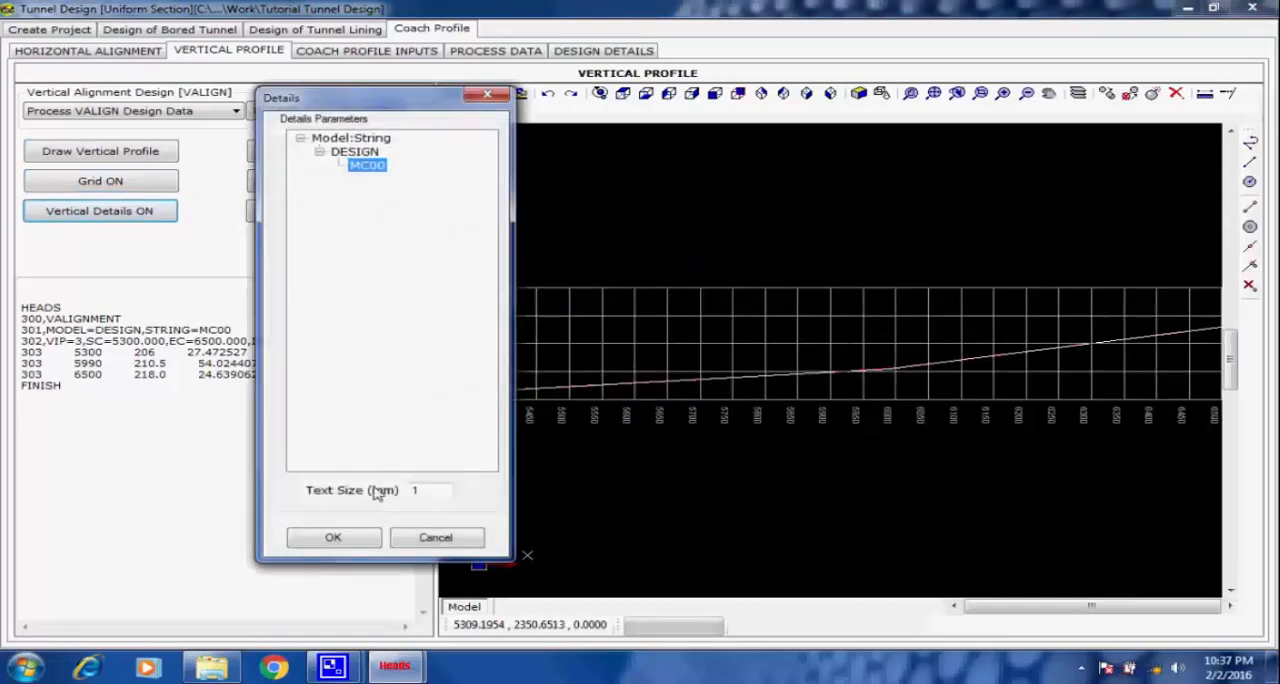
left_click_drag(418, 490, 403, 489)
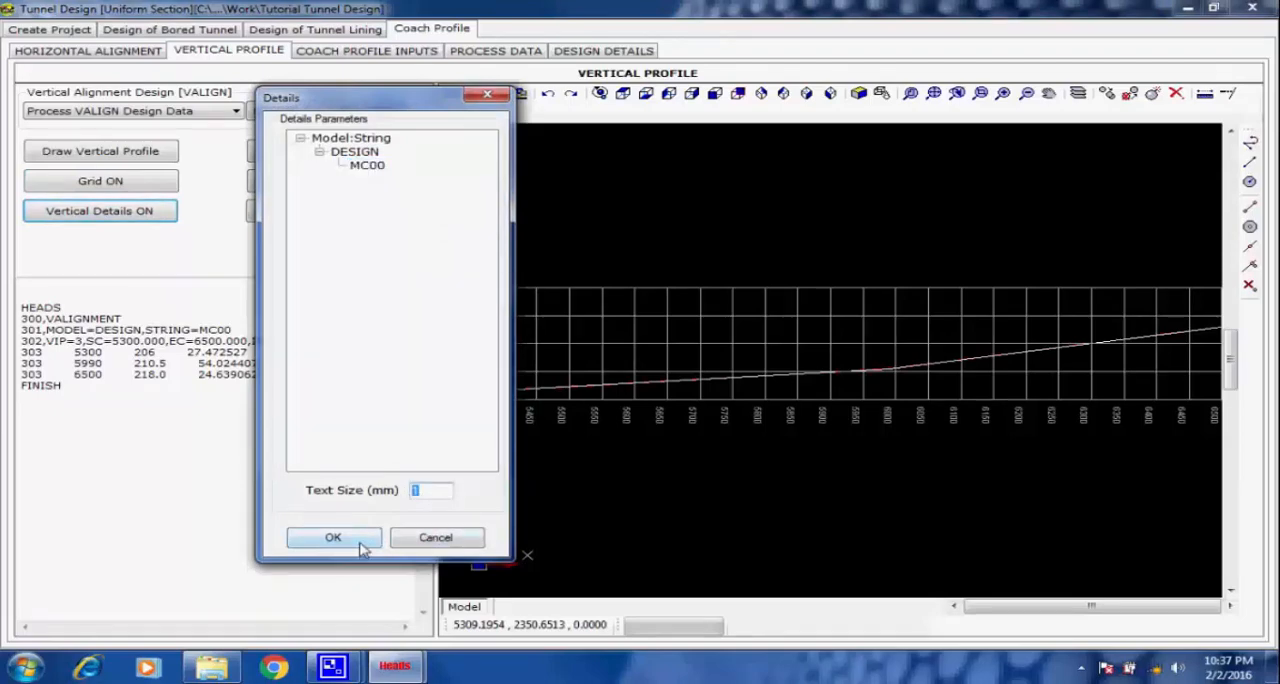
type("4")
left_click_drag(430, 490, 400, 492)
type("3")
left_click(333, 538)
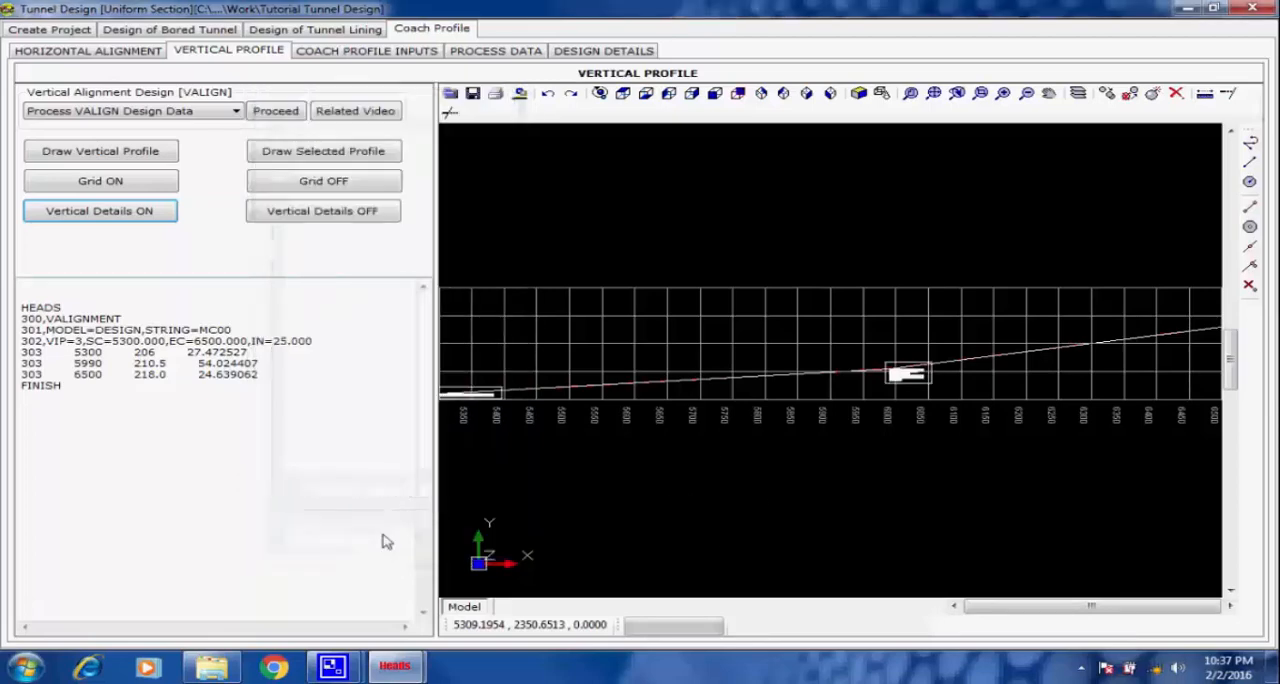
Examine the start chainage, vertical intersection point and end chainage detail boxes along the vertical profile.
scroll(453, 390, "up", 4)
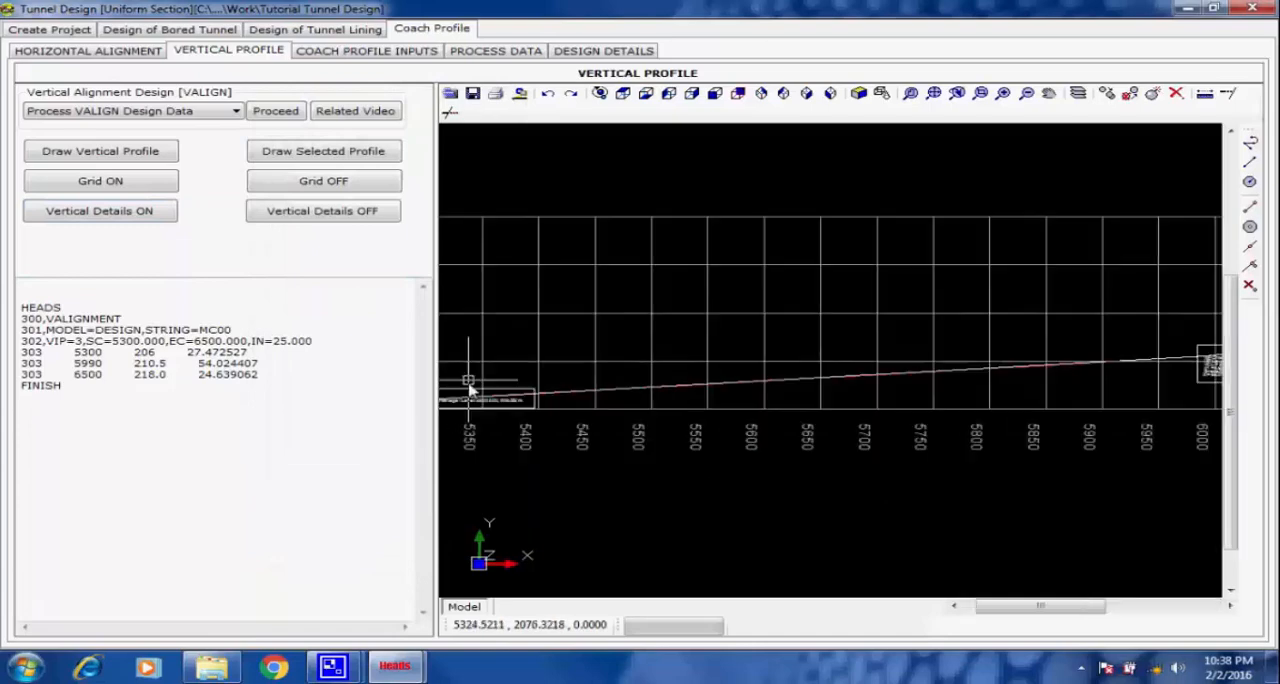
scroll(513, 395, "up", 1)
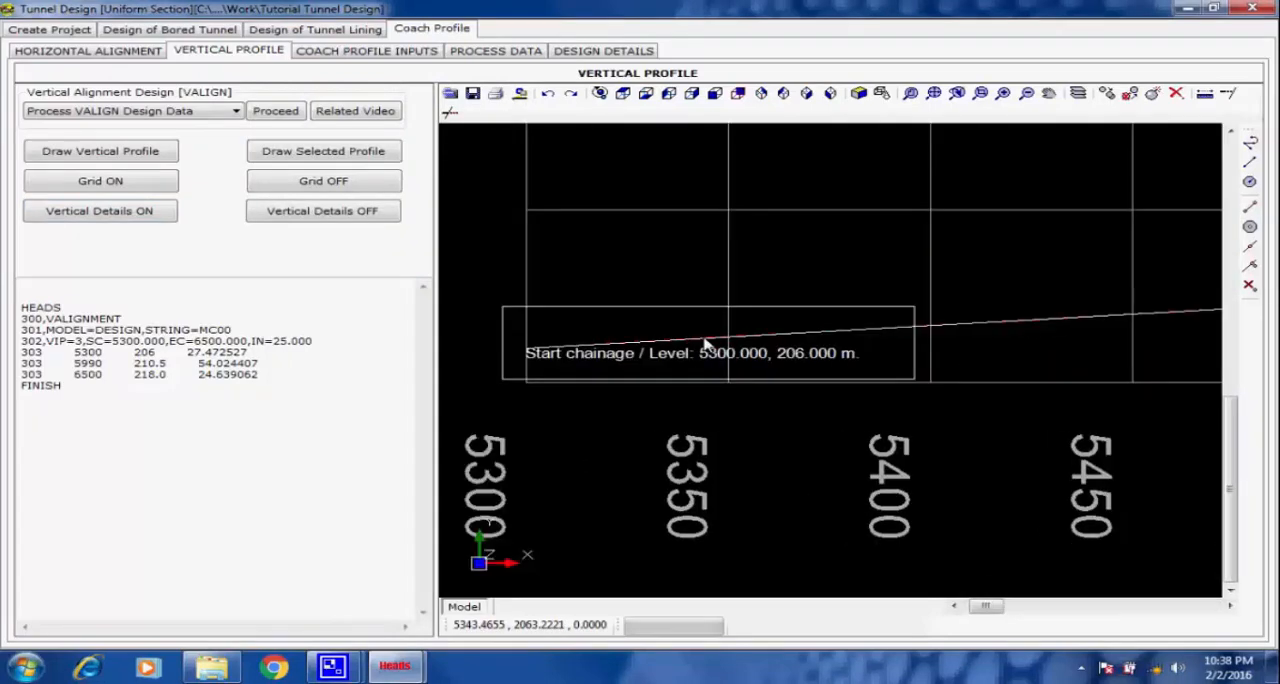
scroll(608, 391, "up", 2)
scroll(612, 395, "down", 2)
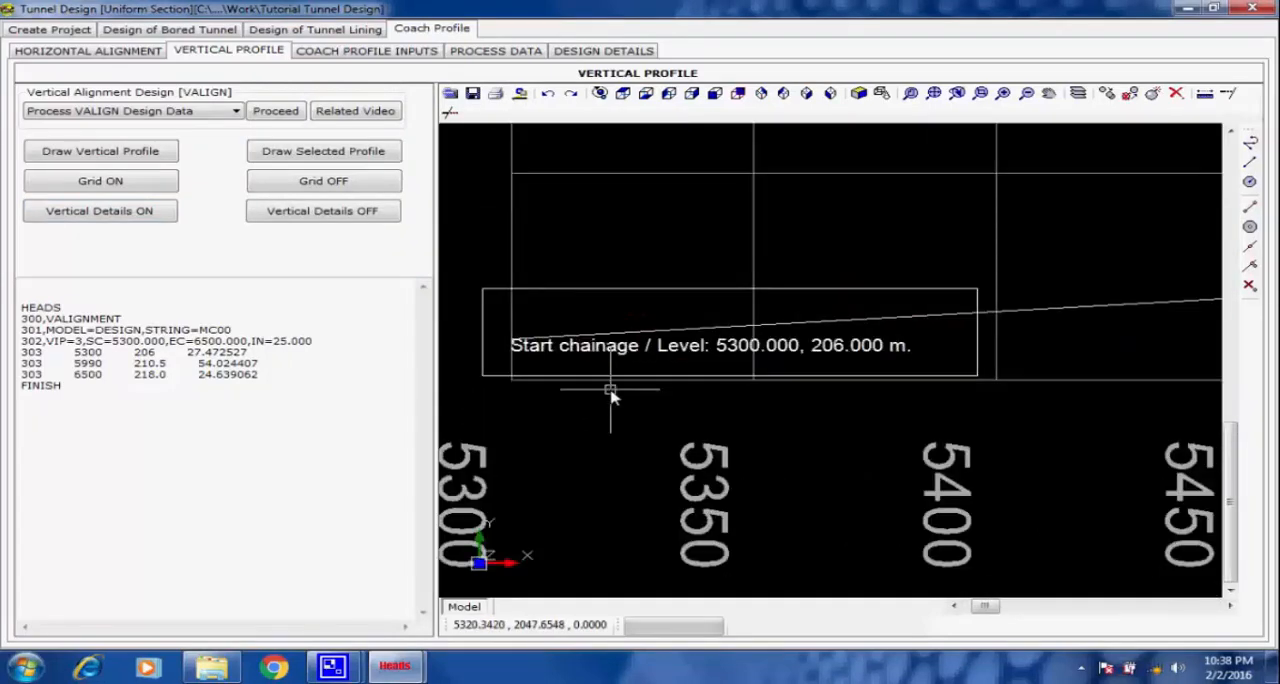
scroll(657, 430, "up", 1)
scroll(657, 430, "down", 4)
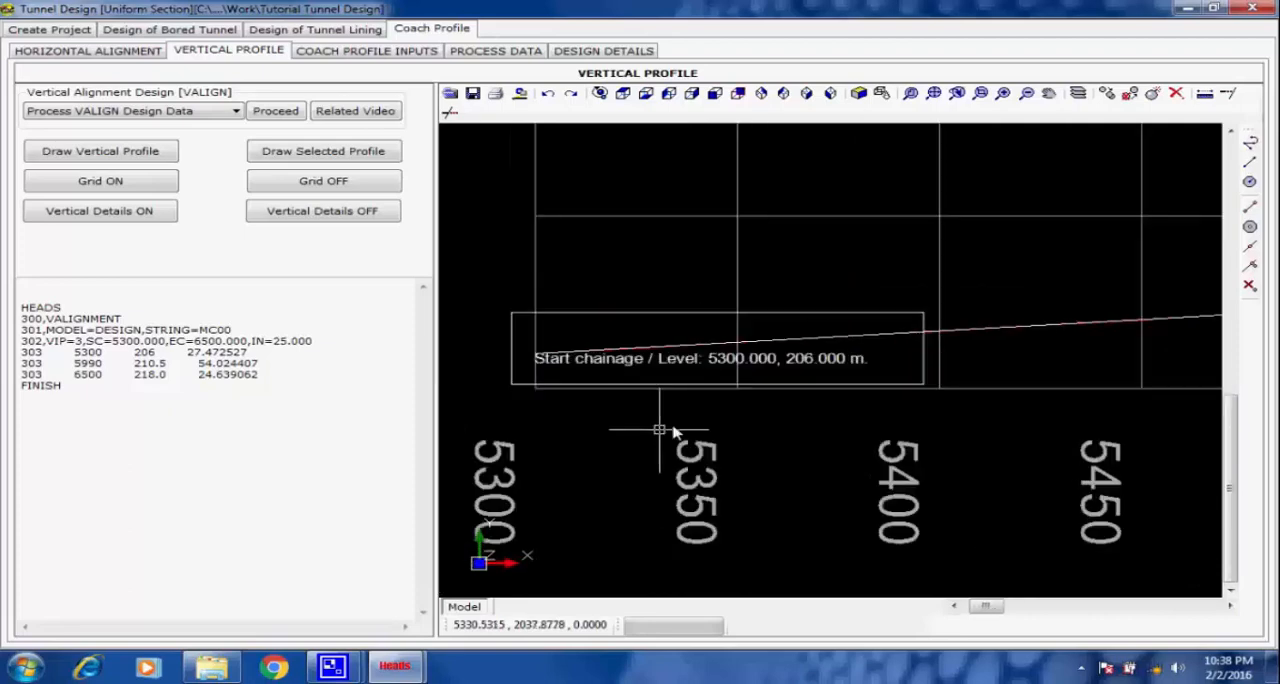
scroll(908, 388, "down", 2)
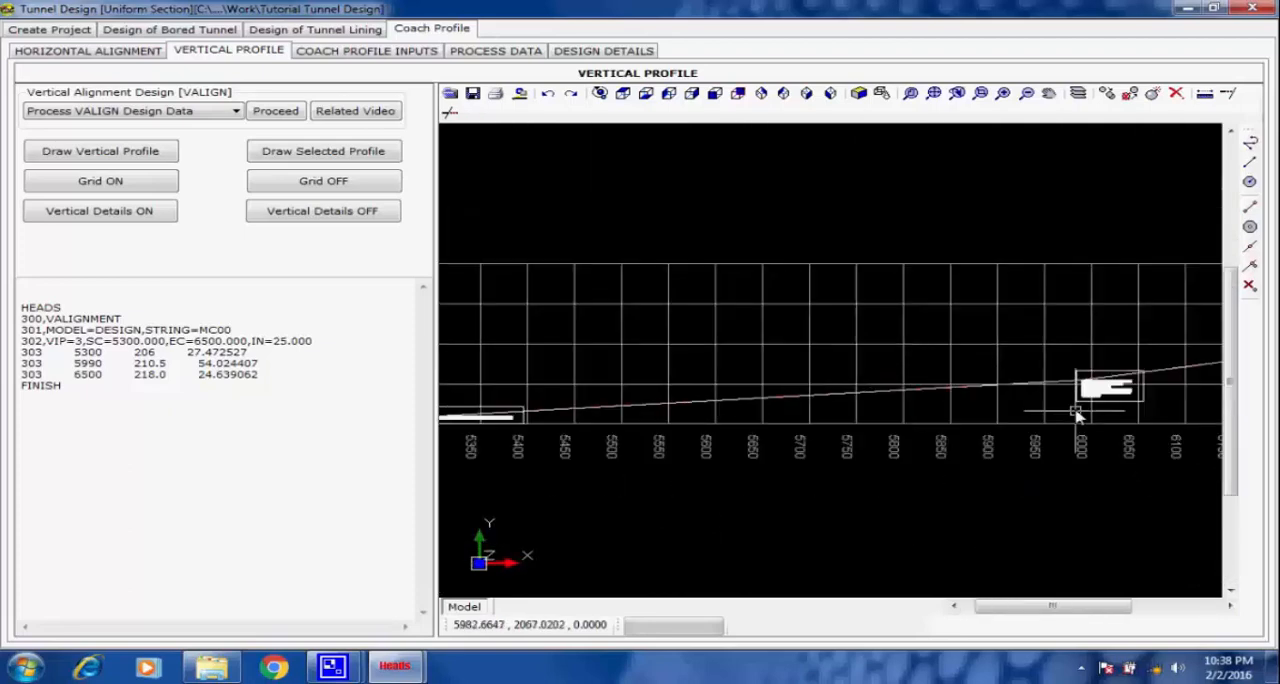
middle_click_drag(1078, 412, 706, 418)
scroll(732, 402, "up", 4)
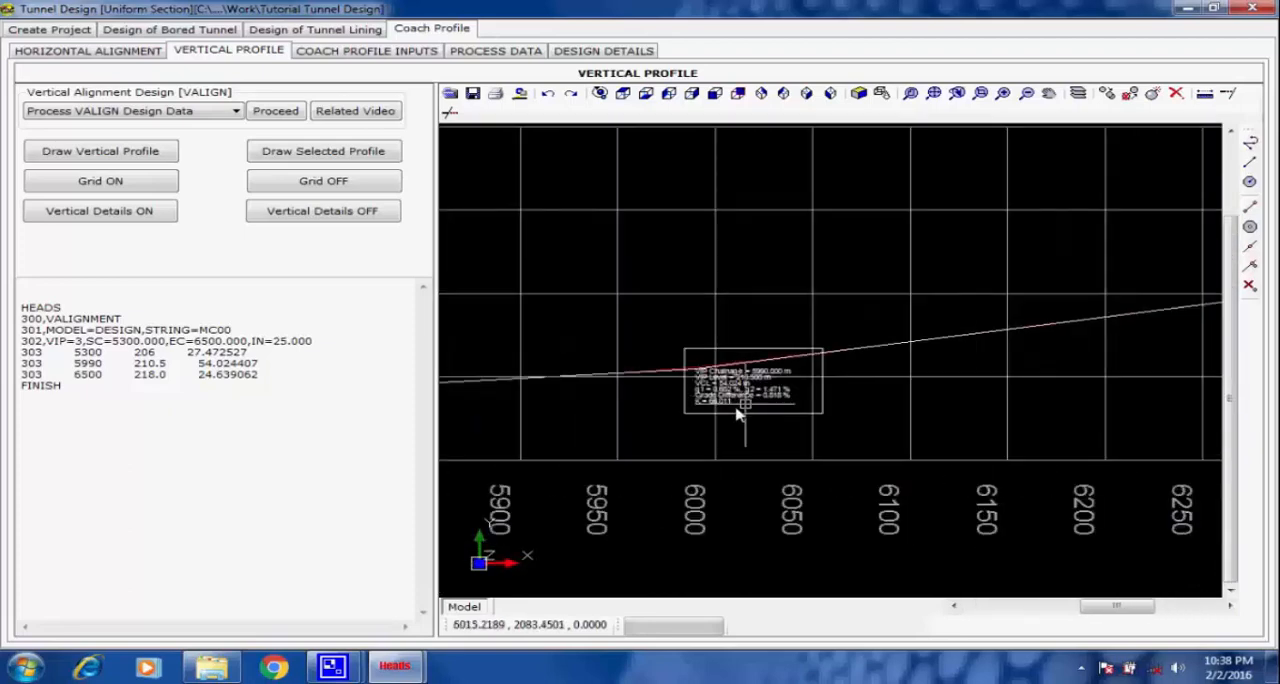
scroll(740, 410, "up", 3)
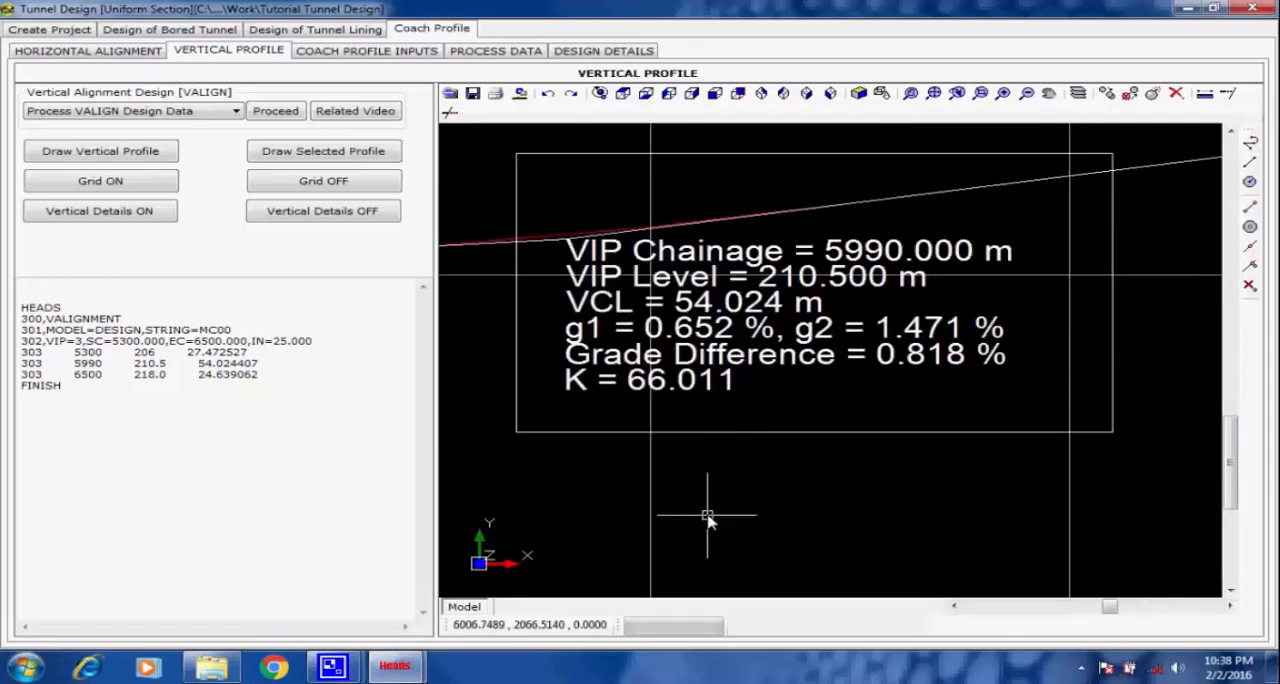
scroll(737, 500, "down", 5)
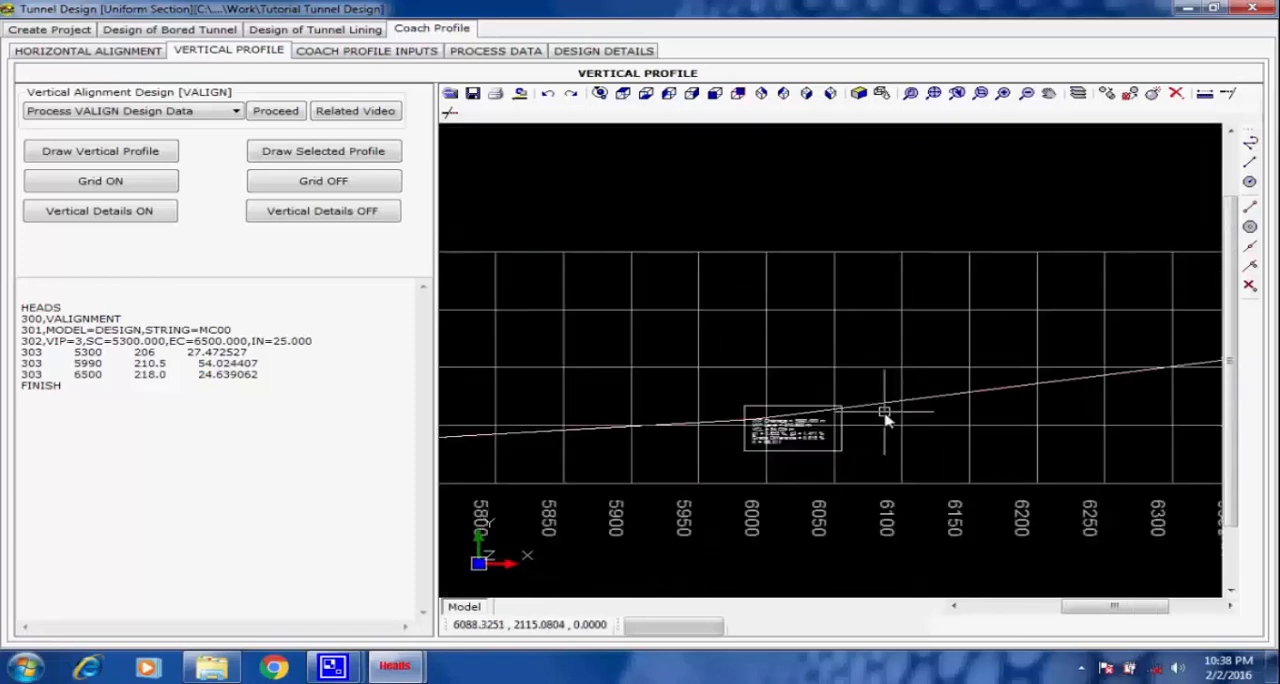
scroll(1050, 372, "down", 4)
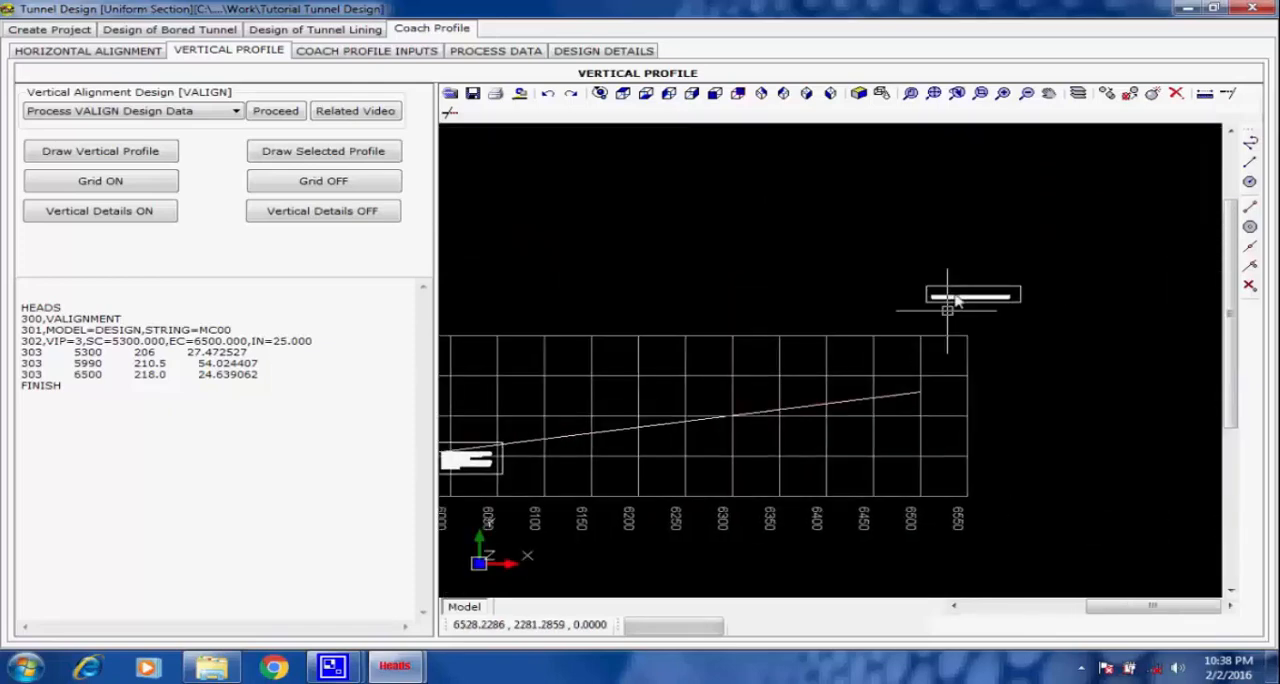
scroll(970, 292, "up", 5)
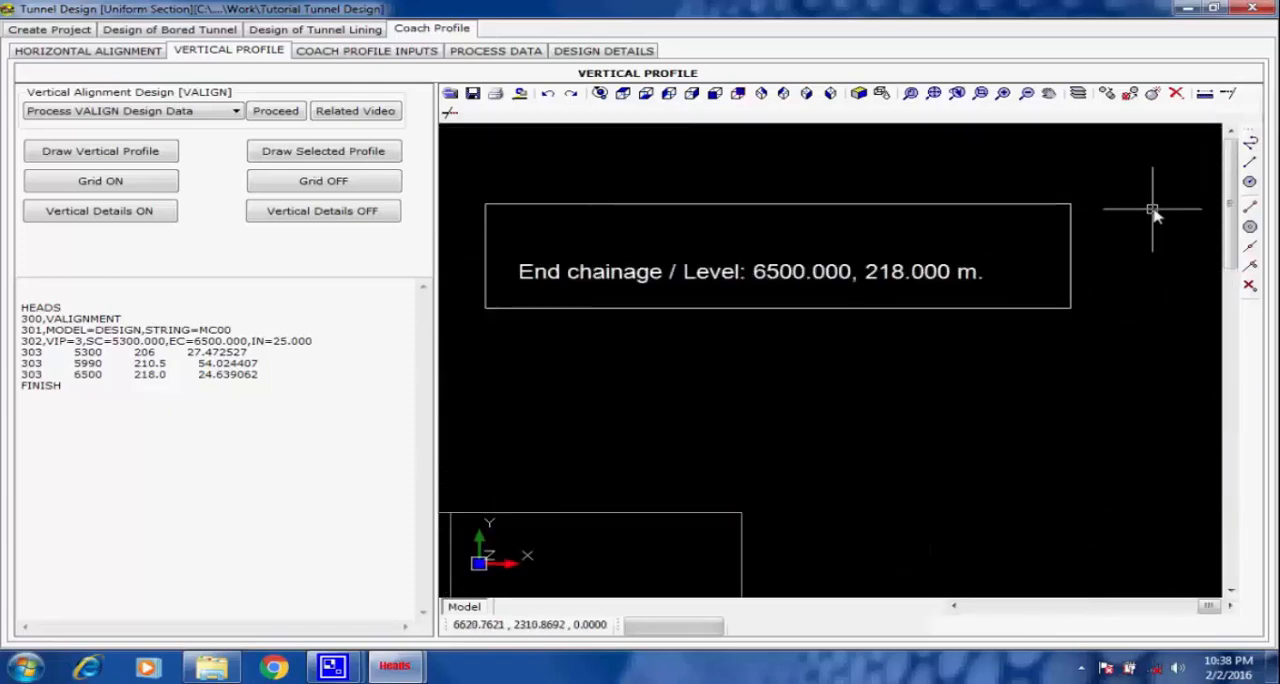
scroll(880, 290, "down", 2)
left_click(934, 93)
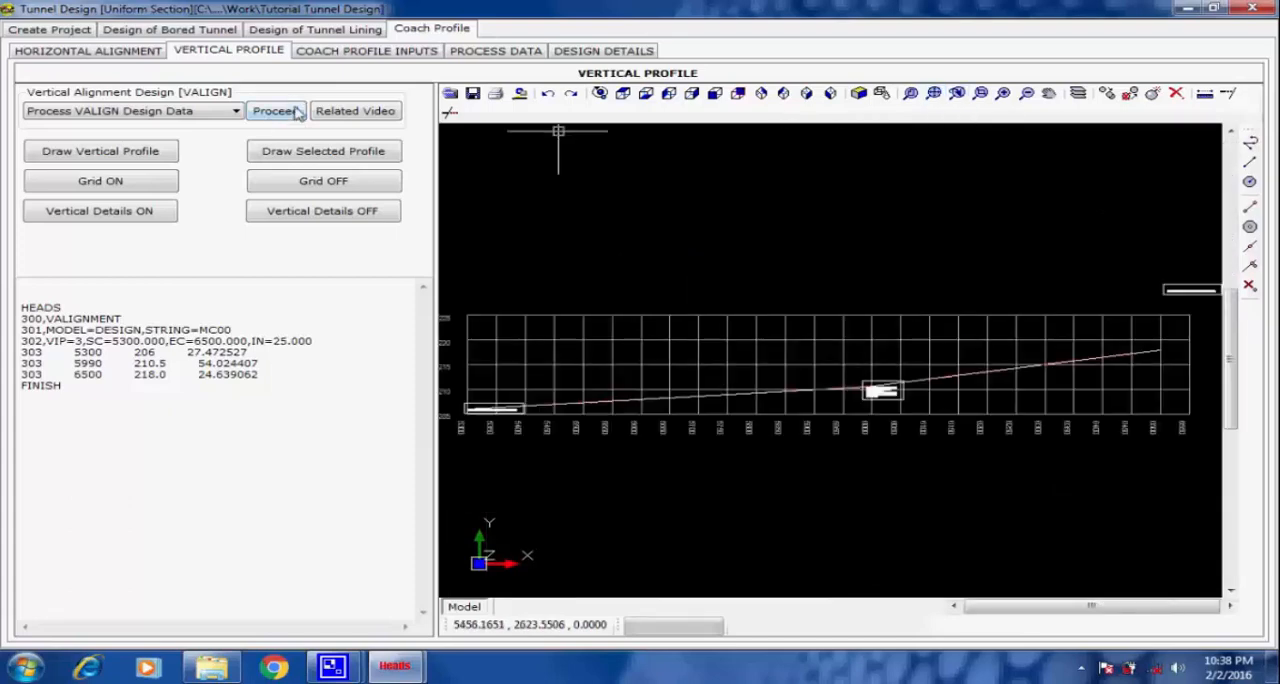
Review the coach profile inputs, checking the chainage range and interval and the tunnel type options.
left_click(318, 54)
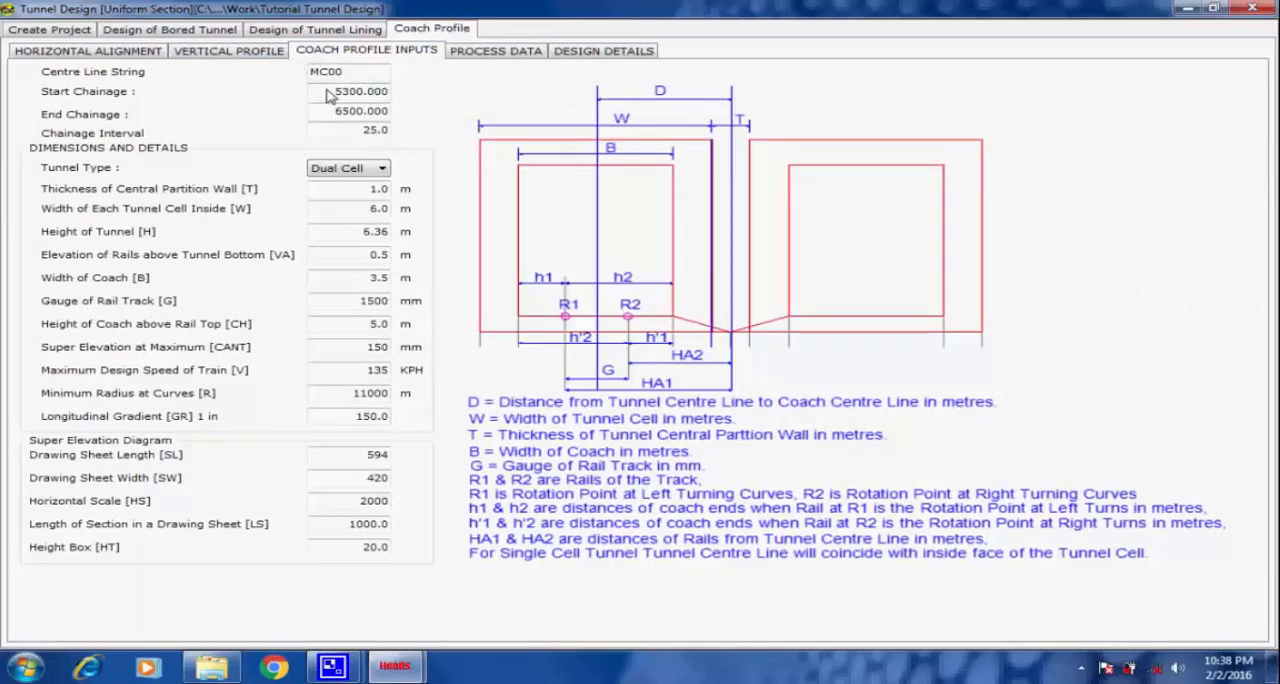
left_click_drag(330, 91, 412, 131)
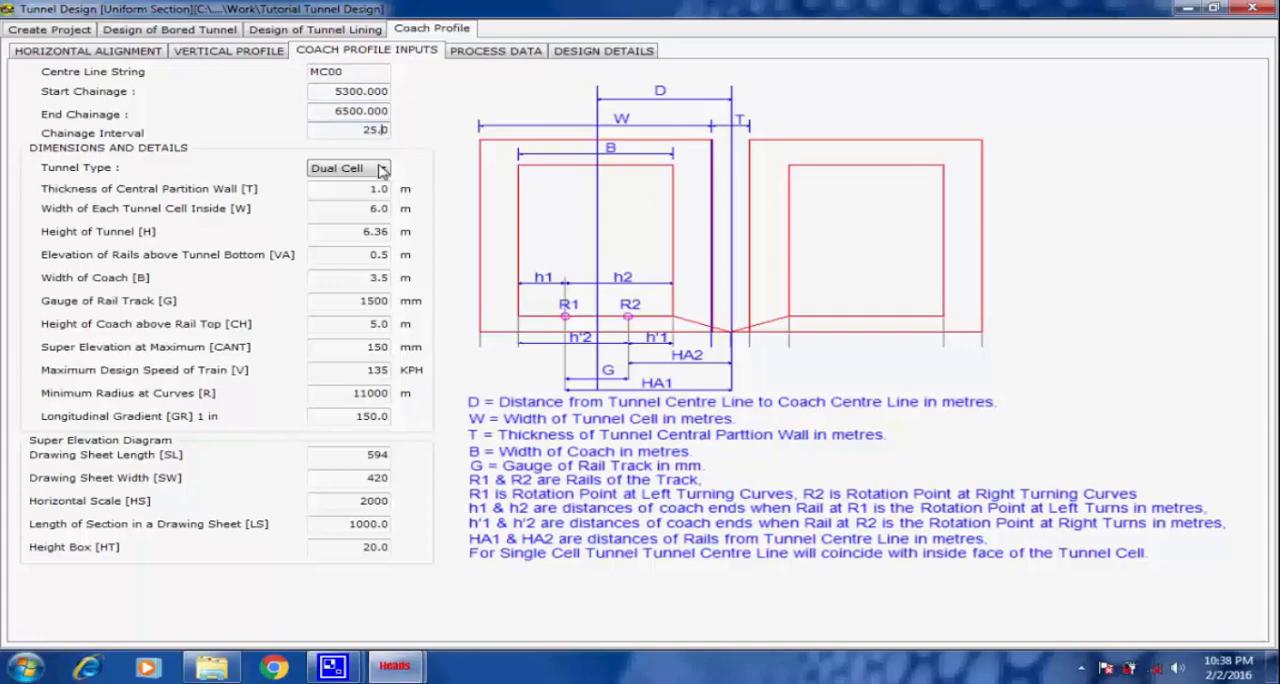
left_click(382, 168)
left_click(383, 180)
Start processing the coach profile data with all four items enabled and run the OFFSET process for the cross section strings.
left_click(474, 58)
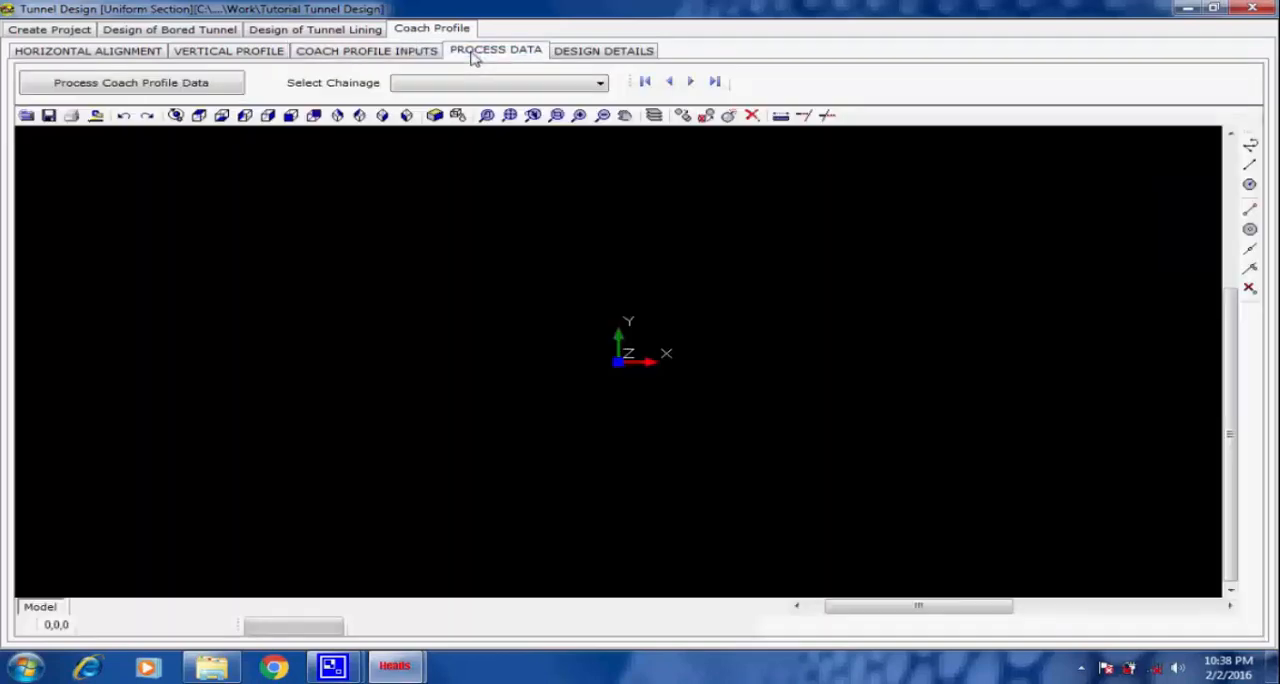
left_click(158, 87)
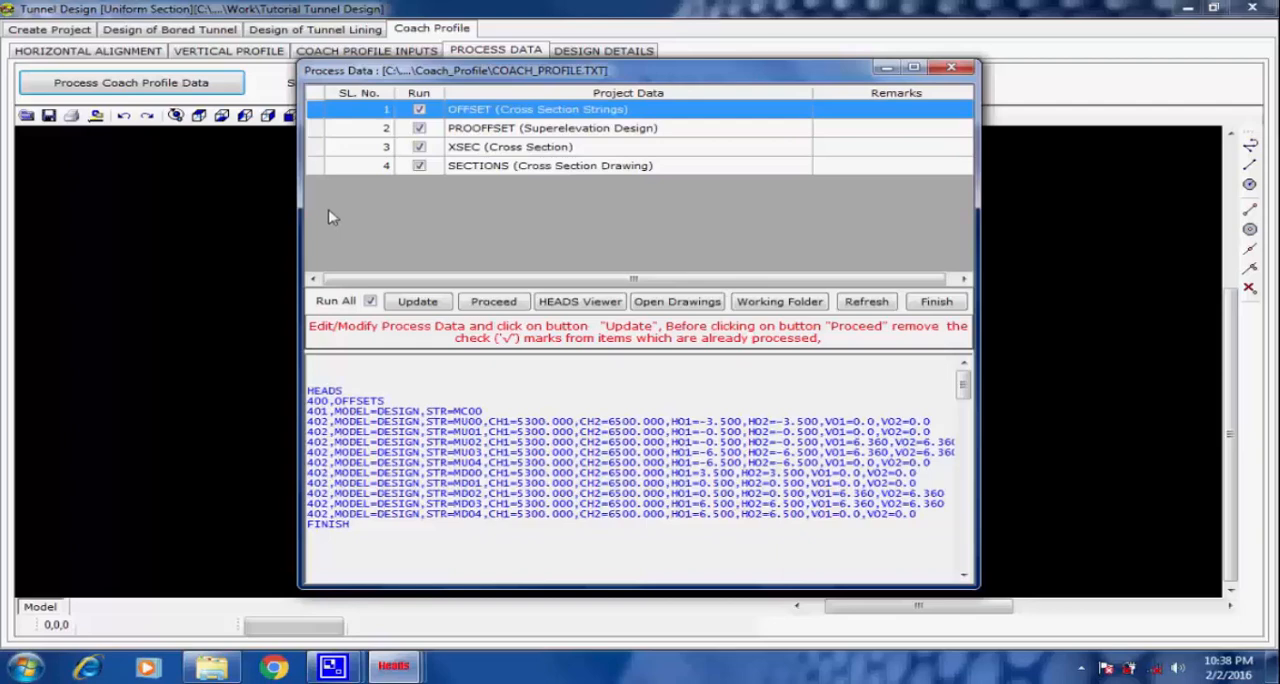
left_click(490, 303)
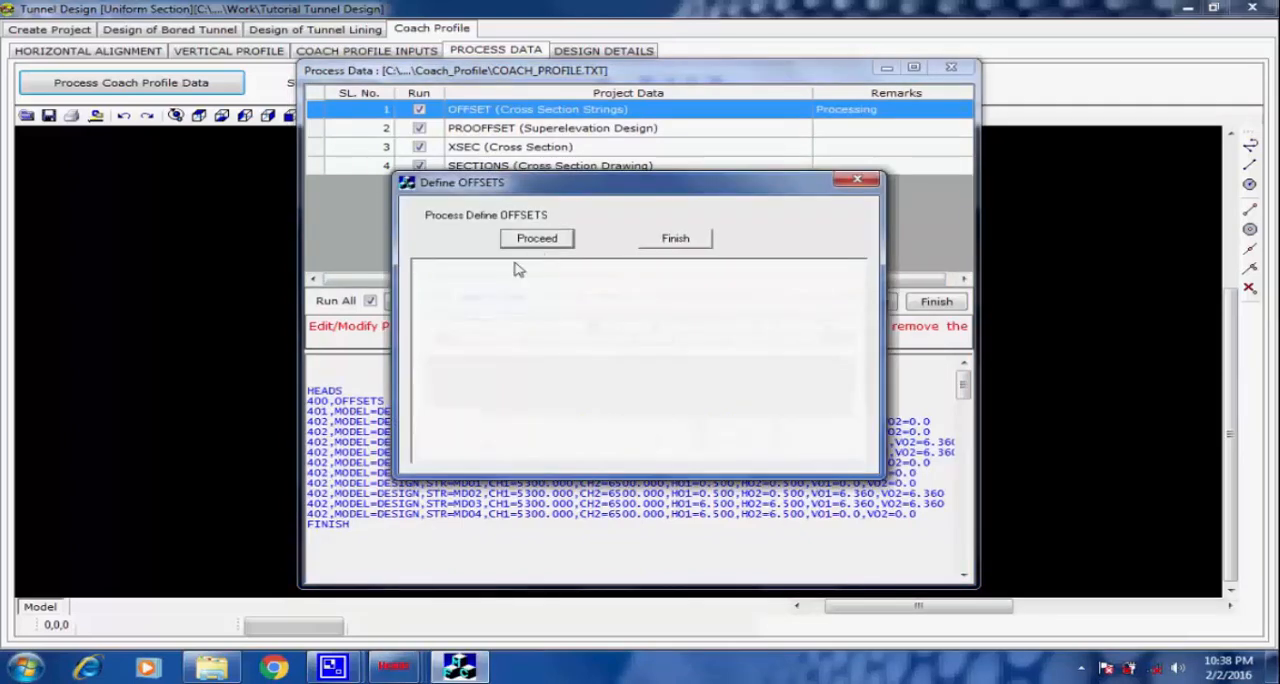
left_click(537, 245)
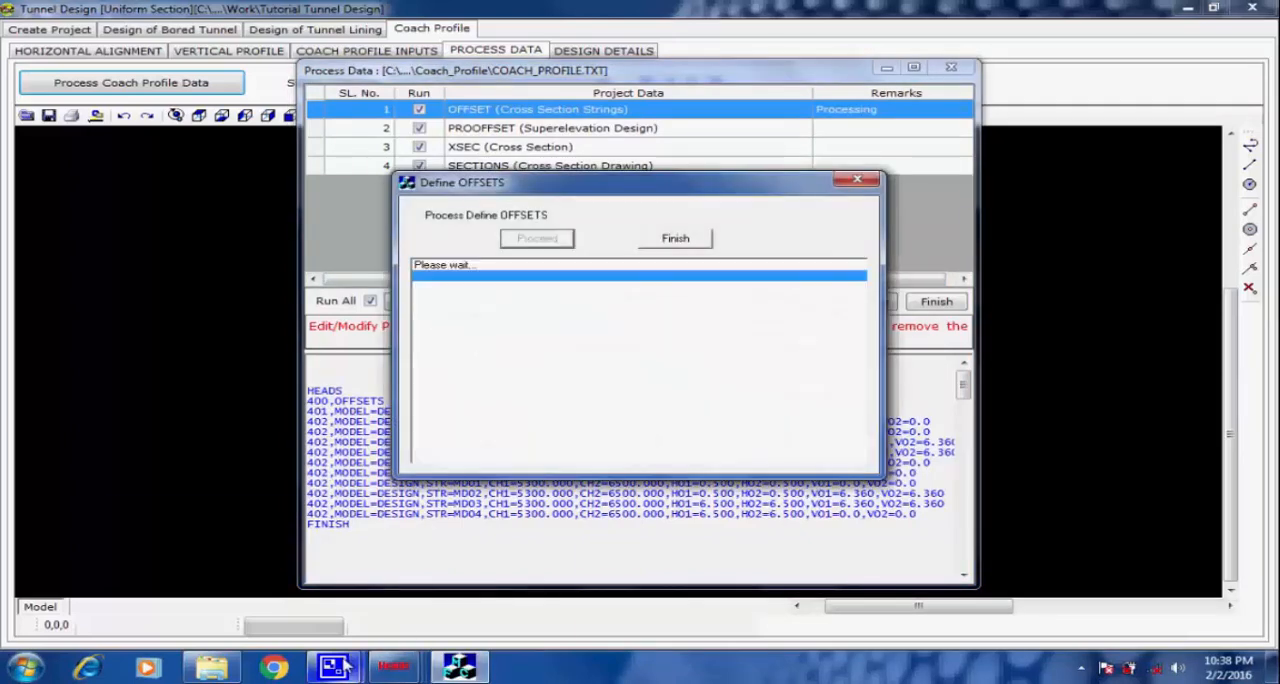
mouse_move(333, 667)
left_click(305, 594)
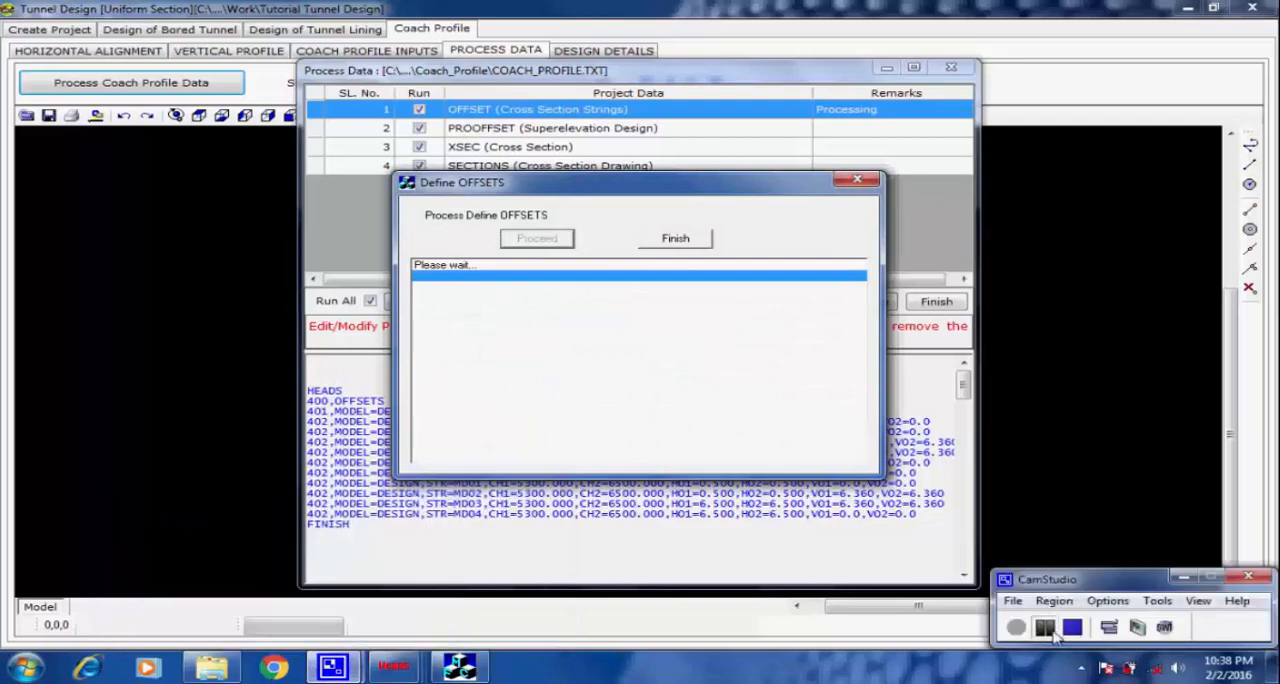
left_click(816, 370)
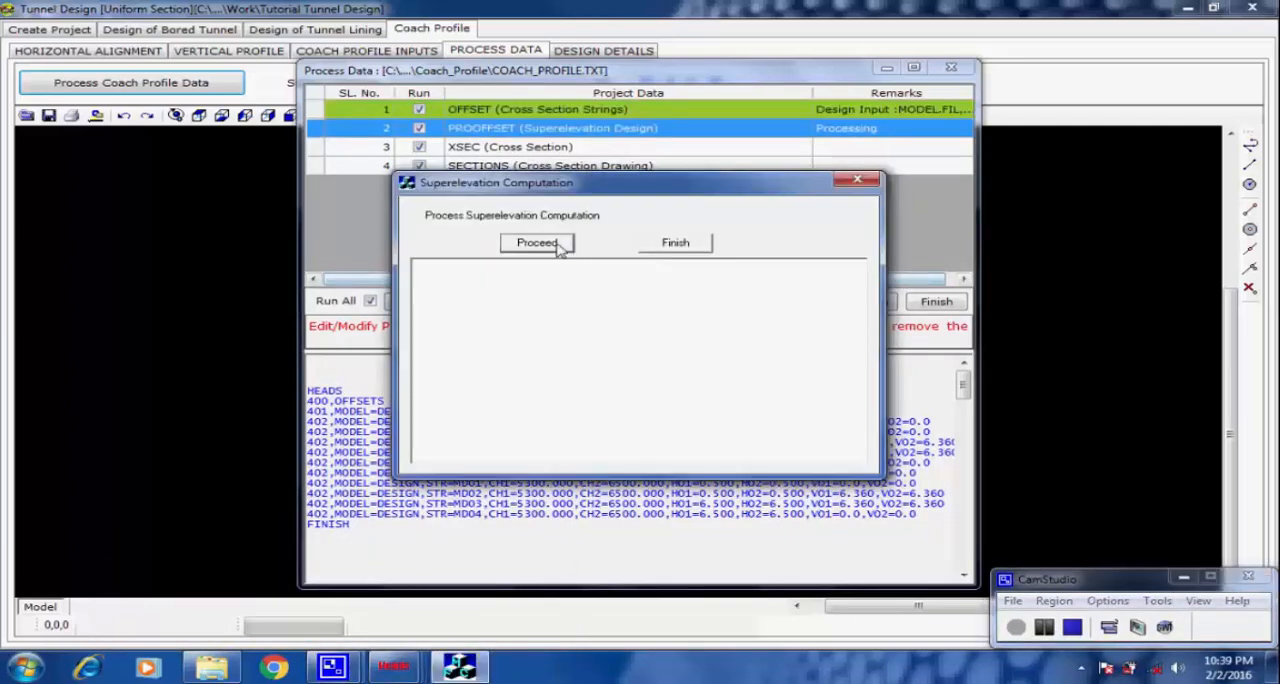
Run the PROOFFSET superelevation computation for the coach profile and finish it once processed.
left_click(563, 245)
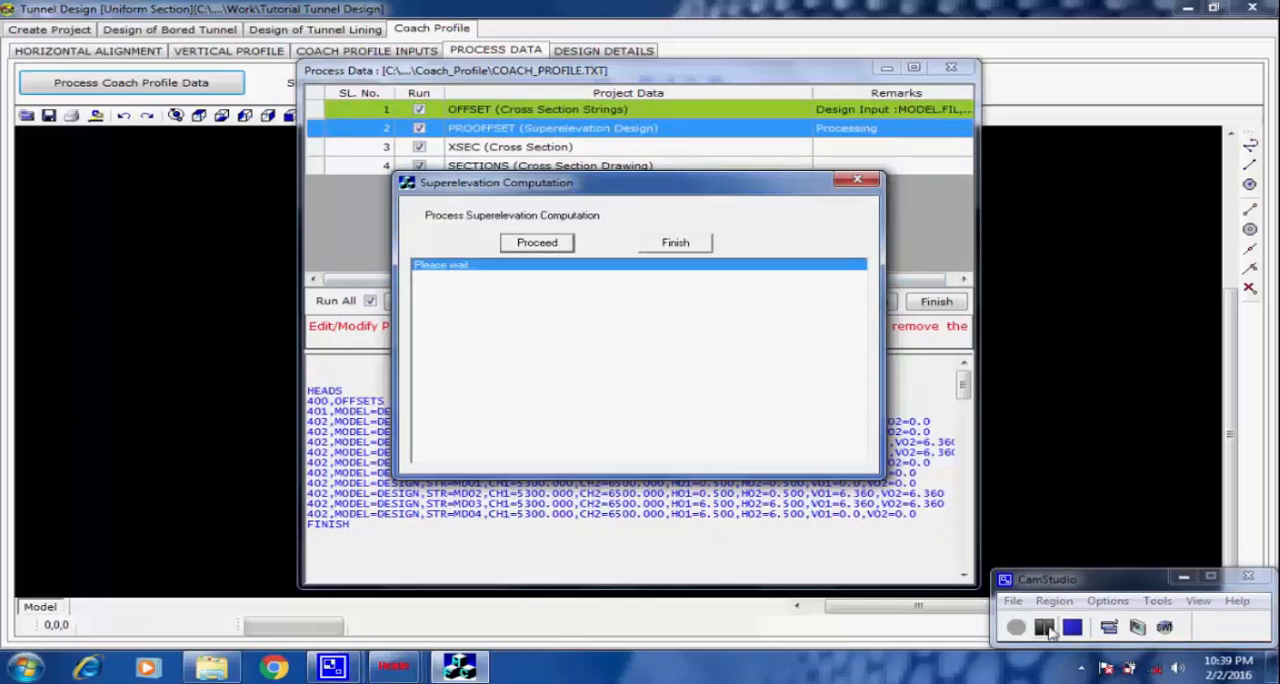
left_click(833, 372)
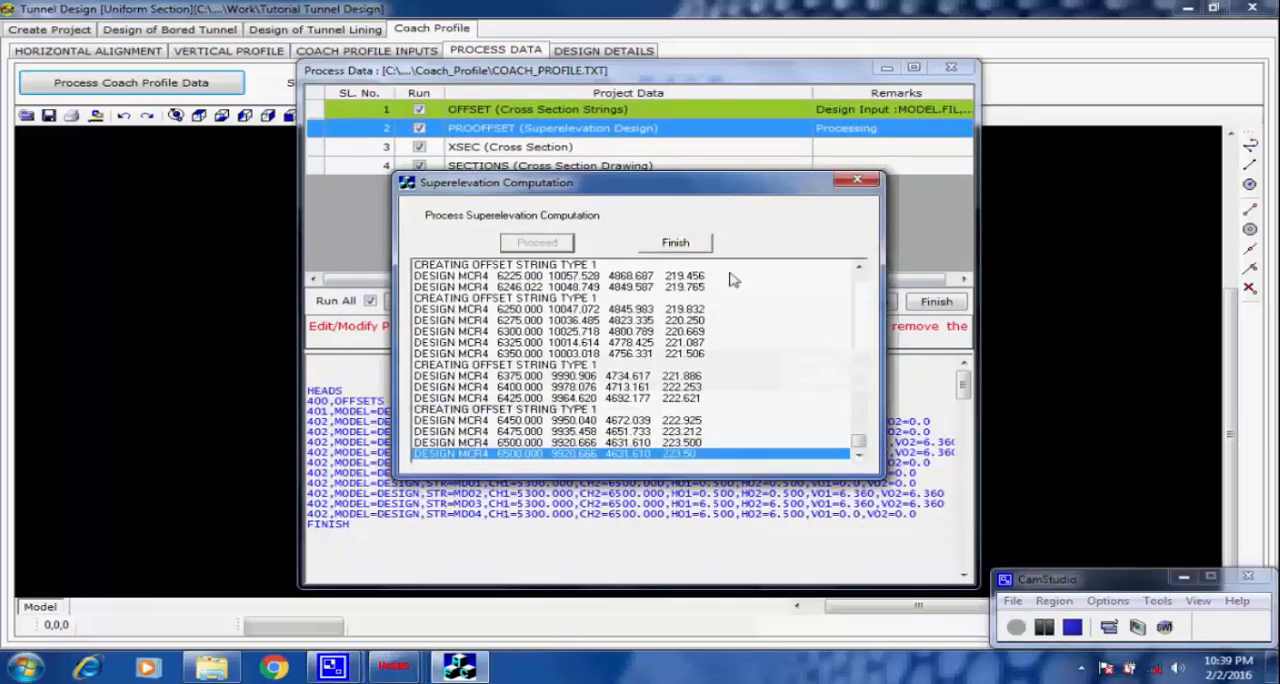
left_click(694, 245)
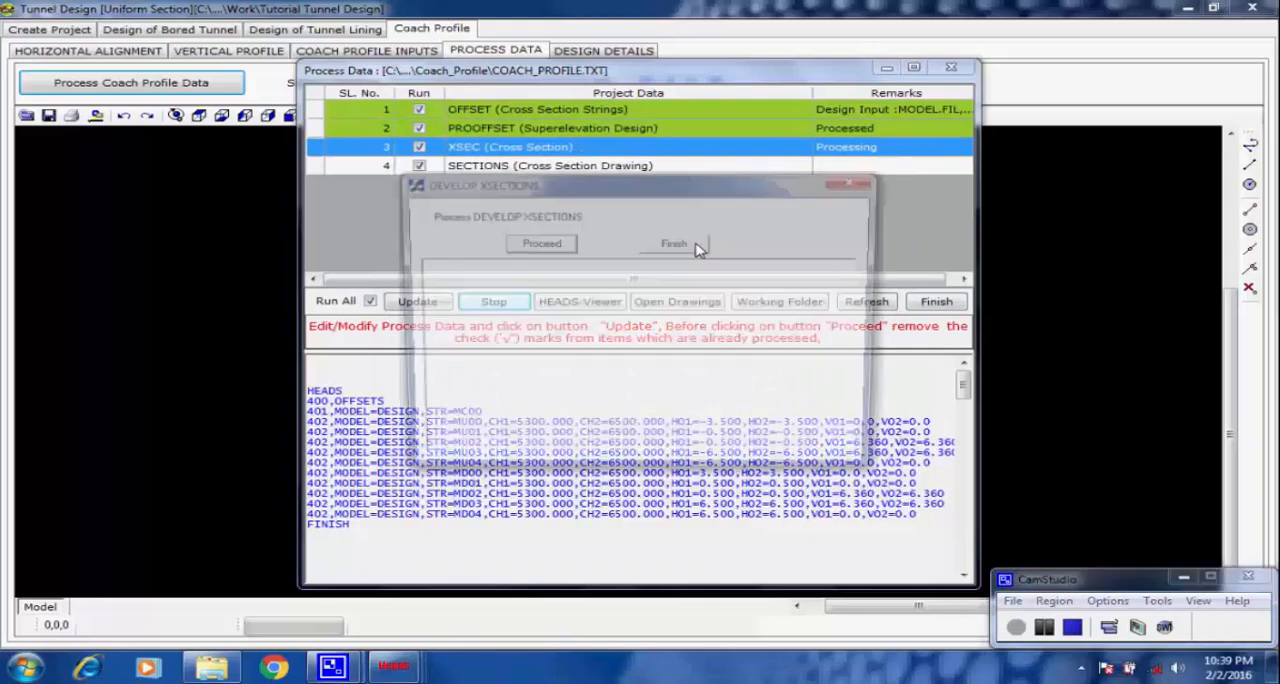
Run the XSEC process to develop the cross sections, accepting its notices and finishing it.
left_click(563, 245)
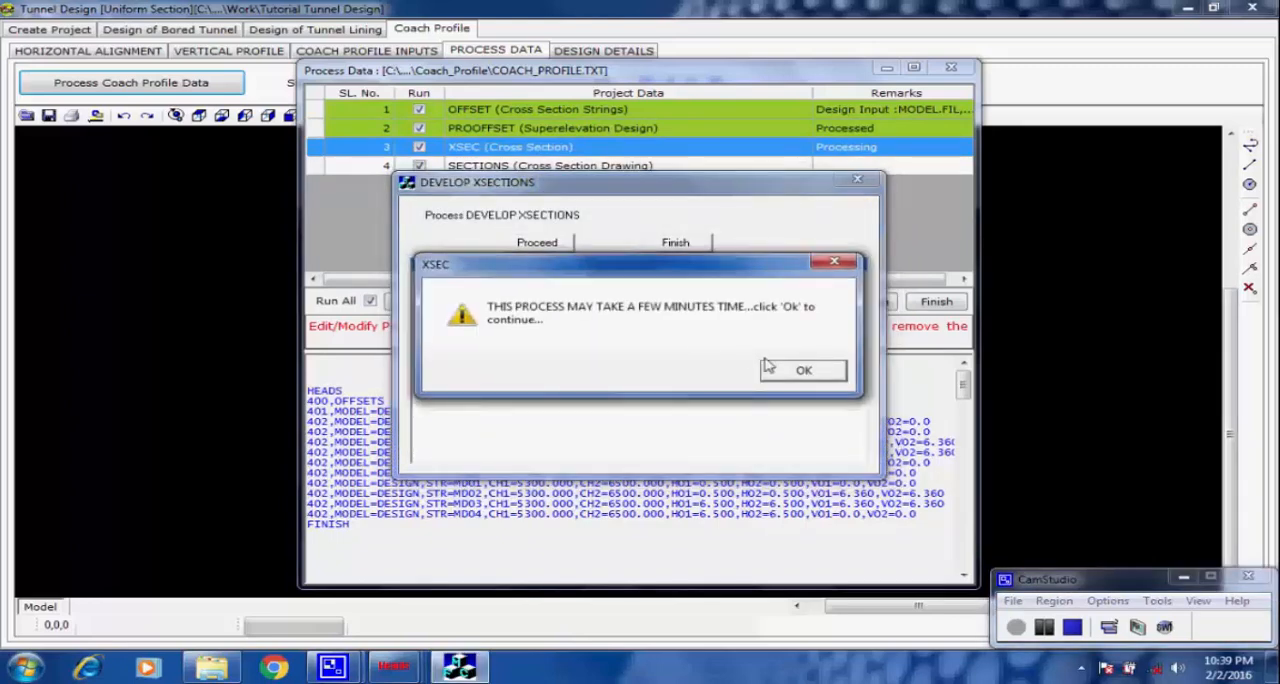
left_click(802, 372)
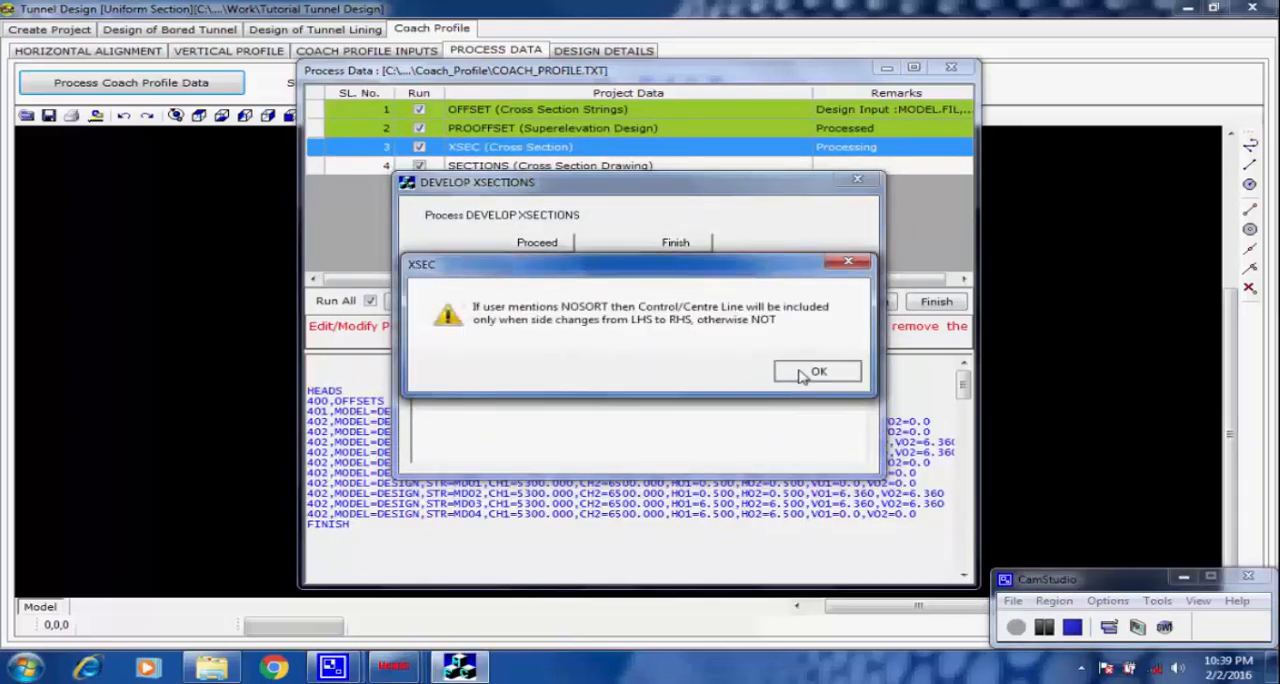
left_click(803, 372)
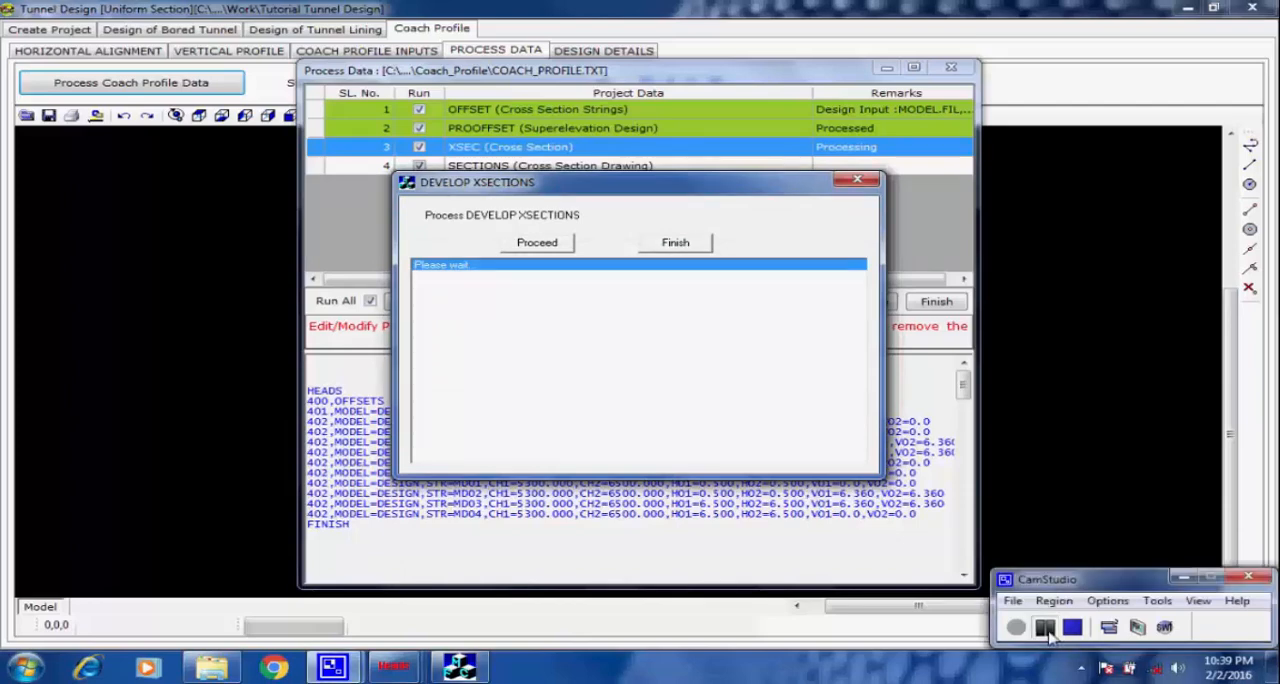
left_click(754, 377)
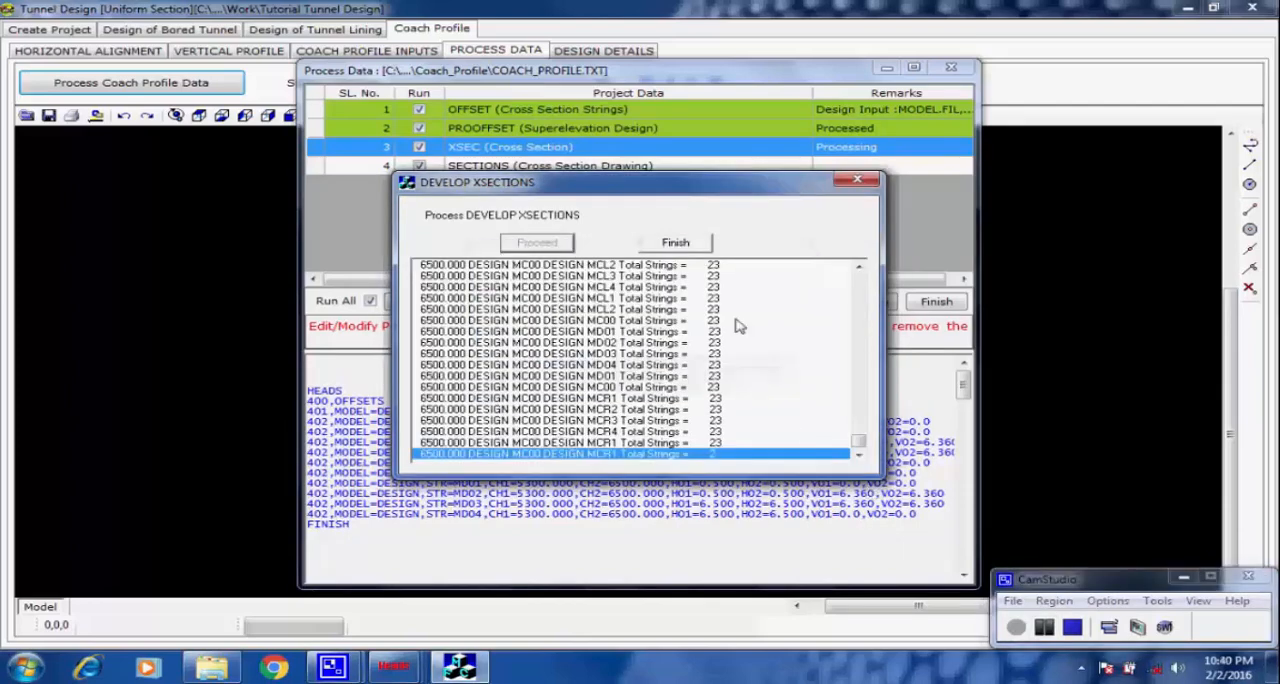
left_click(680, 243)
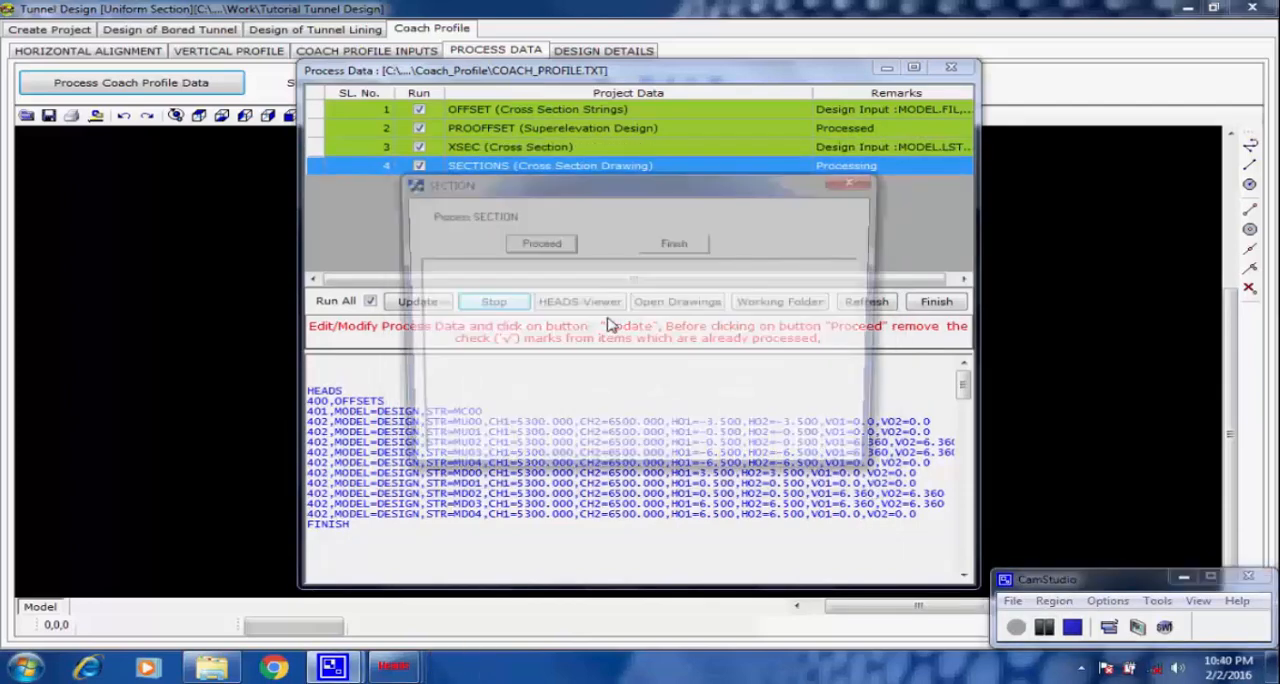
Run the SECTIONS process to produce the cross section drawings, and finish the coach profile data processing.
left_click(563, 245)
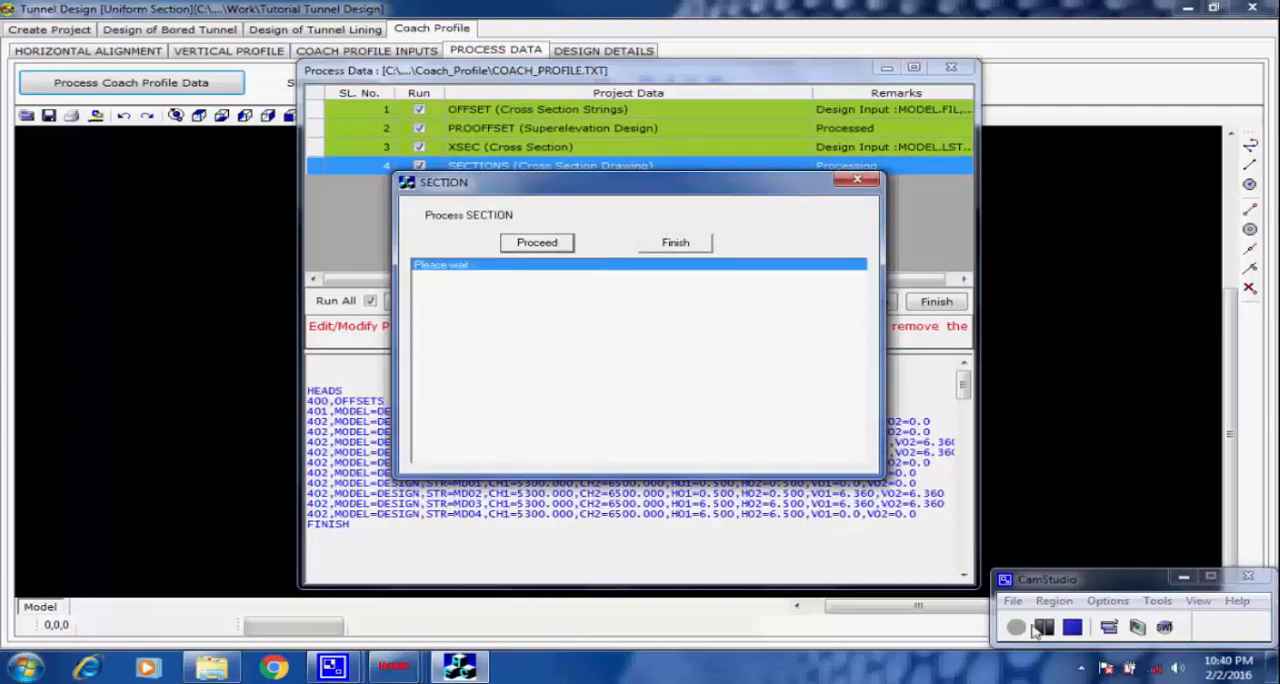
left_click(825, 369)
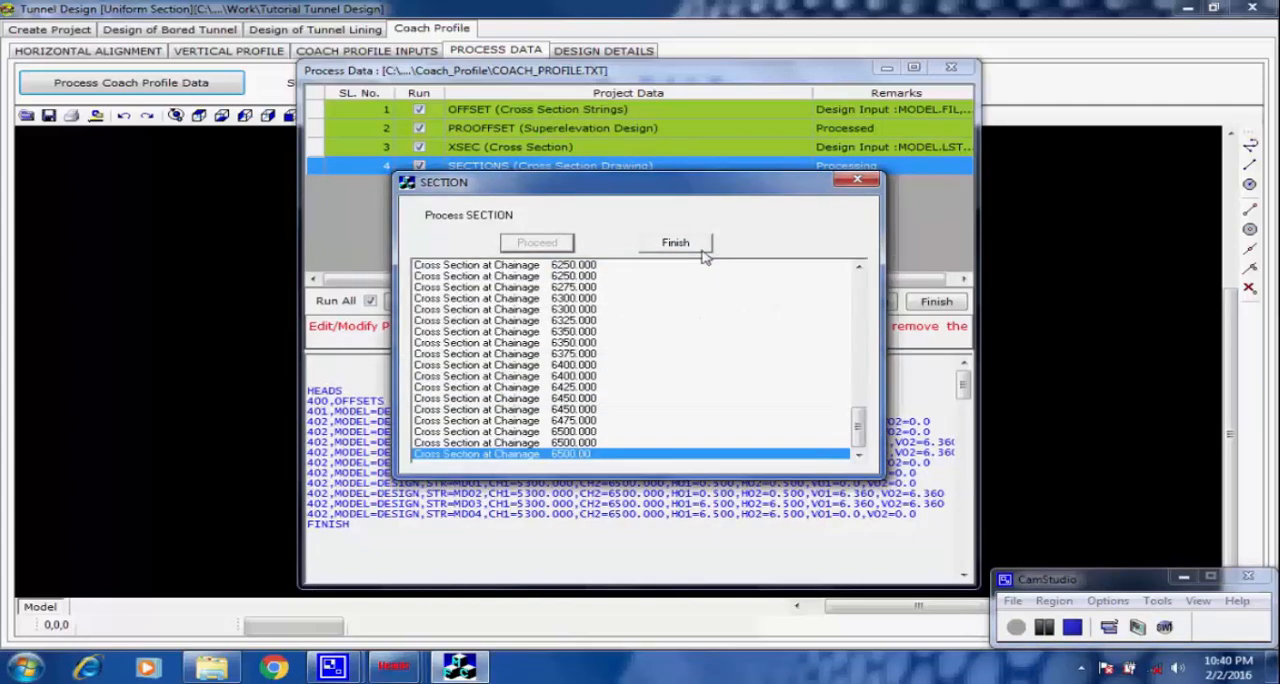
left_click(694, 246)
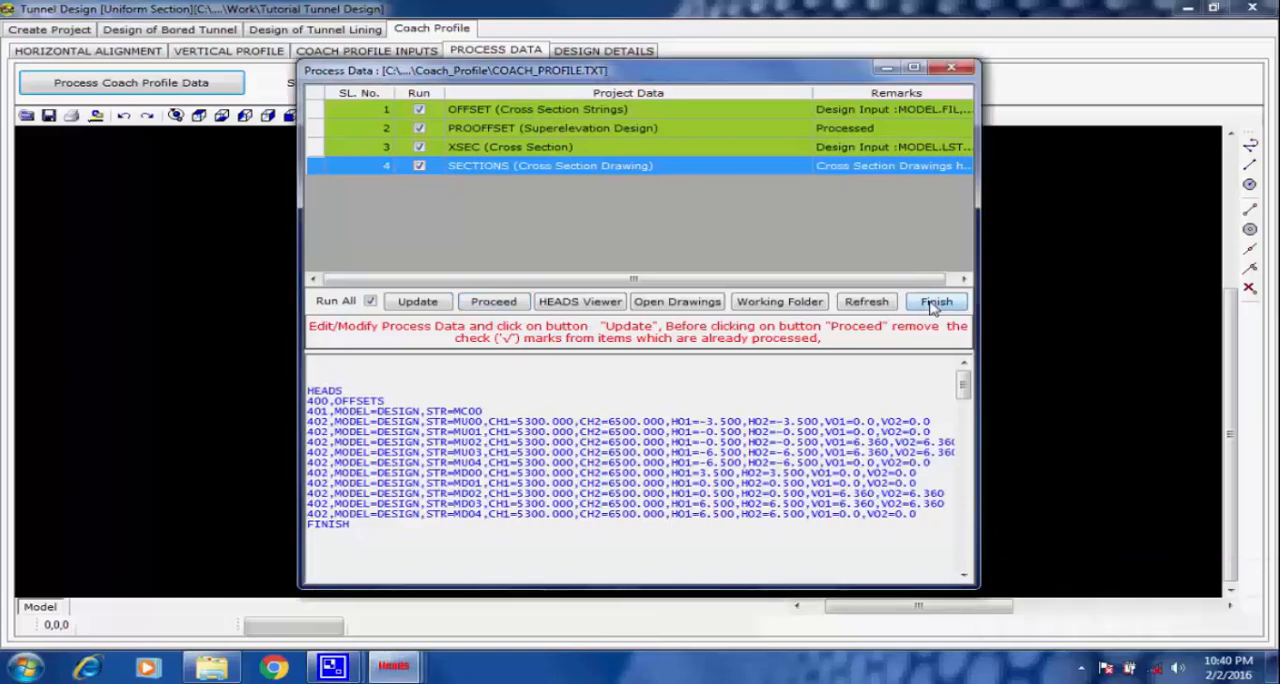
left_click(934, 302)
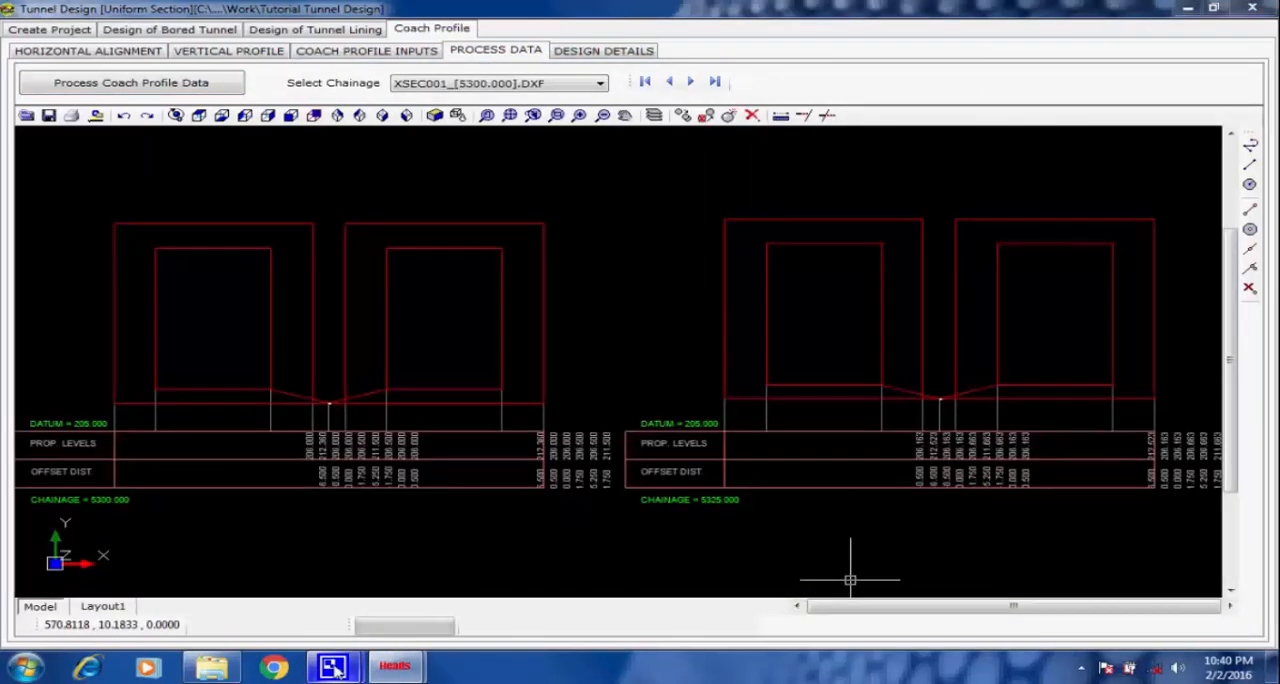
Step through the cross section drawings from chainage 5300 to 6500, examining the coach outlines and level tables in both tunnel cells.
mouse_move(335, 668)
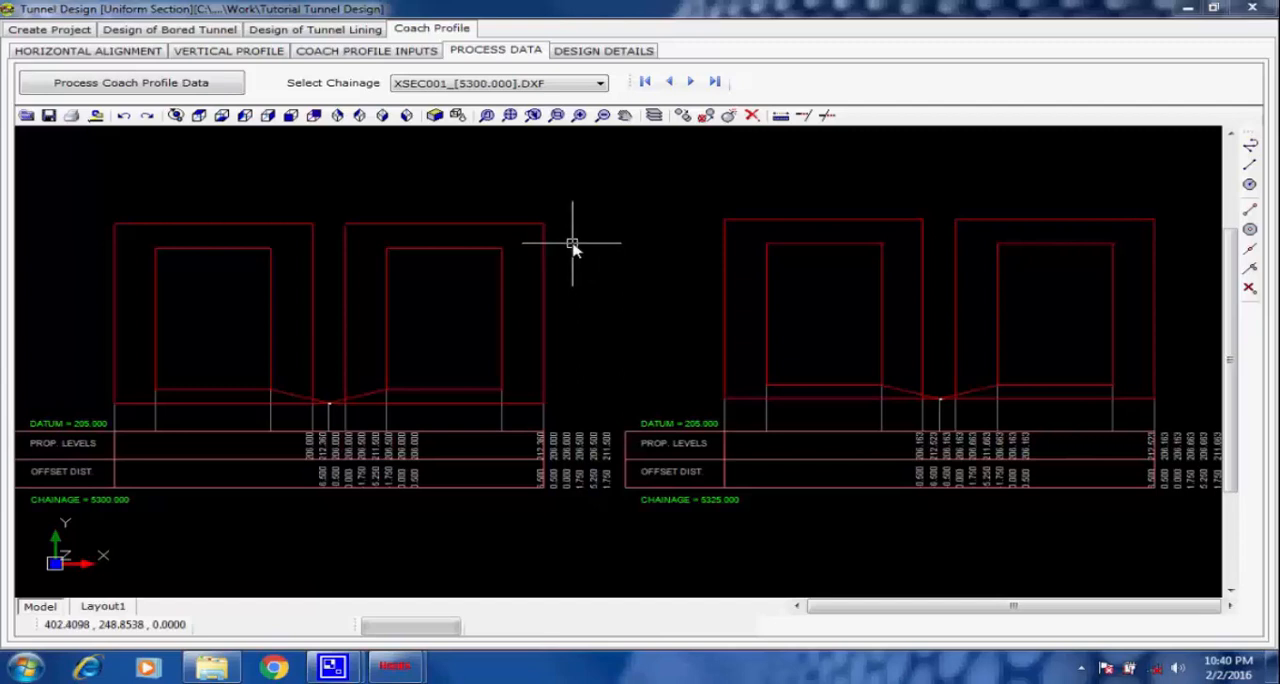
left_click(692, 83)
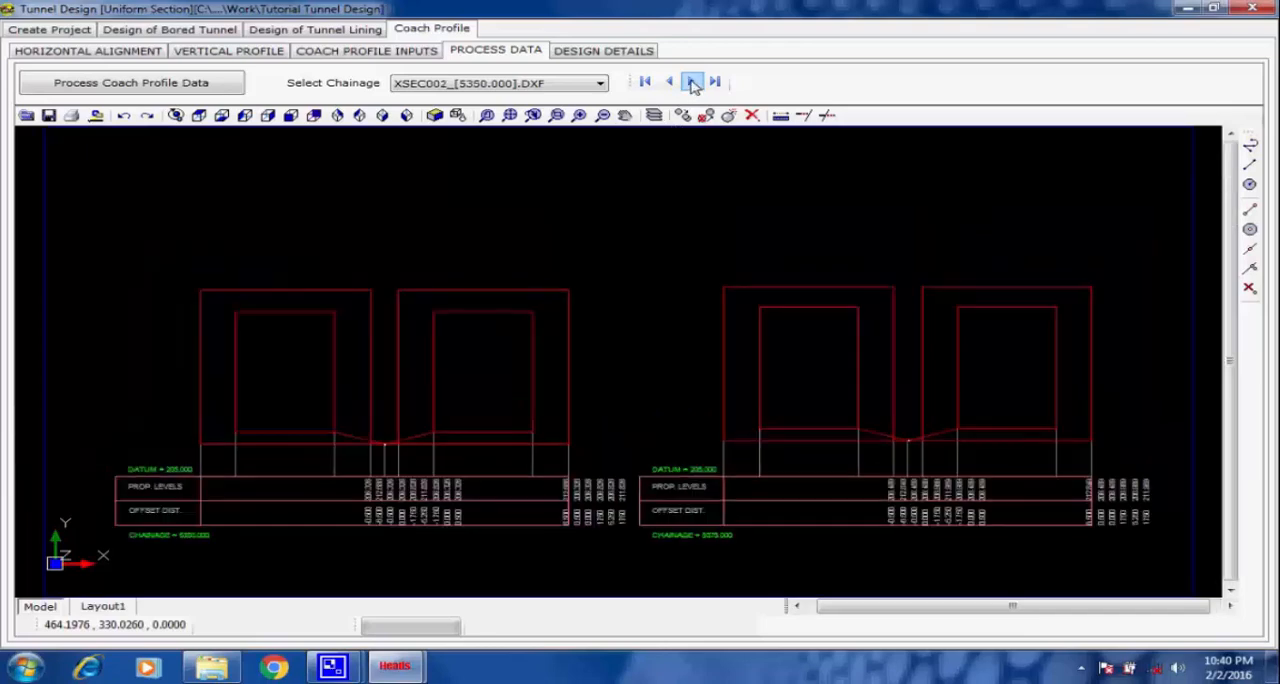
left_click(692, 83)
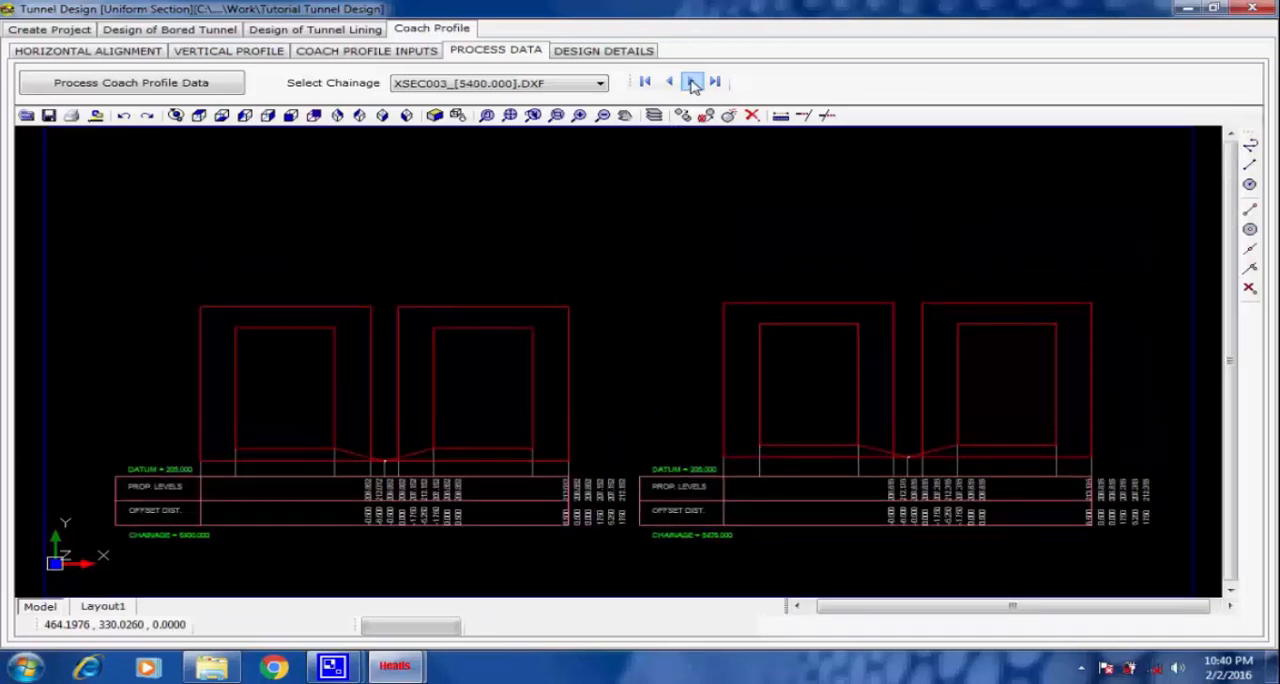
left_click(692, 83)
left_click(692, 83)
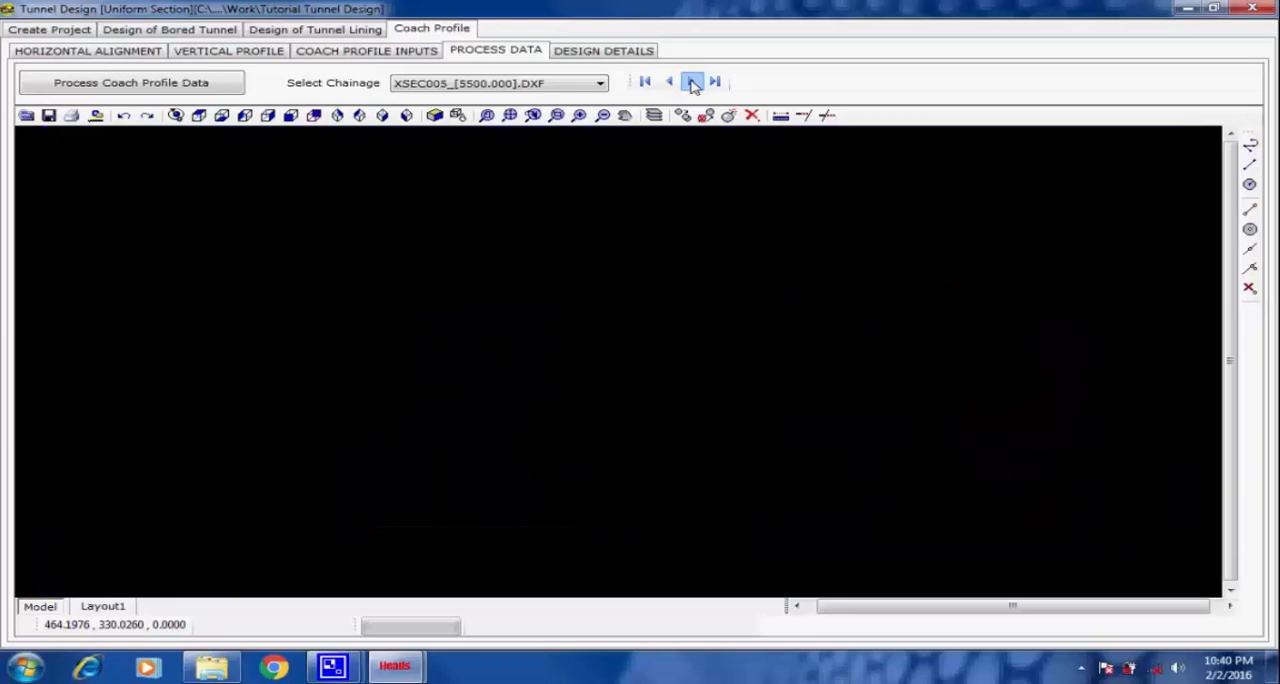
left_click(692, 83)
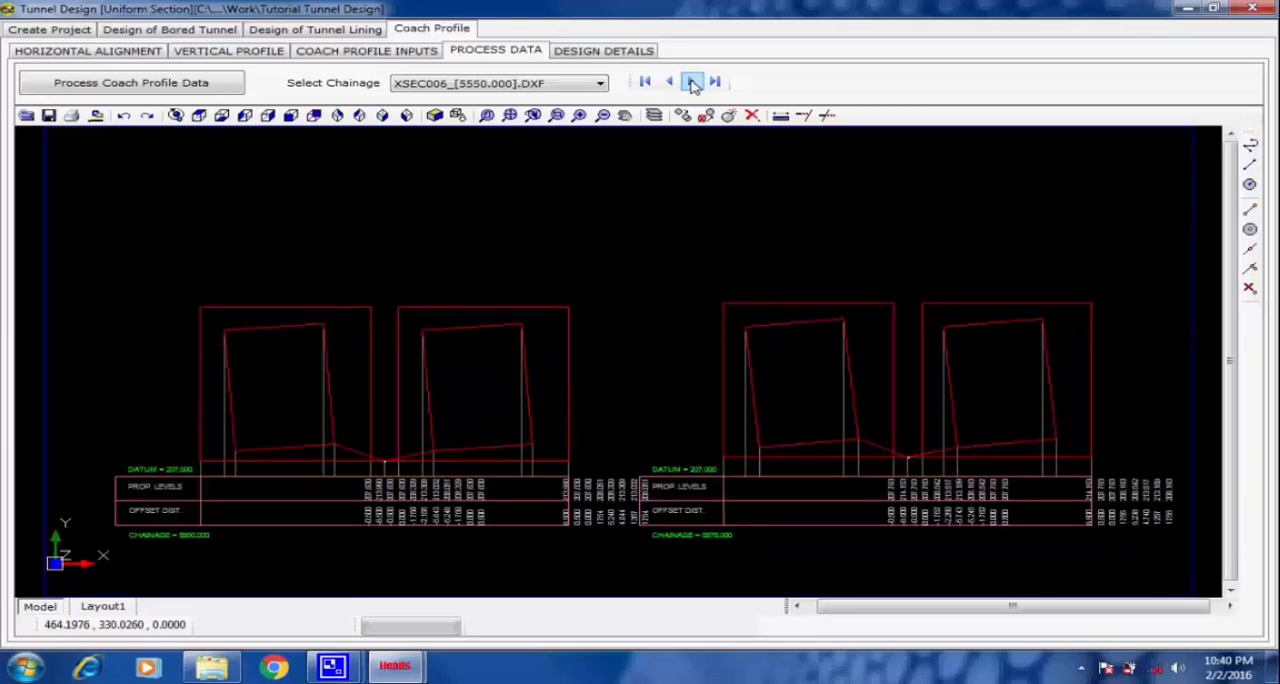
left_click(692, 83)
left_click(692, 83)
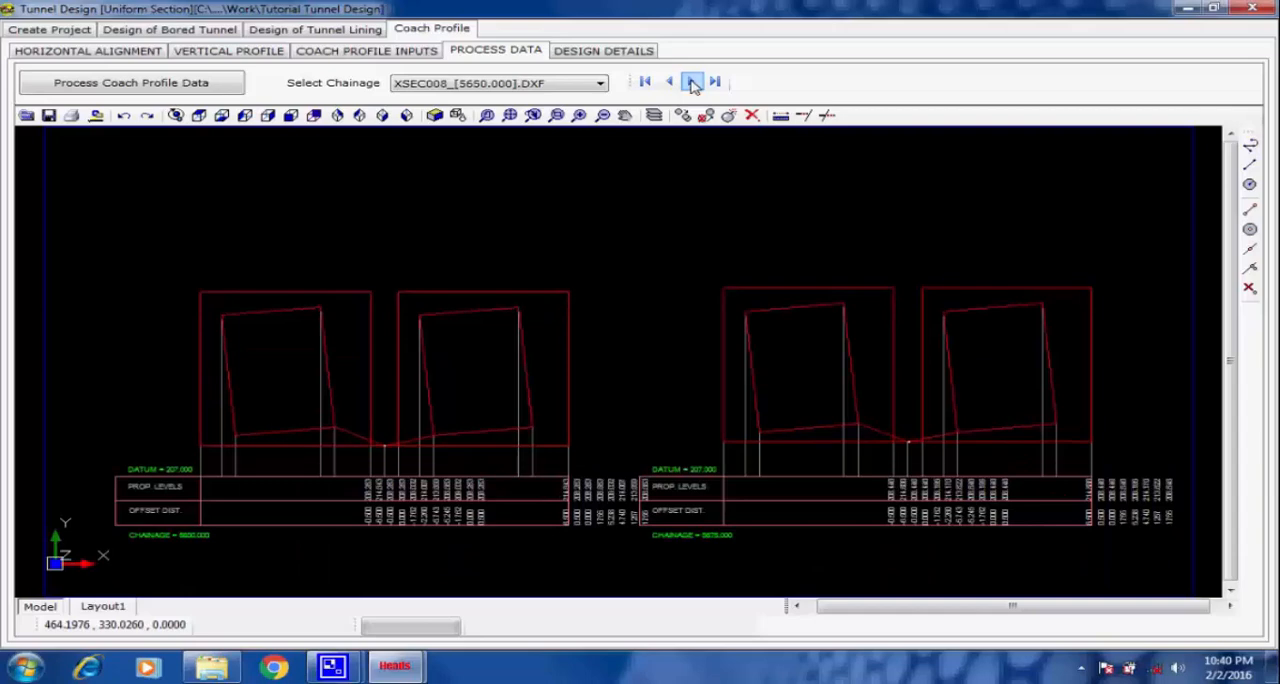
left_click(692, 83)
left_click(692, 83)
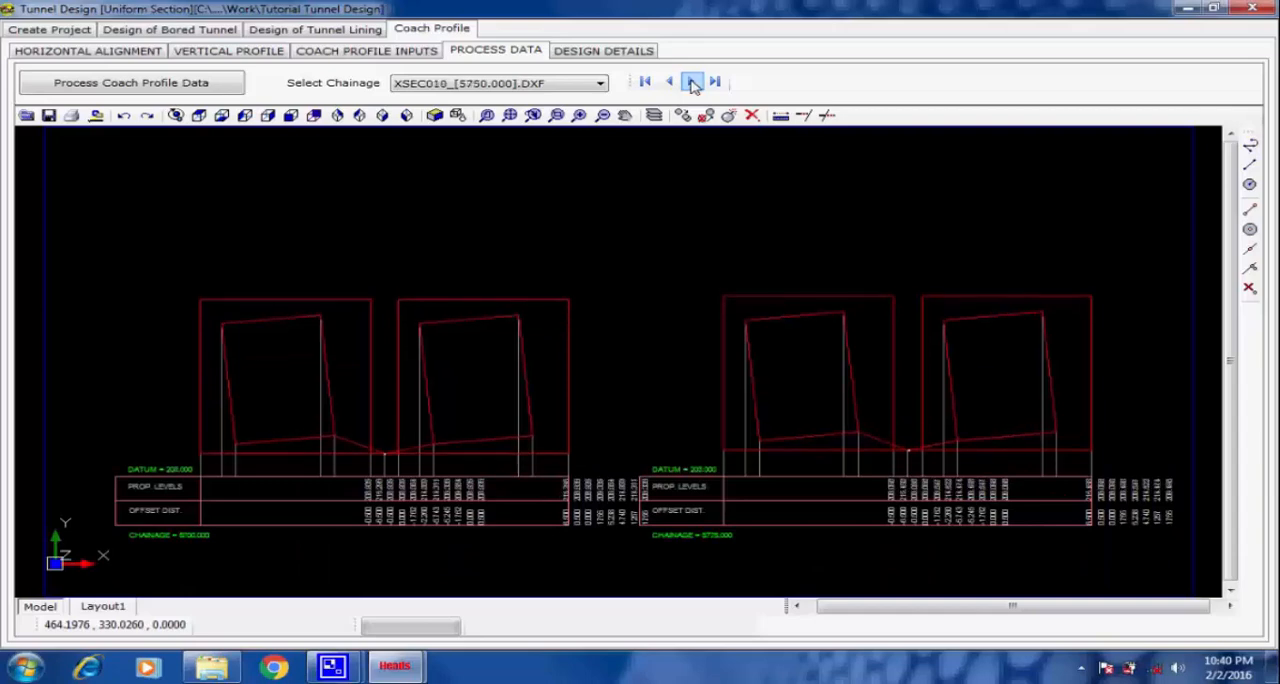
left_click(692, 83)
left_click(692, 83)
left_click(692, 83)
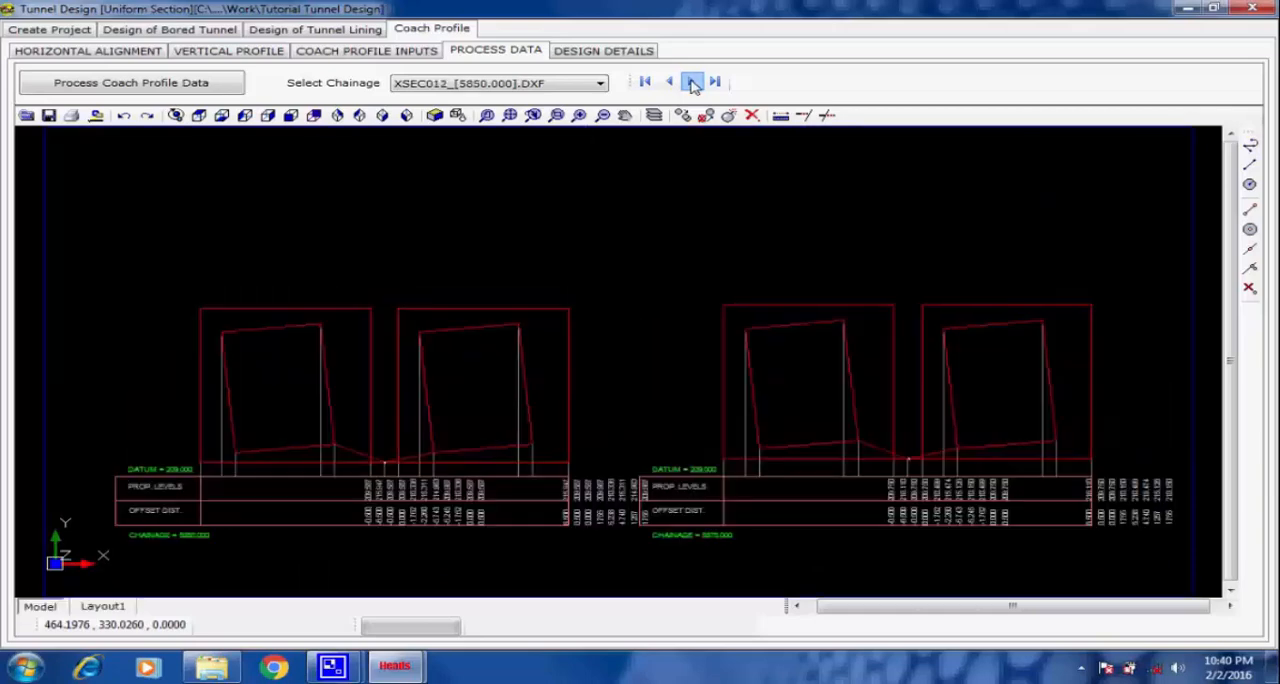
left_click(692, 83)
left_click(692, 83)
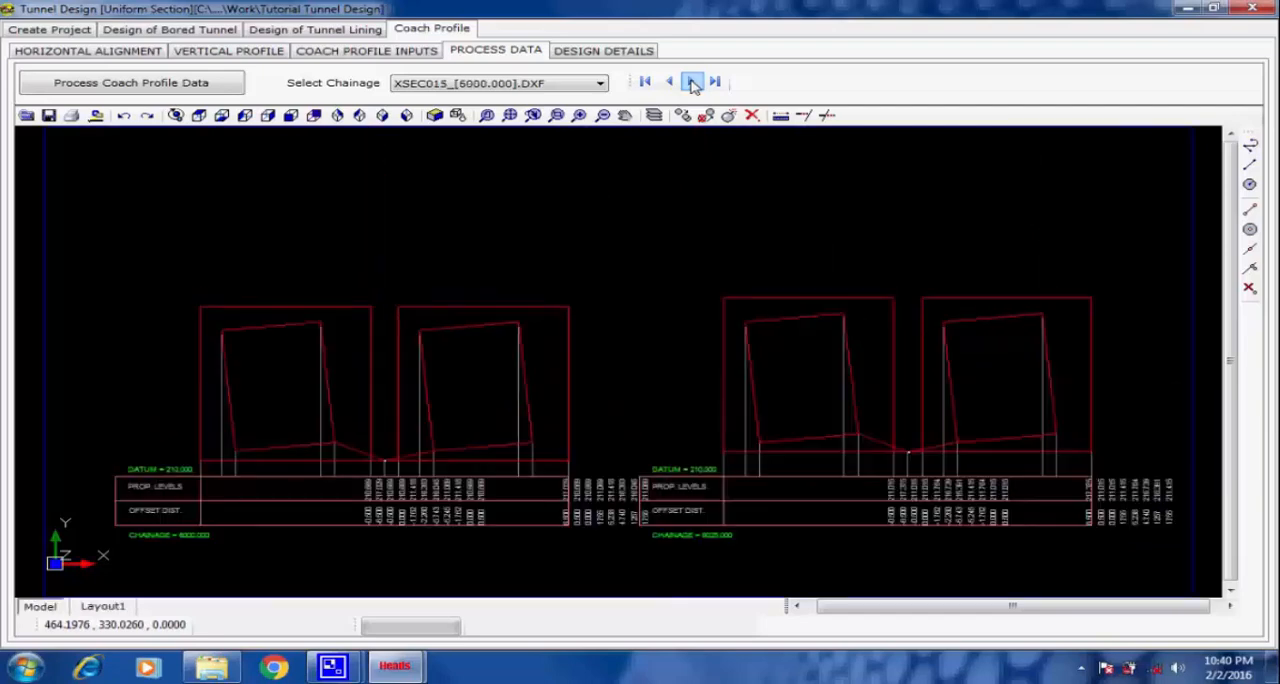
left_click(692, 83)
left_click(692, 83)
left_click(692, 83)
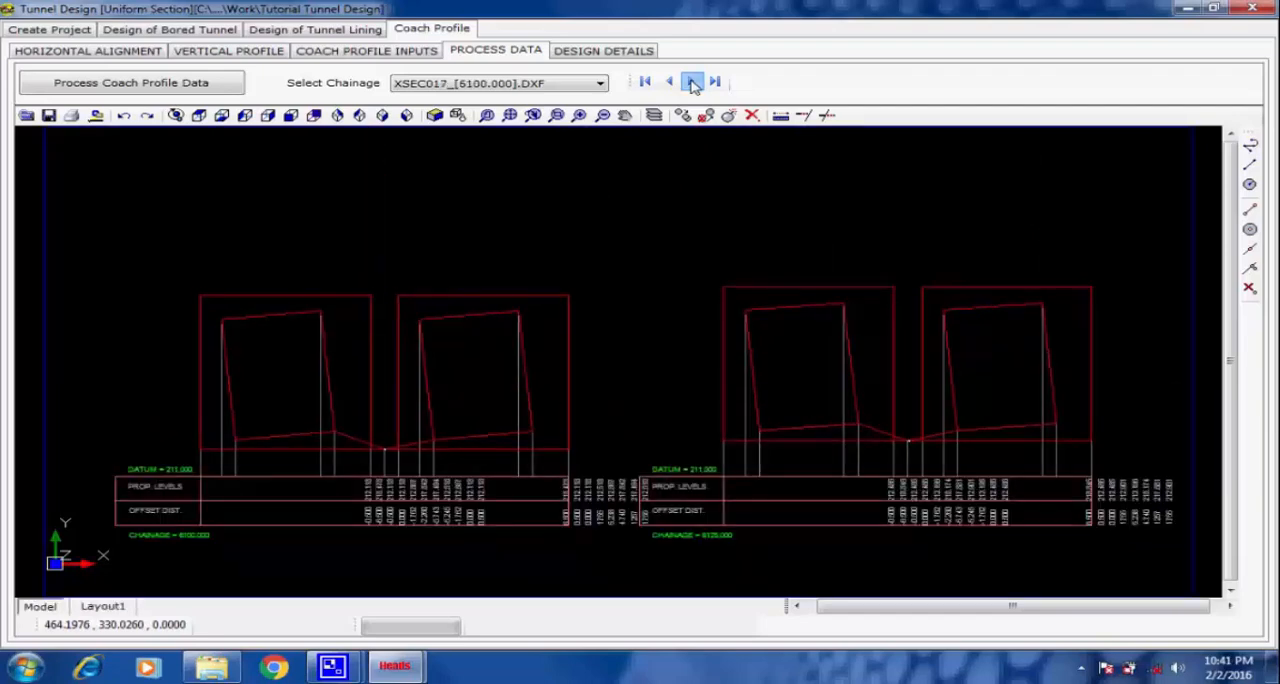
left_click(692, 83)
left_click(692, 83)
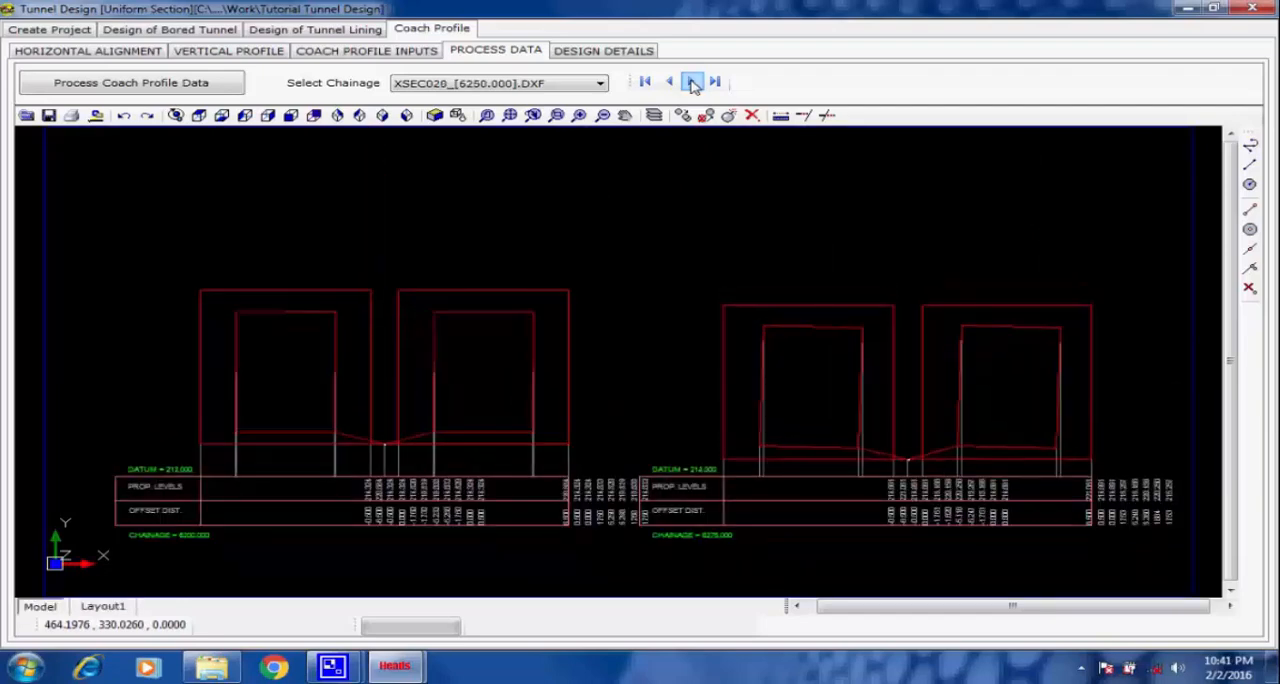
left_click(692, 83)
left_click(692, 83)
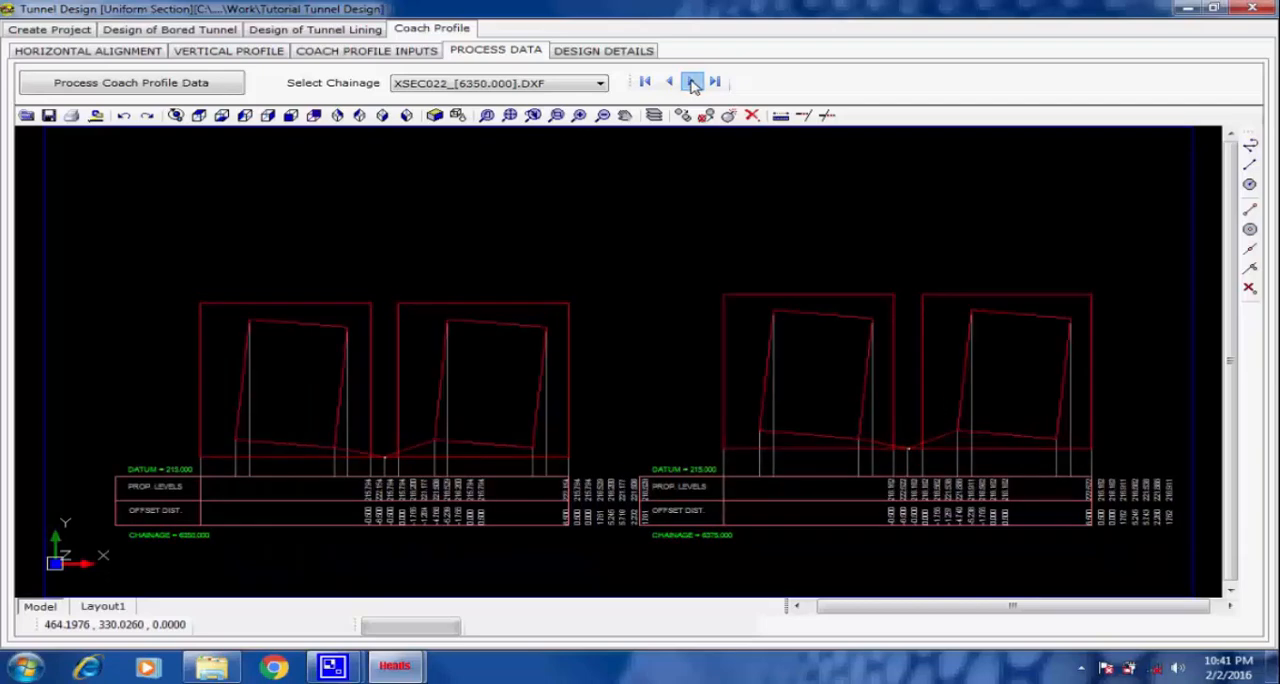
left_click(692, 83)
left_click(692, 83)
left_click(692, 83)
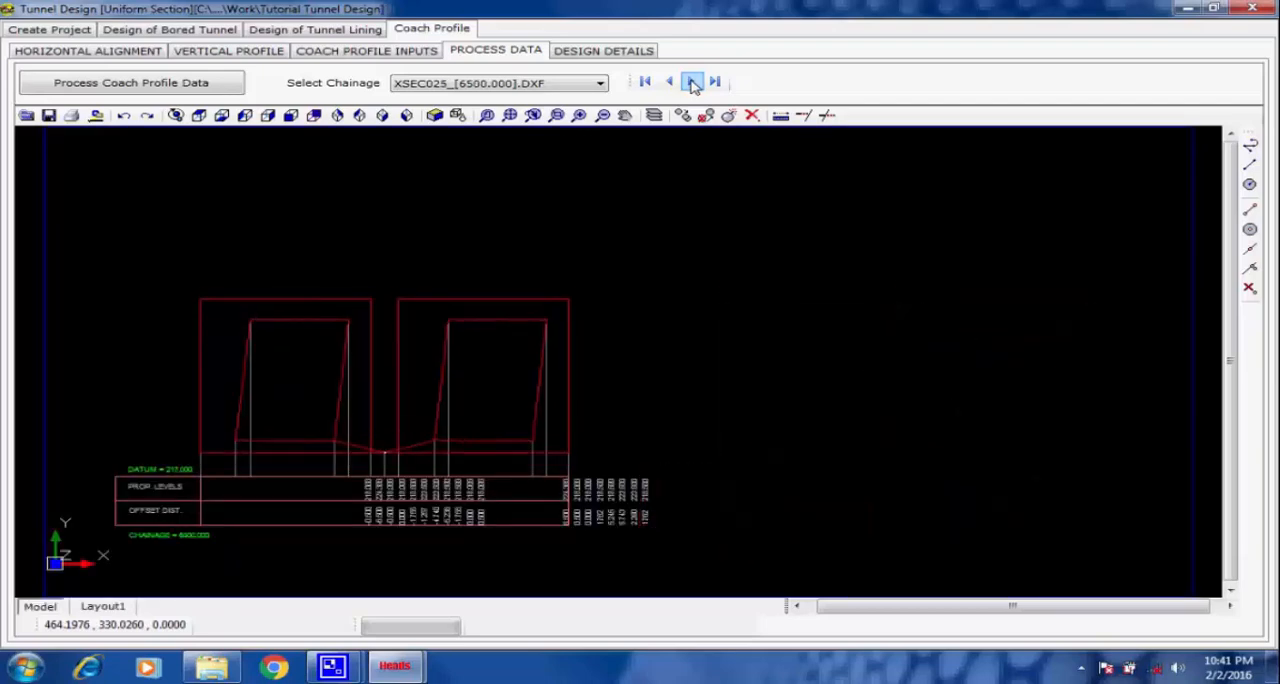
left_click(692, 83)
left_click(692, 83)
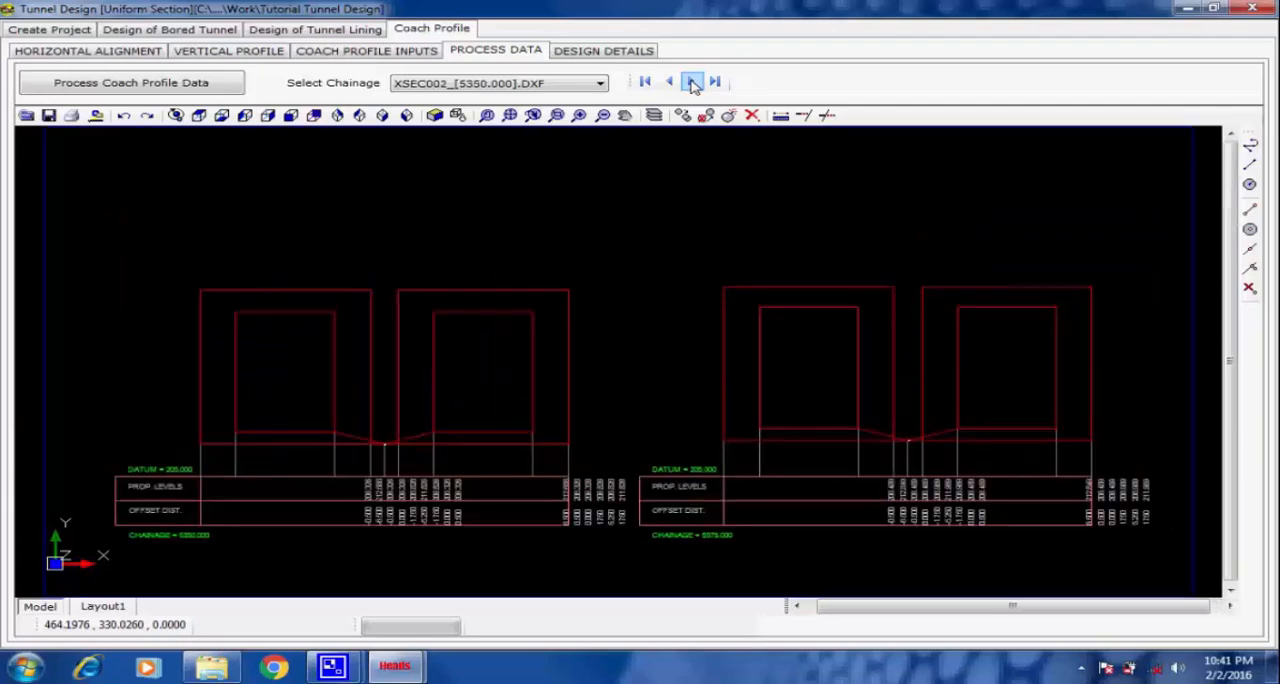
Display the coach profile cross sections at chainages 5800 and 6450 and examine the tilted coach outlines.
left_click(602, 84)
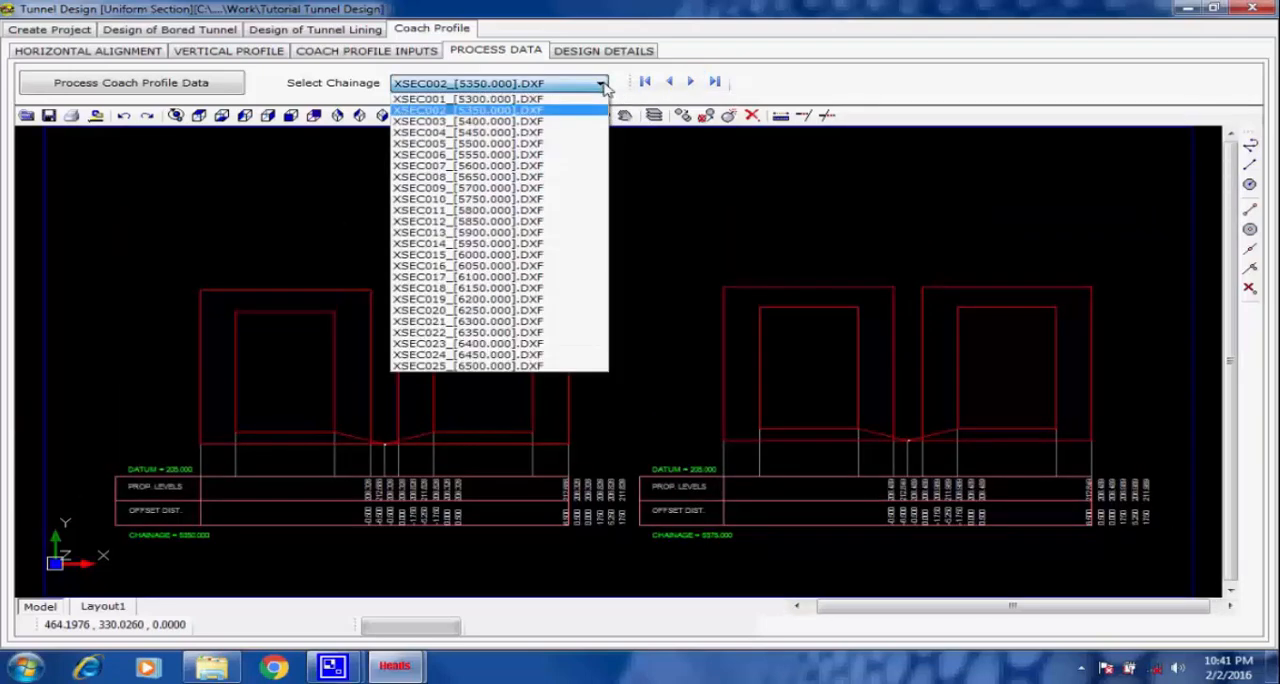
left_click(571, 210)
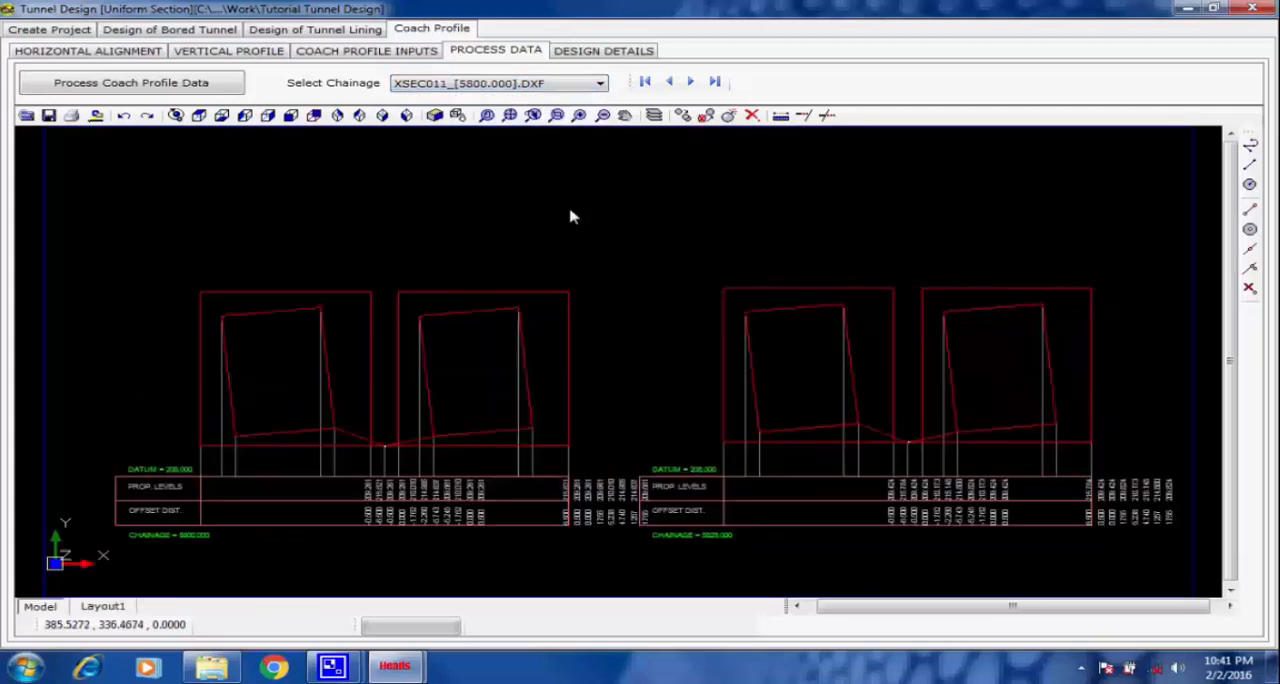
left_click(601, 84)
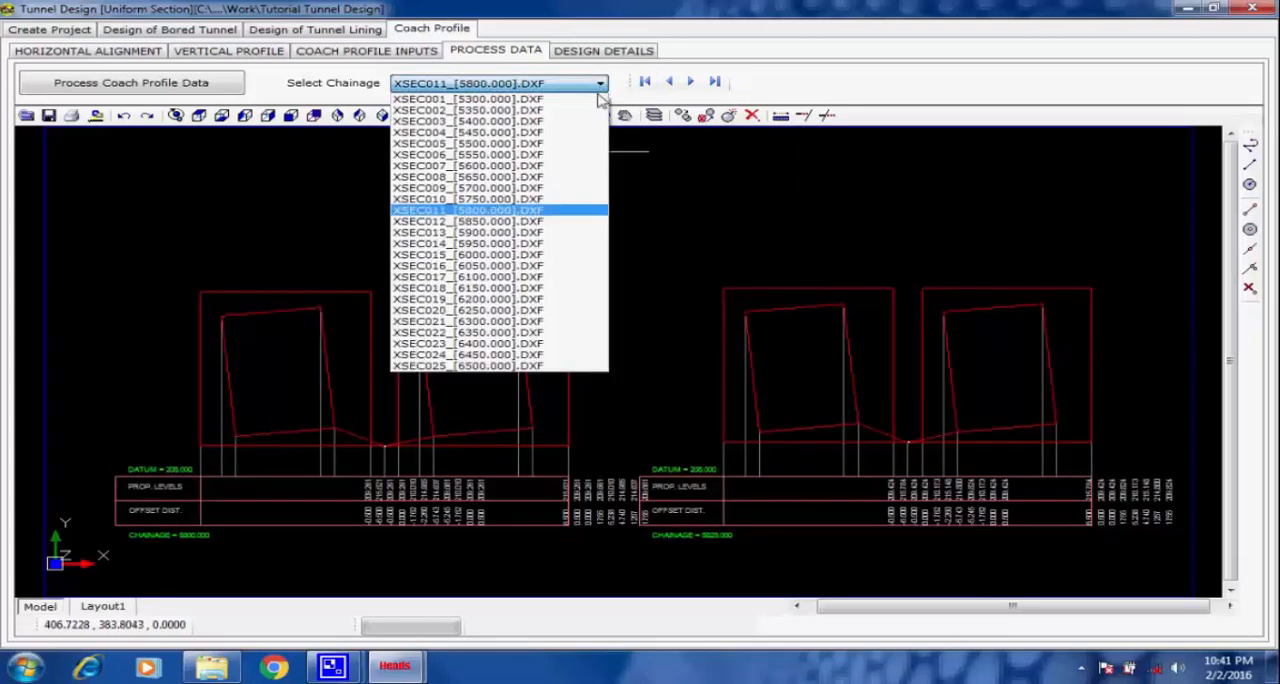
left_click(558, 356)
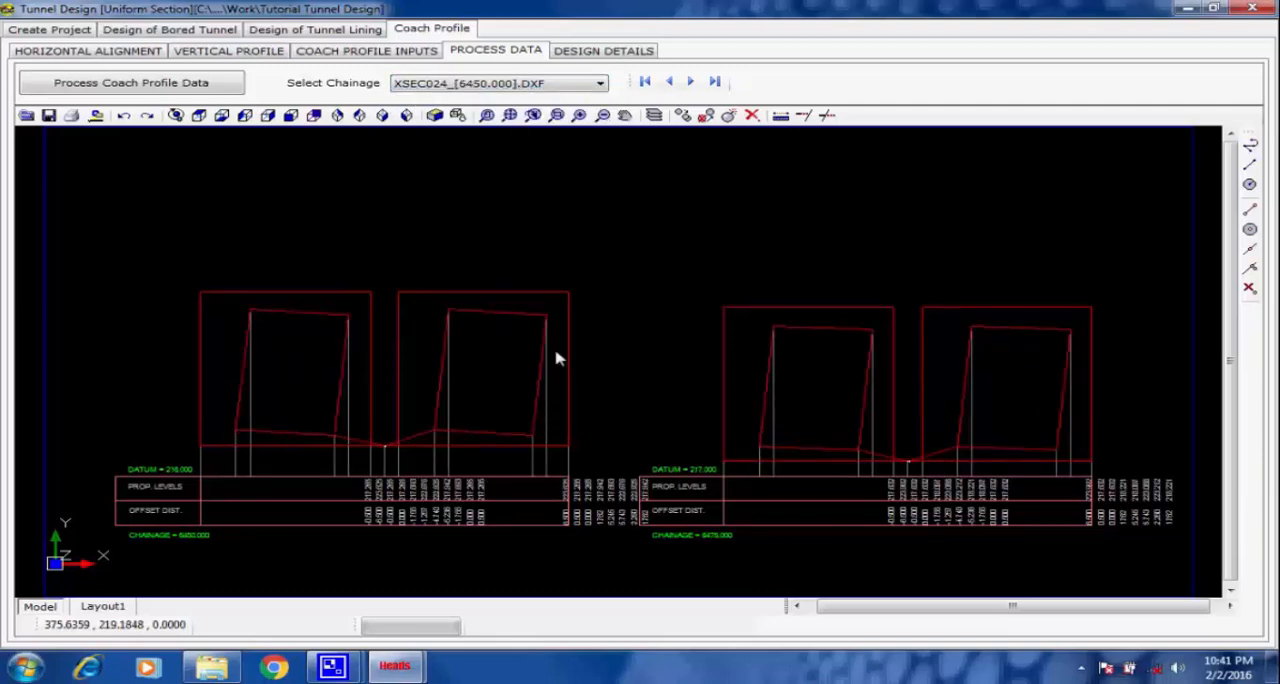
Create the coach profile project data file from the design details and accept the notice.
left_click(607, 54)
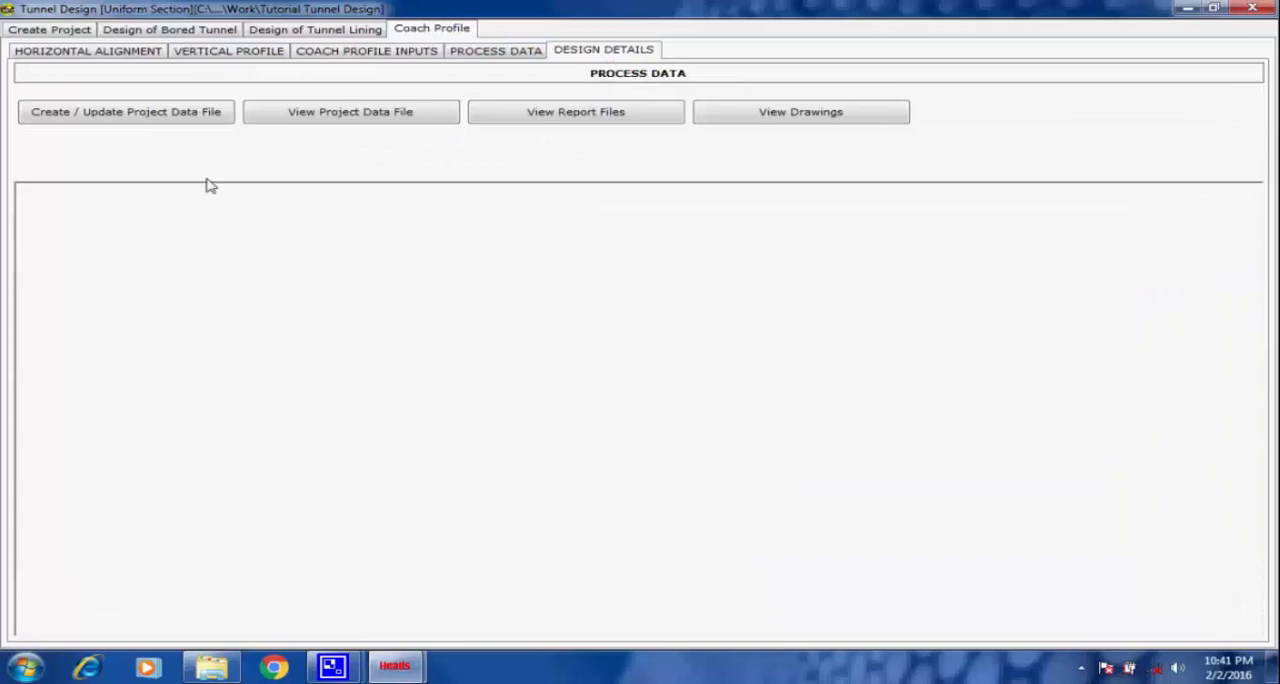
left_click(191, 117)
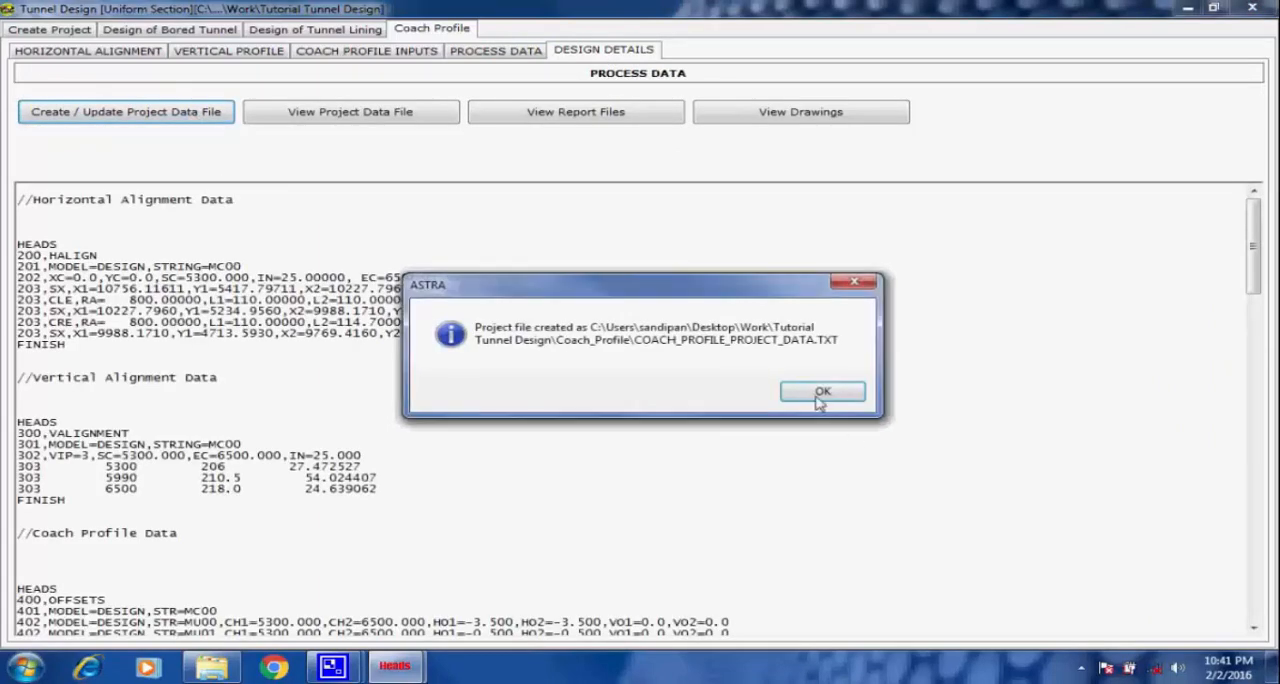
left_click(820, 392)
Review the coach profile project data file and the HALIGNMENT.REP horizontal alignment report, closing each one.
left_click(405, 114)
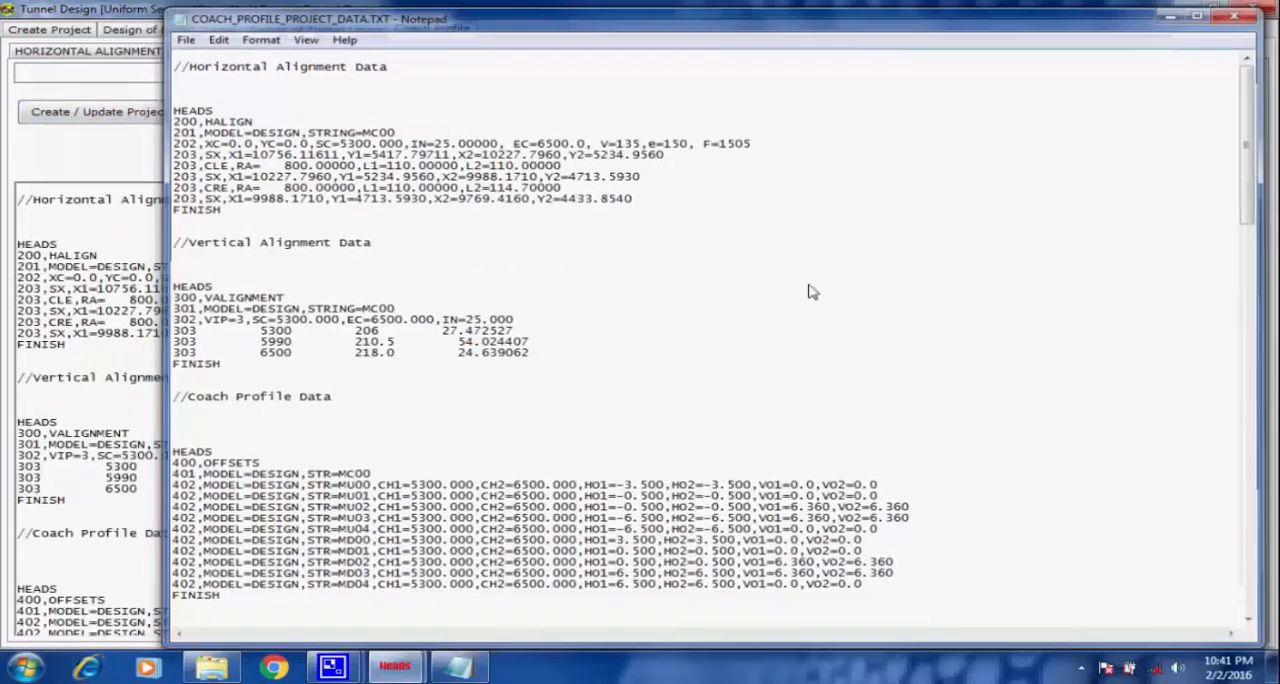
key("alt+F4")
left_click(585, 113)
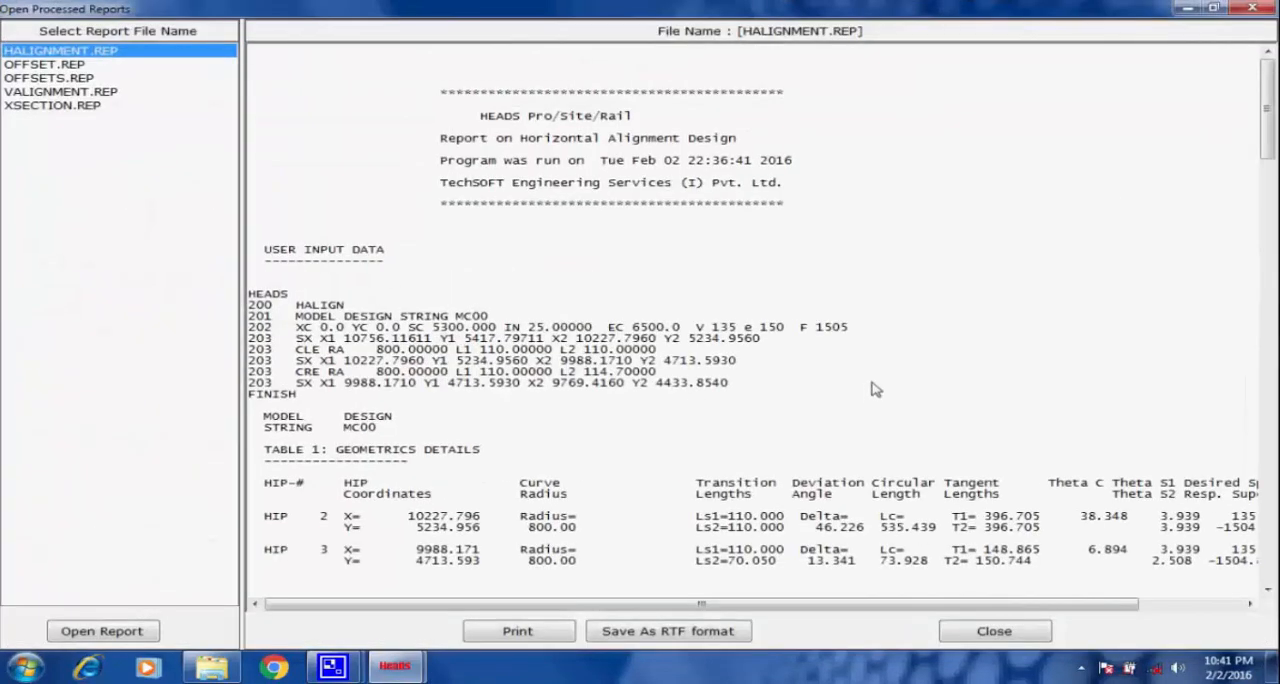
left_click(1253, 9)
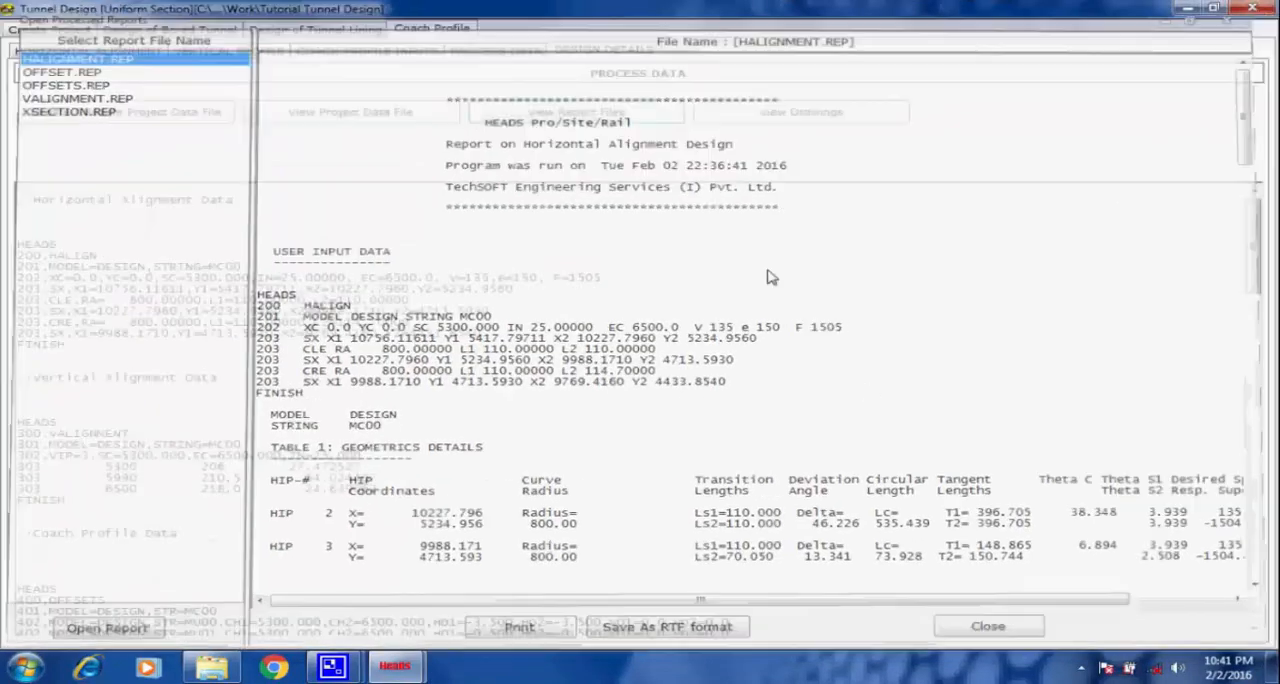
Open all design drawings in HEADS Viewer and examine the cross sections at chainages 5600 and 6450.
left_click(771, 115)
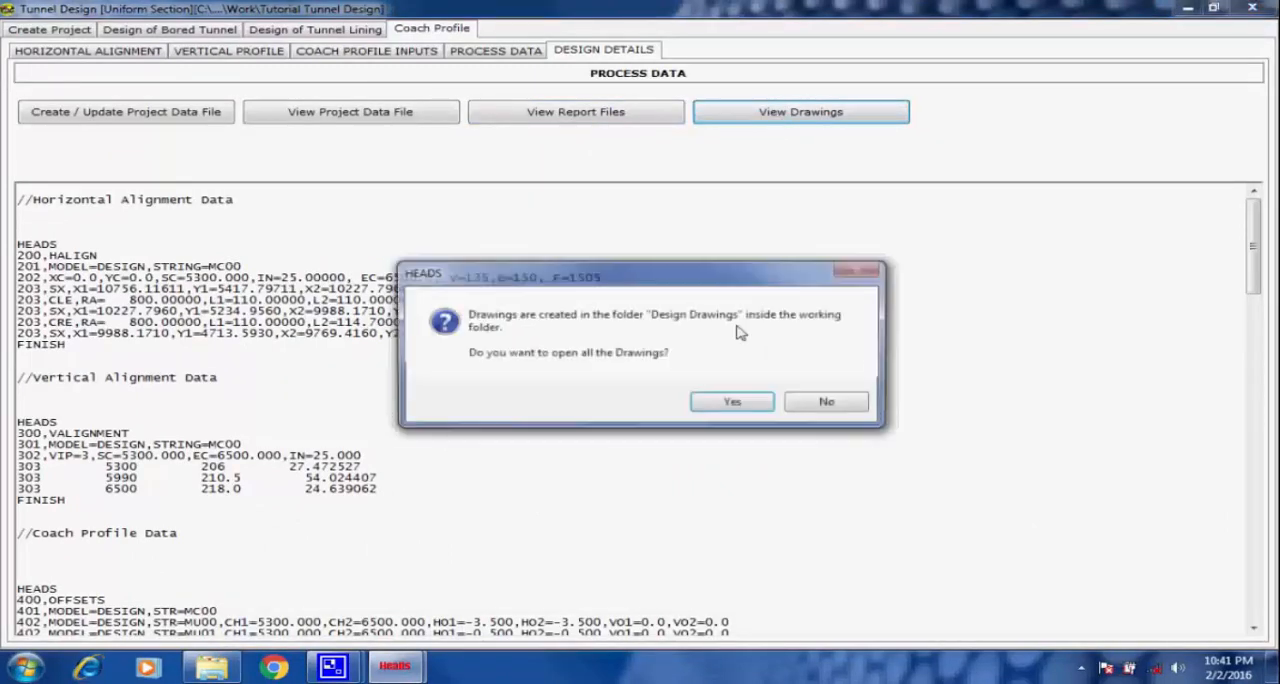
left_click(735, 405)
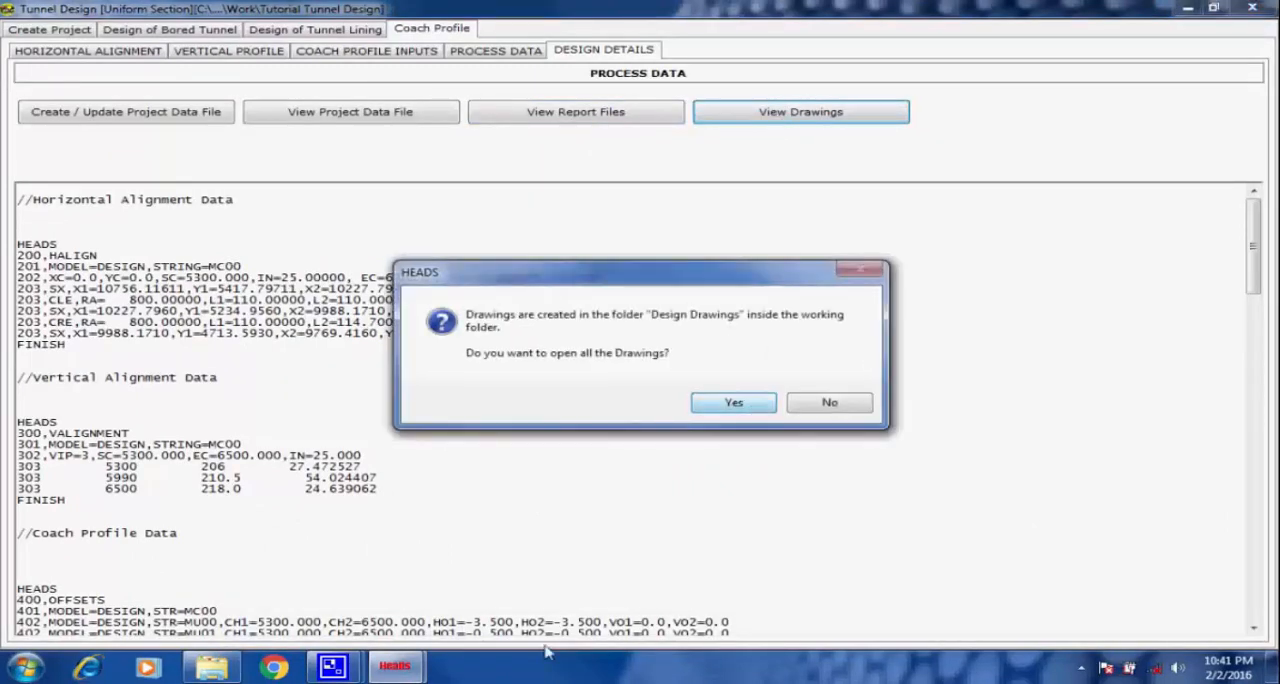
left_click(328, 672)
left_click(214, 575)
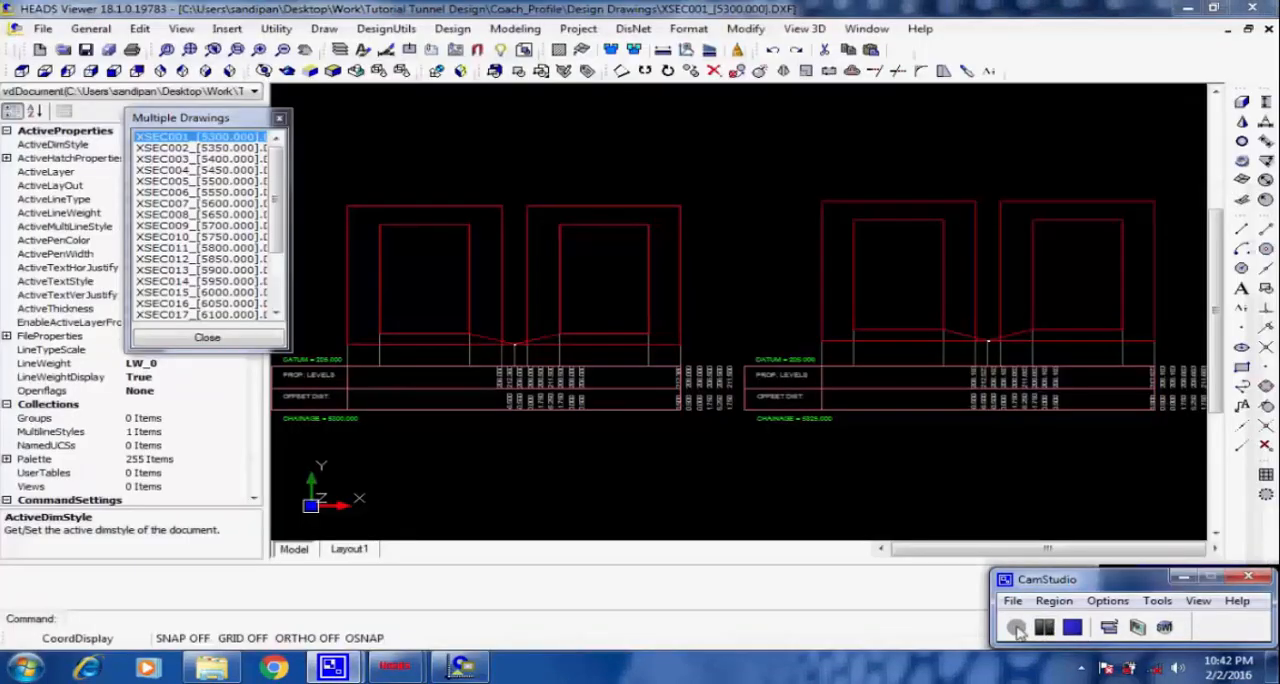
left_click(211, 204)
left_click_drag(281, 205, 283, 283)
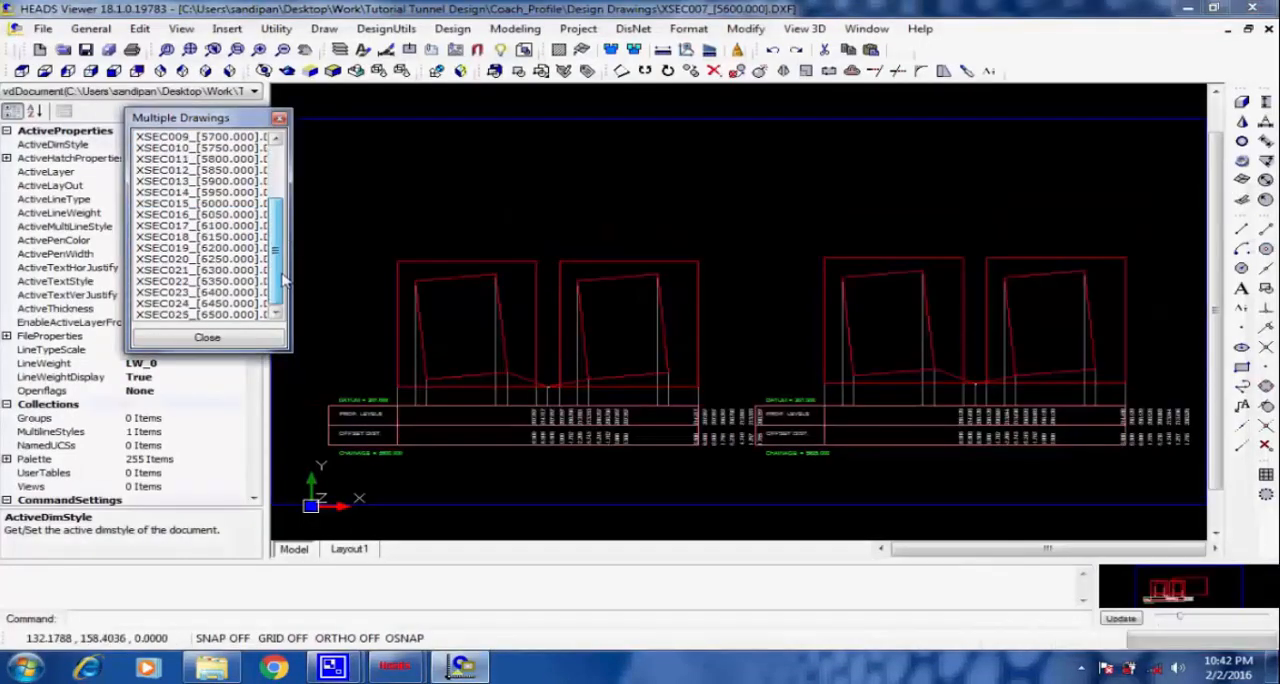
left_click(217, 304)
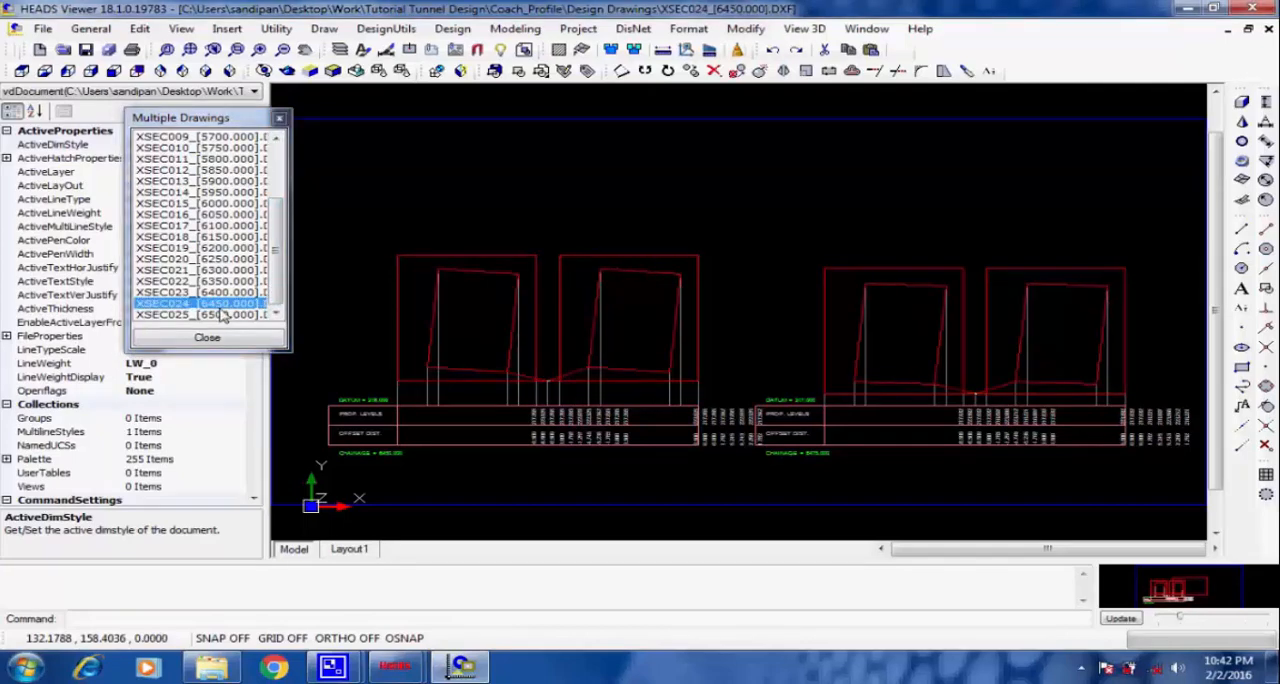
Check which file types the chainage 6450 cross section drawing can be saved as, and cancel without saving.
left_click(43, 28)
left_click(124, 161)
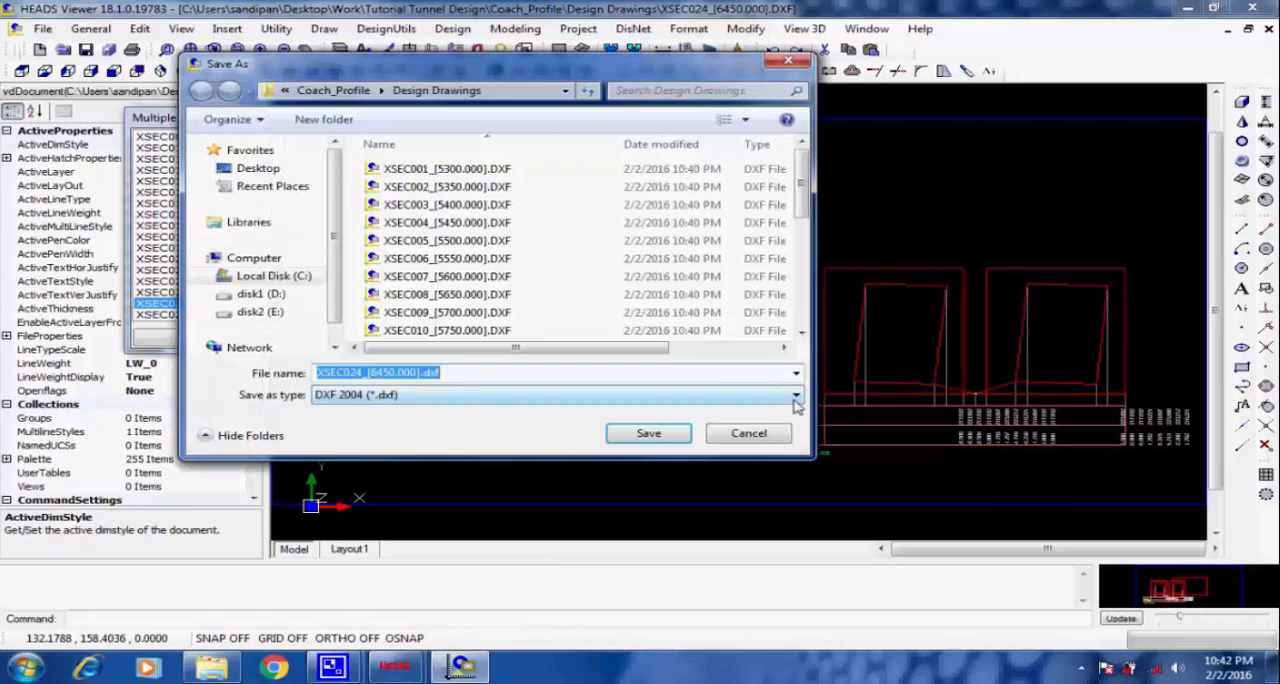
left_click(796, 394)
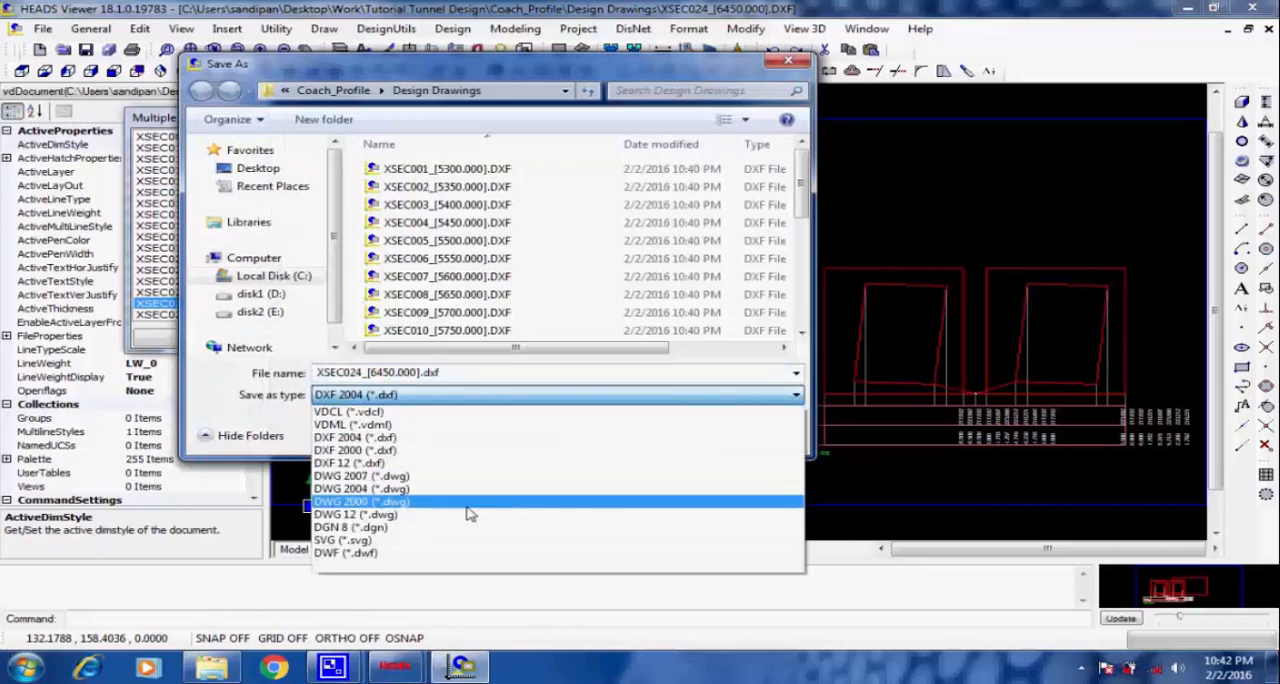
left_click(576, 397)
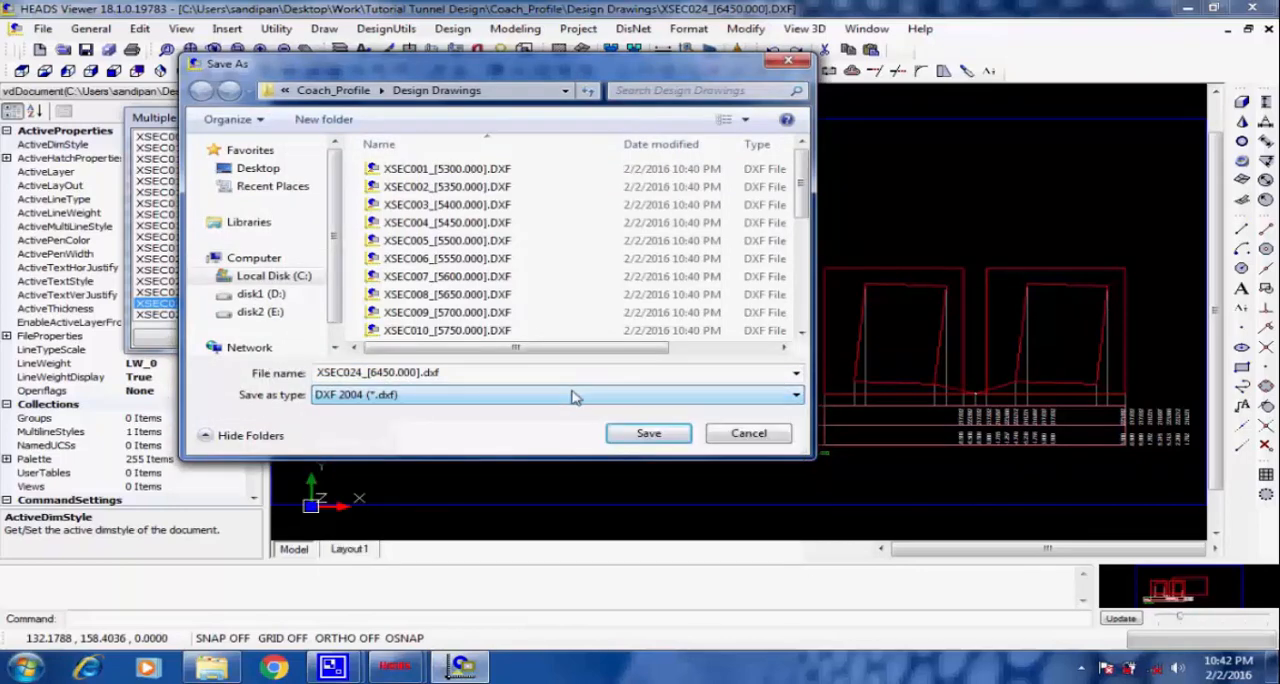
left_click(746, 434)
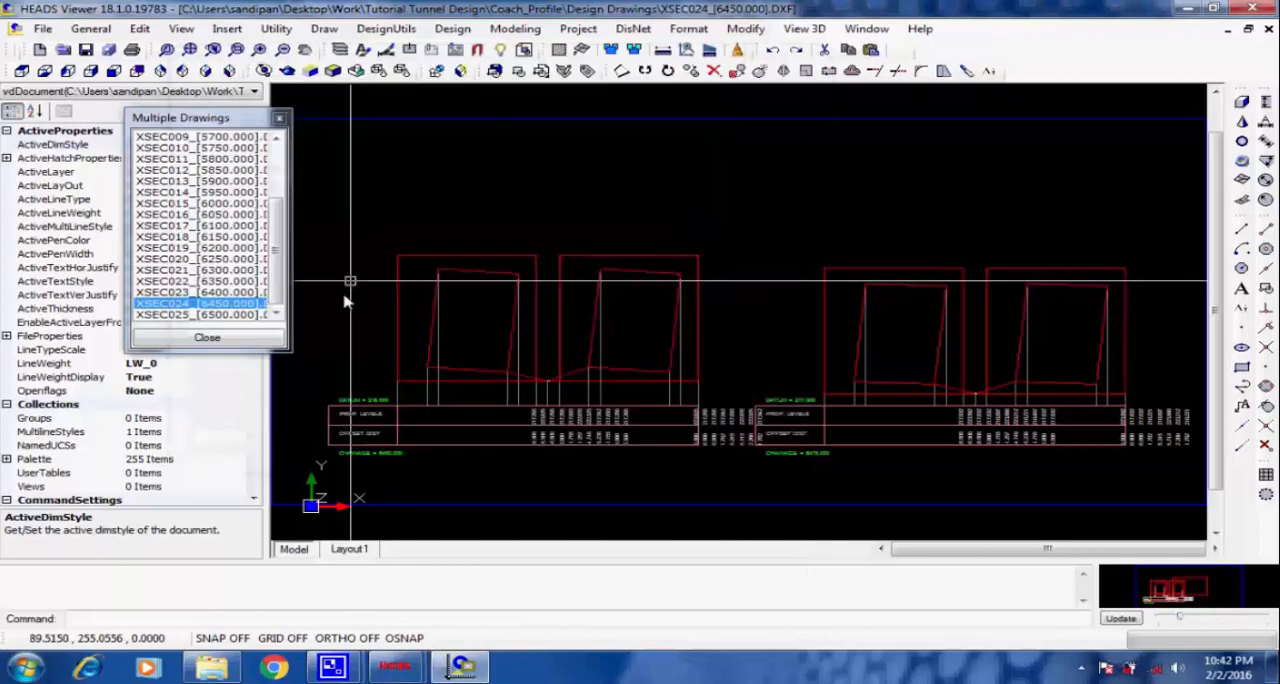
Close all the drawings without saving them, and exit both the viewer and the Tunnel Design window.
left_click(231, 341)
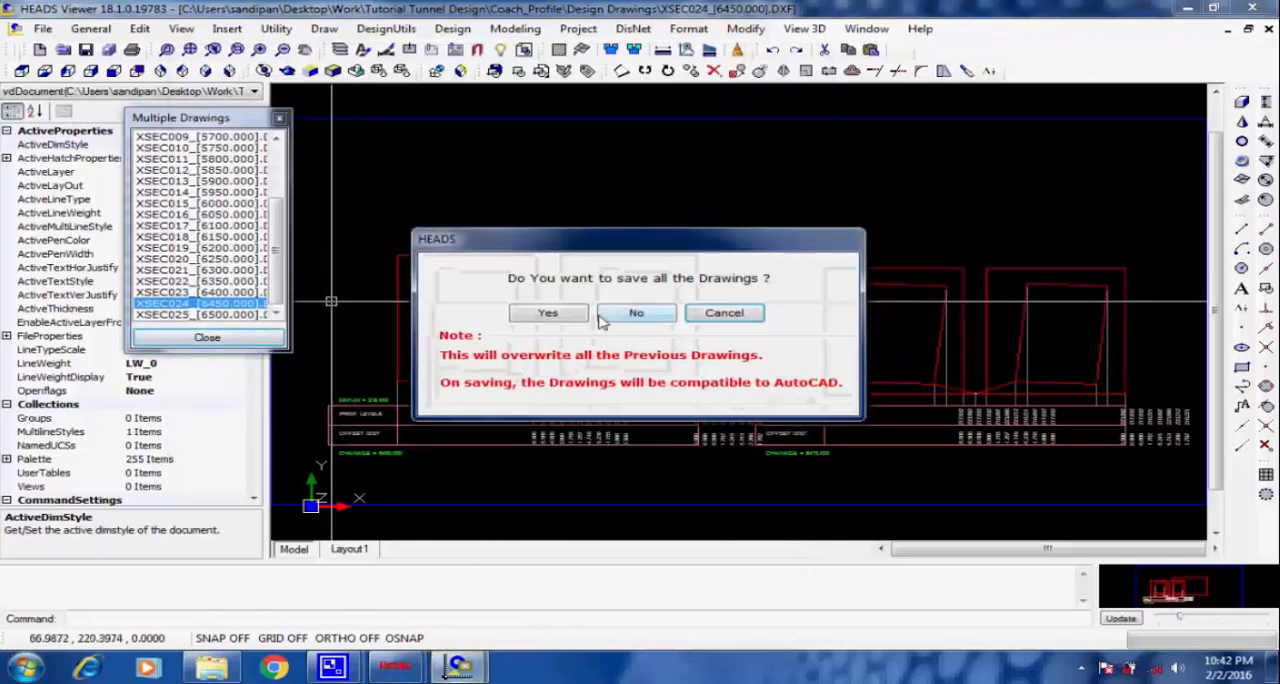
left_click(640, 316)
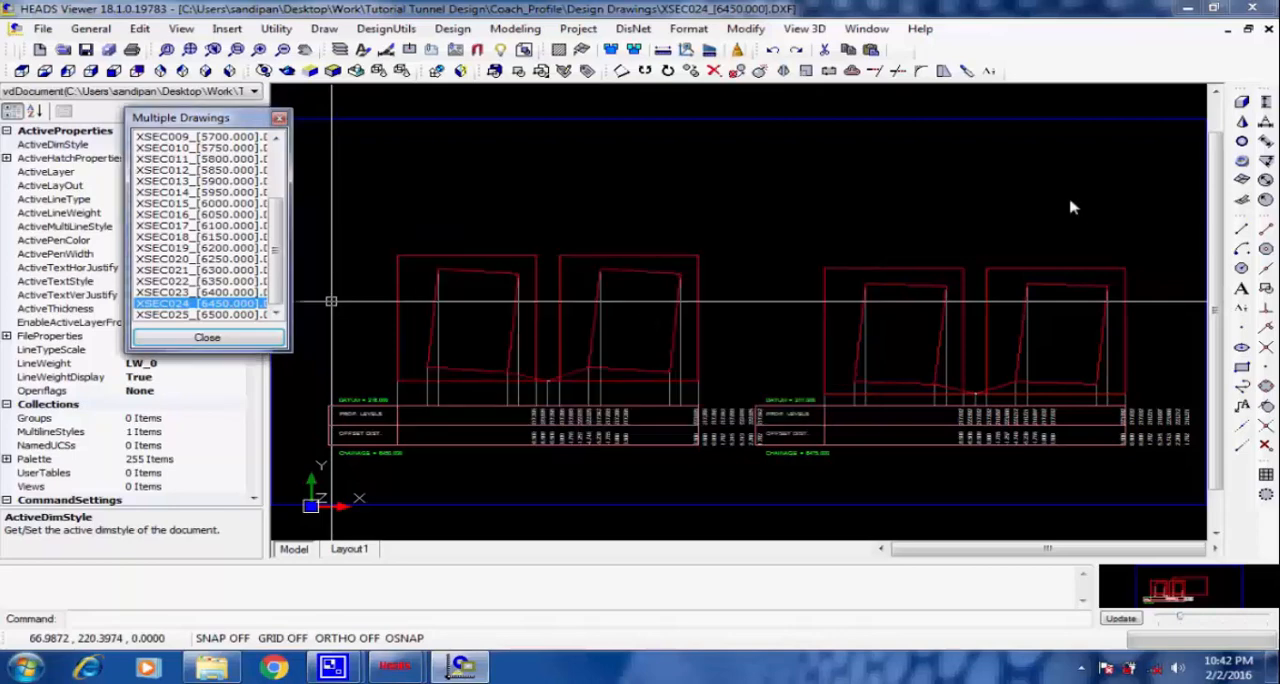
left_click(1256, 8)
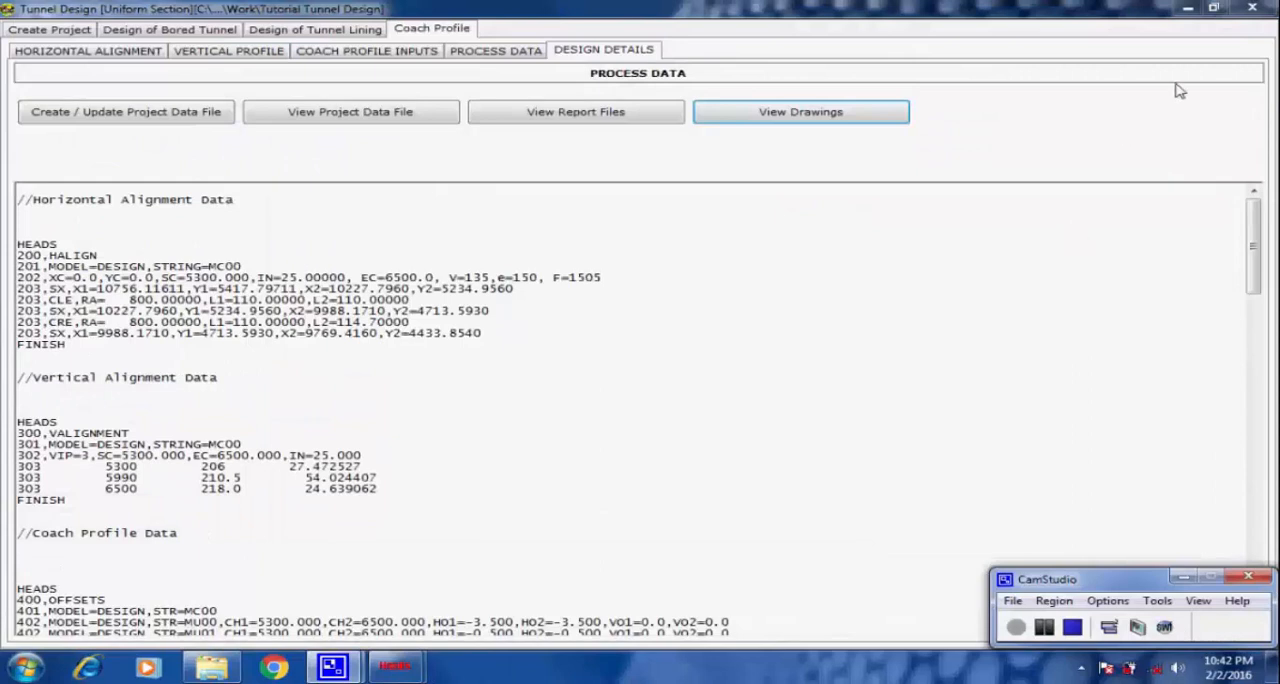
left_click(1252, 8)
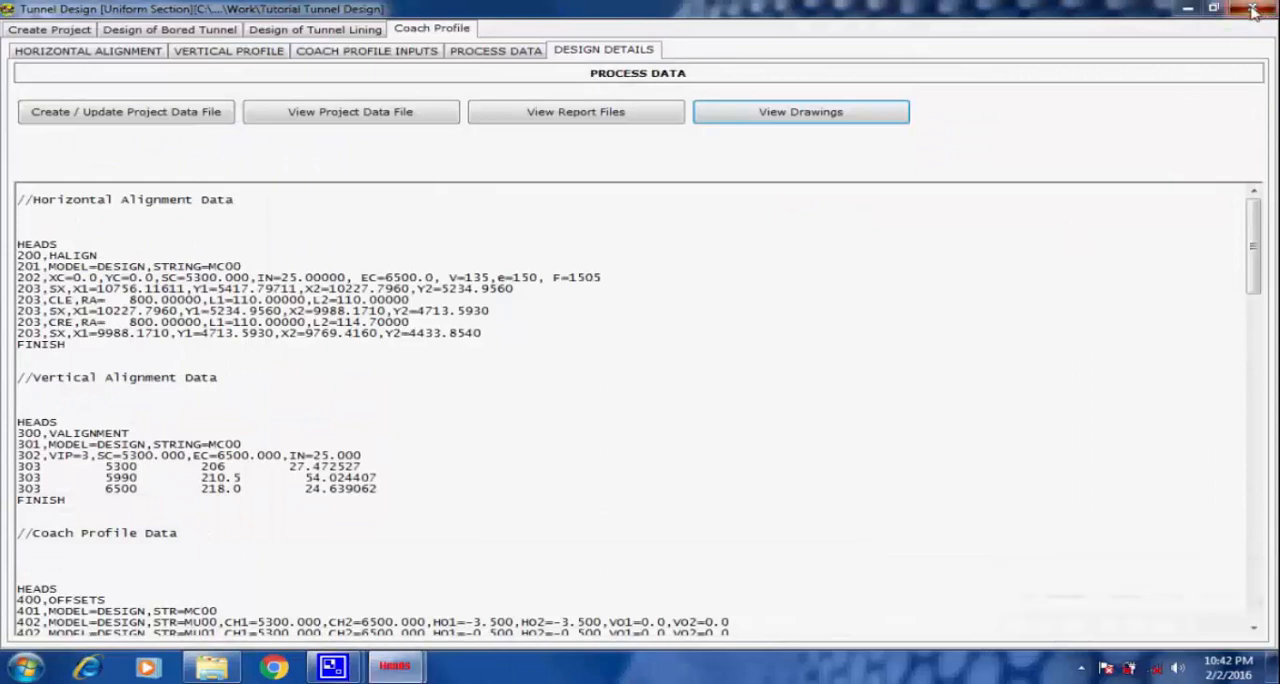